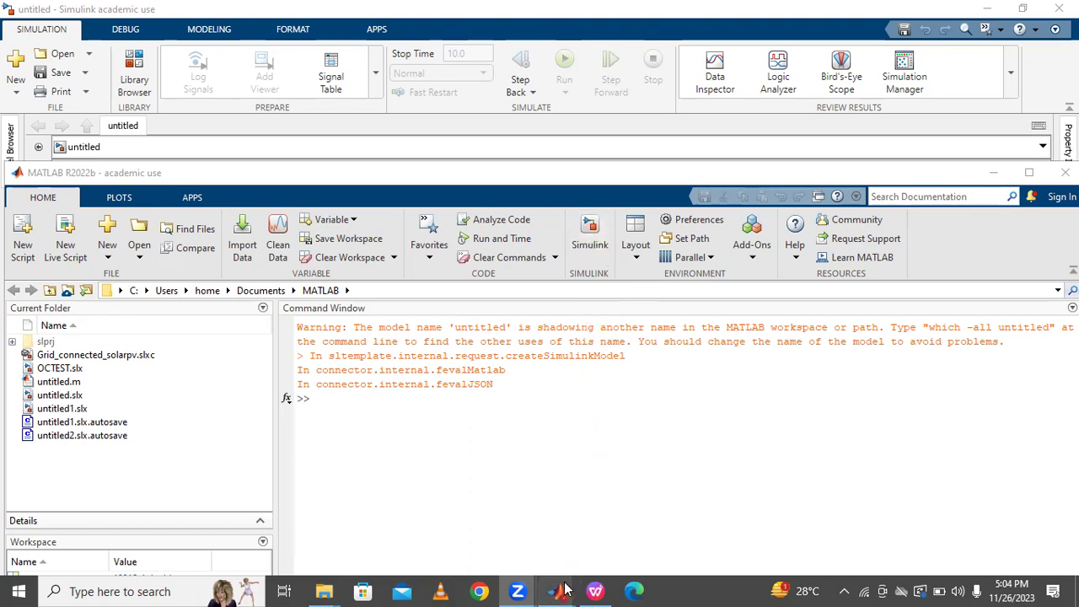
# Step: Switch to the TRANSFORMER.pptx presentation and examine the reference circuit on the SIMULINK CIRCUIT slide
pyautogui.moveTo(563, 590)
pyautogui.click(494, 541)
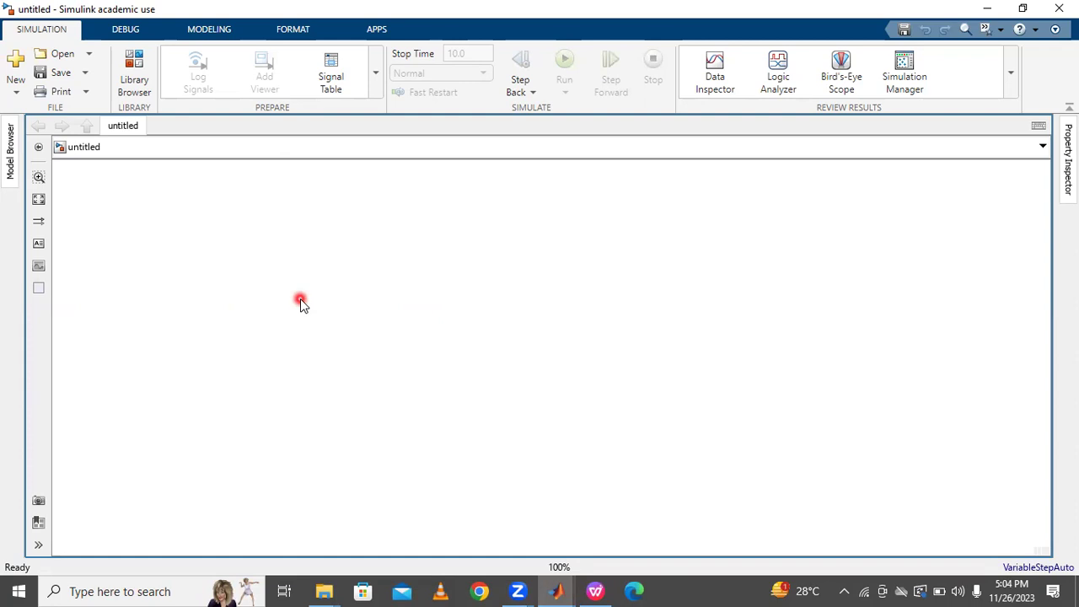
pyautogui.click(556, 590)
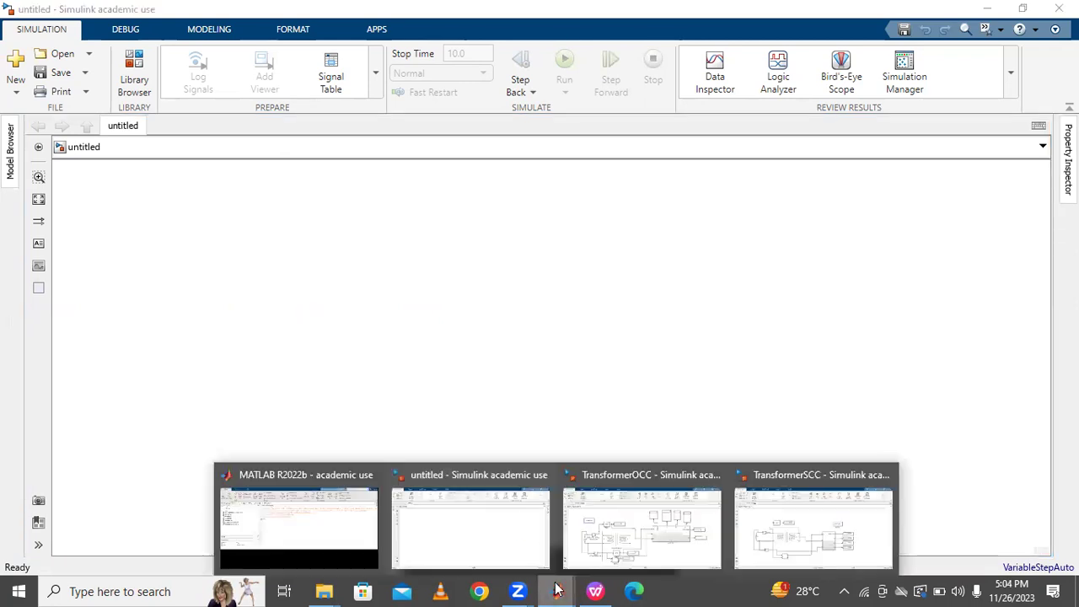
pyautogui.click(595, 590)
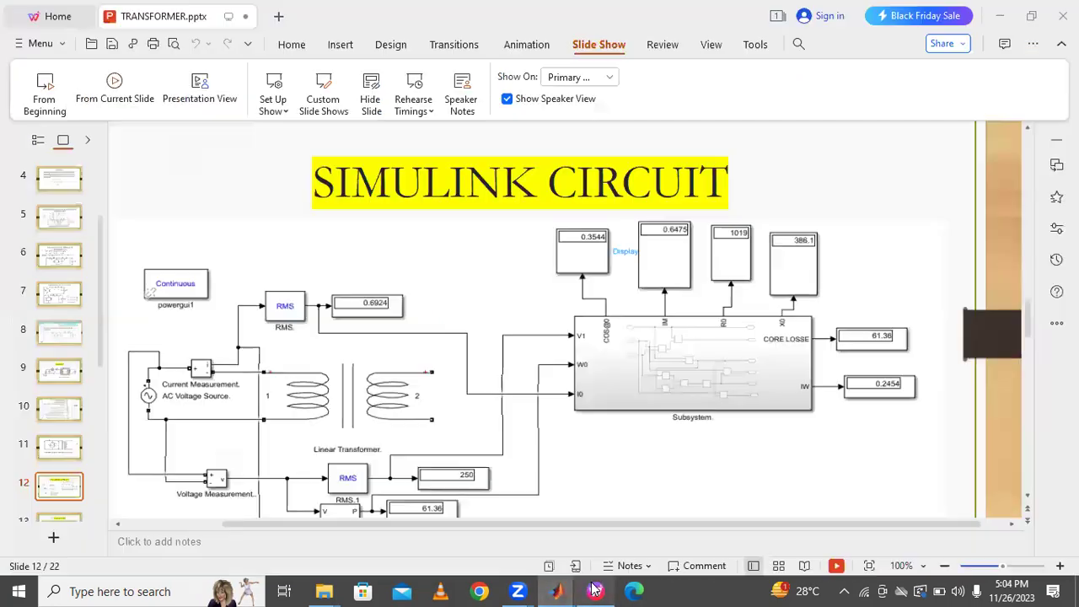
pyautogui.scroll(-2, 346, 344)
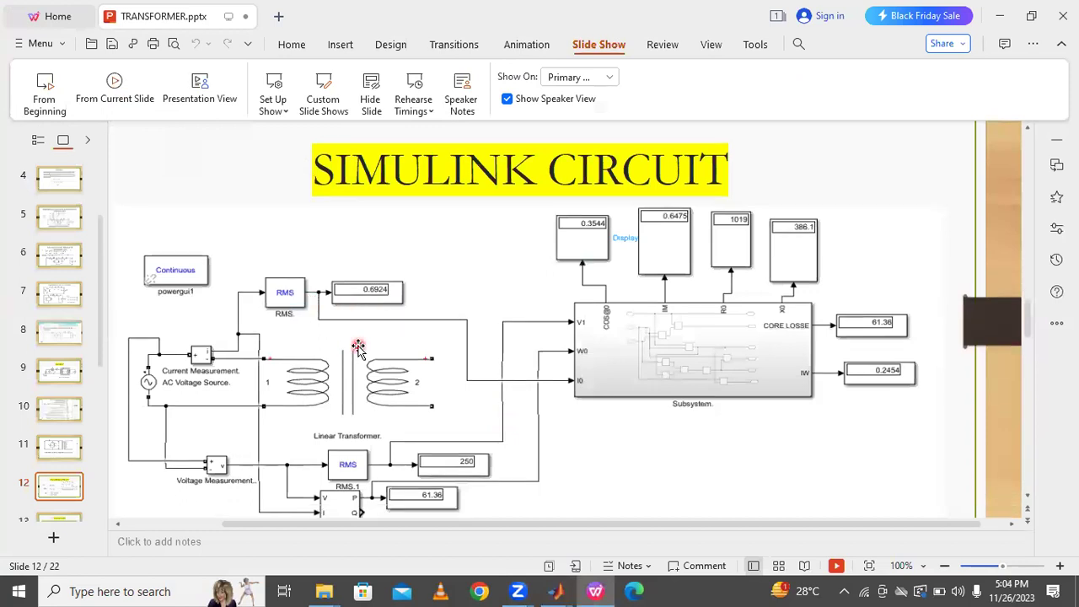
pyautogui.scroll(-1, 367, 364)
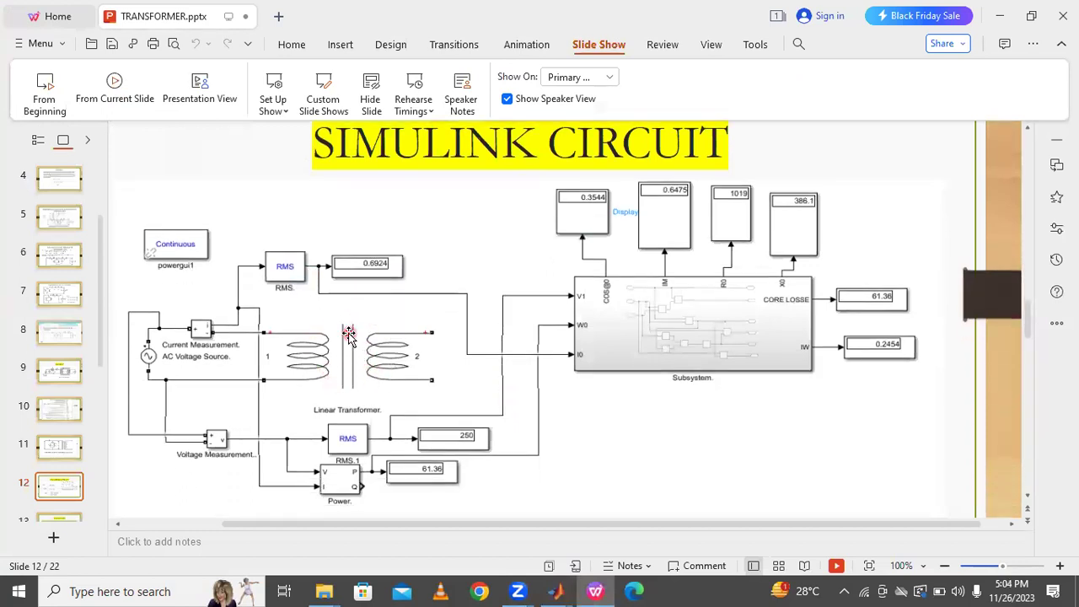
# Step: Switch back to the untitled Simulink model and add a Linear Transformer block from Electrical/Specialized Power Systems/Power Grid Elements
pyautogui.moveTo(559, 590)
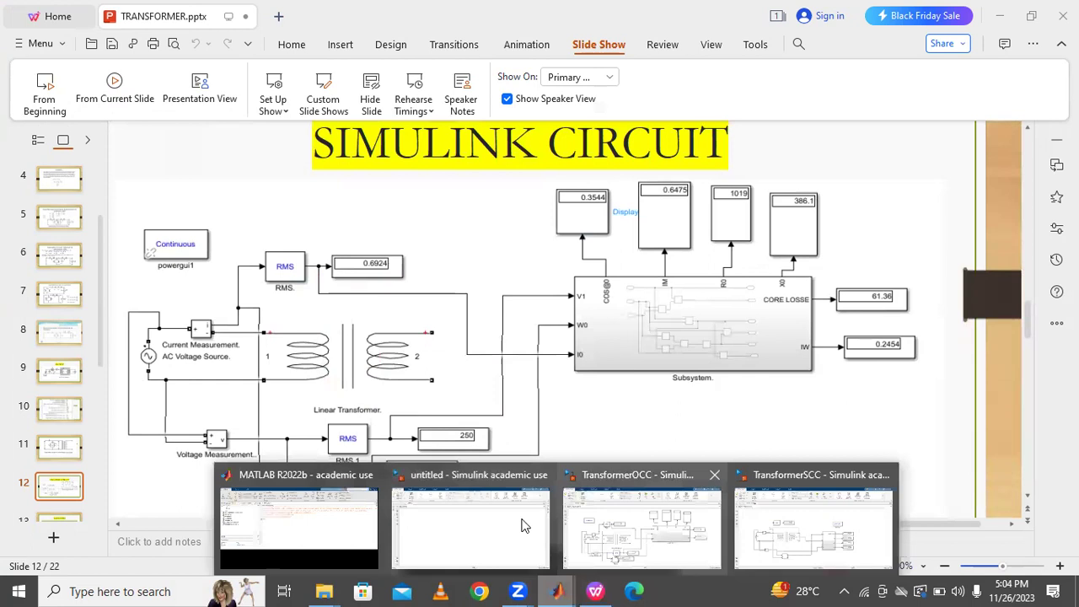
pyautogui.click(500, 525)
pyautogui.doubleClick(271, 263)
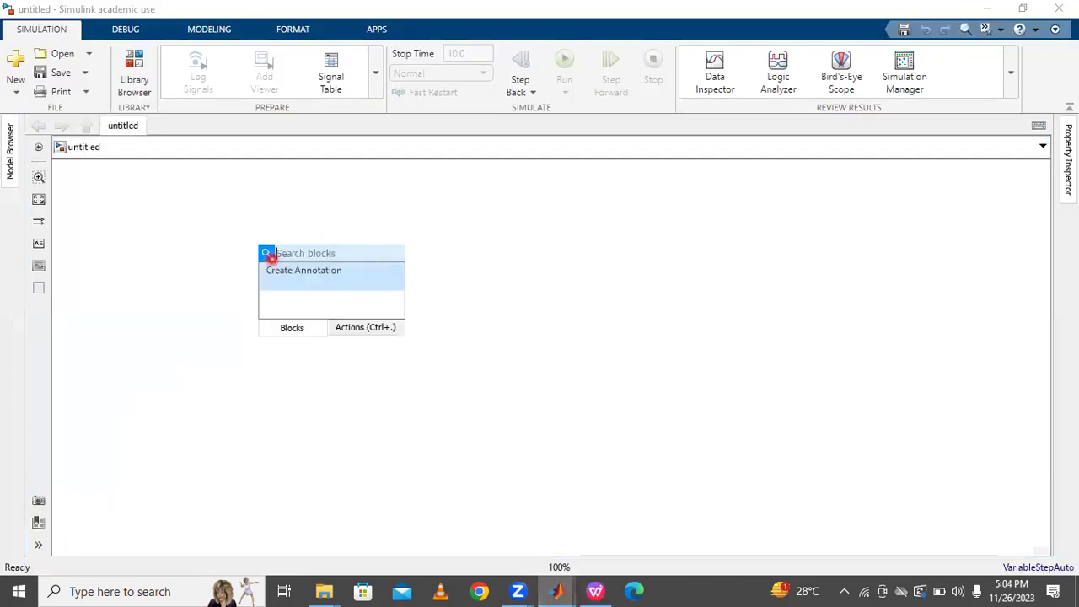
pyautogui.write('linear')
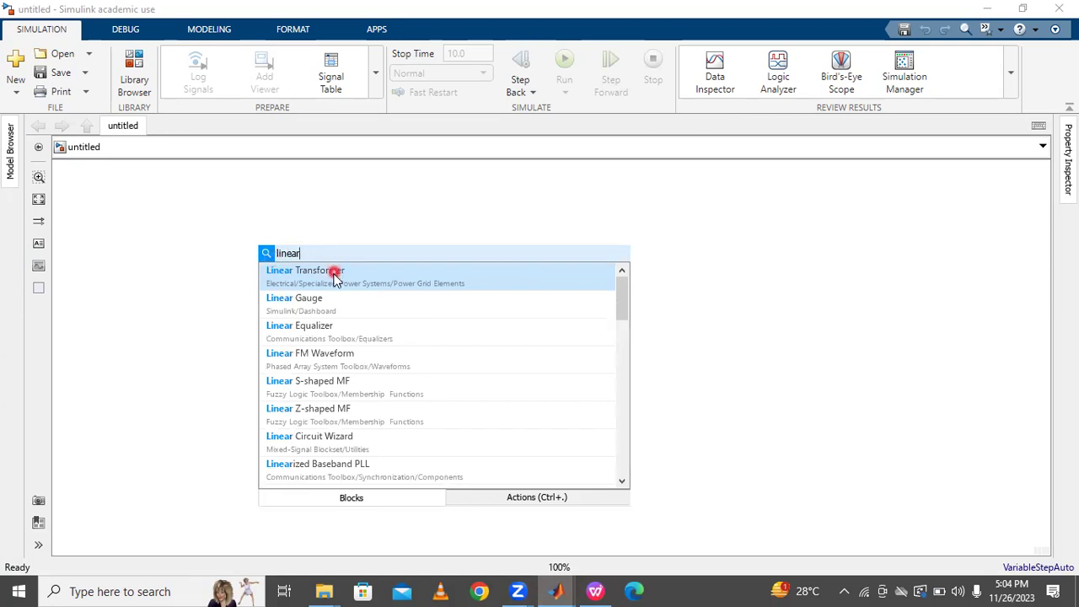
pyautogui.click(335, 278)
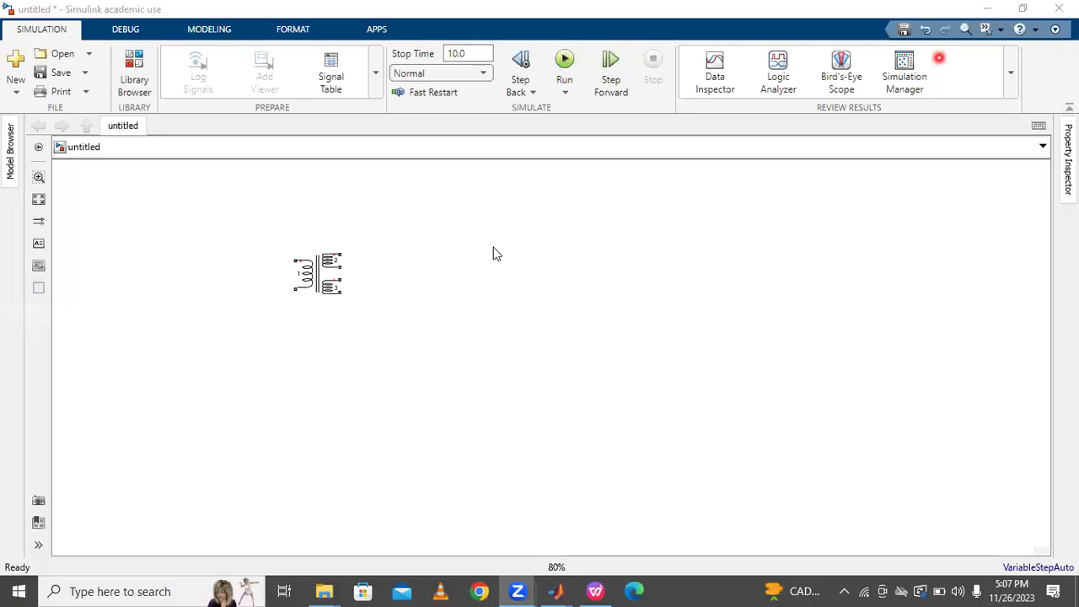
# Step: Disable the Three windings transformer option in the Linear Transformer block's parameters and apply the change
pyautogui.click(328, 283)
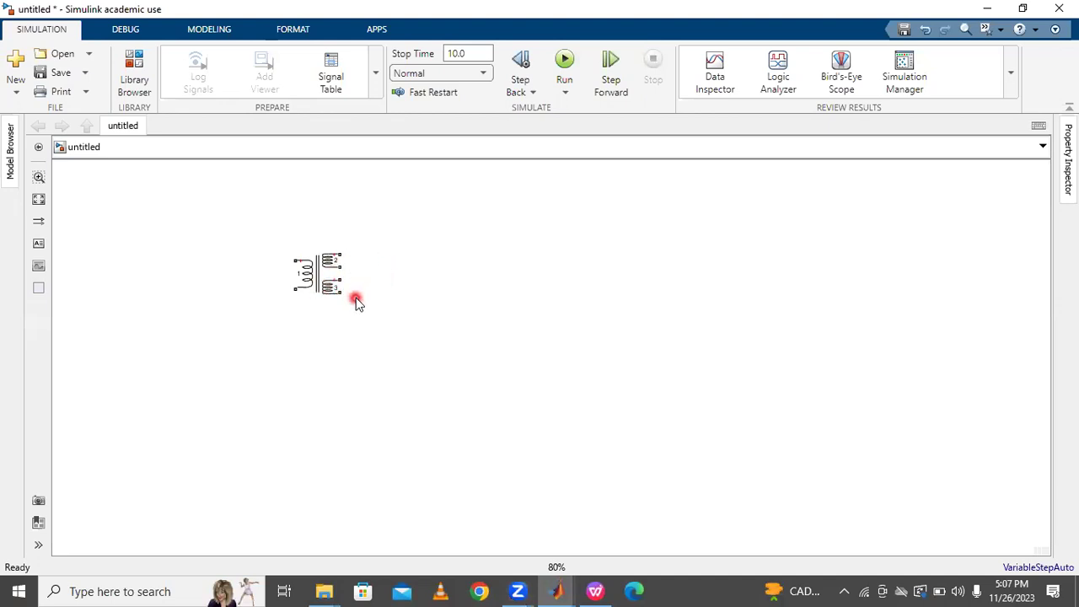
pyautogui.click(334, 275)
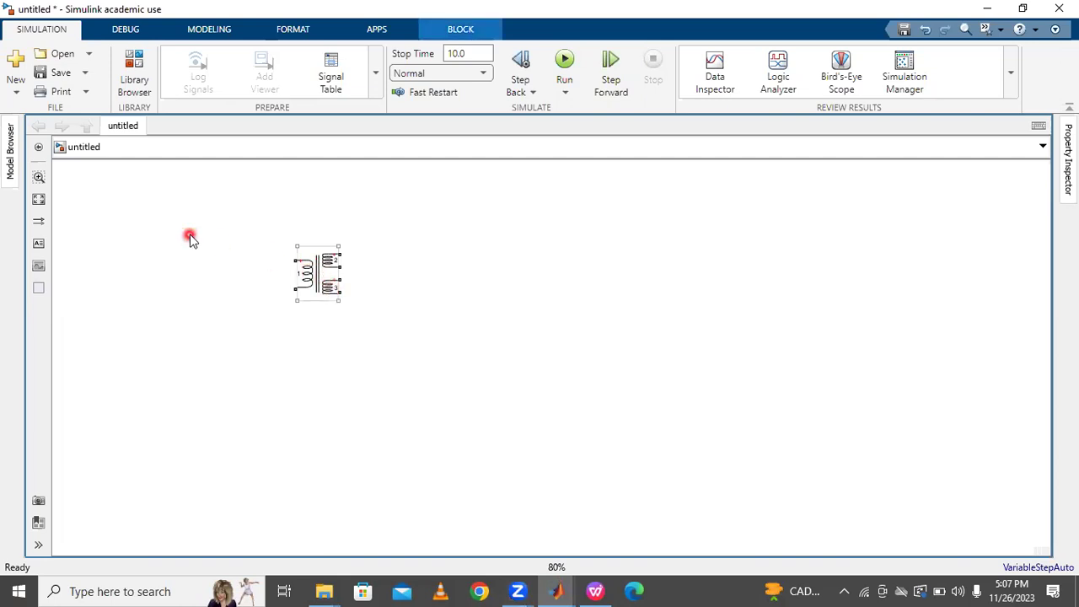
pyautogui.click(38, 202)
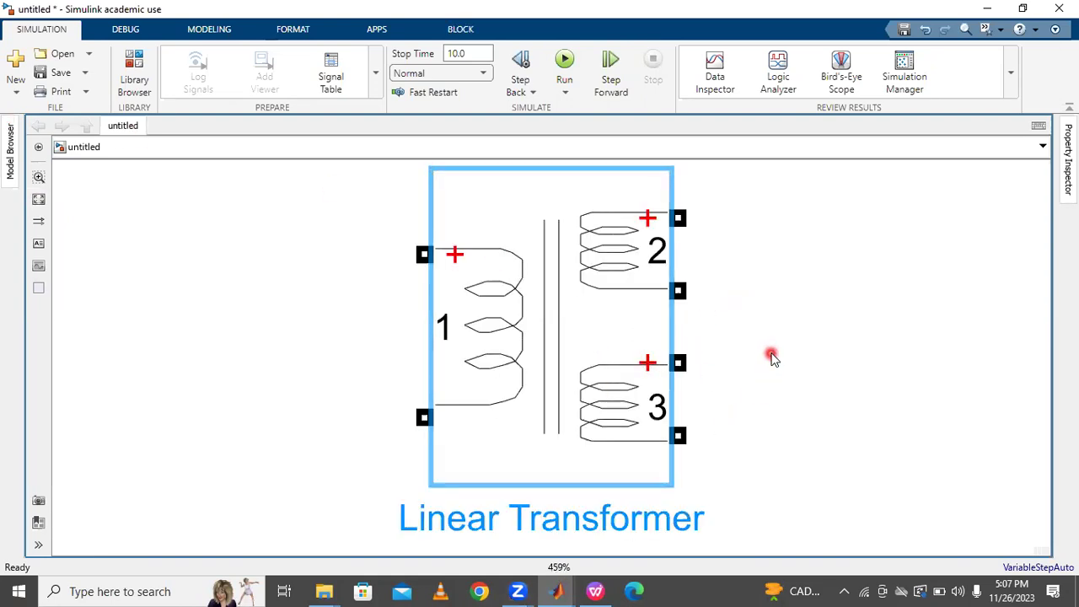
pyautogui.click(634, 307)
pyautogui.click(558, 313)
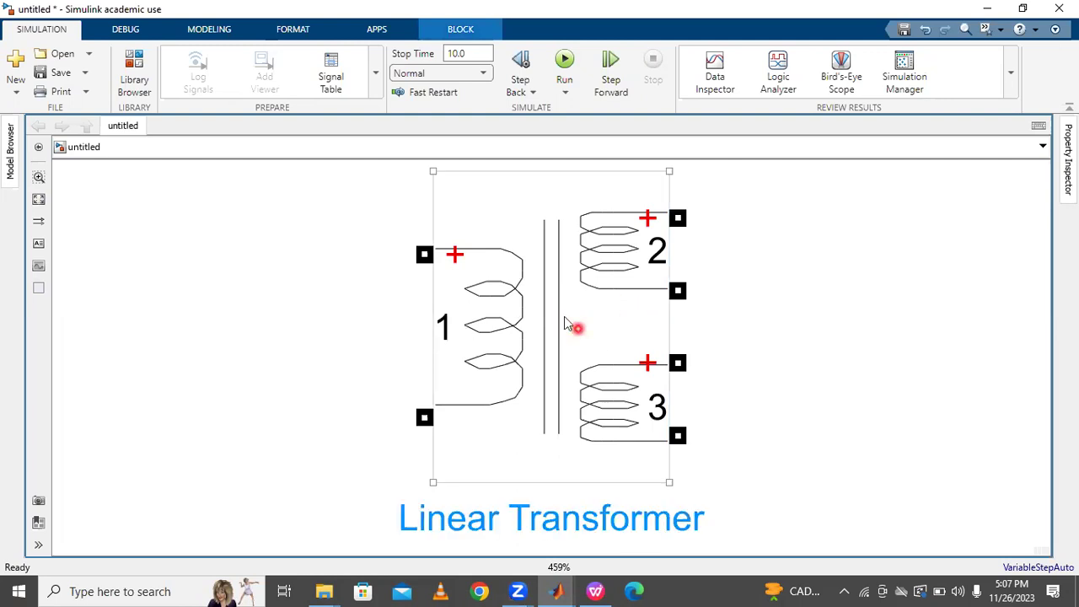
pyautogui.click(563, 321)
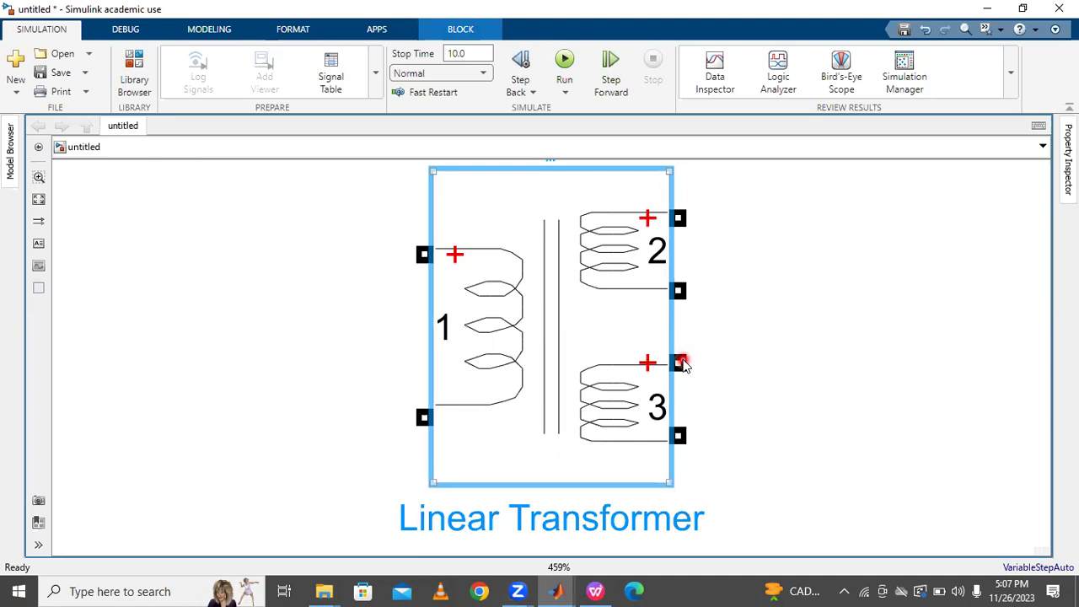
pyautogui.doubleClick(681, 362)
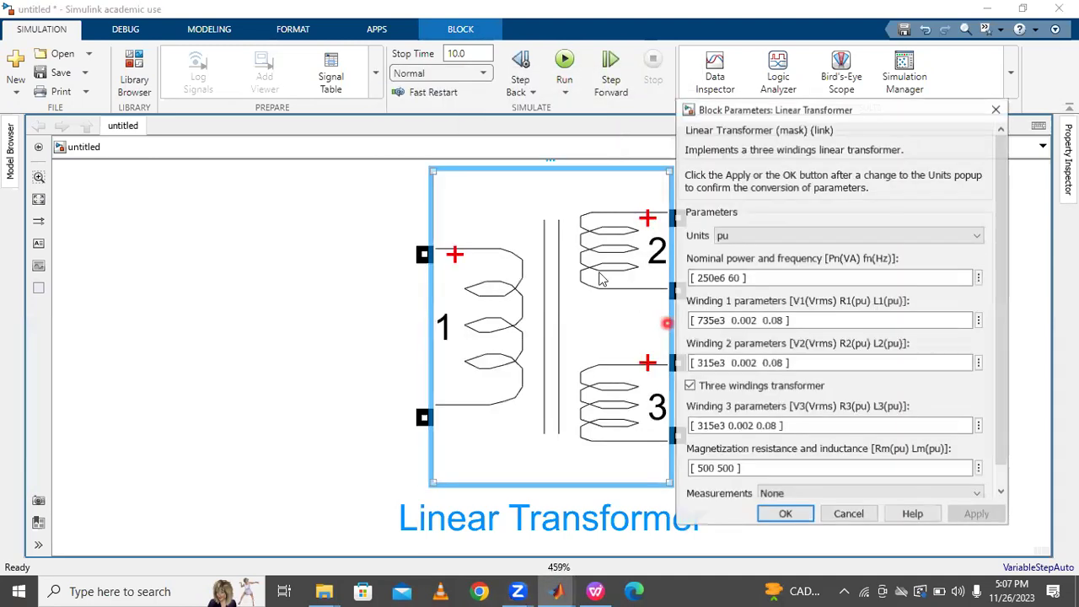
pyautogui.click(689, 385)
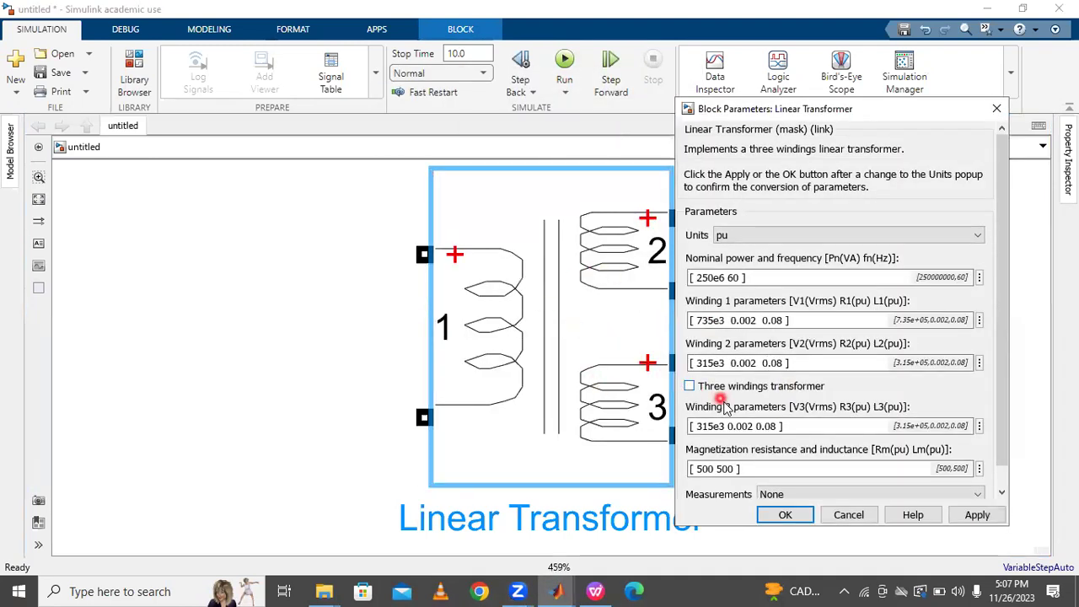
pyautogui.click(975, 518)
pyautogui.click(783, 515)
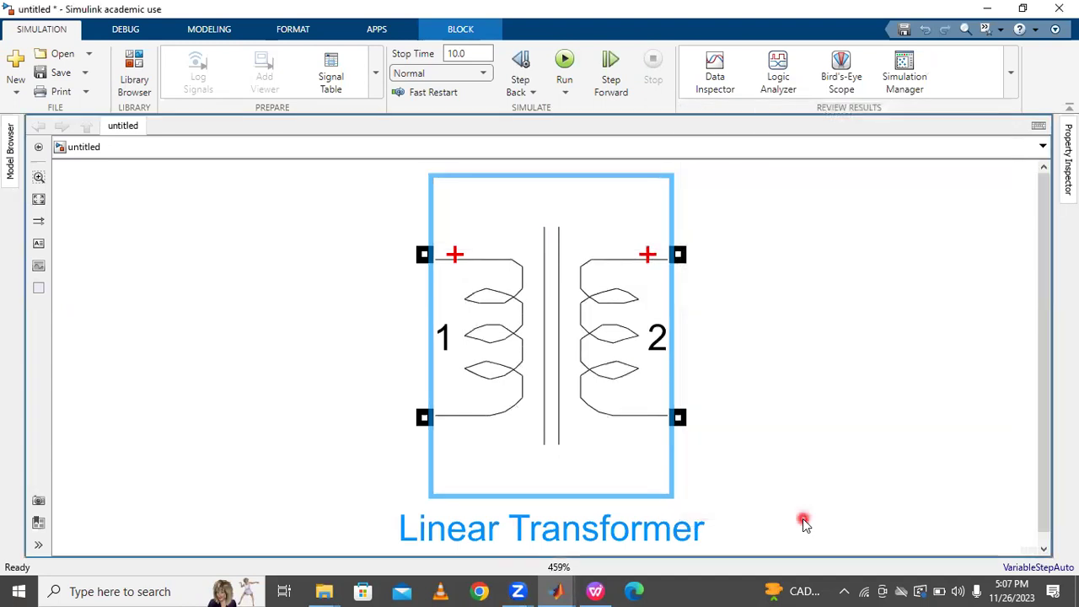
pyautogui.click(750, 341)
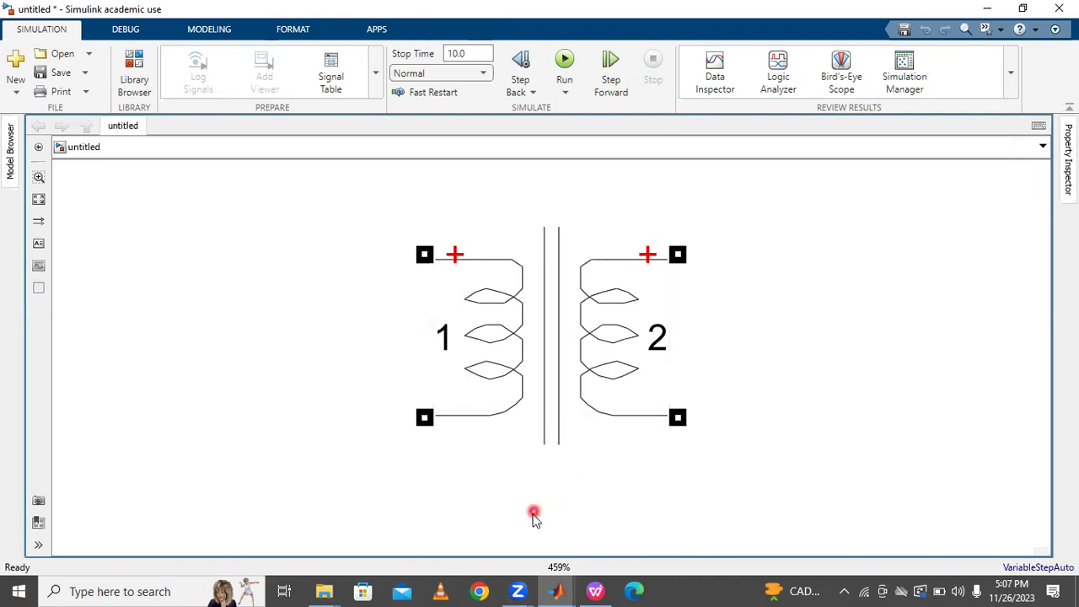
# Step: Shift the transformer block slightly to the left and rename it "Linear Transformer." with a trailing period
pyautogui.click(525, 328)
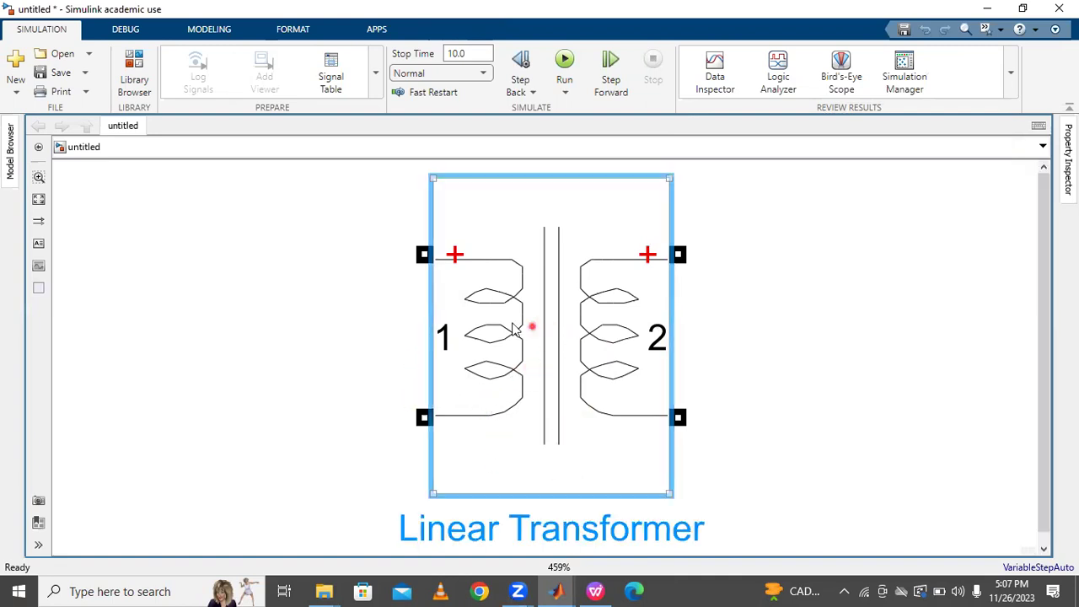
pyautogui.click(623, 526)
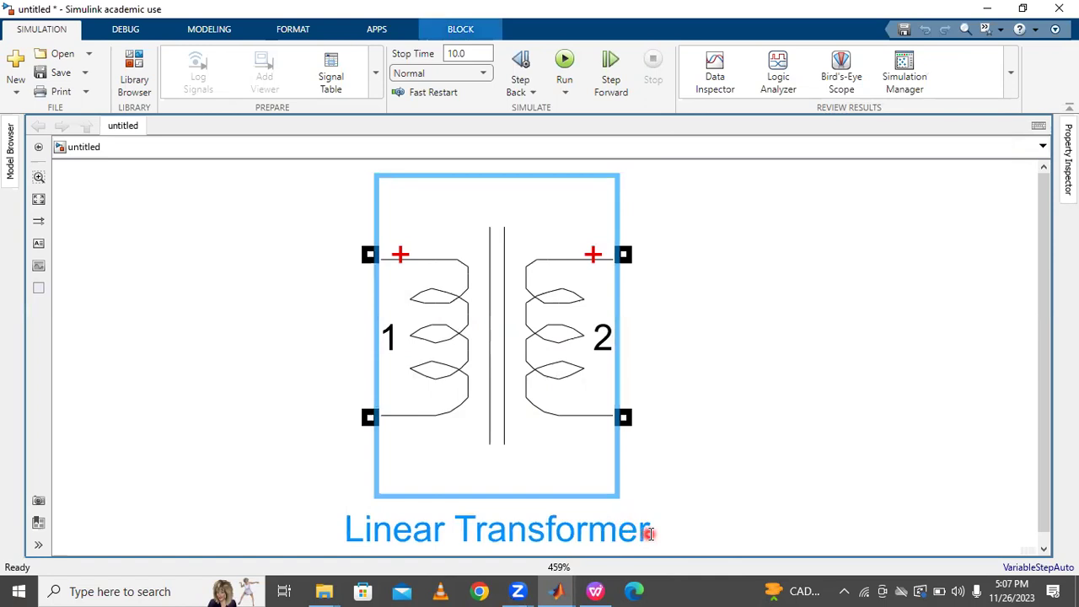
pyautogui.press('Right')
pyautogui.press('Right')
pyautogui.write('.')
pyautogui.click(717, 435)
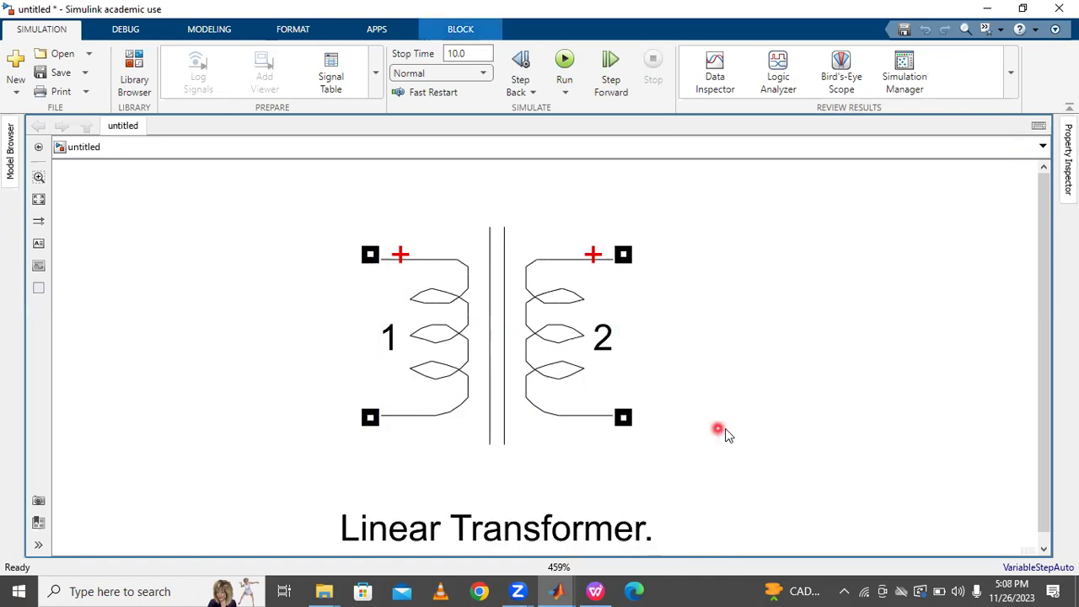
# Step: Reposition the Linear Transformer block on the canvas, leaving free space beside it for the source circuit
pyautogui.click(40, 204)
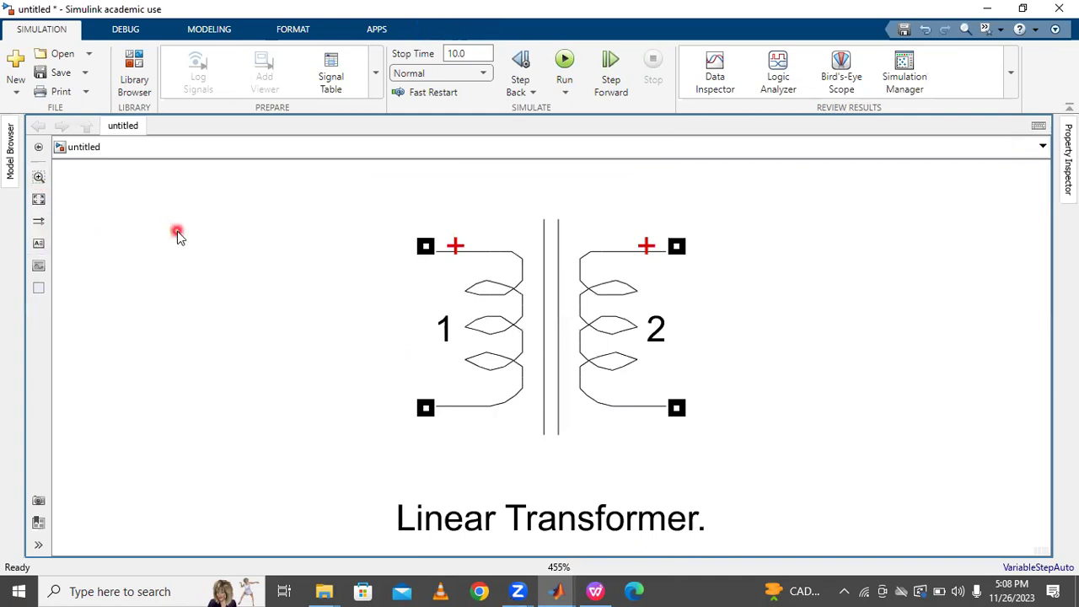
pyautogui.scroll(-5, 177, 230)
pyautogui.click(346, 291)
pyautogui.moveTo(388, 293); pyautogui.dragTo(428, 340)
pyautogui.scroll(-2, 489, 340)
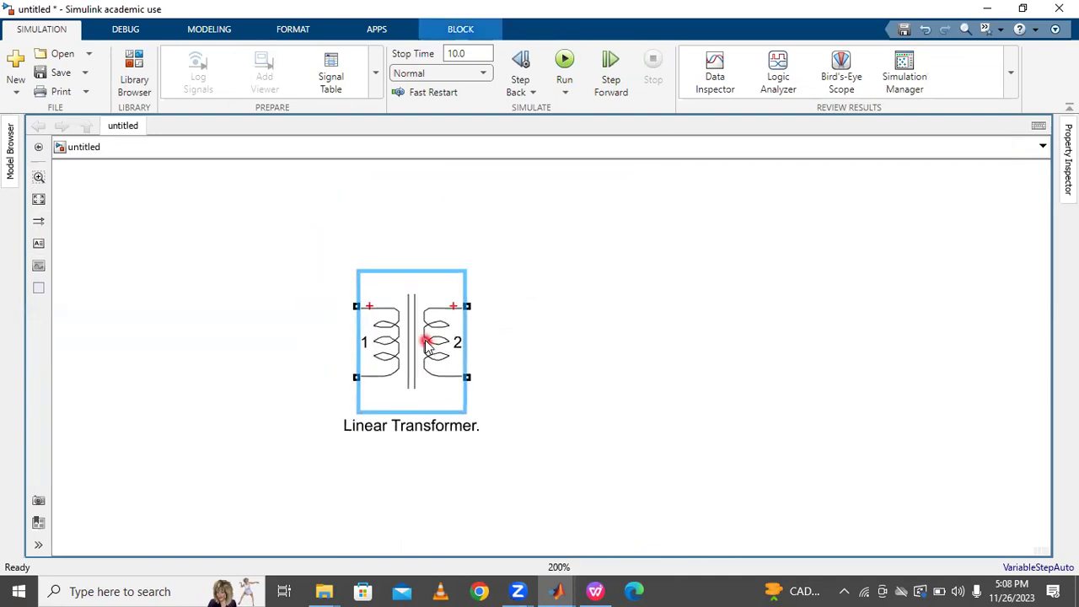
# Step: Add an AC Voltage Source block from Electrical/Specialized Power Systems/Sources and place it to the left of the transformer
pyautogui.doubleClick(228, 249)
pyautogui.write('ac')
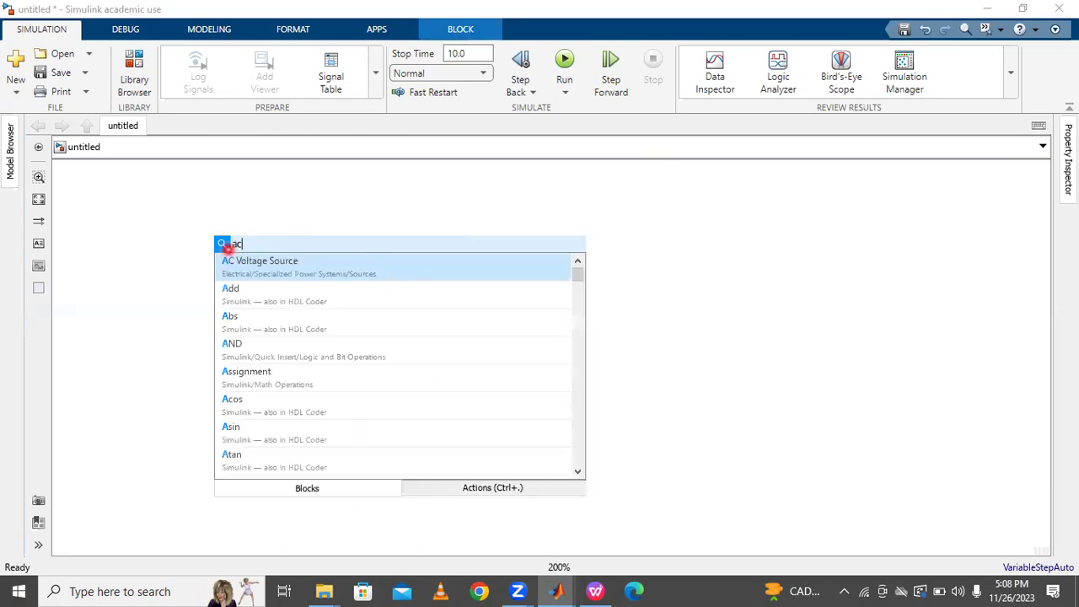
pyautogui.write(' vol')
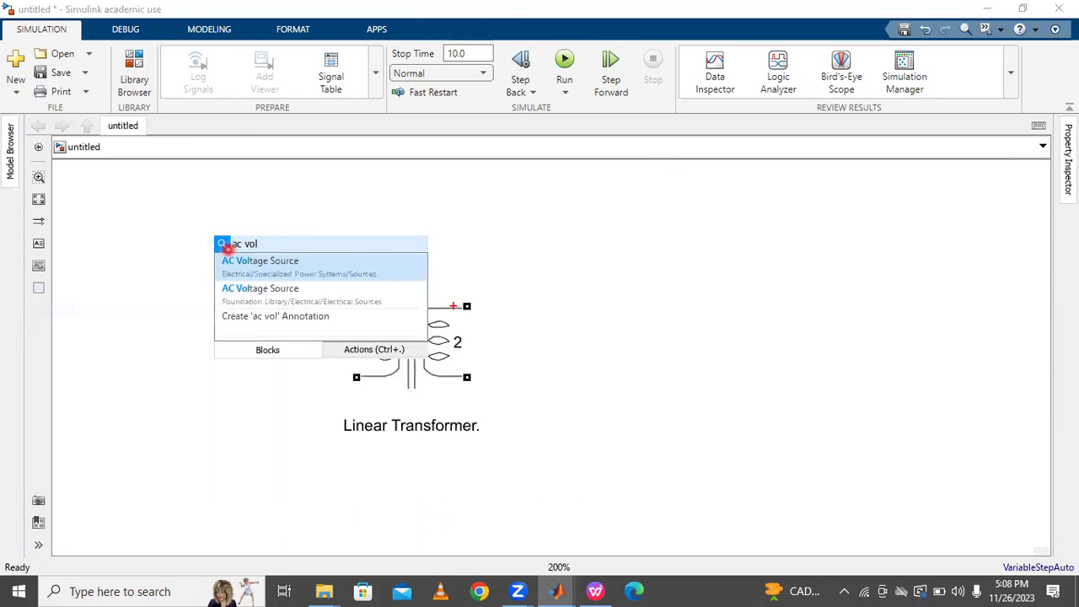
pyautogui.click(277, 270)
pyautogui.moveTo(225, 247); pyautogui.dragTo(189, 352)
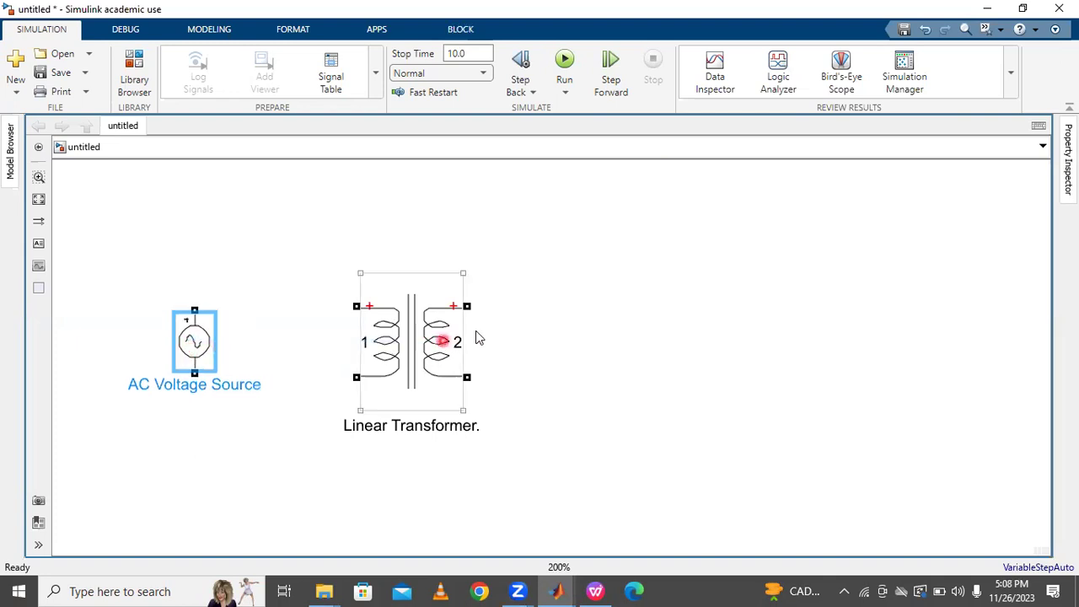
pyautogui.click(569, 327)
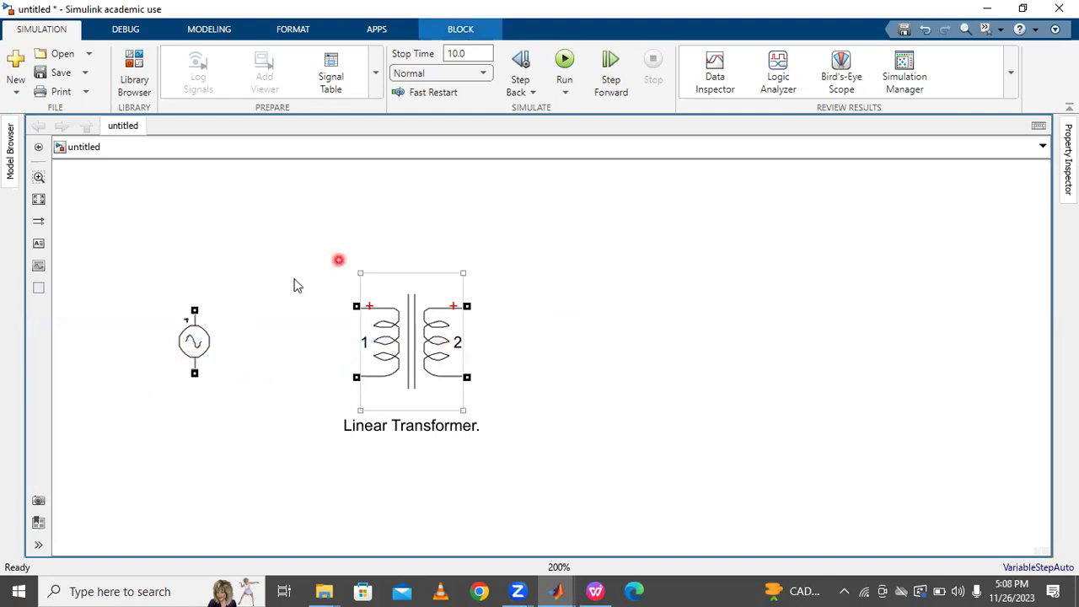
# Step: Search the blocks for "curr" and add a Current Measurement block to the model
pyautogui.doubleClick(448, 220)
pyautogui.write('cu')
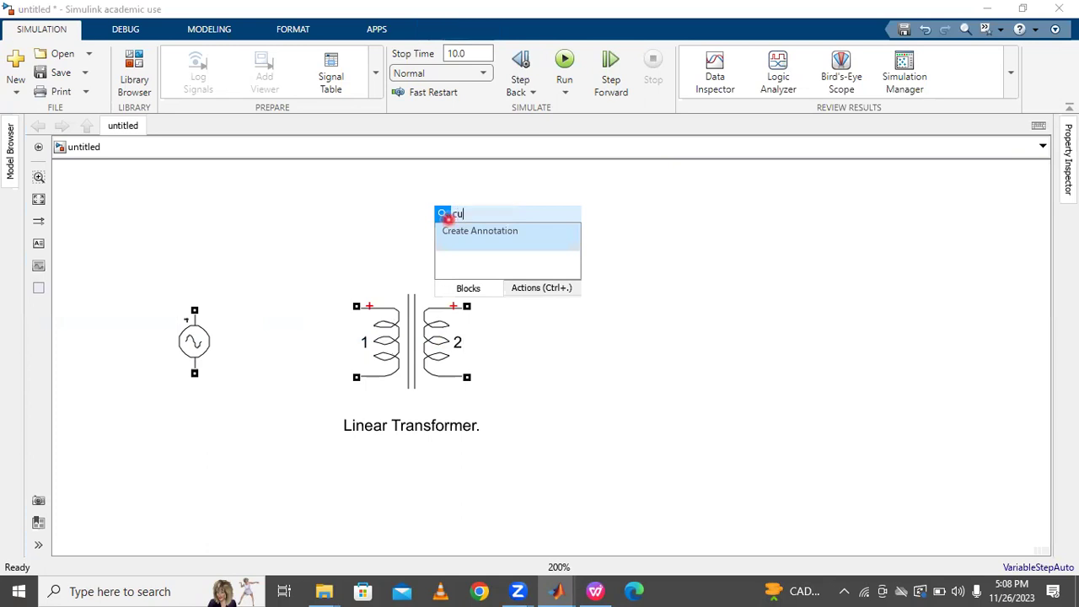
pyautogui.write('rr')
pyautogui.click(472, 243)
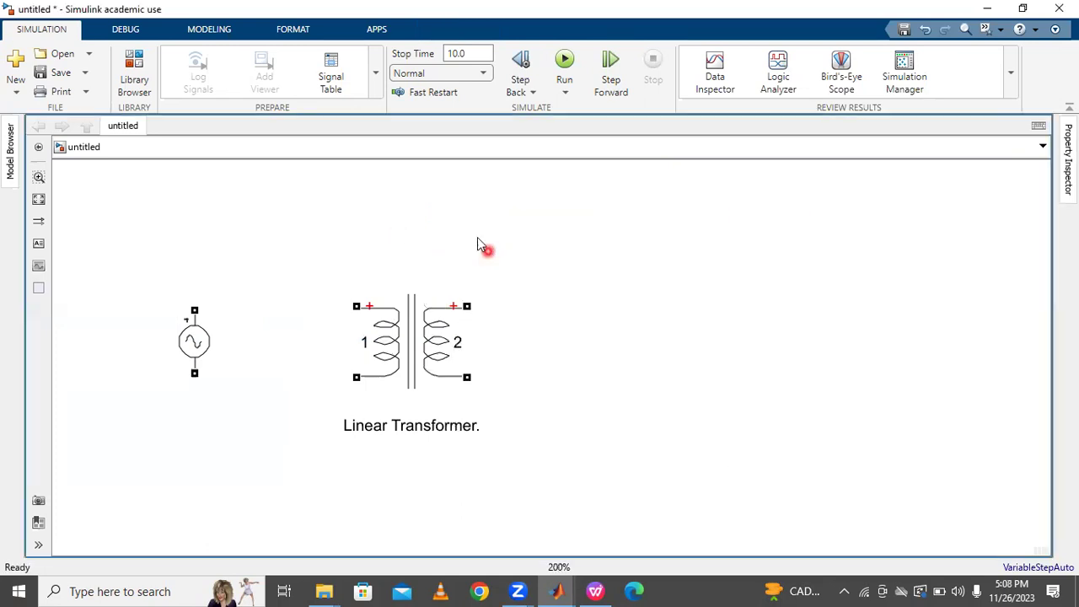
# Step: Wire the AC source's positive terminal through the Current Measurement block to the positive port of transformer winding 1
pyautogui.moveTo(447, 246); pyautogui.dragTo(194, 310)
pyautogui.moveTo(308, 275); pyautogui.dragTo(355, 306)
pyautogui.click(502, 303)
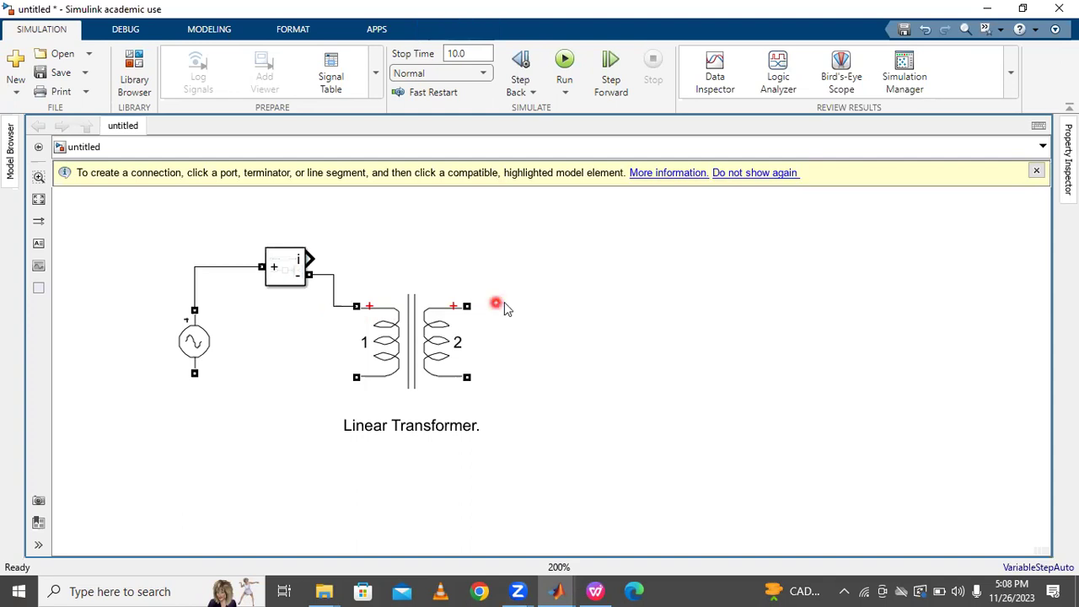
# Step: Connect the AC source's lower terminal to winding 1's lower port and move the wire's horizontal segment further down
pyautogui.moveTo(193, 373); pyautogui.dragTo(288, 409)
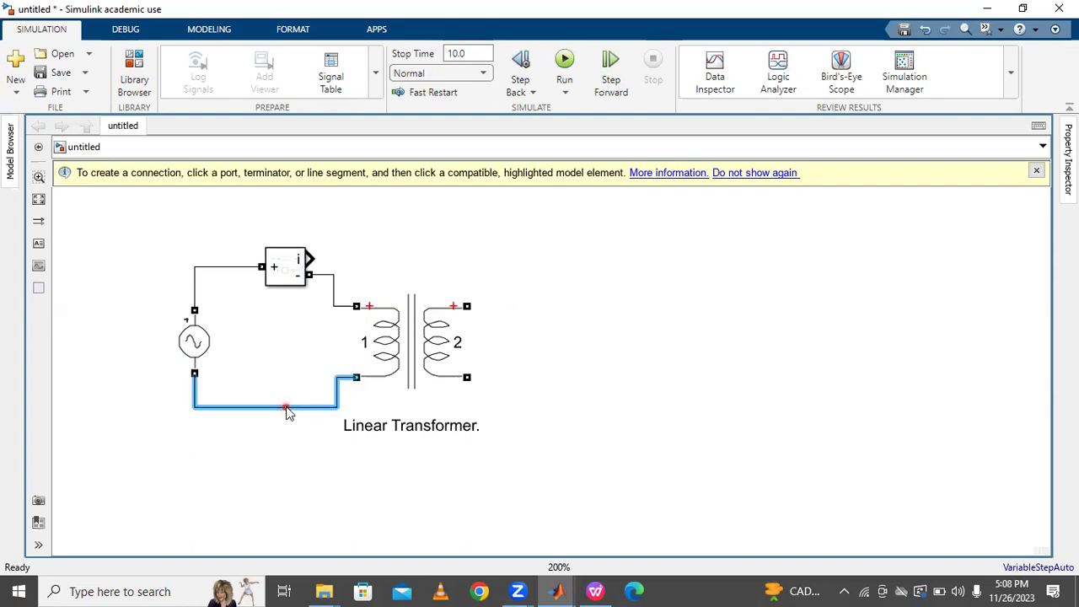
pyautogui.click(1028, 179)
pyautogui.click(588, 267)
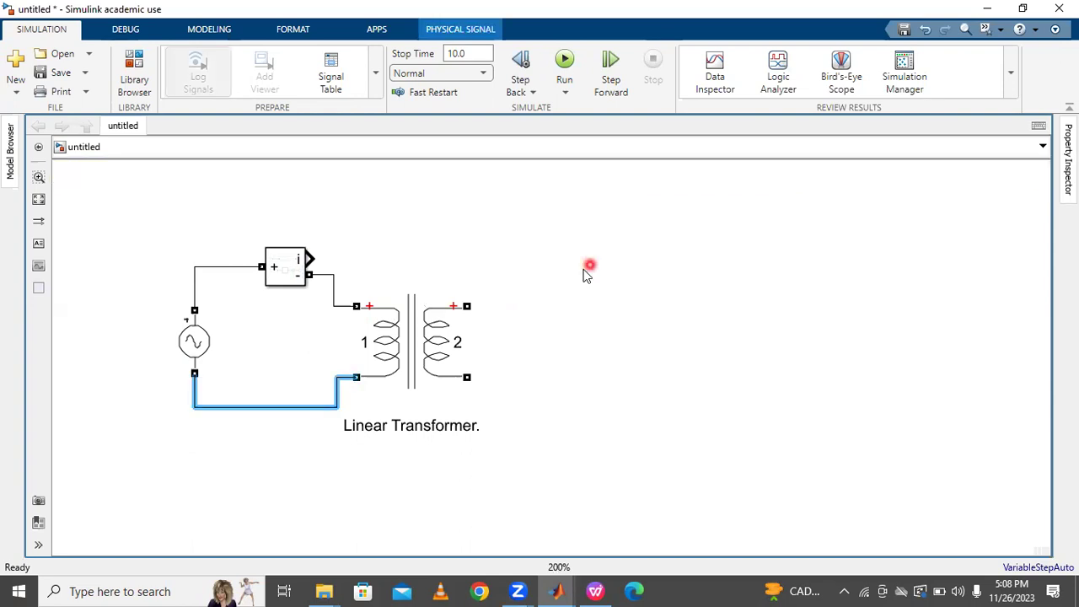
pyautogui.click(475, 252)
pyautogui.click(232, 405)
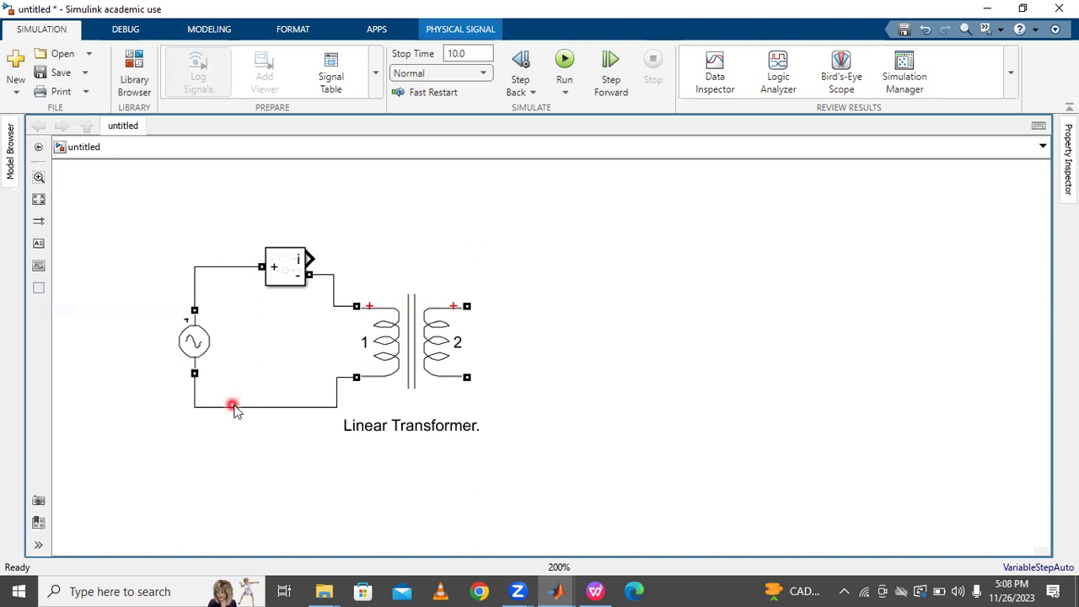
pyautogui.moveTo(240, 408); pyautogui.dragTo(240, 425)
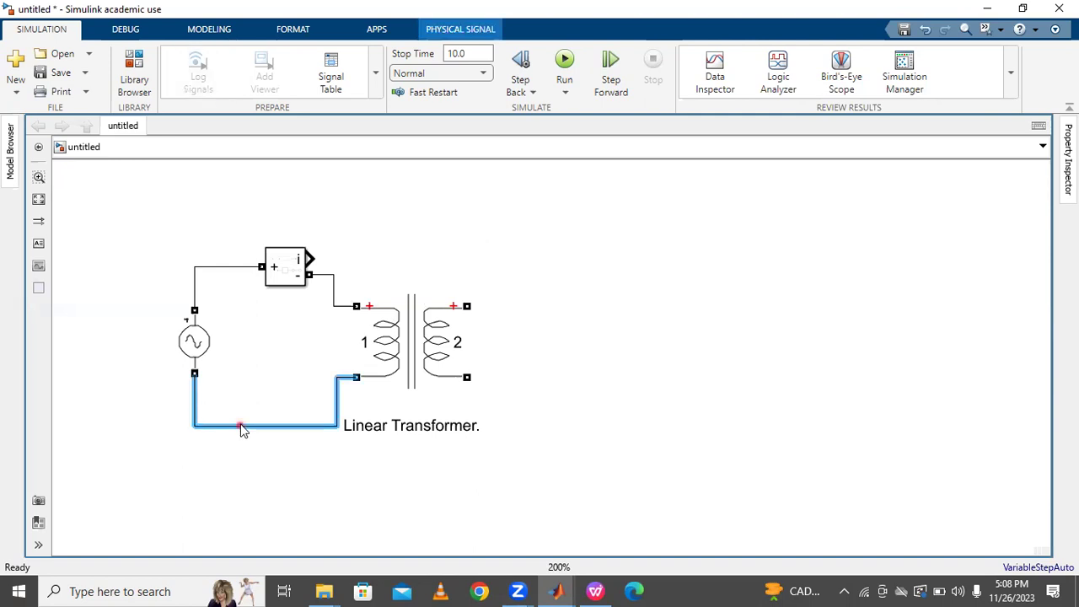
# Step: Search the blocks for "volt" and place a Voltage Measurement block beside the AC source, on the side away from the transformer
pyautogui.click(584, 255)
pyautogui.doubleClick(583, 253)
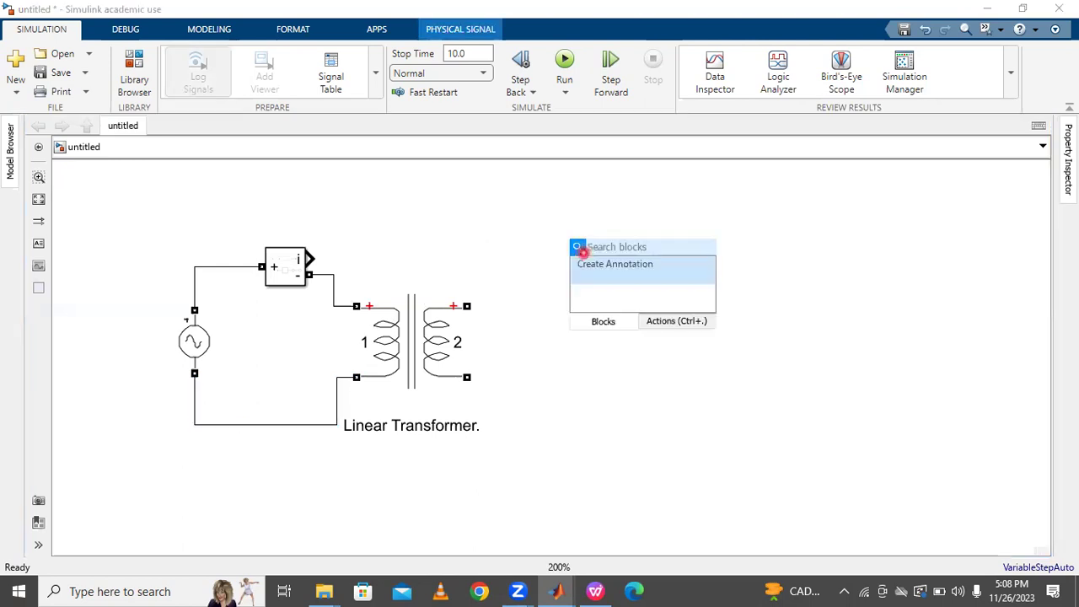
pyautogui.write('volt')
pyautogui.click(600, 266)
pyautogui.click(569, 257)
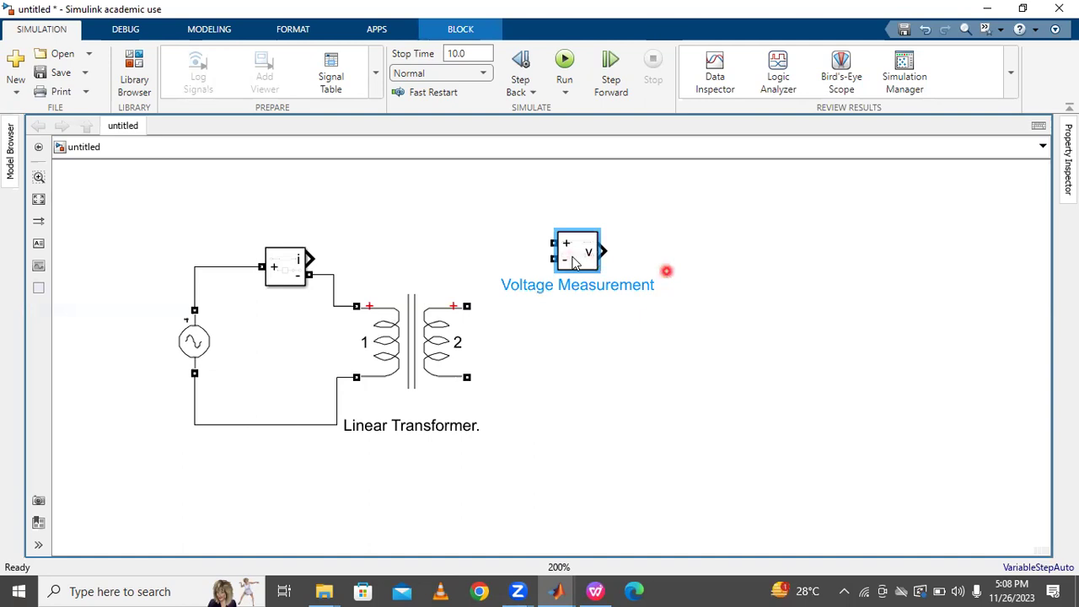
pyautogui.moveTo(190, 307); pyautogui.dragTo(104, 345)
pyautogui.click(119, 303)
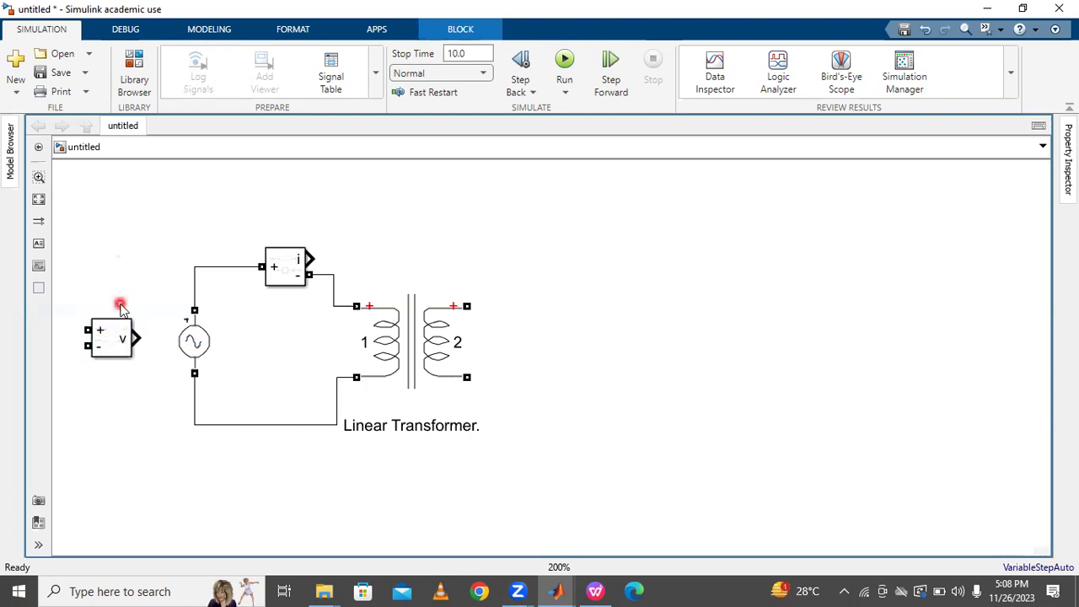
# Step: Flip the Voltage Measurement block horizontally so its + and - ports face the AC source
pyautogui.click(119, 339)
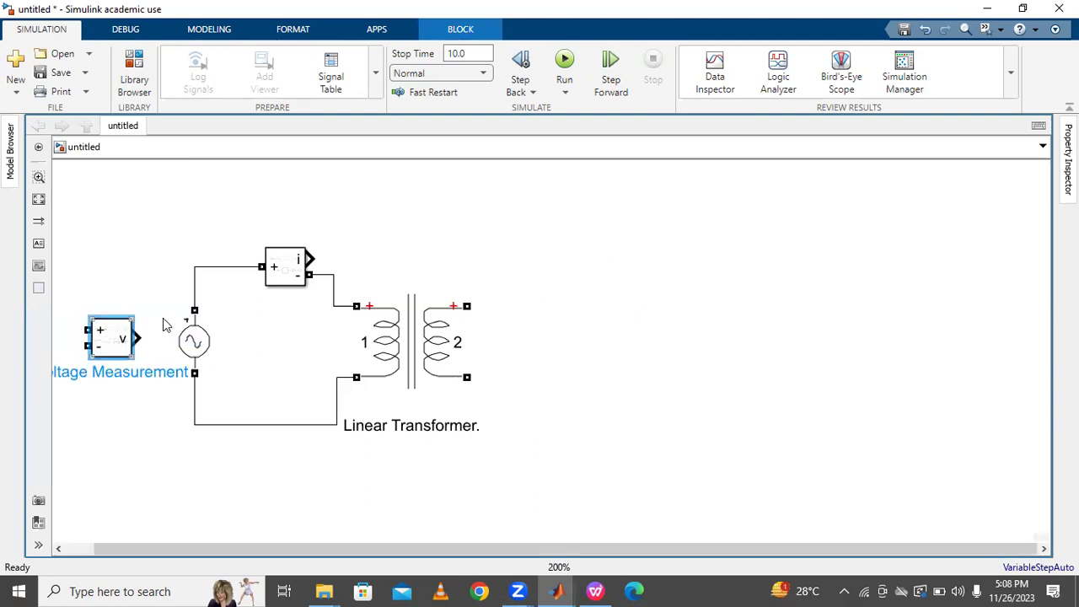
pyautogui.click(101, 327)
pyautogui.rightClick(178, 279)
pyautogui.moveTo(181, 284)
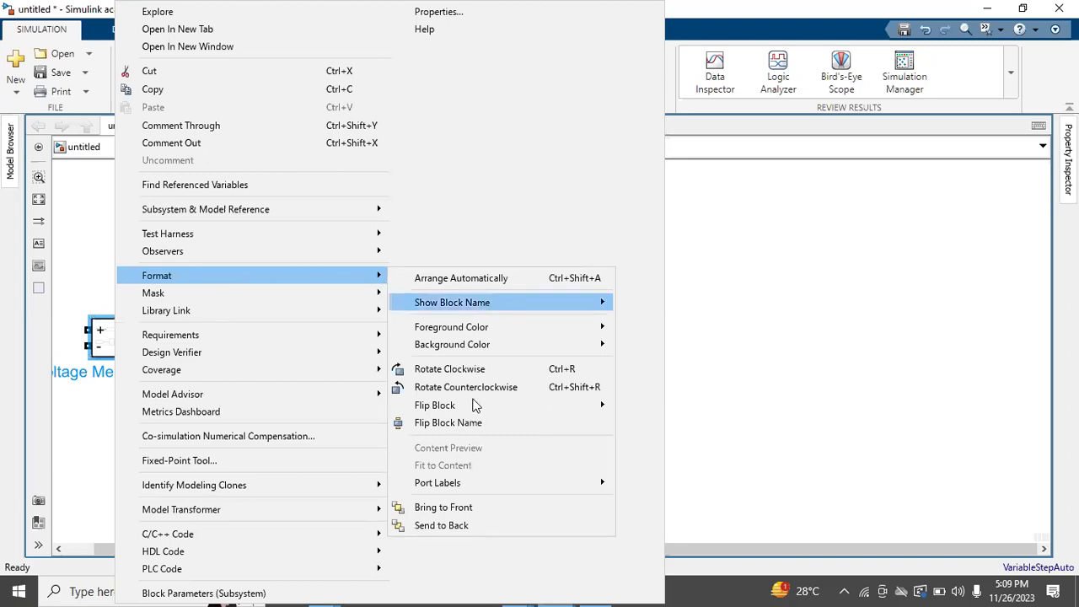
pyautogui.moveTo(474, 405)
pyautogui.click(652, 405)
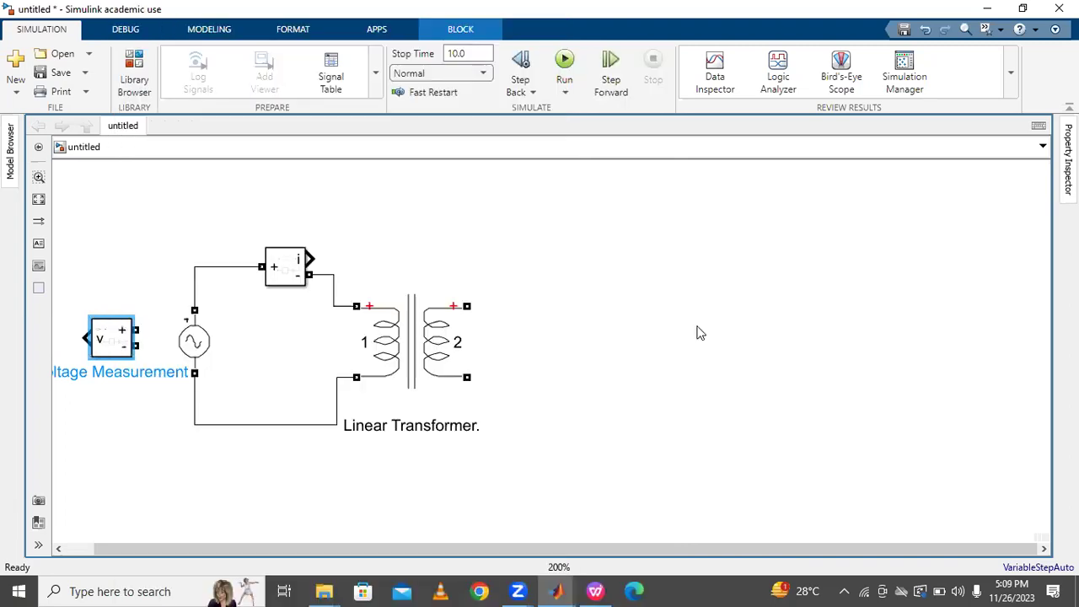
pyautogui.click(696, 333)
# Step: Wire the Voltage Measurement block's + and - ports to the AC source's upper and lower wires
pyautogui.moveTo(135, 329); pyautogui.dragTo(194, 286)
pyautogui.moveTo(135, 346); pyautogui.dragTo(195, 408)
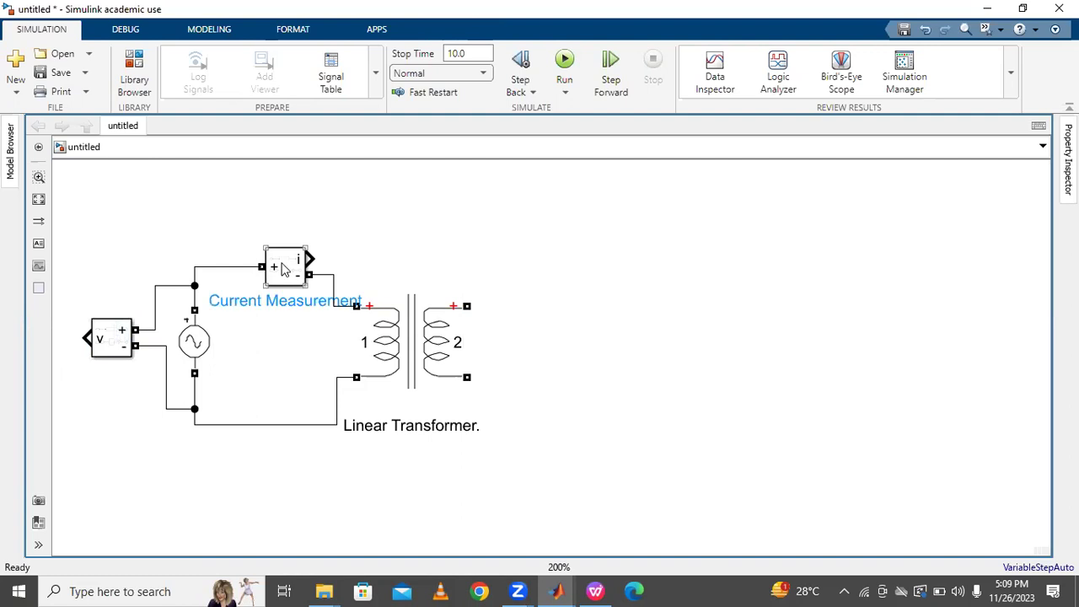
pyautogui.rightClick(515, 224)
pyautogui.click(482, 232)
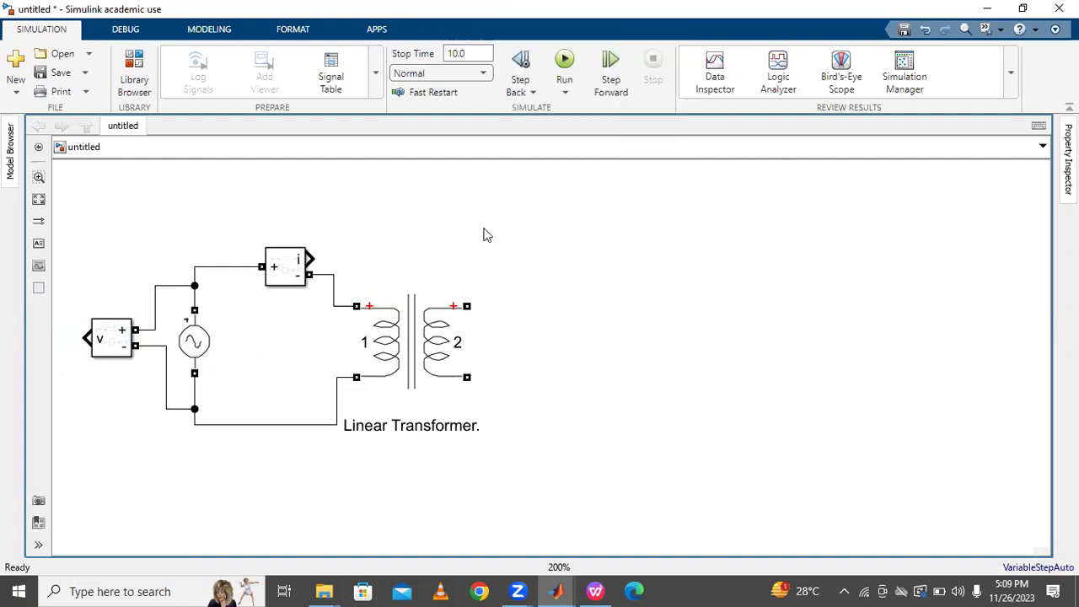
# Step: Search the blocks for "rms", place an RMS block above the transformer and wire the Current Measurement output i to it
pyautogui.doubleClick(482, 232)
pyautogui.write('d')
pyautogui.press('BackSpace')
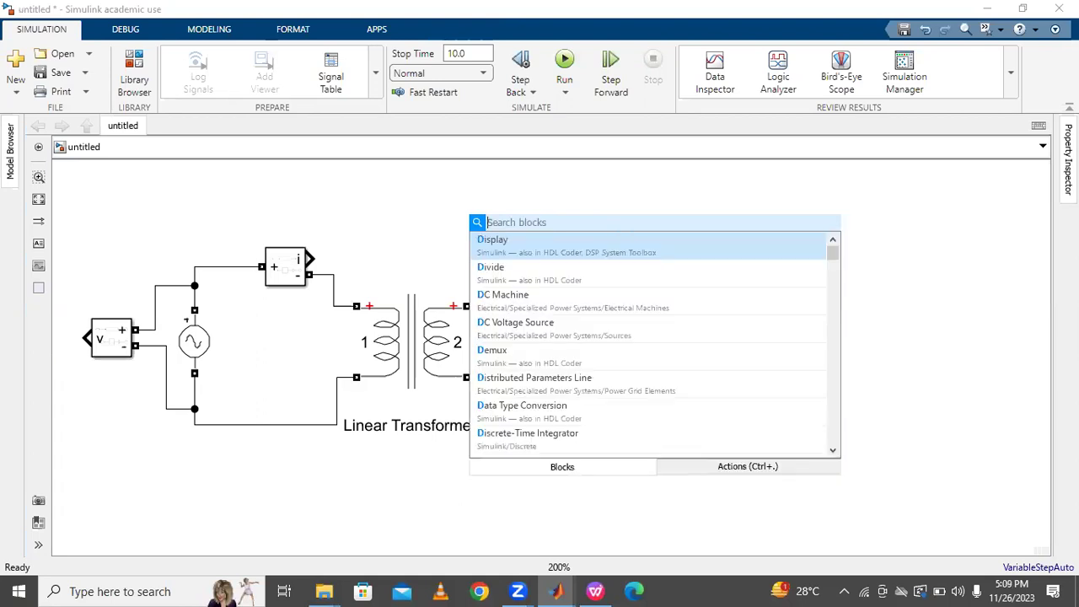
pyautogui.write('rms')
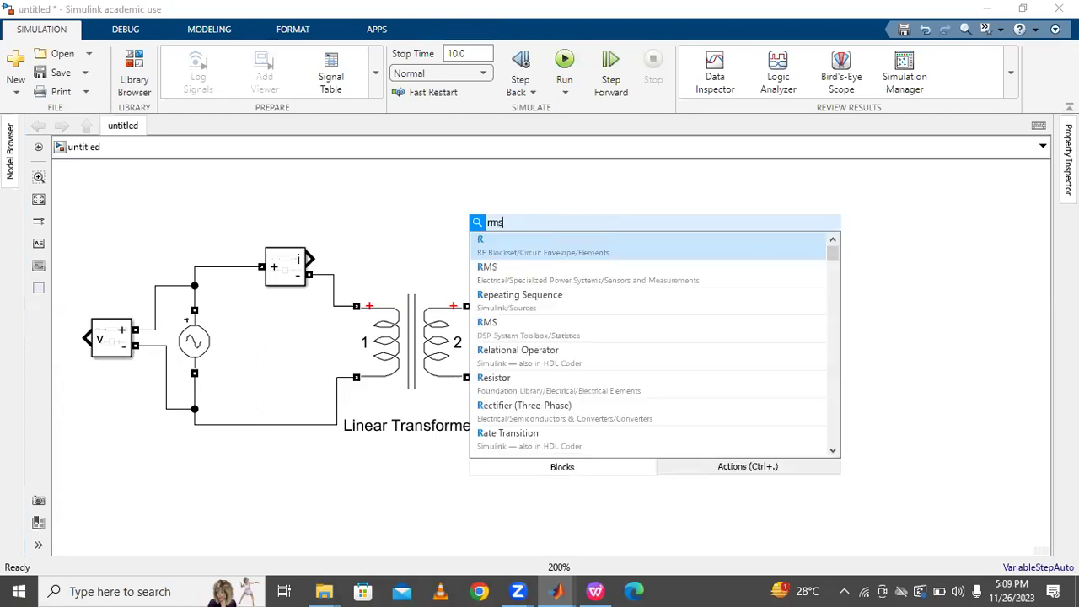
pyautogui.click(493, 251)
pyautogui.moveTo(437, 239); pyautogui.dragTo(310, 261)
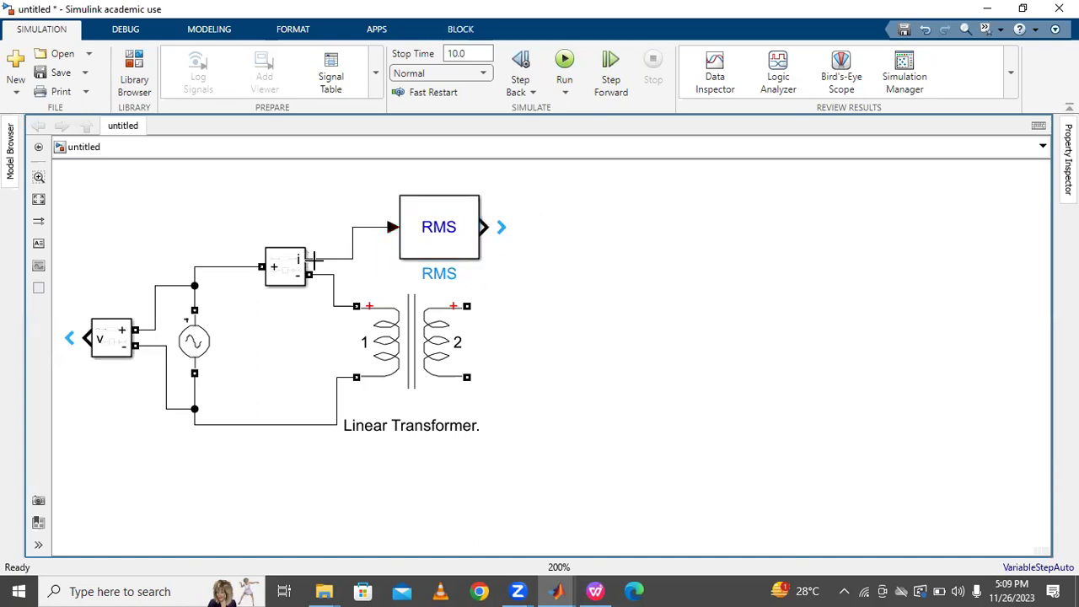
pyautogui.click(403, 249)
pyautogui.moveTo(413, 244); pyautogui.dragTo(390, 241)
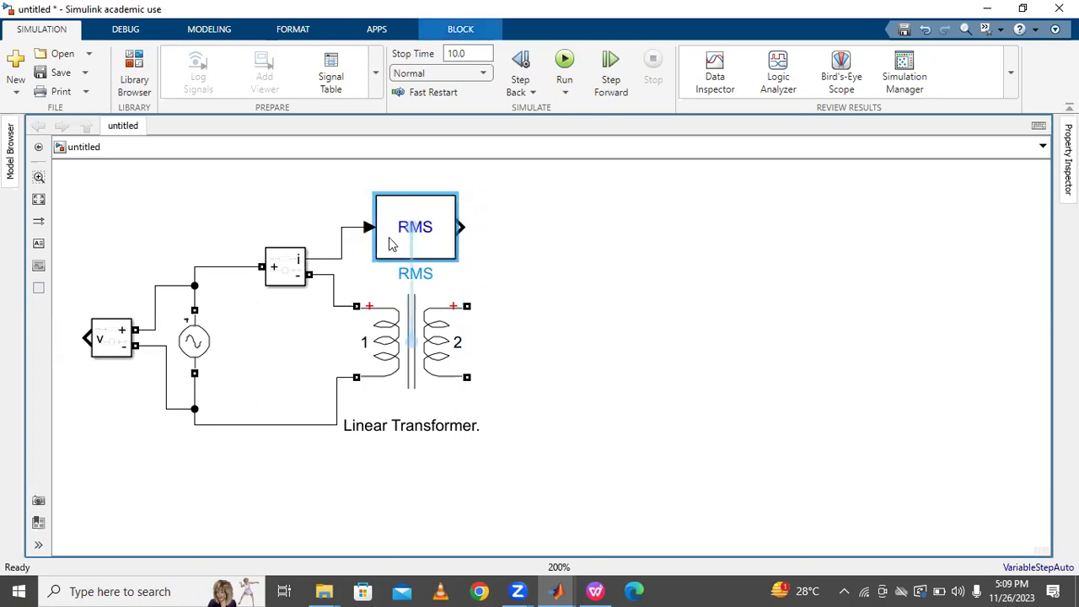
# Step: Search the blocks for "dis", add a Display block and connect it to the RMS block's output
pyautogui.doubleClick(573, 261)
pyautogui.write('dis')
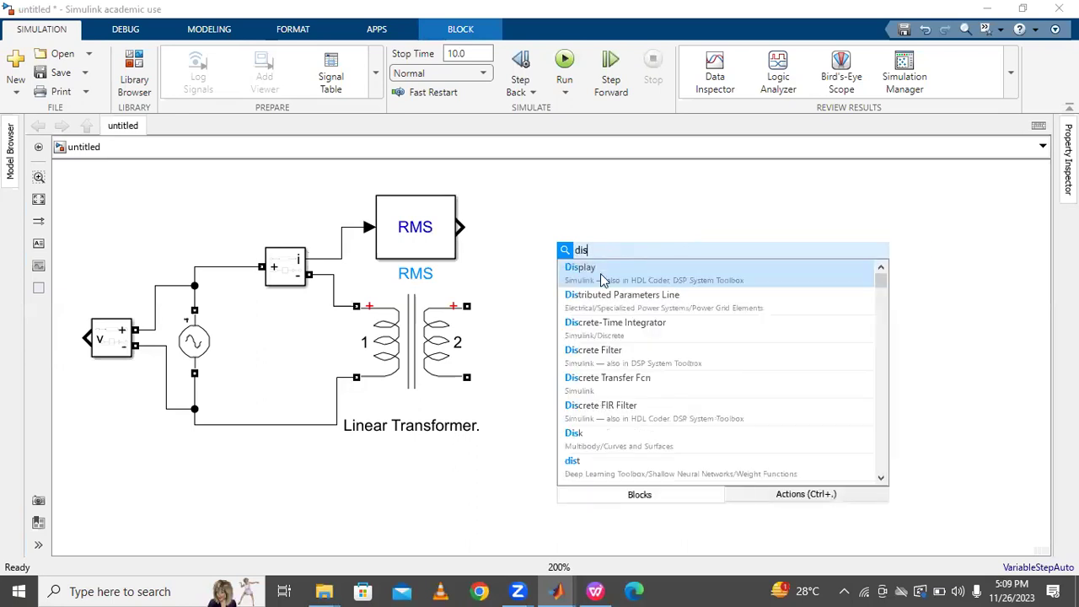
pyautogui.click(601, 280)
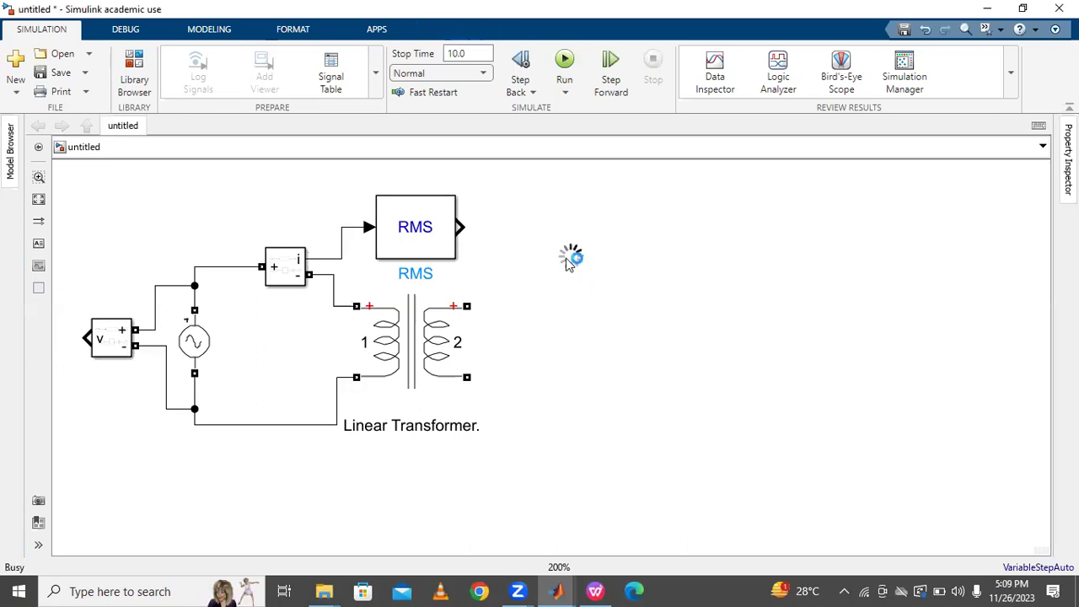
pyautogui.moveTo(560, 252); pyautogui.dragTo(542, 228)
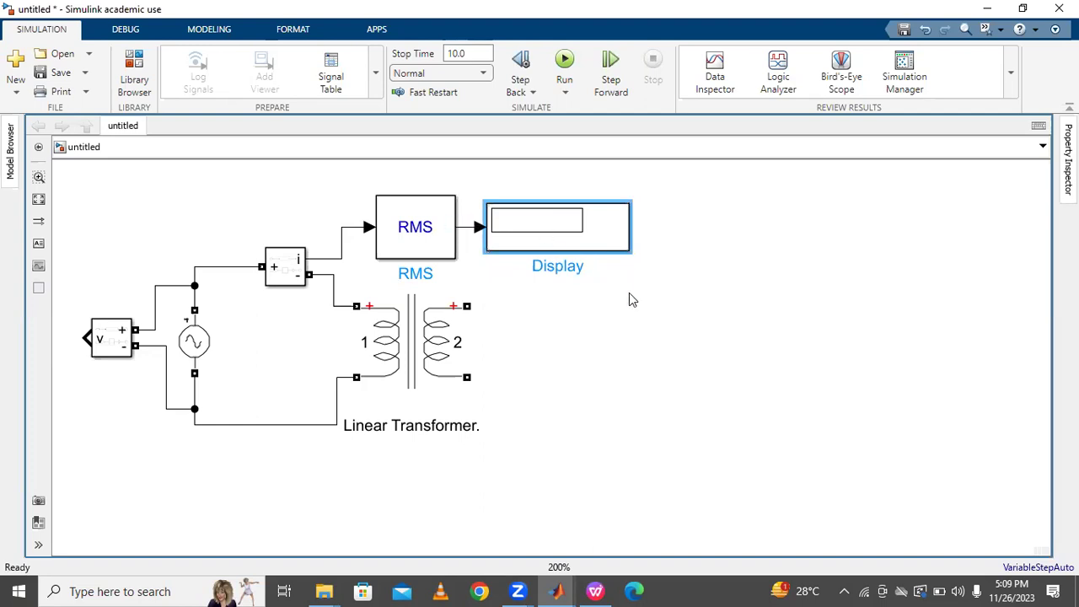
pyautogui.click(632, 300)
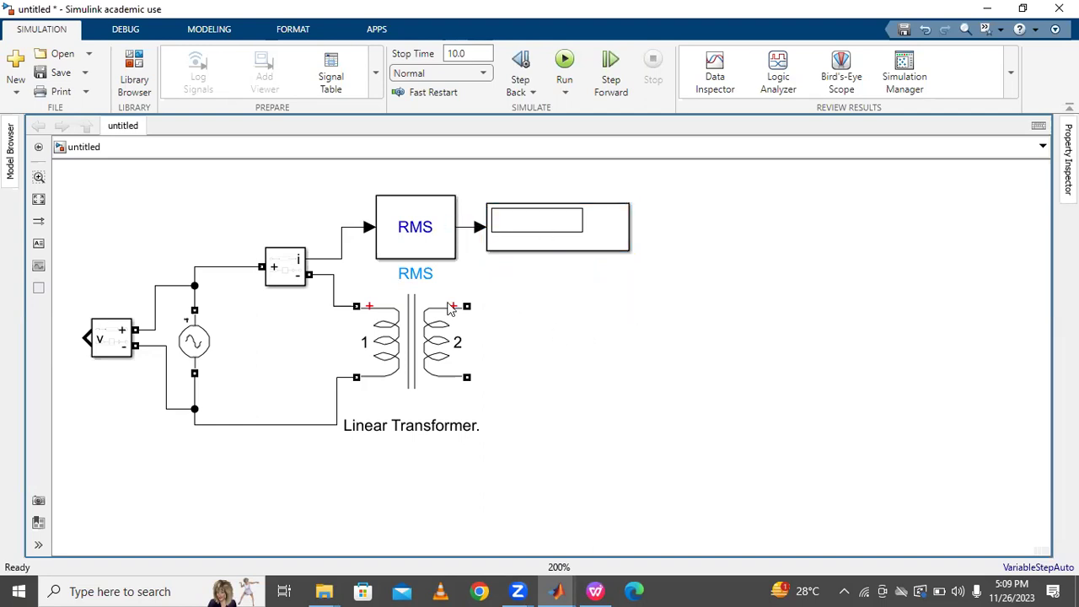
# Step: Copy the RMS block to below the circuit and wire the Voltage Measurement output v to its input
pyautogui.click(434, 242)
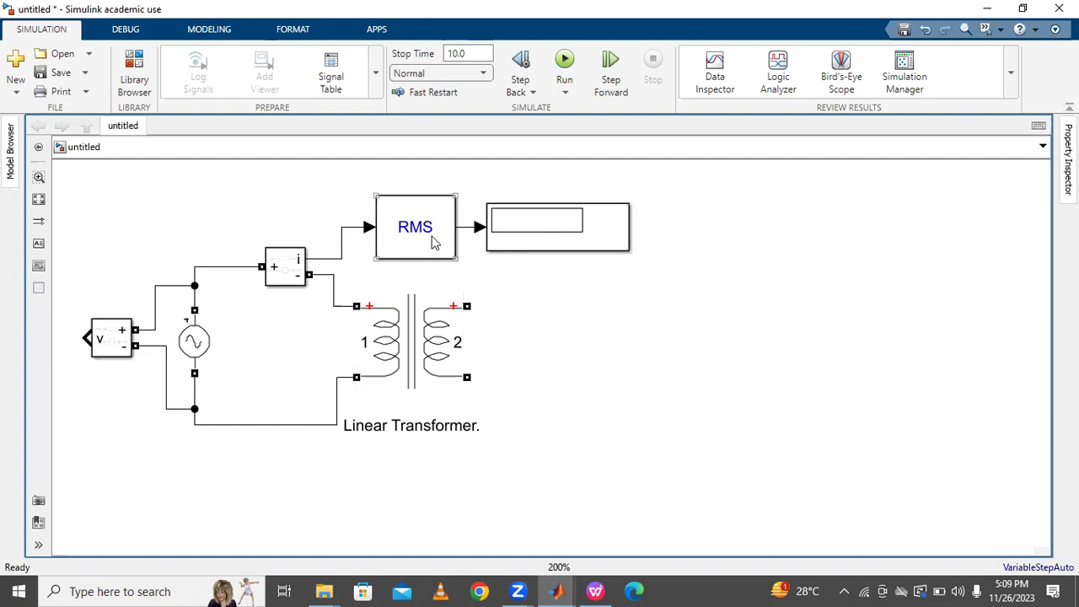
pyautogui.click(236, 305)
pyautogui.moveTo(397, 236); pyautogui.dragTo(261, 493)
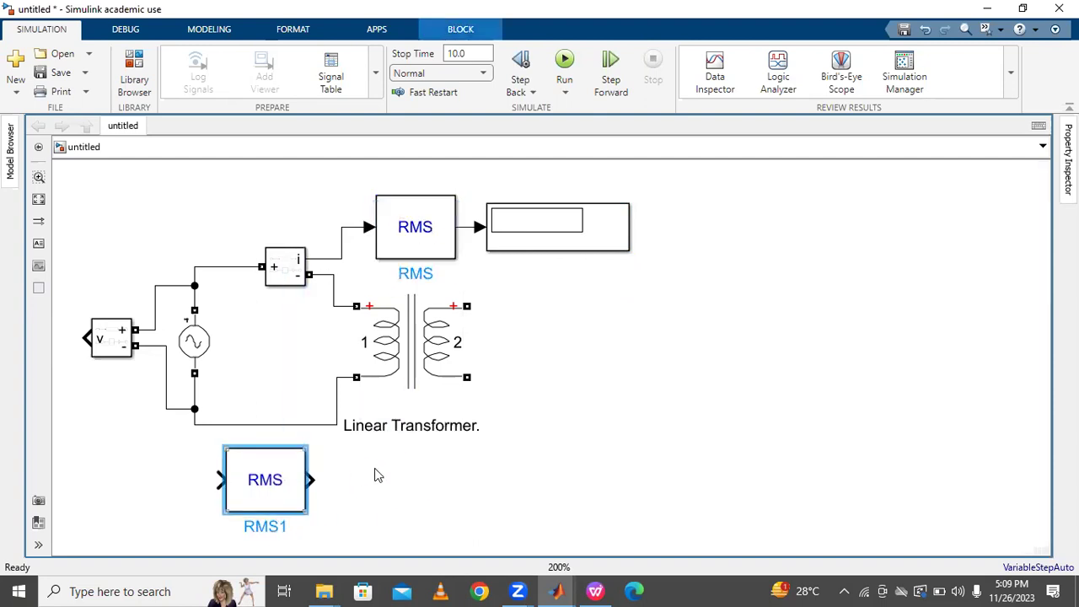
pyautogui.moveTo(86, 338); pyautogui.dragTo(217, 475)
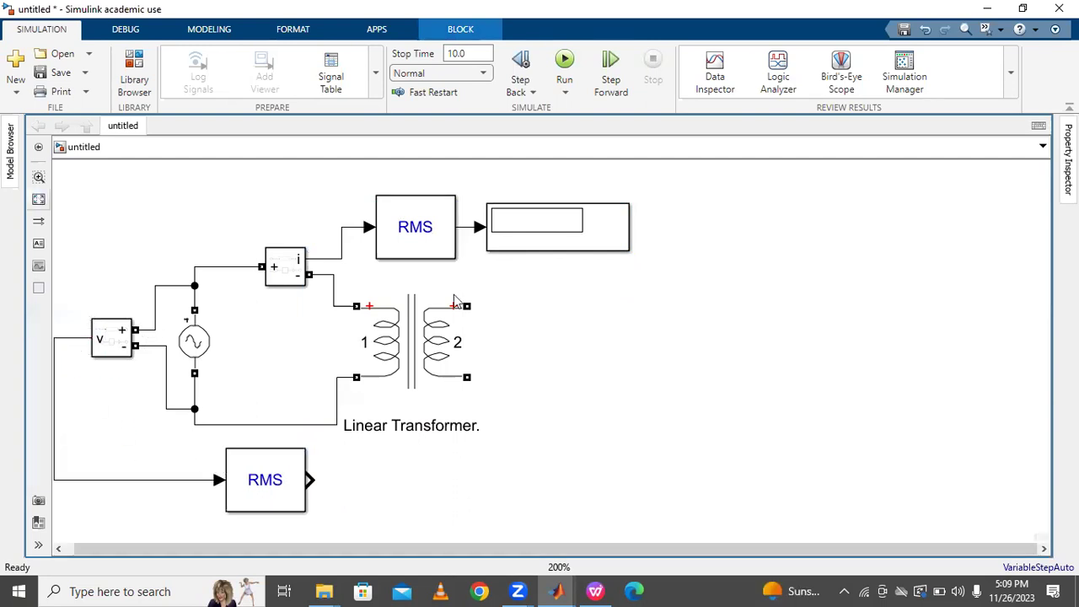
# Step: Move the lower RMS block under the AC source and connect a copy of the Display block to its output
pyautogui.press('space')
pyautogui.scroll(-1, 241, 291)
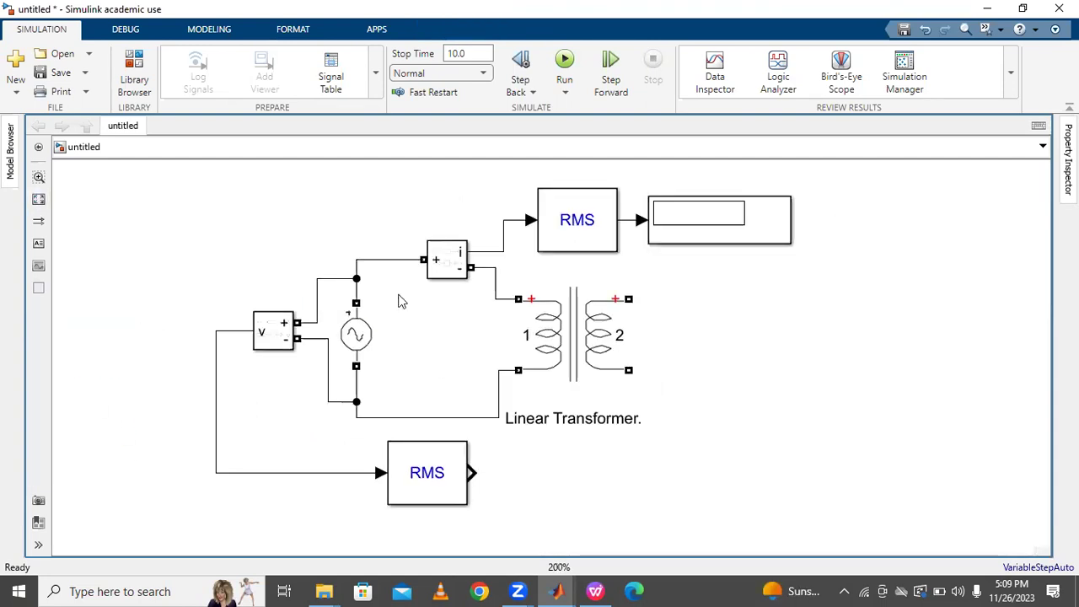
pyautogui.scroll(-1, 239, 286)
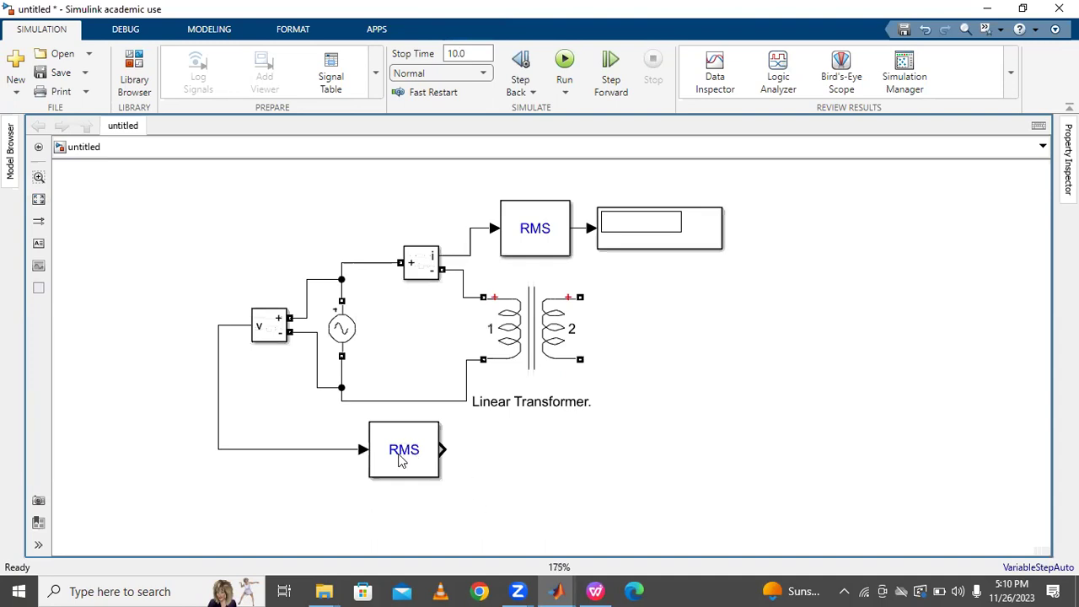
pyautogui.moveTo(391, 457); pyautogui.dragTo(328, 450)
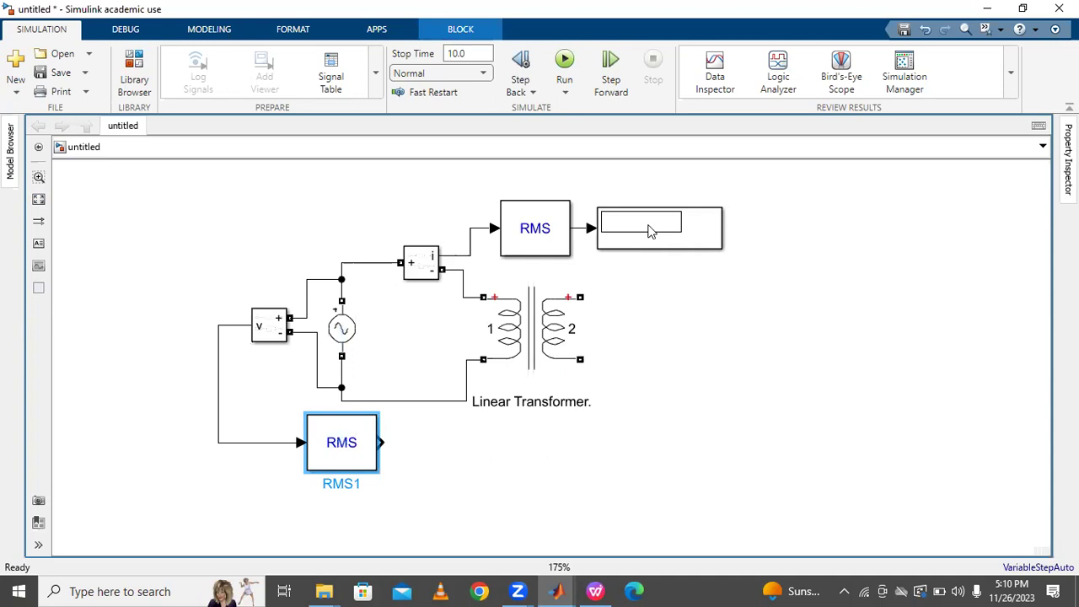
pyautogui.moveTo(649, 231); pyautogui.dragTo(491, 413)
pyautogui.moveTo(441, 449); pyautogui.dragTo(472, 449)
pyautogui.click(518, 494)
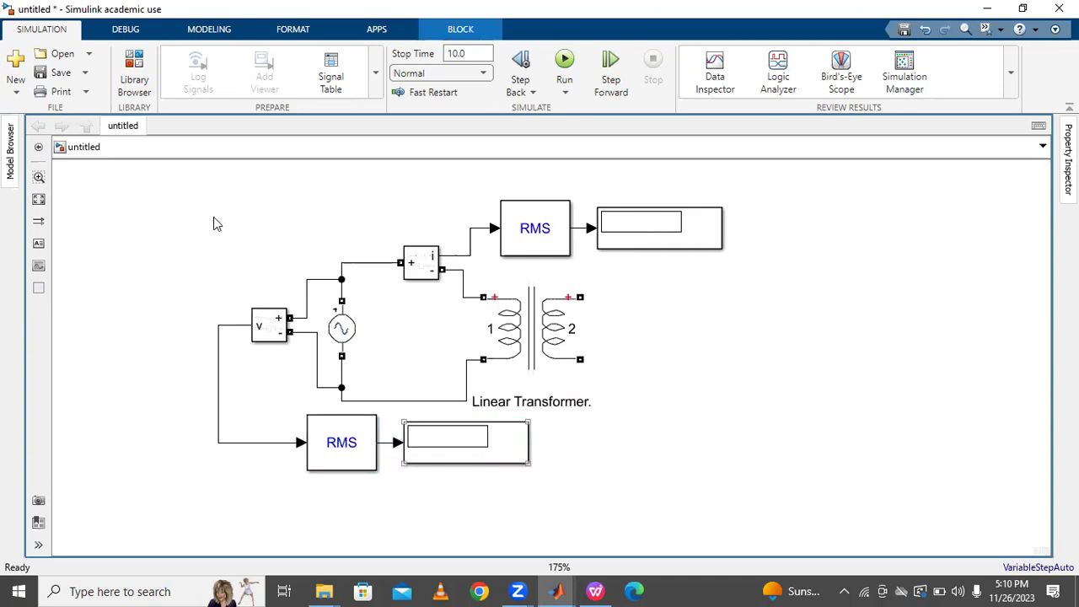
pyautogui.moveTo(166, 199); pyautogui.dragTo(745, 470)
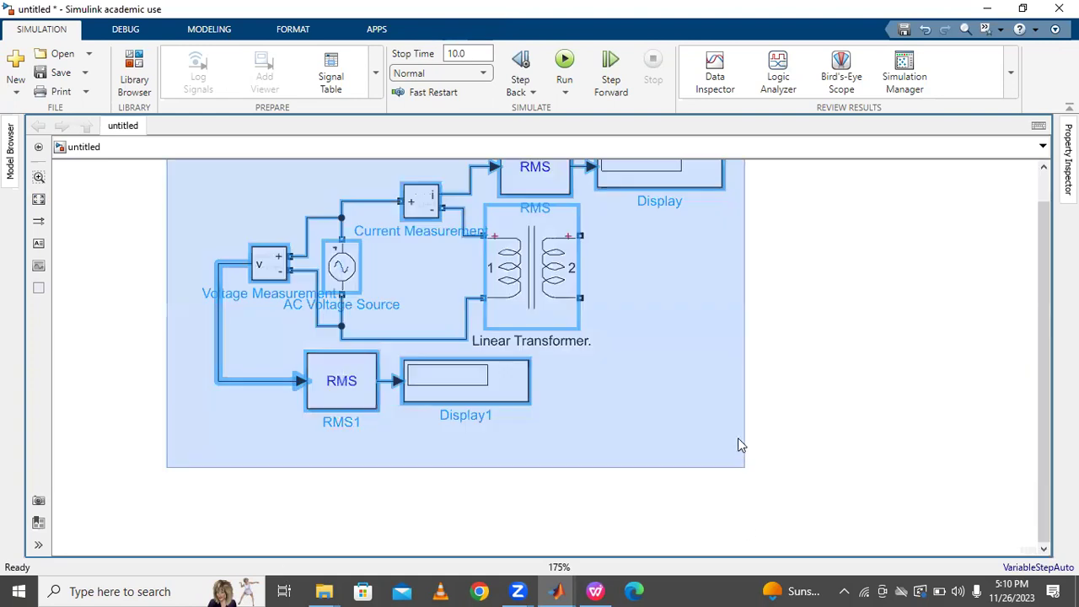
pyautogui.moveTo(433, 294); pyautogui.dragTo(327, 333)
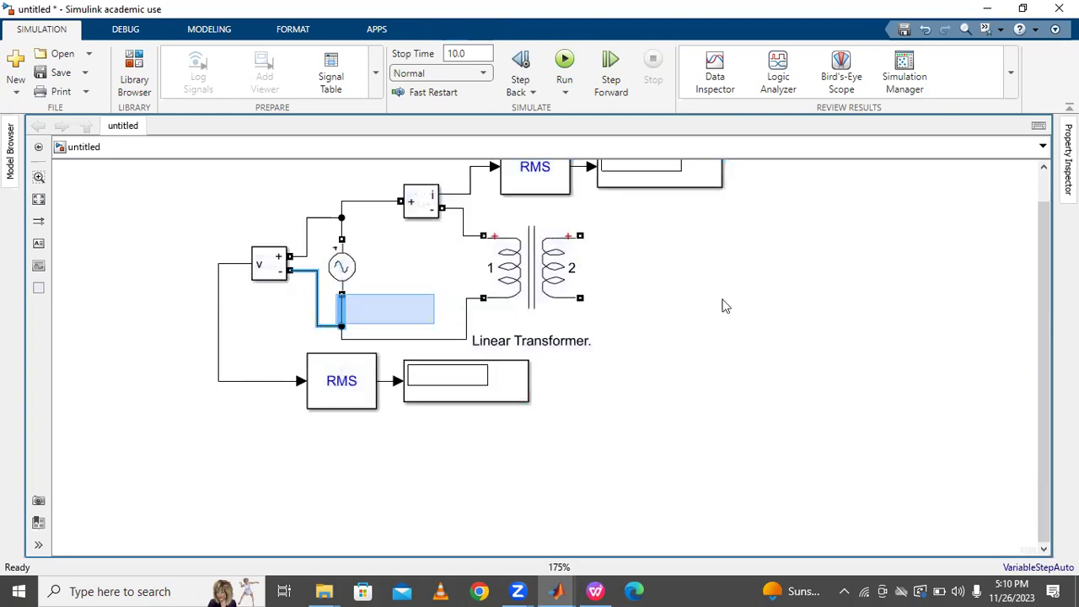
pyautogui.moveTo(723, 306); pyautogui.dragTo(682, 326)
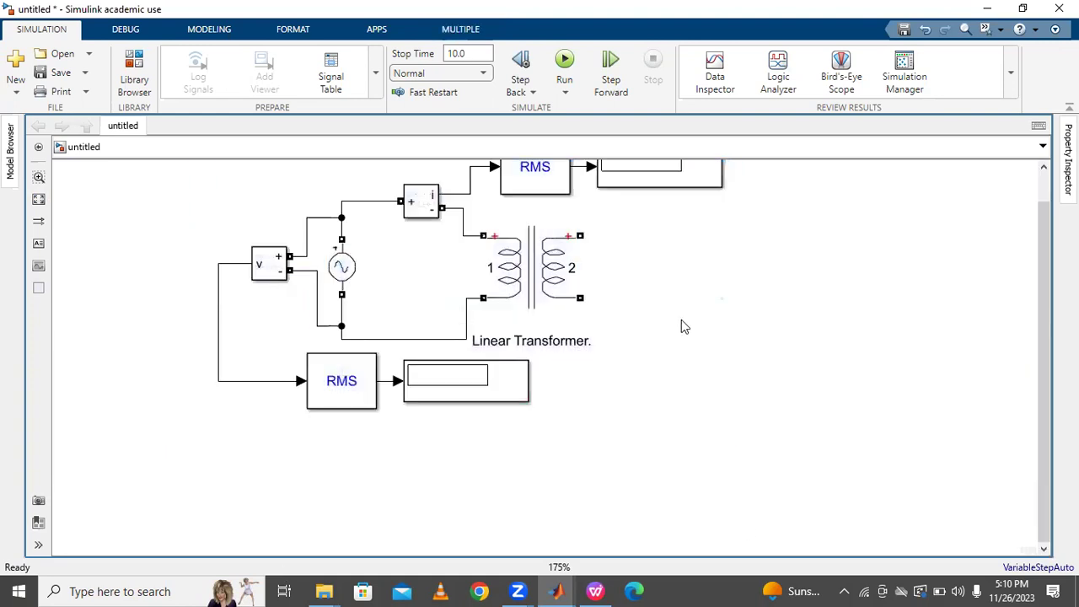
pyautogui.click(39, 200)
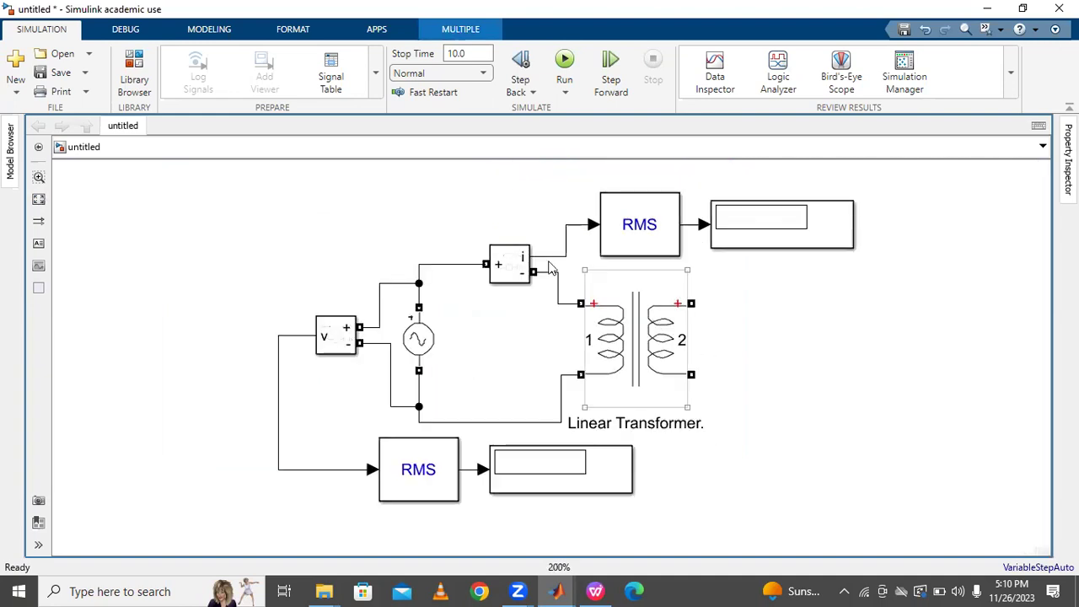
# Step: Select the whole circuit and move it toward the upper-left of the canvas to free up space
pyautogui.scroll(-2, 548, 268)
pyautogui.moveTo(284, 234); pyautogui.dragTo(788, 445)
pyautogui.moveTo(622, 372); pyautogui.dragTo(444, 330)
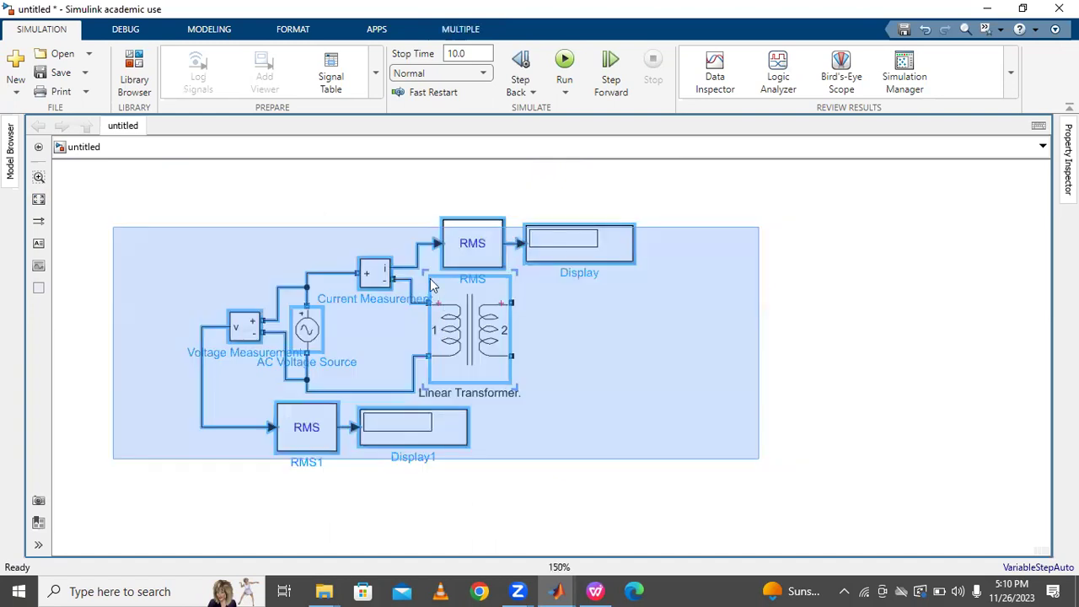
pyautogui.moveTo(431, 279); pyautogui.dragTo(395, 281)
pyautogui.moveTo(505, 318); pyautogui.dragTo(500, 319)
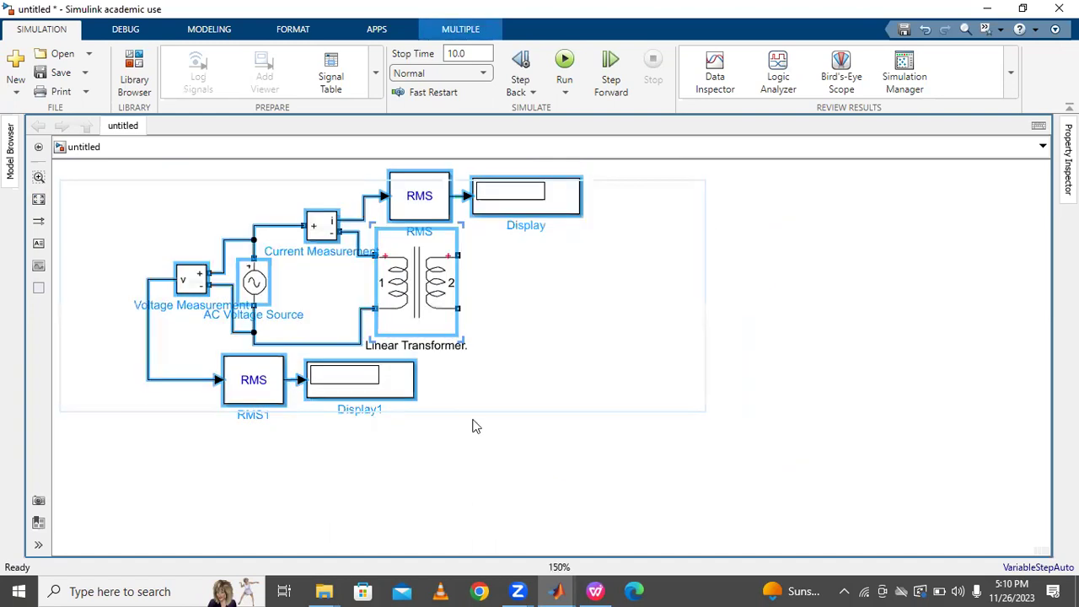
# Step: Search the blocks for "pow", add a powergui block and place it at the upper-left of the circuit
pyautogui.doubleClick(597, 369)
pyautogui.write('p')
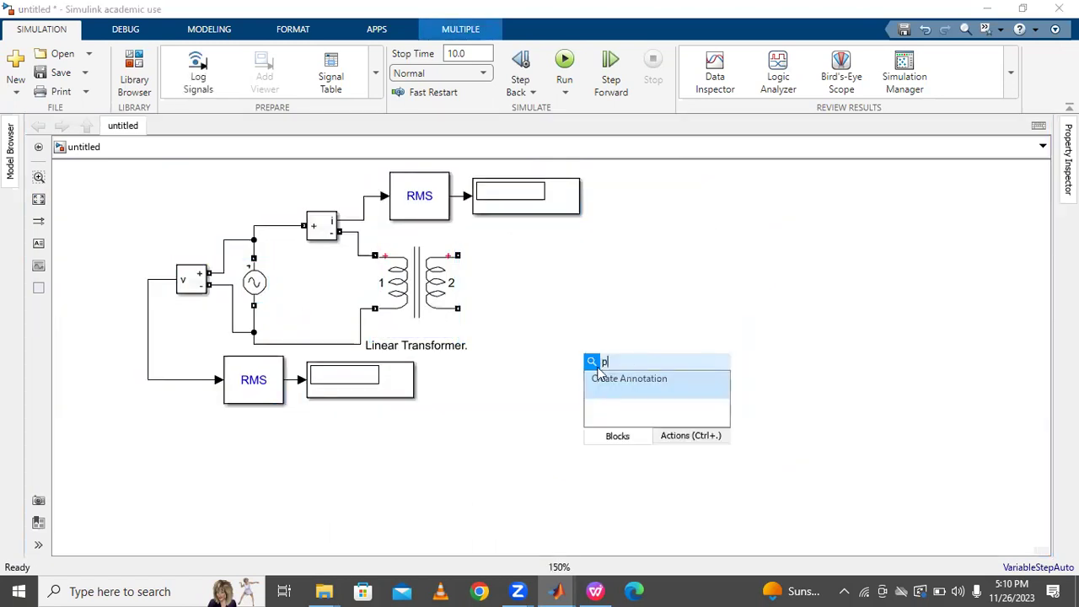
pyautogui.write('ow')
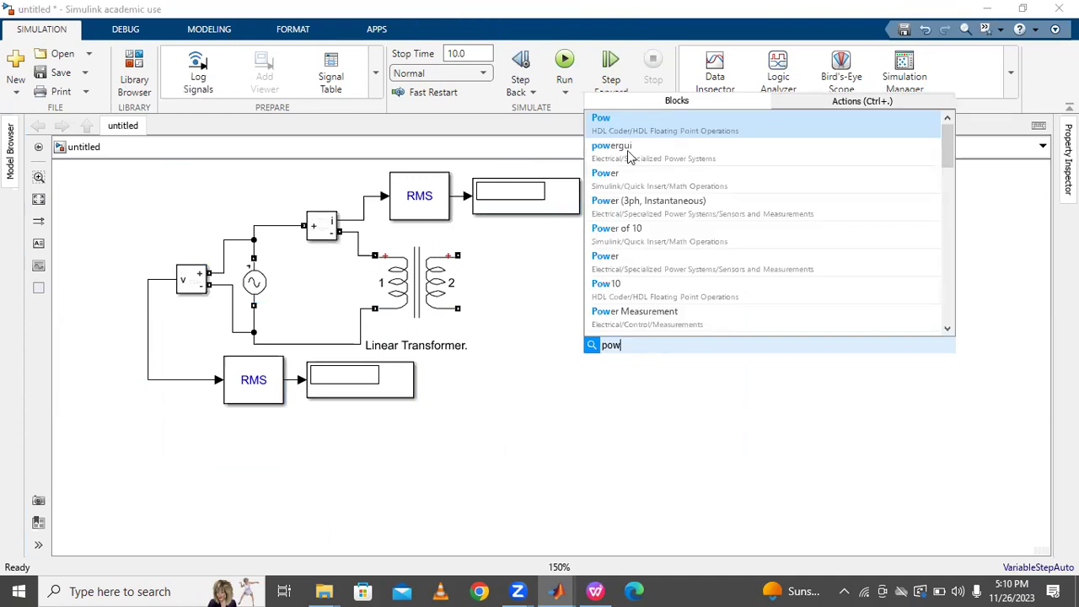
pyautogui.click(628, 156)
pyautogui.moveTo(600, 365); pyautogui.dragTo(139, 189)
# Step: Add the Power block from Electrical/Specialized Power Systems/Sensors and Measurements below the circuit and connect a copied Display block to its P output
pyautogui.doubleClick(640, 326)
pyautogui.write('power')
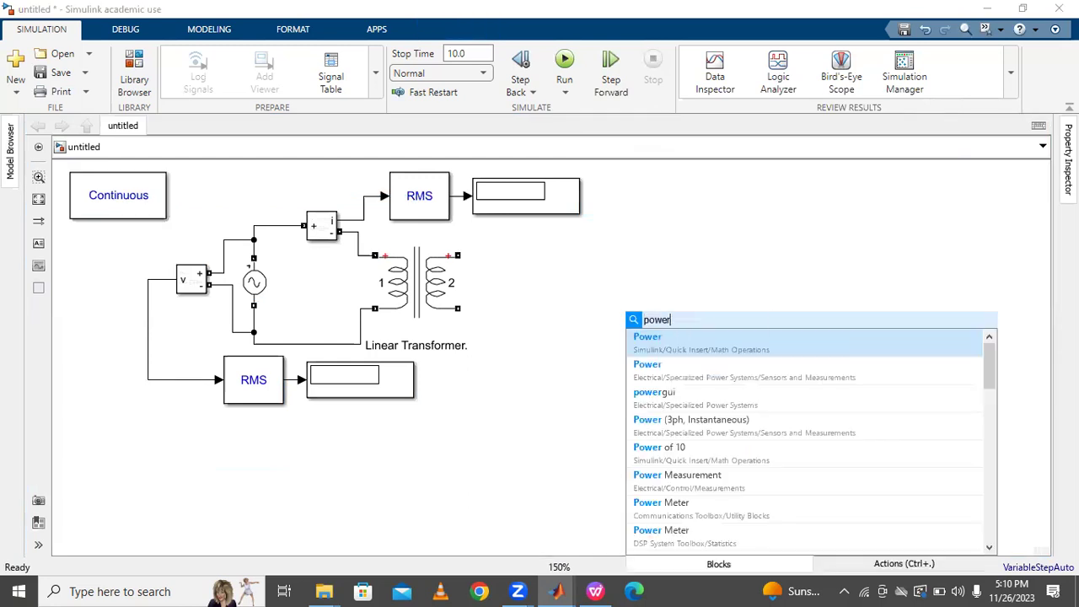
pyautogui.click(691, 377)
pyautogui.moveTo(628, 328); pyautogui.dragTo(325, 469)
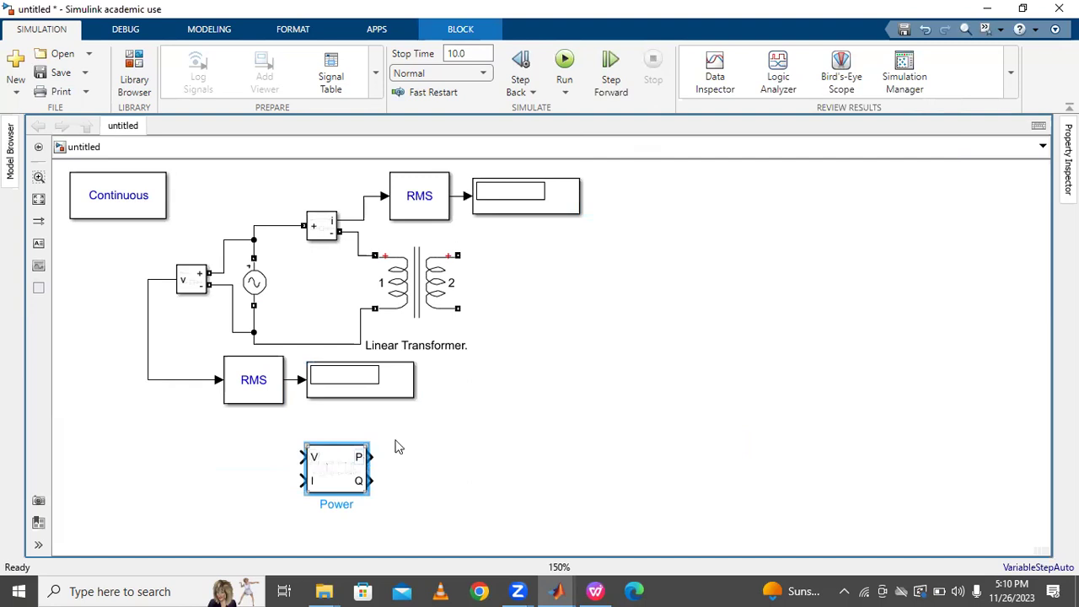
pyautogui.moveTo(364, 390); pyautogui.dragTo(471, 473)
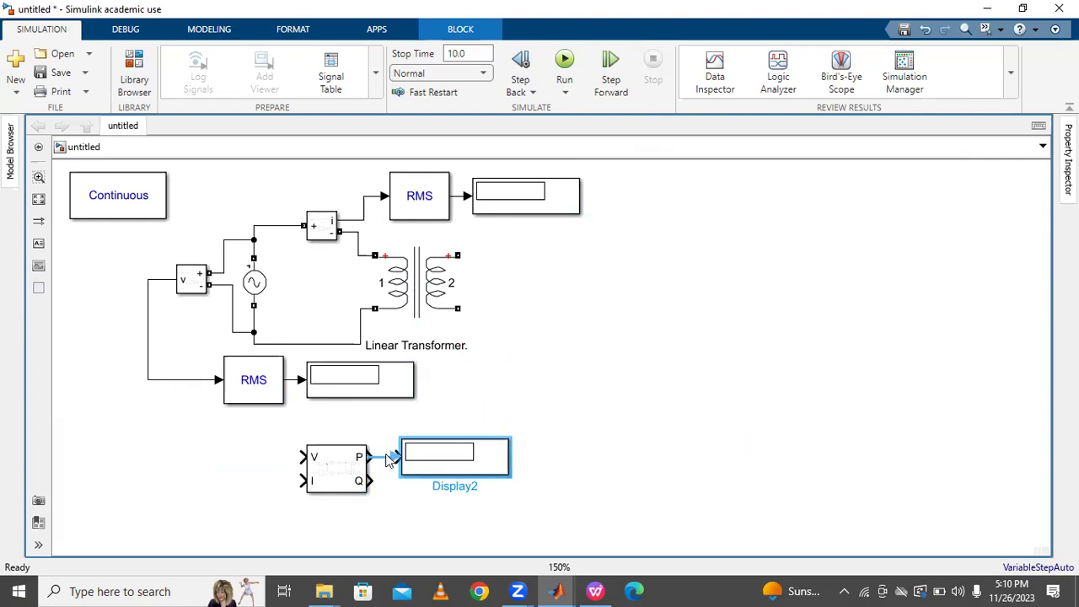
pyautogui.click(516, 396)
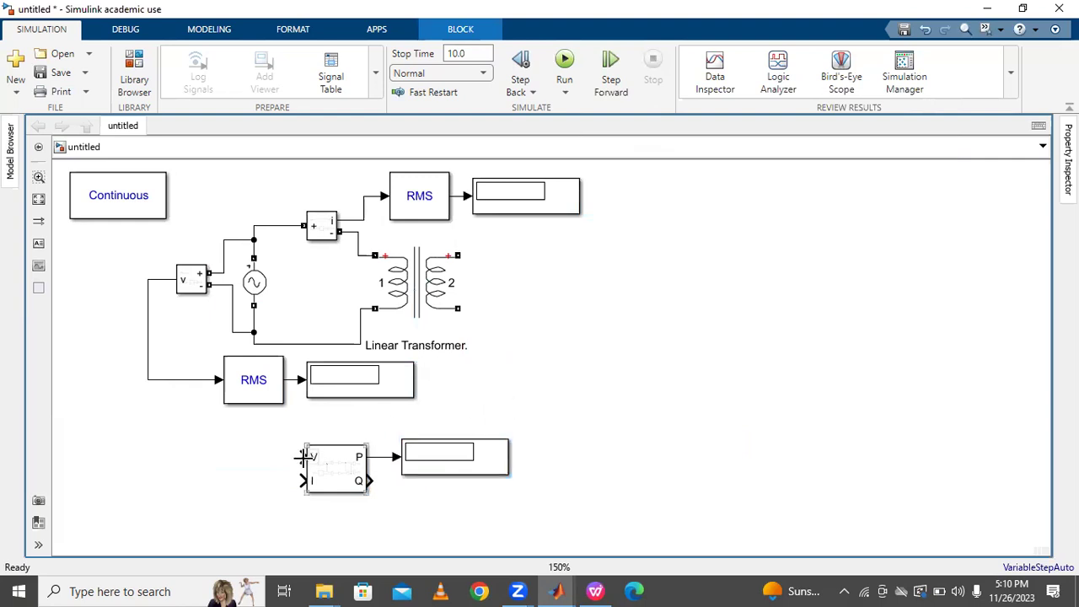
pyautogui.moveTo(299, 456)
pyautogui.mouseDown()
pyautogui.moveTo(266, 446)
pyautogui.moveTo(308, 412)
pyautogui.moveTo(413, 412)
pyautogui.moveTo(354, 228)
pyautogui.moveTo(296, 216)
pyautogui.moveTo(328, 233)
pyautogui.moveTo(295, 358)
pyautogui.moveTo(203, 389)
pyautogui.moveTo(192, 379)
pyautogui.mouseUp()
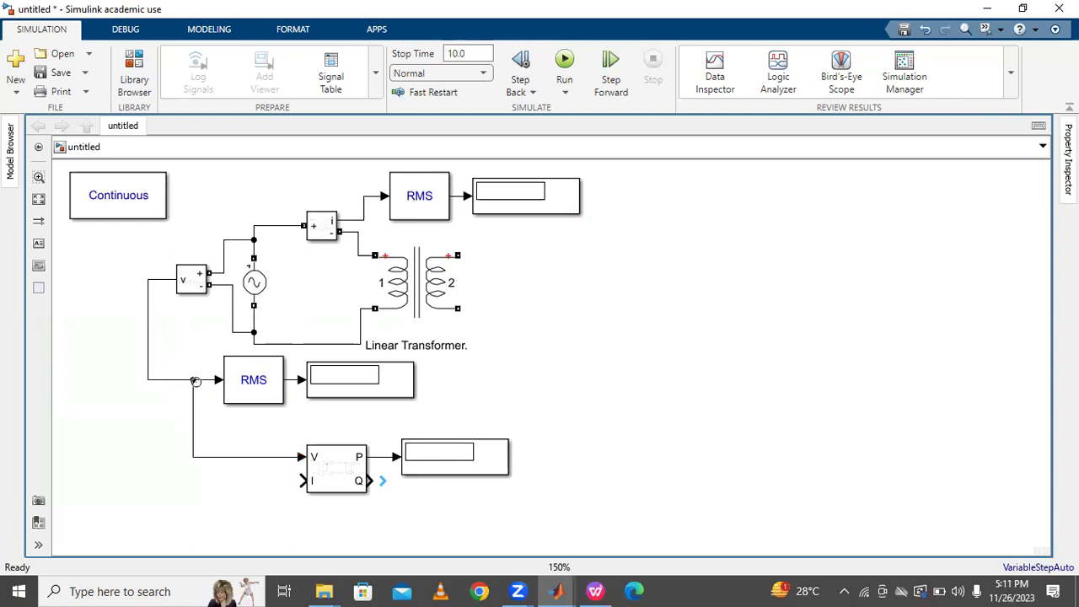
pyautogui.moveTo(301, 478)
pyautogui.mouseDown()
pyautogui.moveTo(224, 476)
pyautogui.moveTo(169, 269)
pyautogui.moveTo(364, 221)
pyautogui.moveTo(355, 297)
pyautogui.moveTo(259, 419)
pyautogui.mouseUp()
pyautogui.click(333, 482)
pyautogui.hotkey('ctrl', 'z')
pyautogui.hotkey('ctrl', 'z')
pyautogui.hotkey('ctrl', 'z')
pyautogui.hotkey('ctrl', 'z')
# Step: Place a copy of the Power block above the AC source, between the powergui and the upper RMS block
pyautogui.click(360, 474)
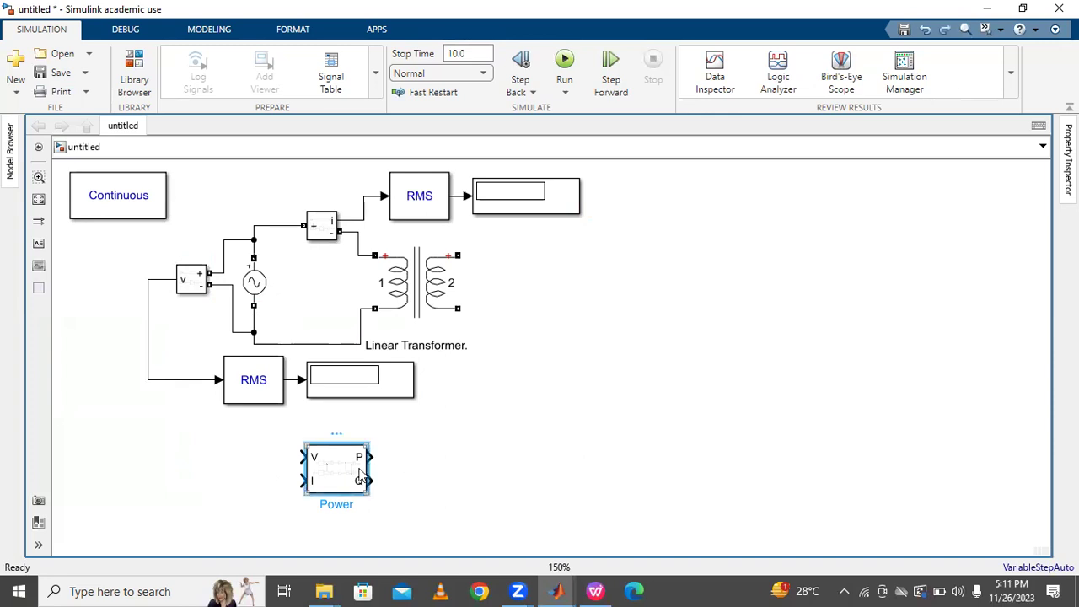
pyautogui.moveTo(328, 486); pyautogui.dragTo(281, 275)
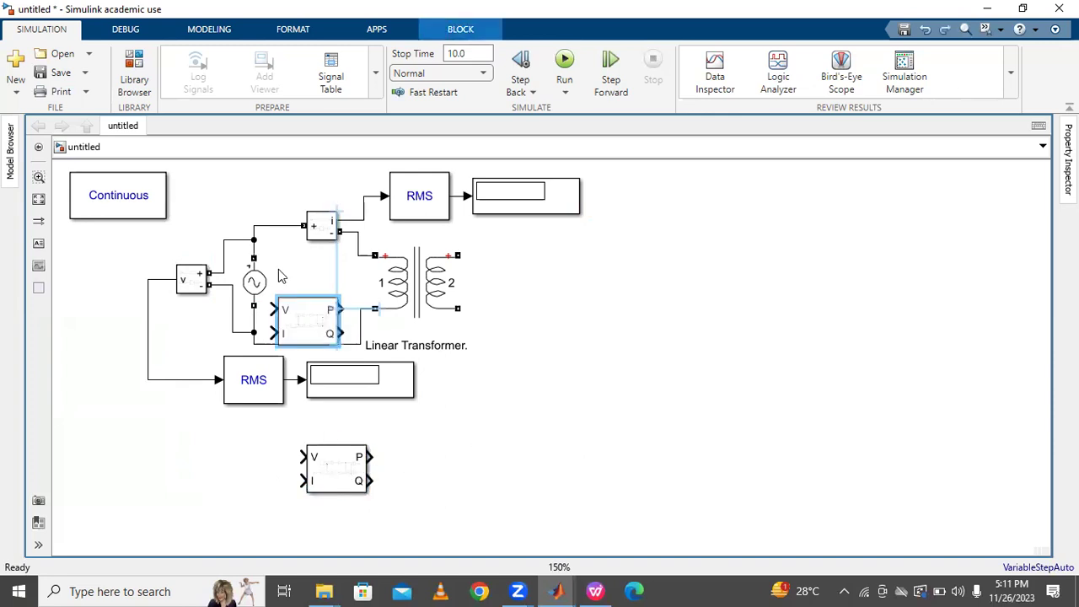
pyautogui.moveTo(229, 169); pyautogui.dragTo(236, 202)
# Step: Wire the upper Power block's V input to the voltage signal and its I input to the current signal, moving powergui aside and rerouting the current line
pyautogui.click(58, 198)
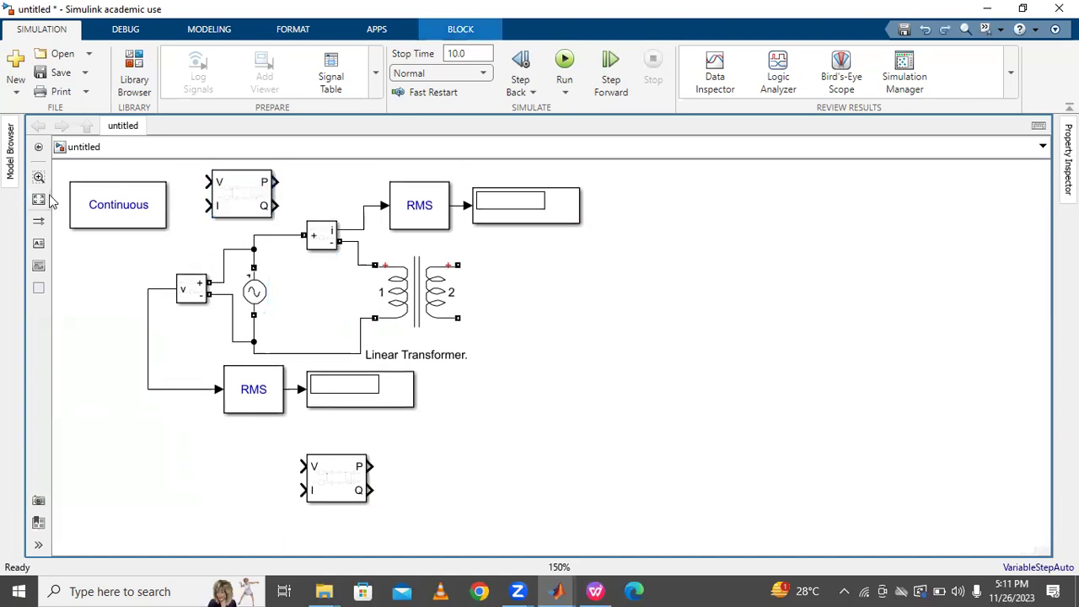
pyautogui.click(39, 200)
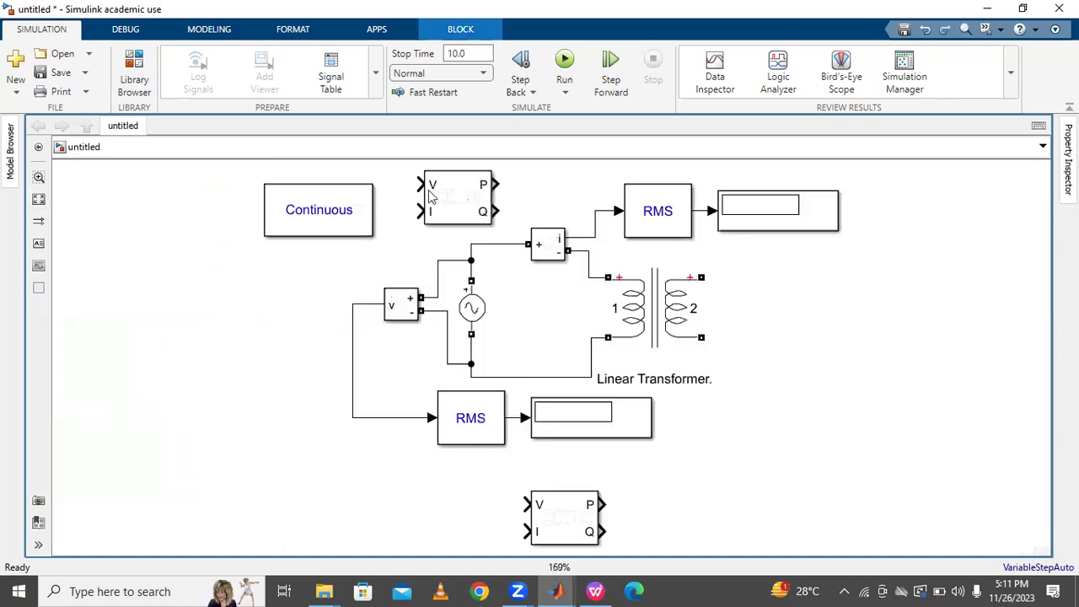
pyautogui.moveTo(421, 185); pyautogui.dragTo(354, 310)
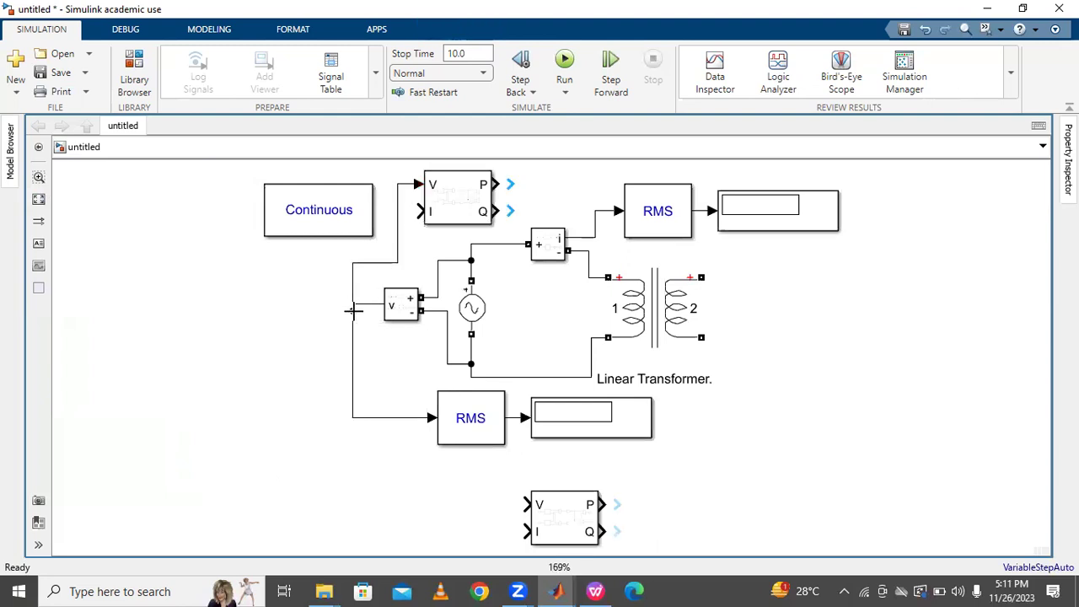
pyautogui.moveTo(329, 206); pyautogui.dragTo(217, 192)
pyautogui.moveTo(428, 208)
pyautogui.mouseDown()
pyautogui.moveTo(407, 202)
pyautogui.moveTo(467, 269)
pyautogui.moveTo(522, 221)
pyautogui.moveTo(595, 217)
pyautogui.mouseUp()
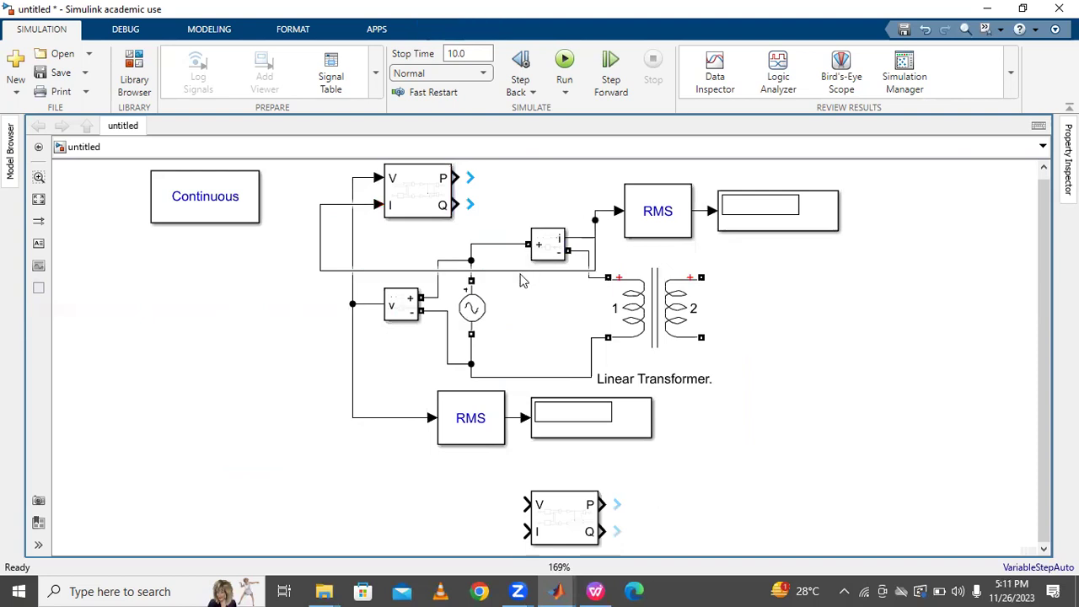
pyautogui.moveTo(520, 272); pyautogui.dragTo(521, 223)
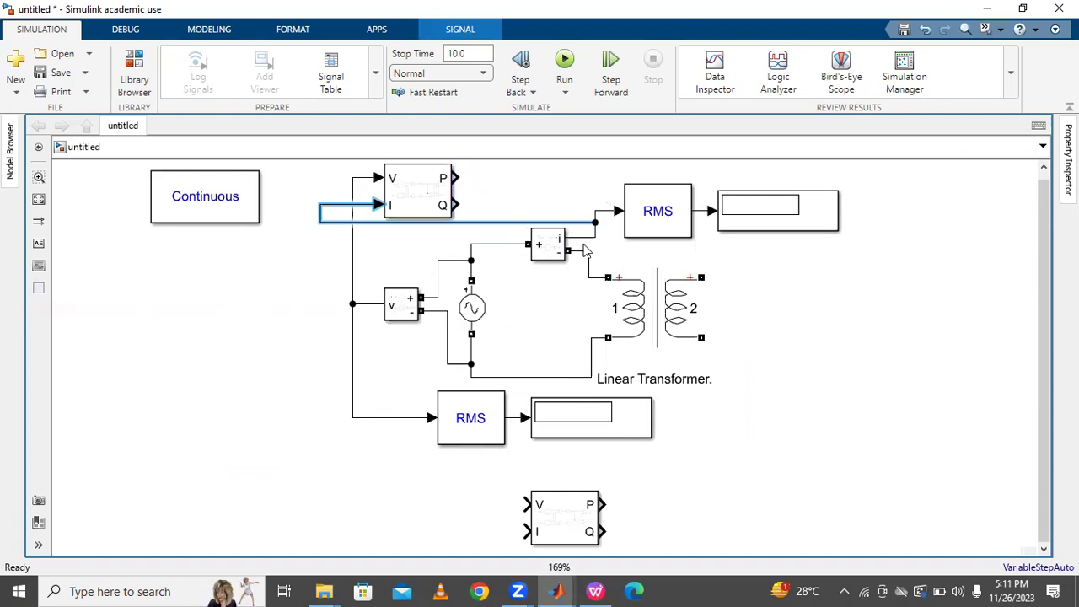
# Step: Paste a Display block beside the upper Power block and connect it to the P output
pyautogui.click(38, 199)
pyautogui.click(421, 252)
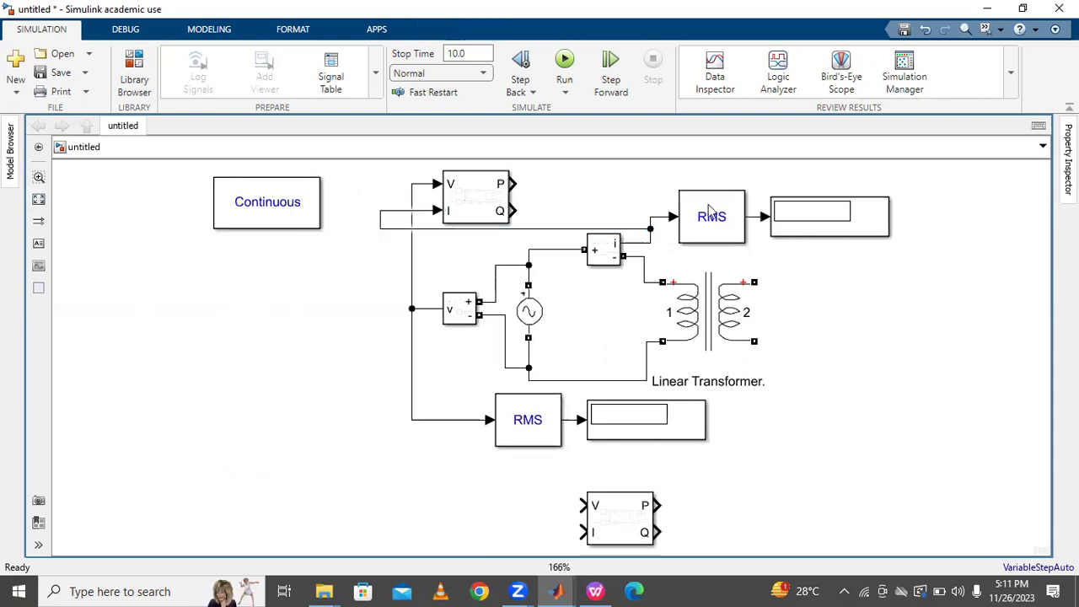
pyautogui.hotkey('ctrl', 'v')
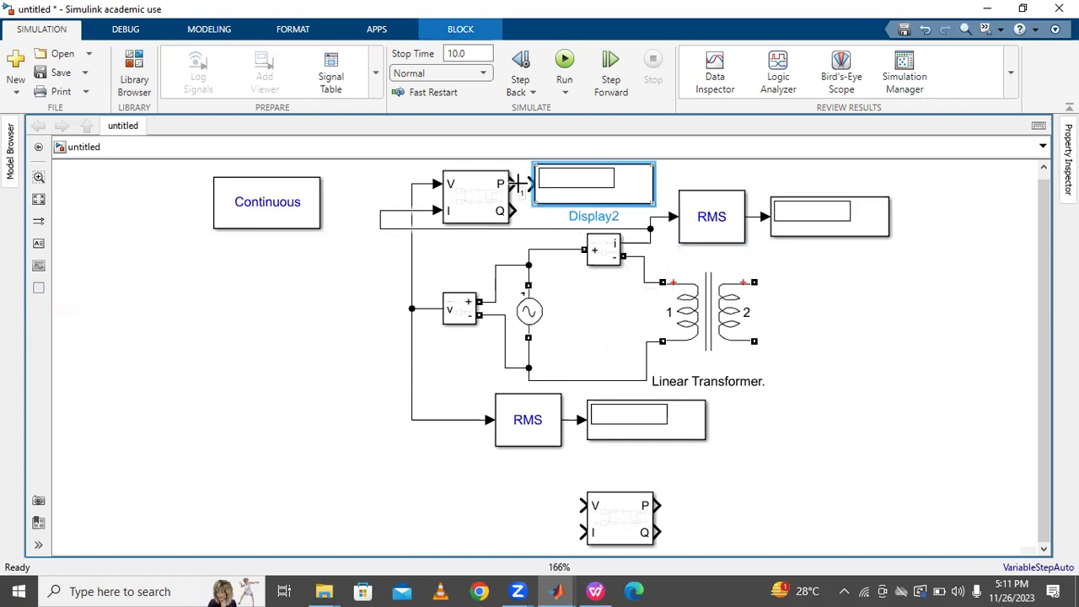
pyautogui.moveTo(527, 181); pyautogui.dragTo(511, 184)
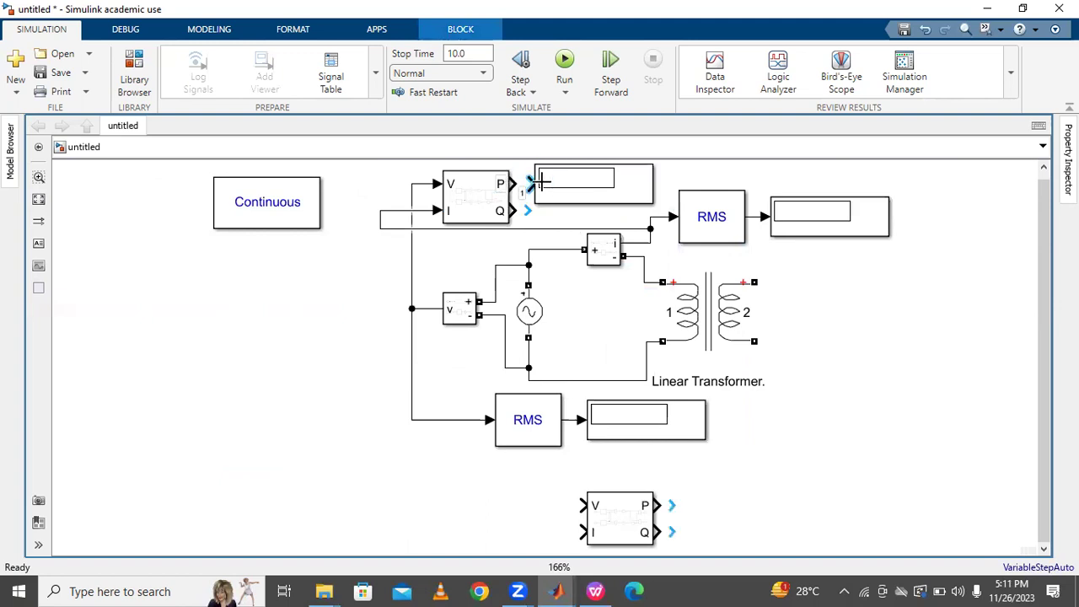
pyautogui.click(590, 187)
pyautogui.click(325, 175)
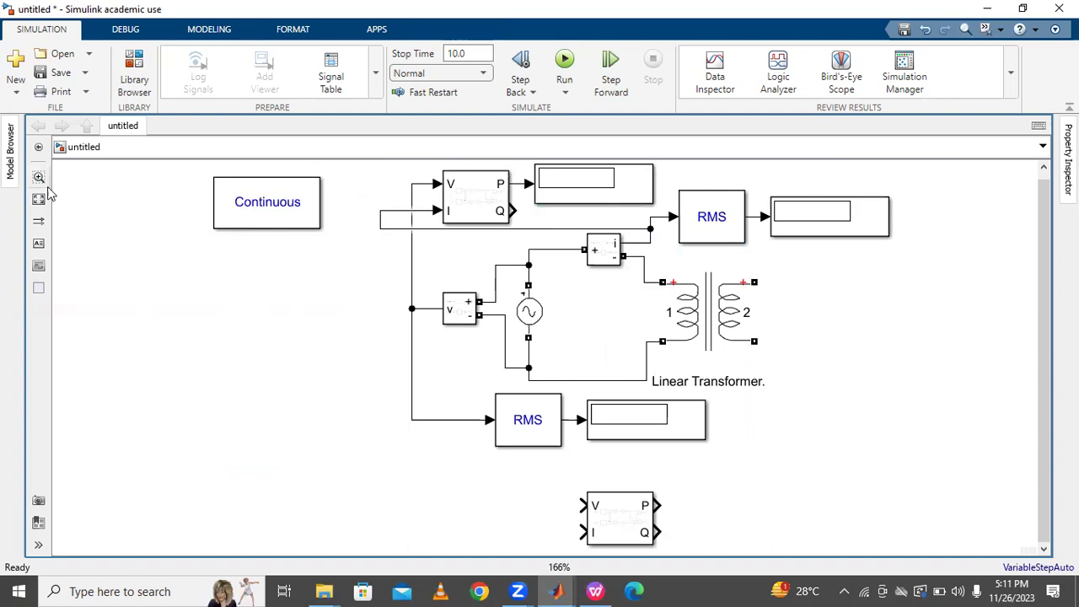
# Step: Delete the unconnected Power block below the circuit
pyautogui.press('space')
pyautogui.click(683, 379)
pyautogui.click(605, 514)
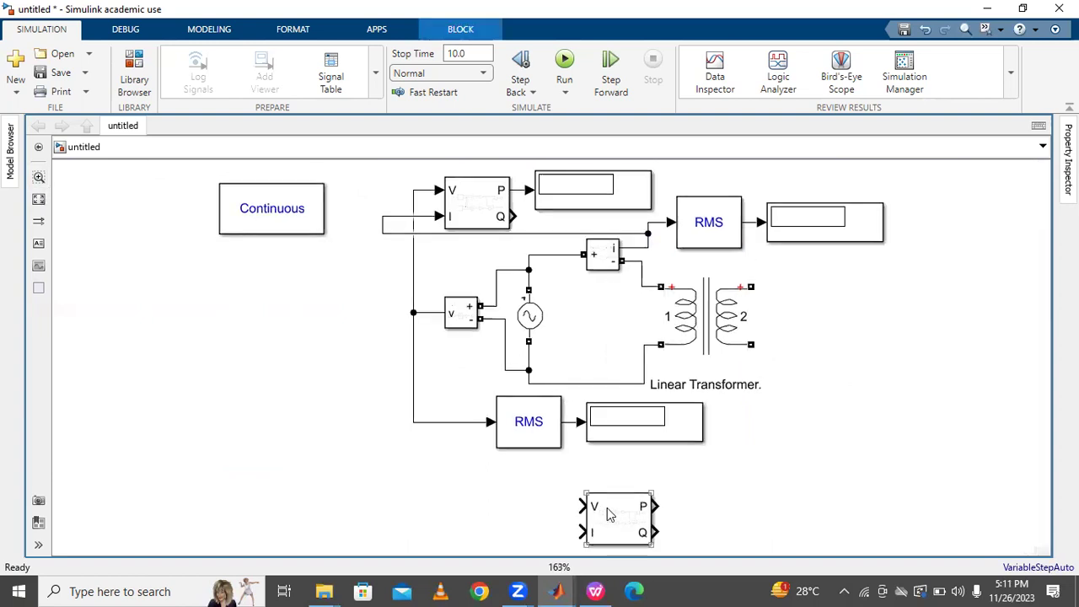
pyautogui.click(643, 524)
pyautogui.press('Delete')
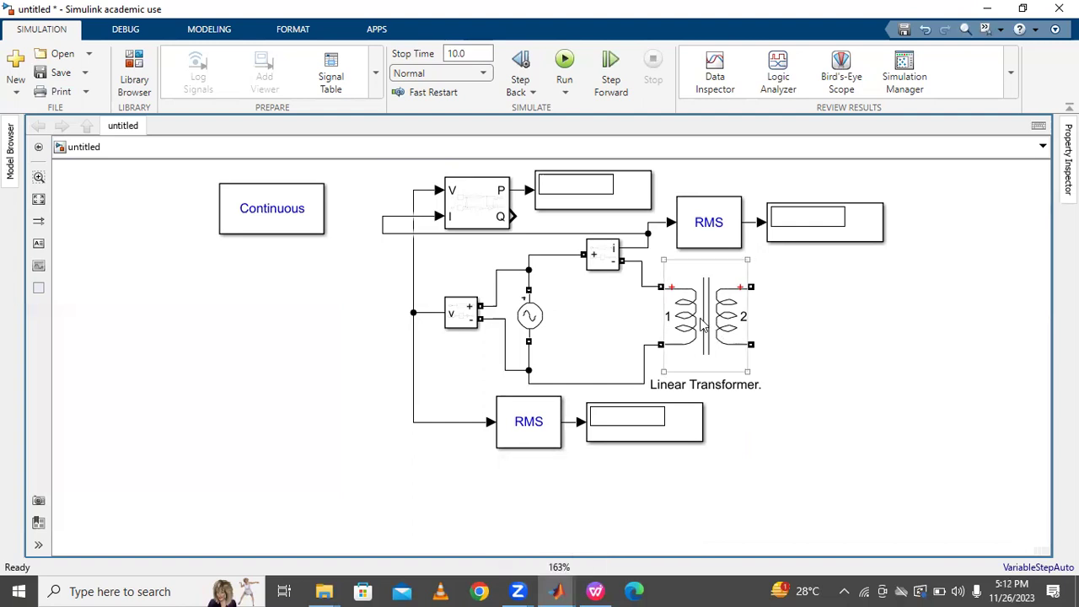
# Step: Switch to the TRANSFORMER.pptx presentation in WPS Office and examine the Linear Transformer parameters on slide 17
pyautogui.click(596, 591)
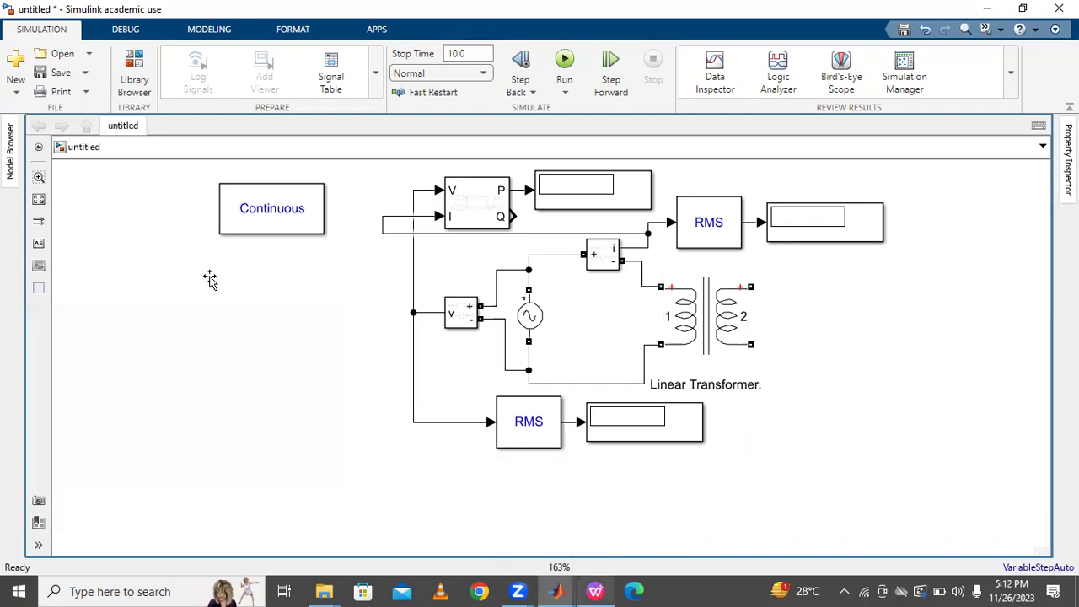
pyautogui.scroll(-5, 365, 329)
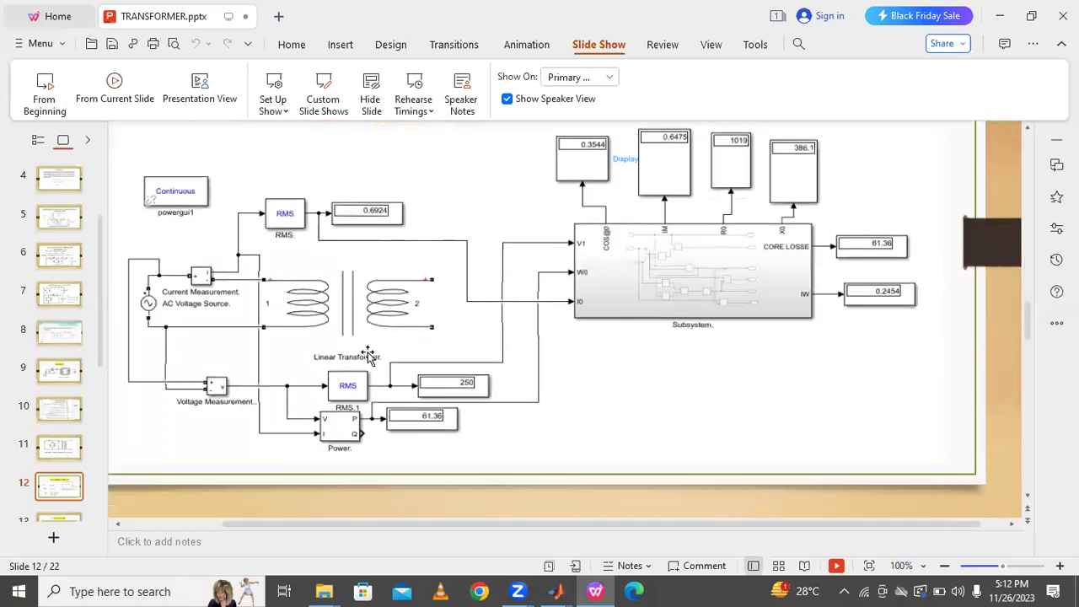
pyautogui.click(61, 464)
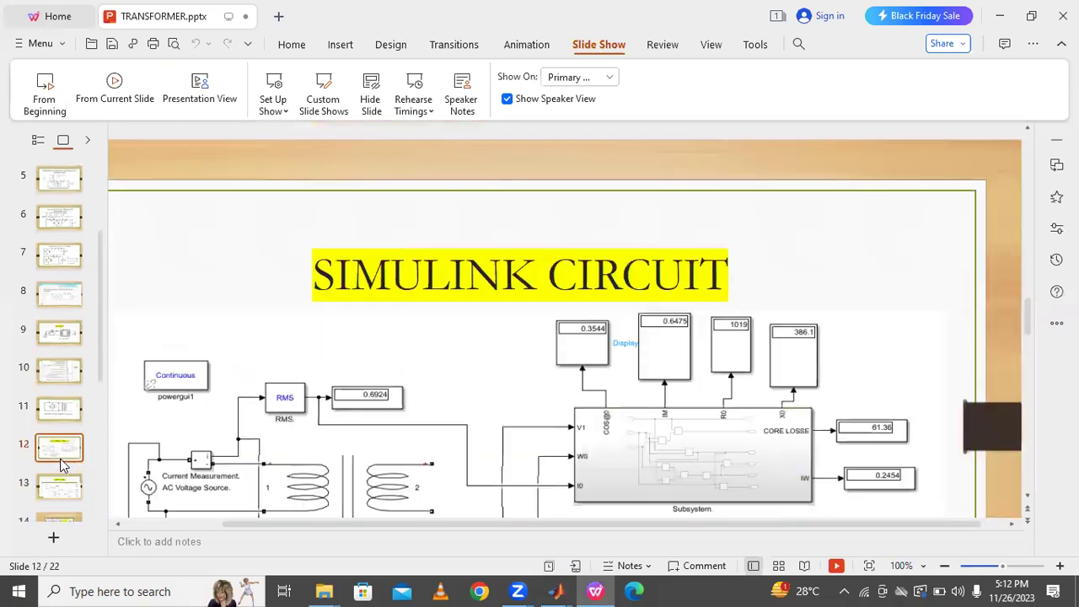
pyautogui.click(61, 485)
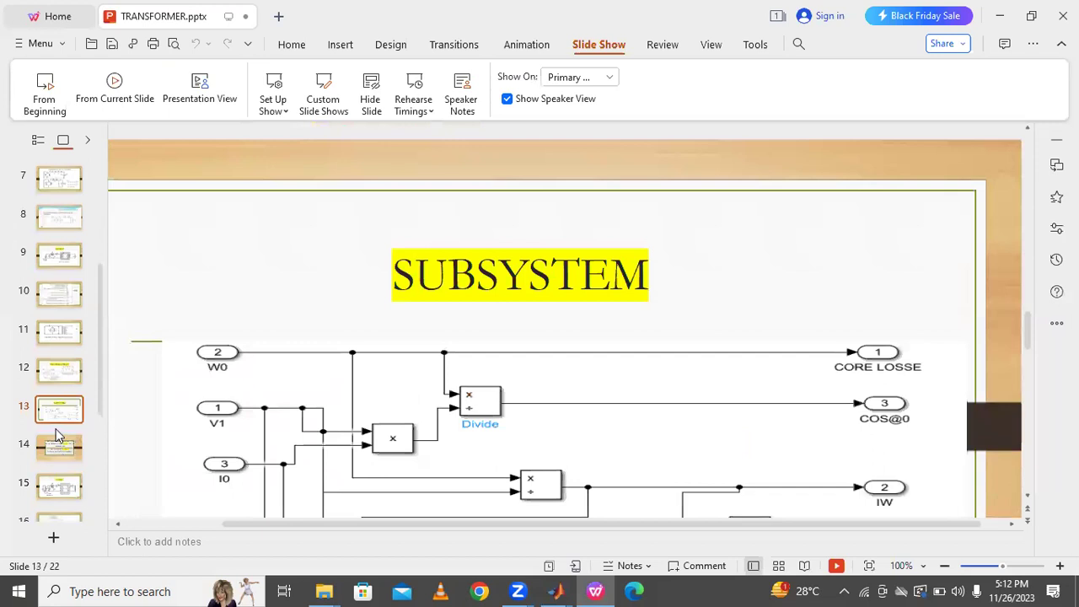
pyautogui.scroll(-2, 74, 479)
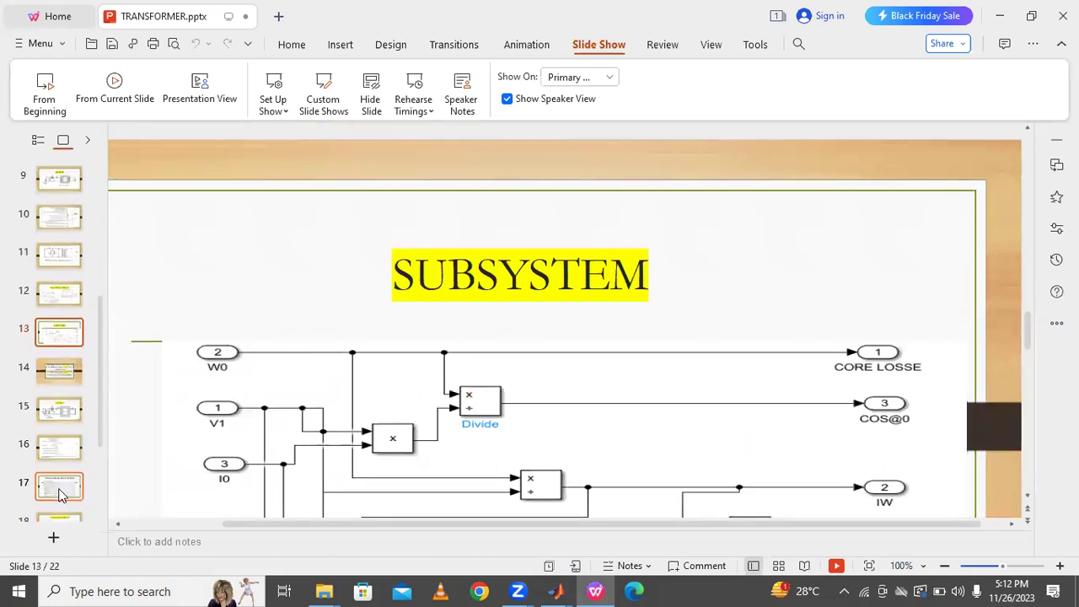
pyautogui.click(60, 487)
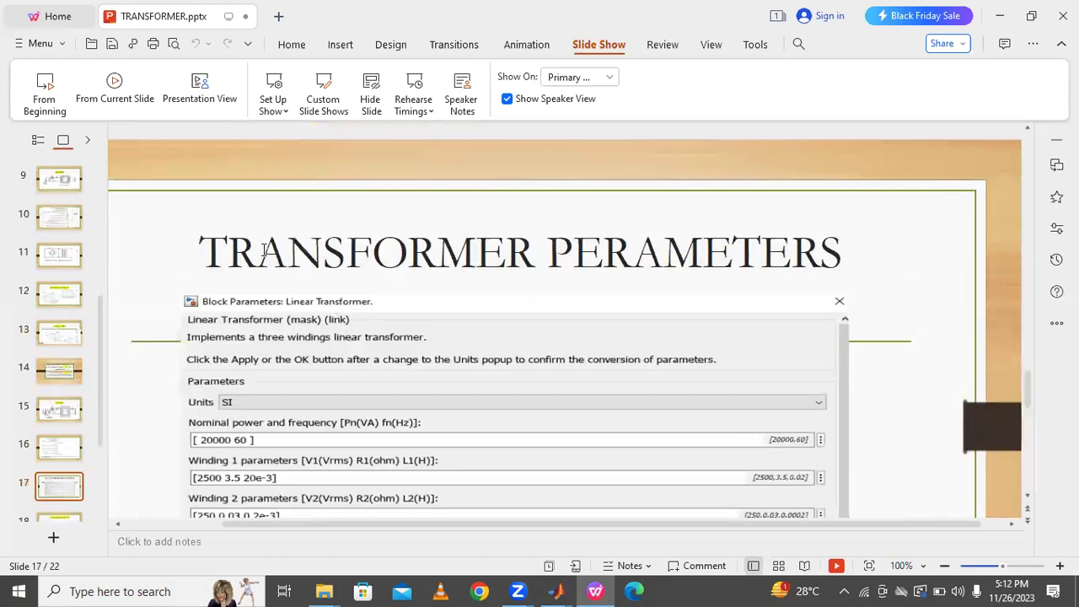
pyautogui.scroll(-1, 874, 318)
pyautogui.scroll(-3, 884, 314)
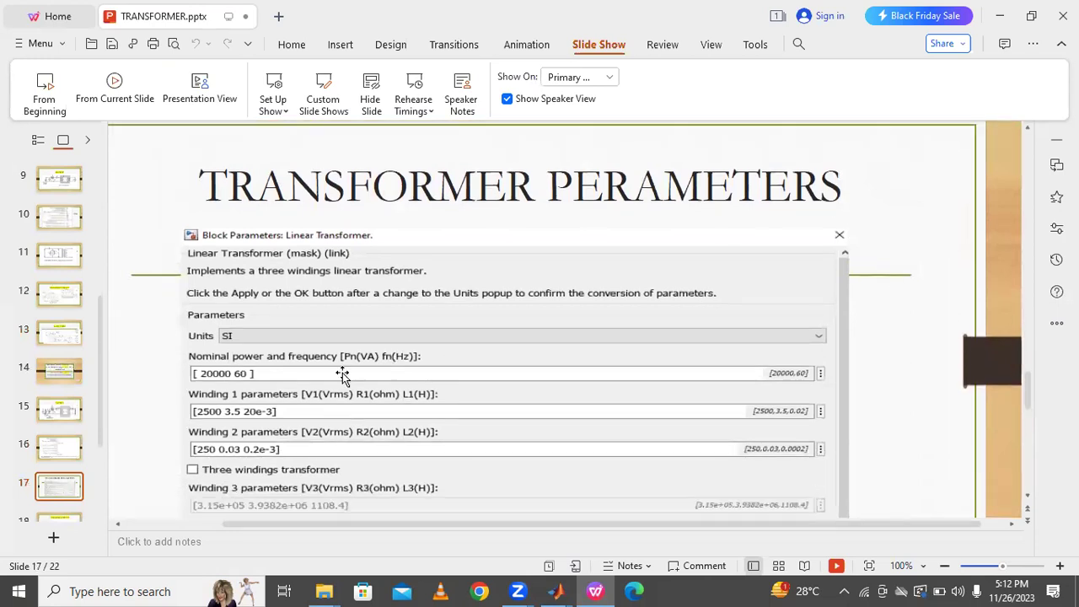
pyautogui.scroll(-3, 299, 381)
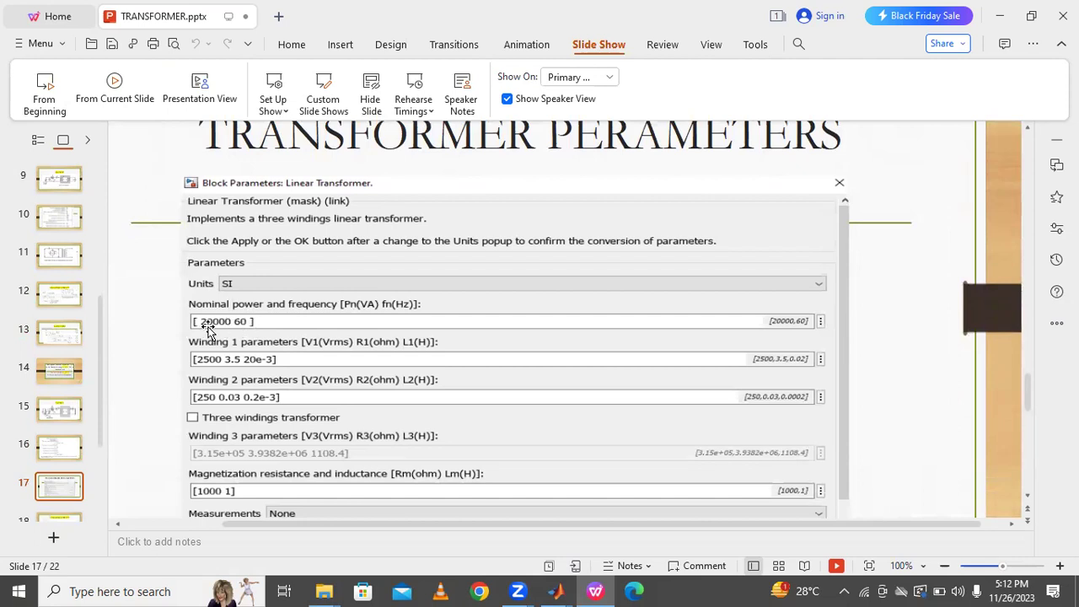
# Step: Switch back to the untitled Simulink model and set the Linear Transformer's nominal power and frequency to [ 200000 60 ]
pyautogui.moveTo(556, 591)
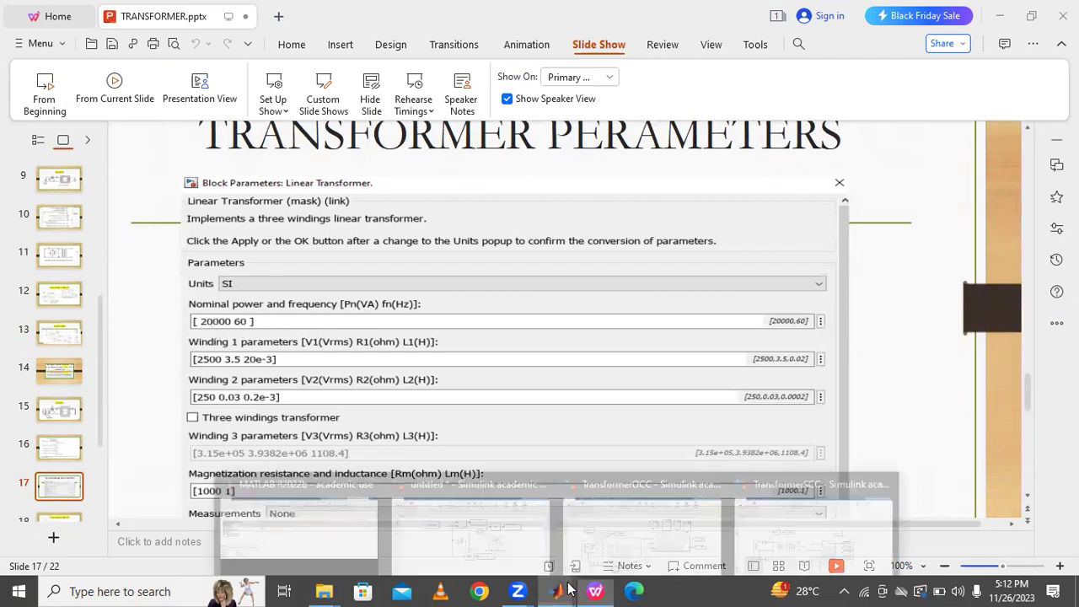
pyautogui.click(809, 518)
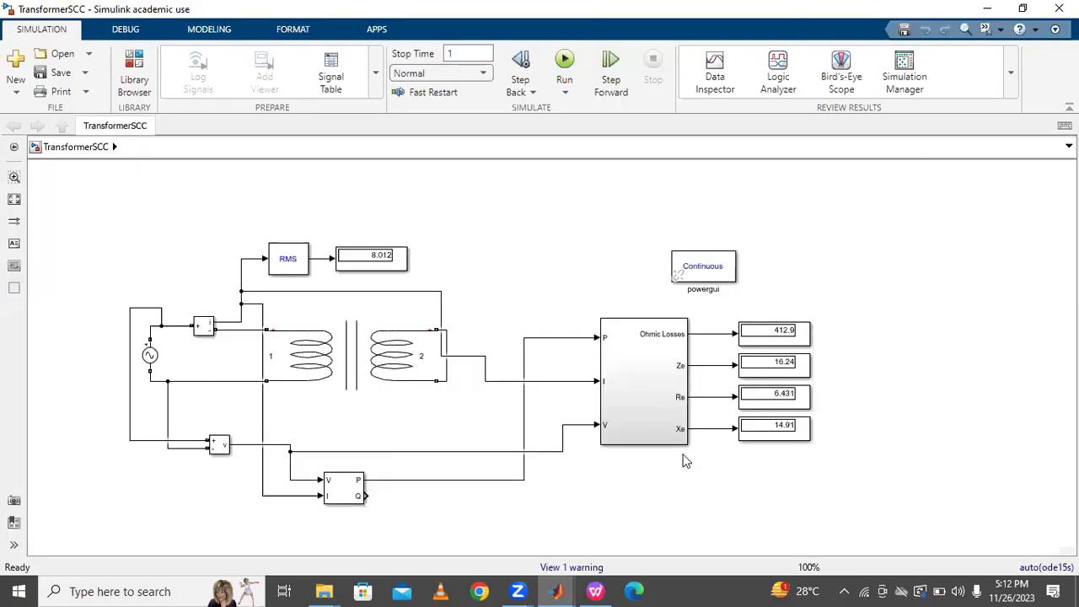
pyautogui.moveTo(556, 590)
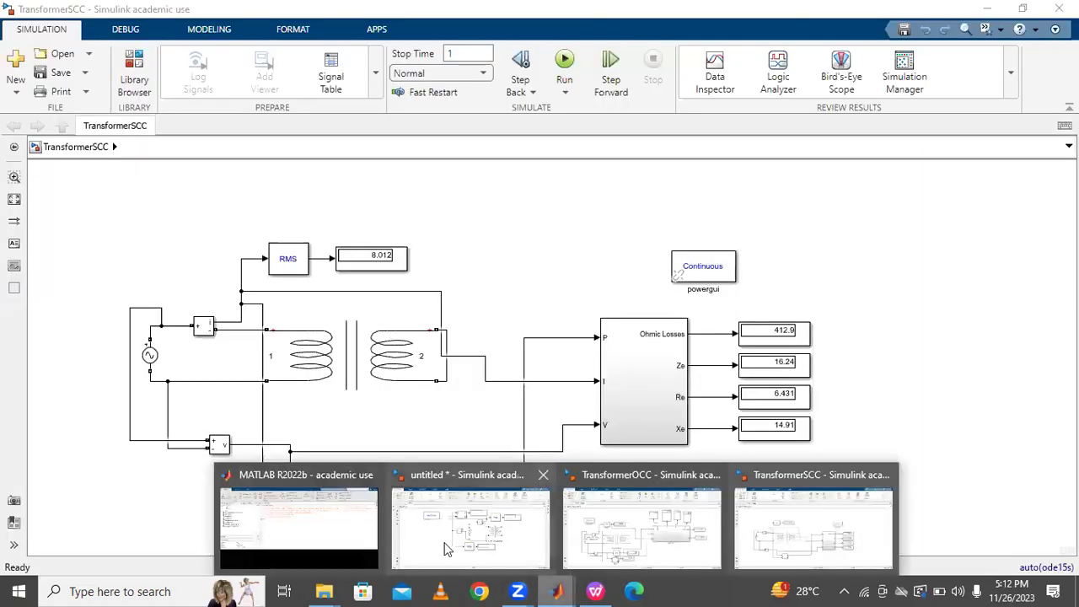
pyautogui.click(447, 531)
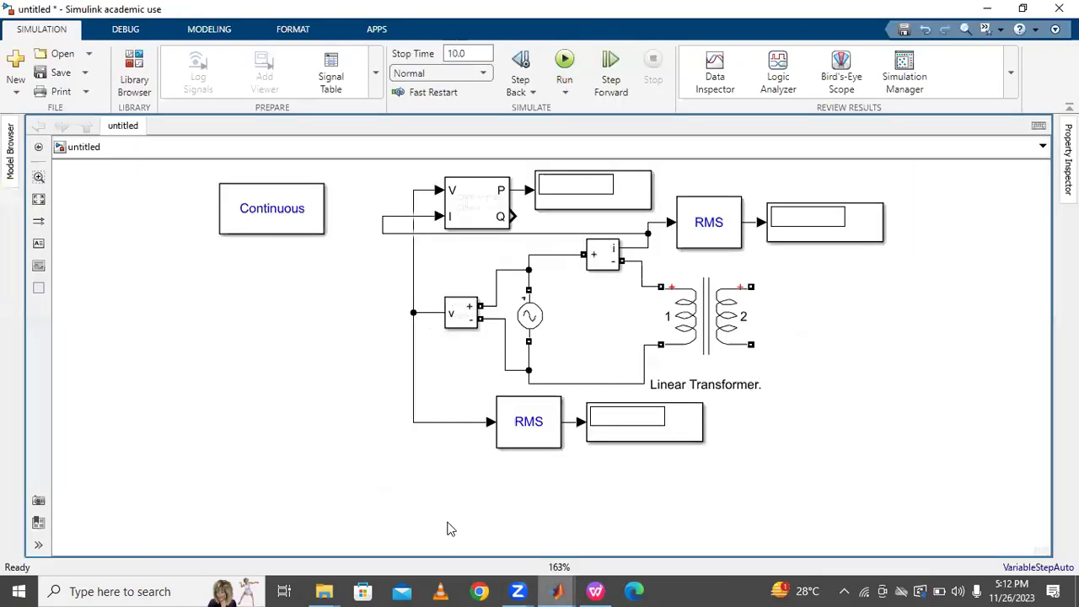
pyautogui.doubleClick(727, 323)
pyautogui.click(380, 267)
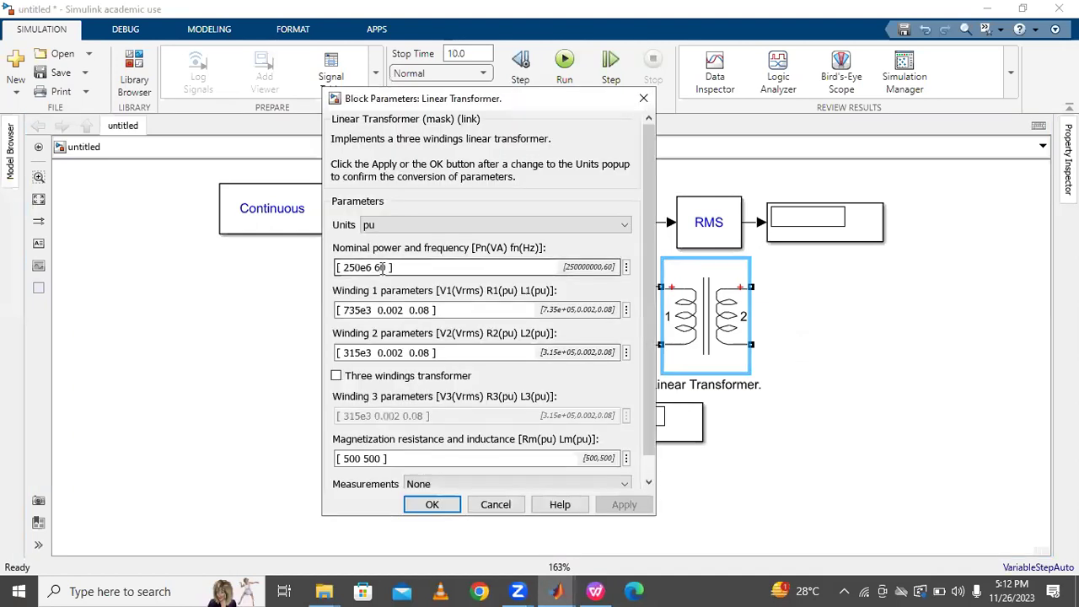
pyautogui.press('BackSpace')
pyautogui.write('5')
pyautogui.press('BackSpace')
pyautogui.write('6')
pyautogui.press('Left')
pyautogui.press('BackSpace')
pyautogui.press('BackSpace')
pyautogui.press('BackSpace')
pyautogui.press('BackSpace')
pyautogui.press('BackSpace')
pyautogui.press('BackSpace')
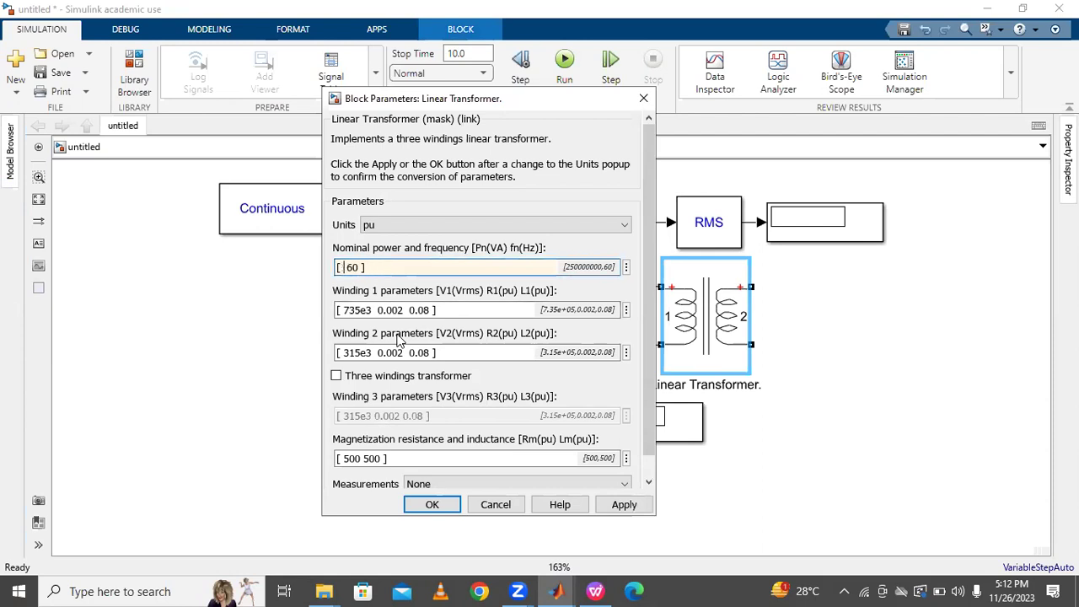
pyautogui.write('20000')
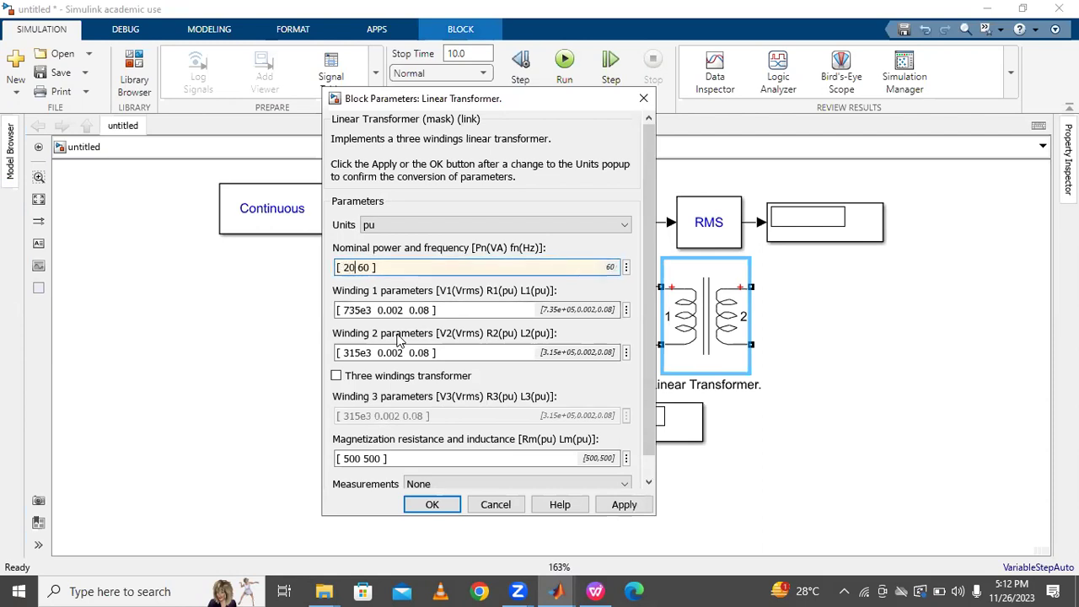
pyautogui.write('0')
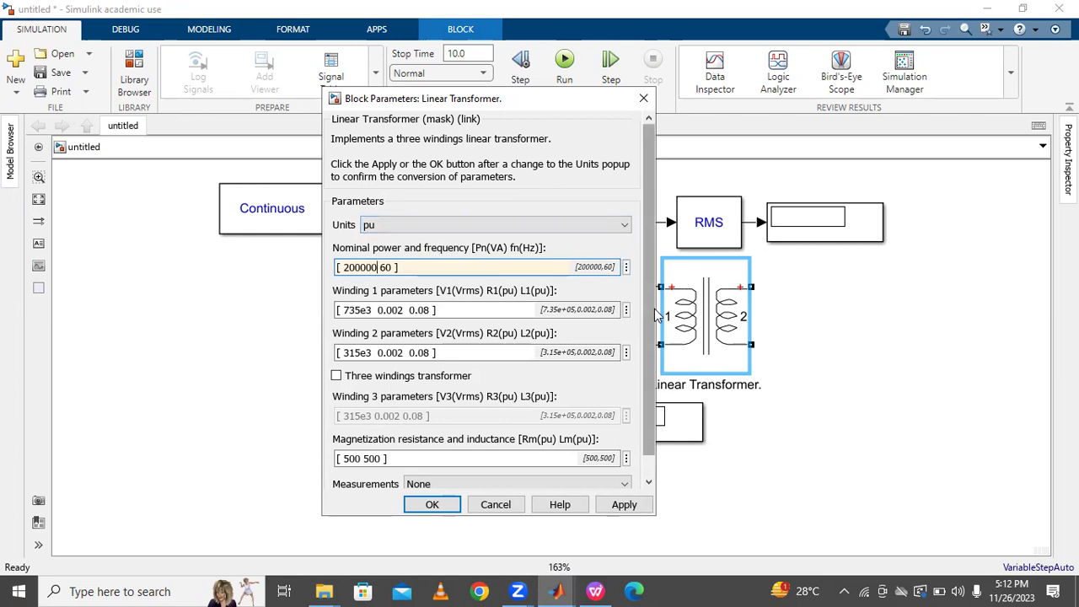
# Step: Check the winding 1 parameters on the transformer slide in WPS Office and return to the untitled Simulink model
pyautogui.tripleClick(380, 311)
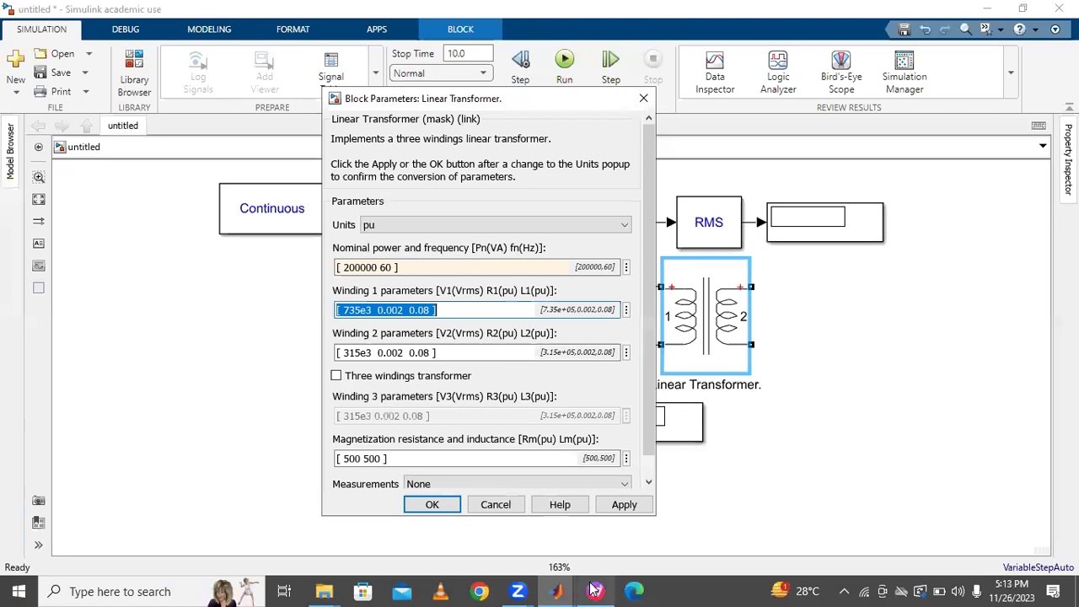
pyautogui.hotkey('alt', 'Tab')
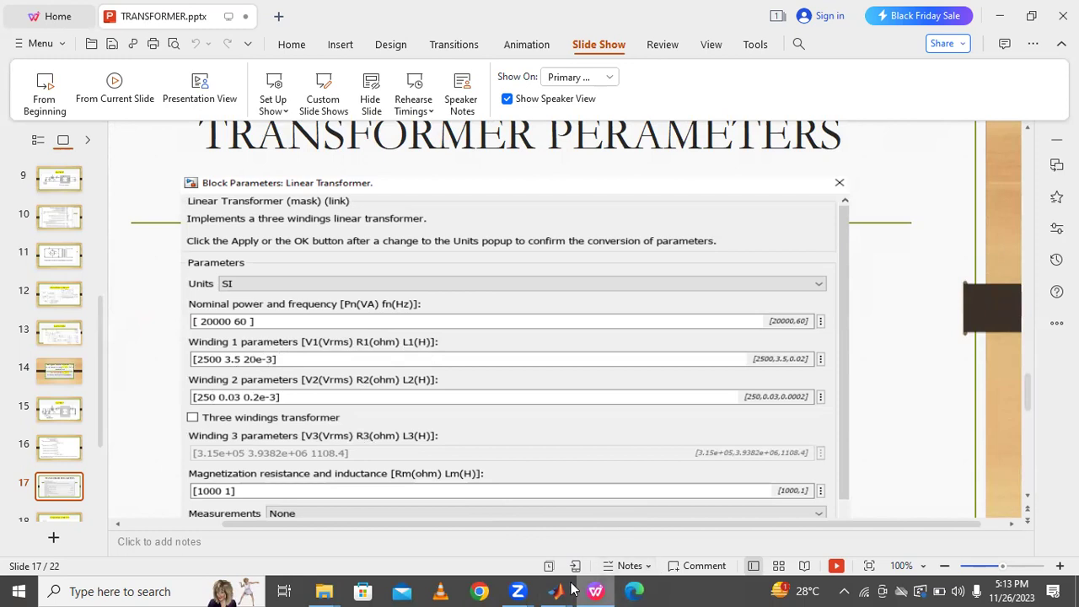
pyautogui.moveTo(557, 591)
pyautogui.click(434, 529)
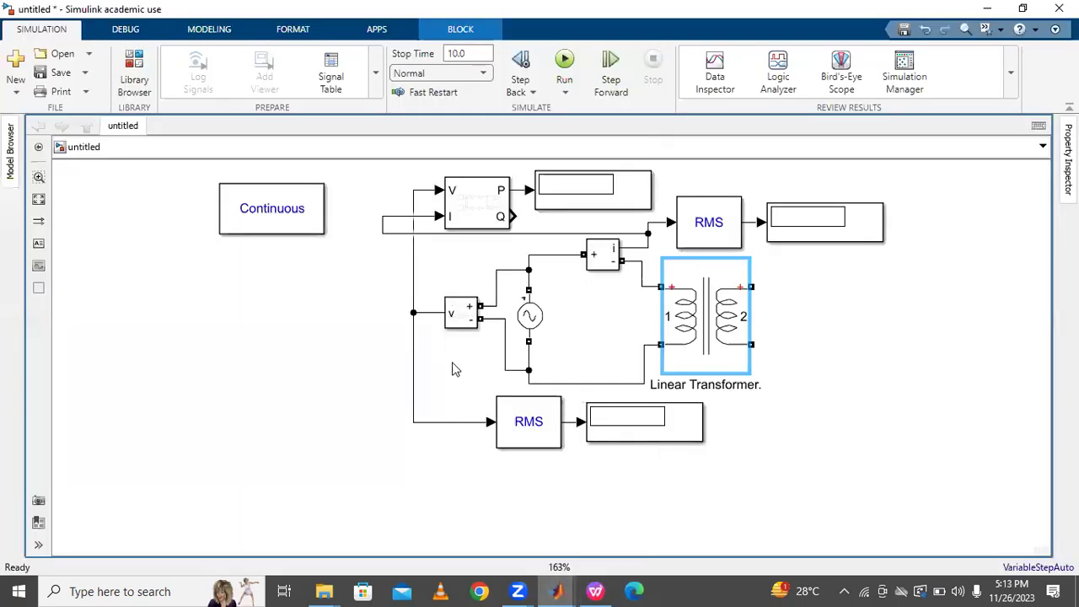
# Step: Open the Linear Transformer's parameters and set the winding 1 voltage to 250 Vrms
pyautogui.doubleClick(684, 329)
pyautogui.tripleClick(363, 309)
pyautogui.click(369, 310)
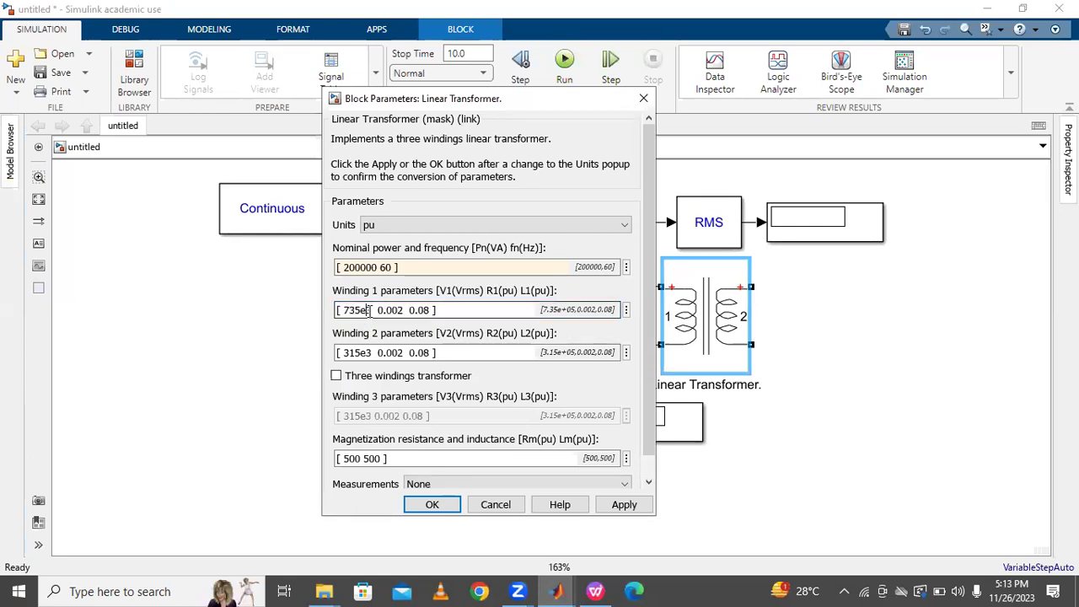
pyautogui.press('BackSpace')
pyautogui.press('BackSpace')
pyautogui.press('BackSpace')
pyautogui.press('BackSpace')
pyautogui.press('BackSpace')
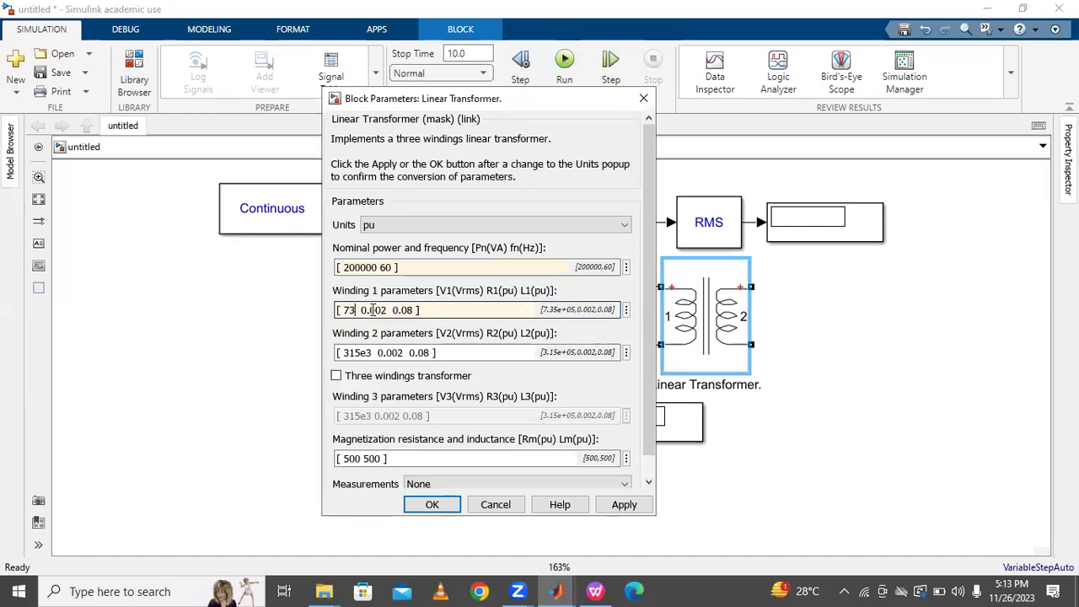
pyautogui.write('250')
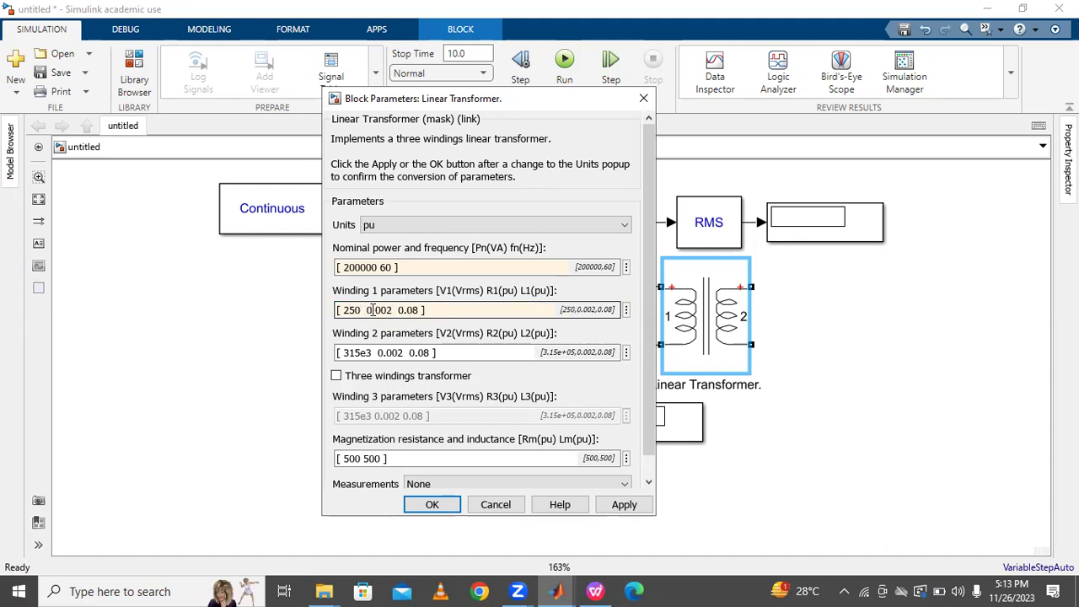
# Step: Set the Linear Transformer's winding 1 resistance to 3.5 while the units are pu
pyautogui.click(393, 309)
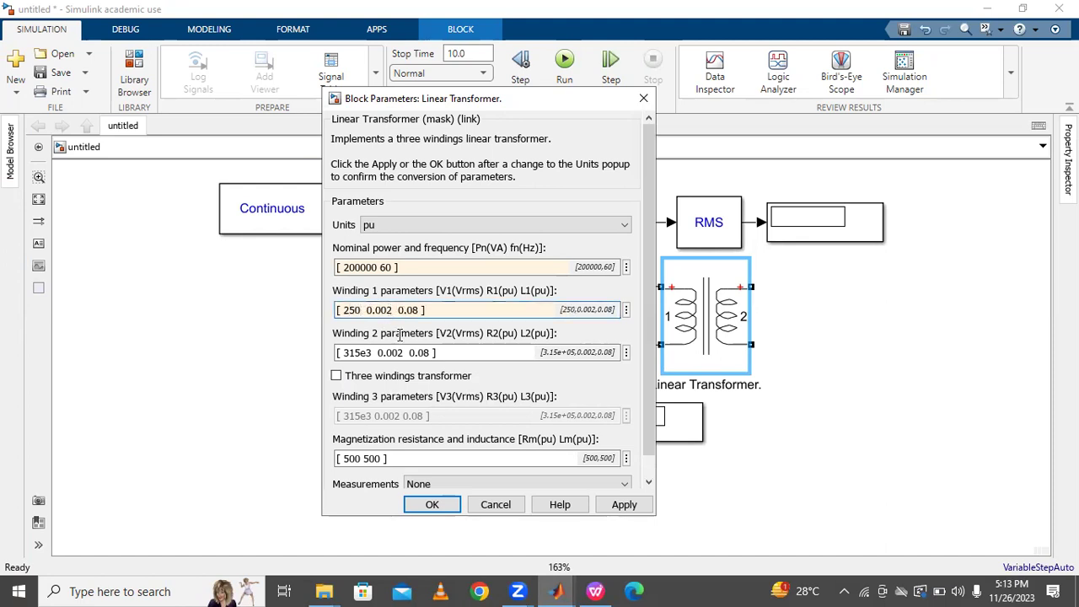
pyautogui.press('BackSpace')
pyautogui.press('BackSpace')
pyautogui.press('BackSpace')
pyautogui.press('BackSpace')
pyautogui.press('BackSpace')
pyautogui.write('30')
pyautogui.write('5')
pyautogui.press('BackSpace')
pyautogui.press('BackSpace')
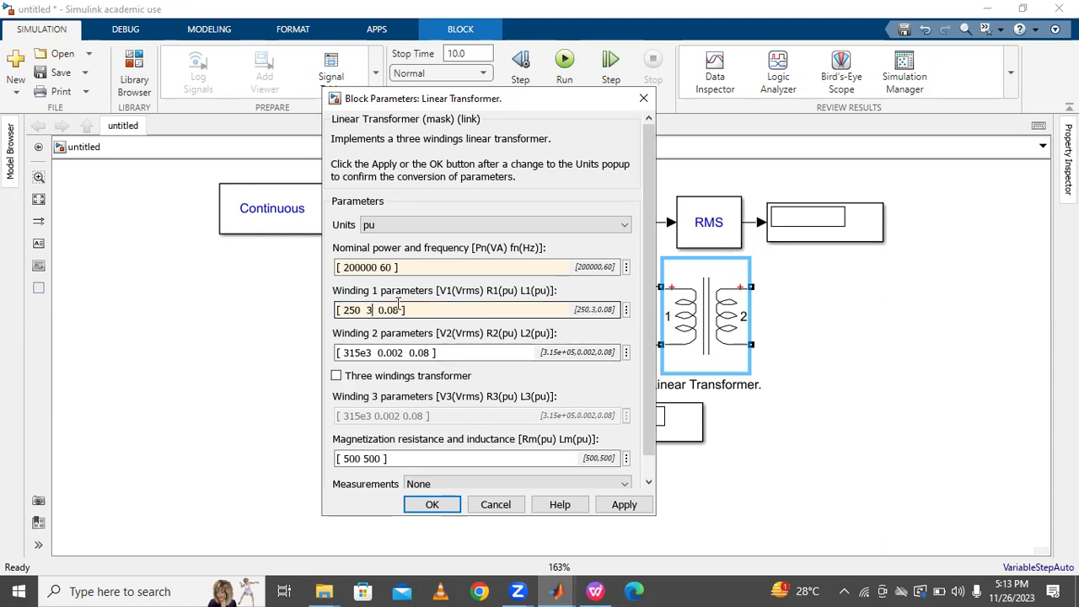
pyautogui.write('.5')
# Step: Change the Linear Transformer's units to SI and set the winding 1 resistance to 3.5 ohm
pyautogui.click(421, 226)
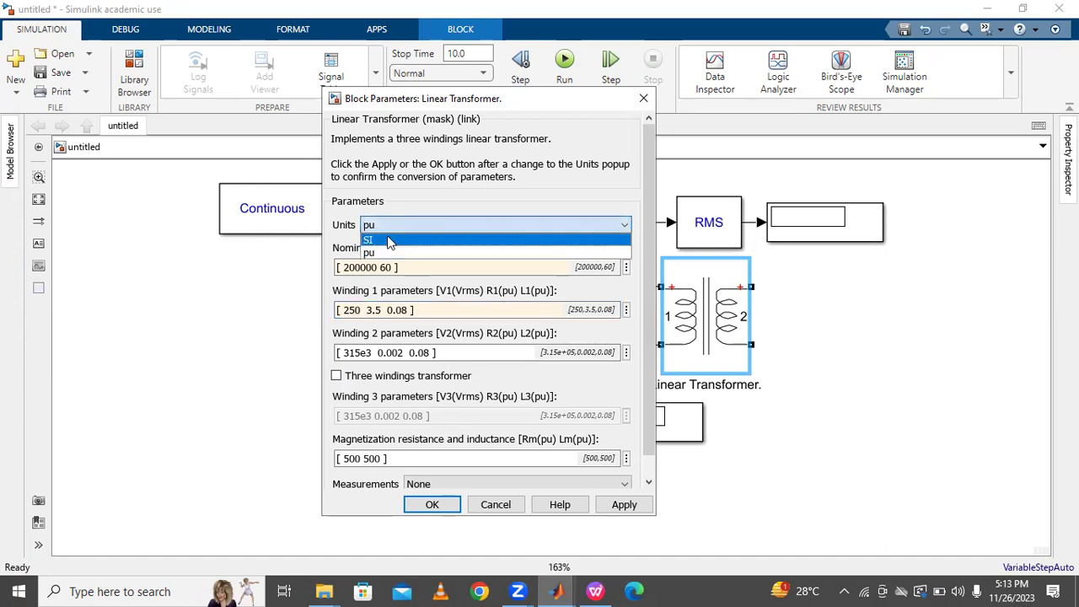
pyautogui.click(388, 240)
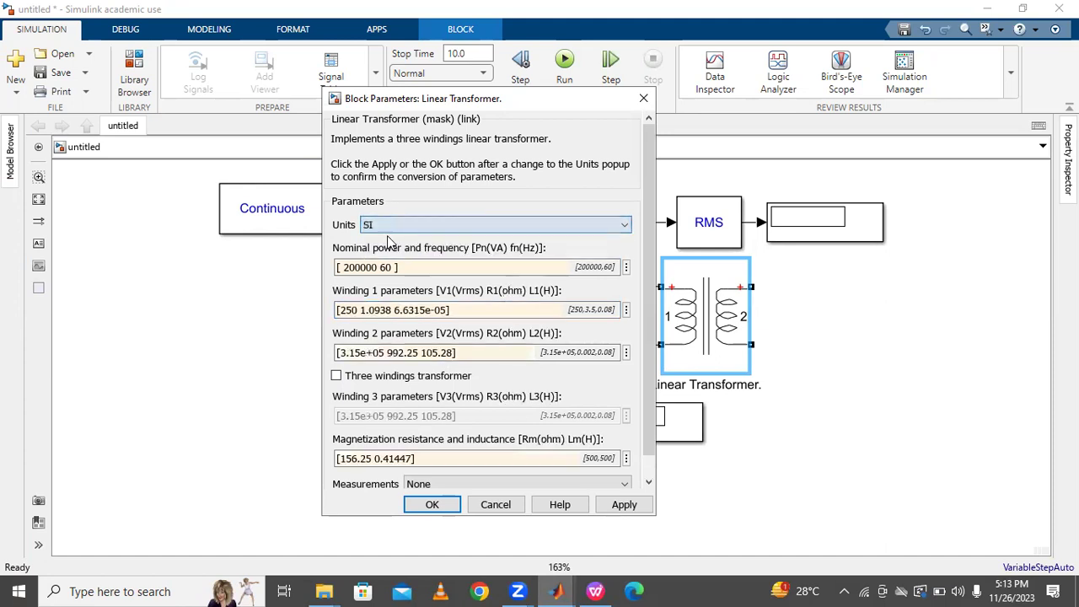
pyautogui.click(367, 310)
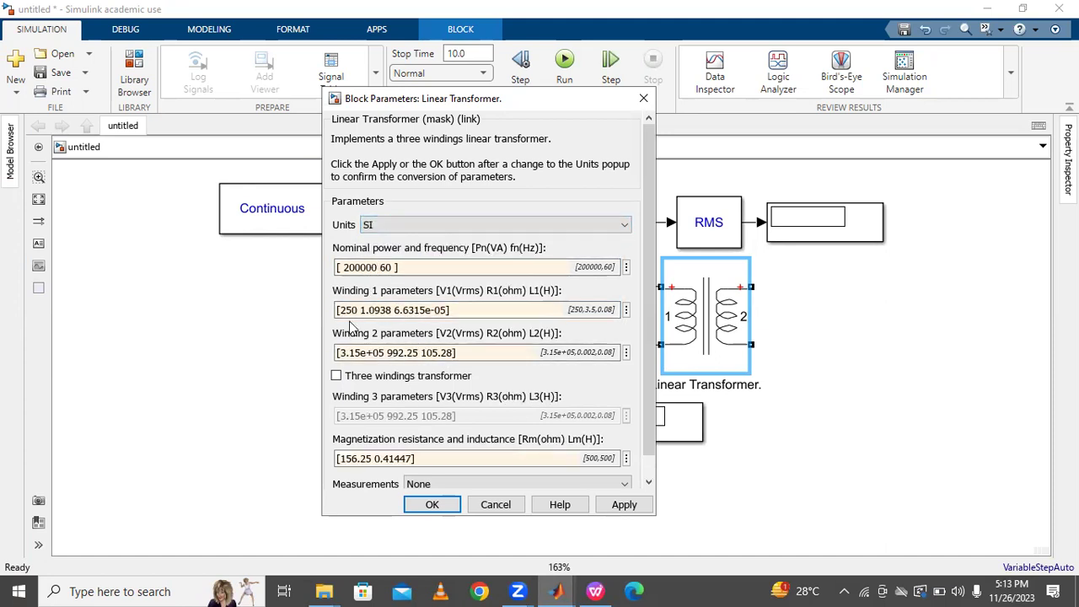
pyautogui.tripleClick(392, 309)
pyautogui.click(393, 309)
pyautogui.press('BackSpace')
pyautogui.press('BackSpace')
pyautogui.press('BackSpace')
pyautogui.press('BackSpace')
pyautogui.press('BackSpace')
pyautogui.press('BackSpace')
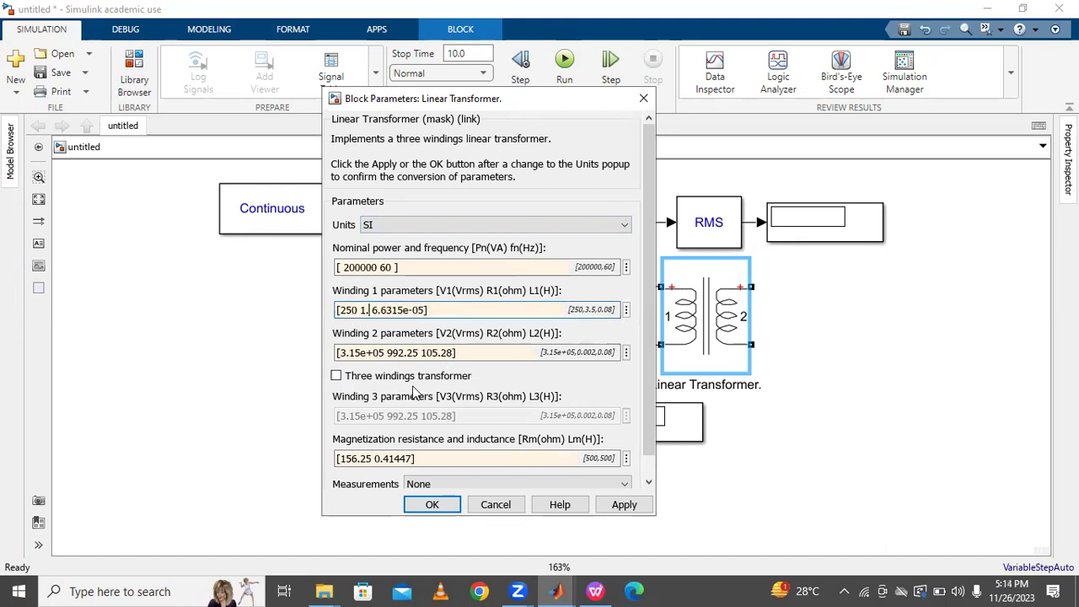
pyautogui.write('3. ')
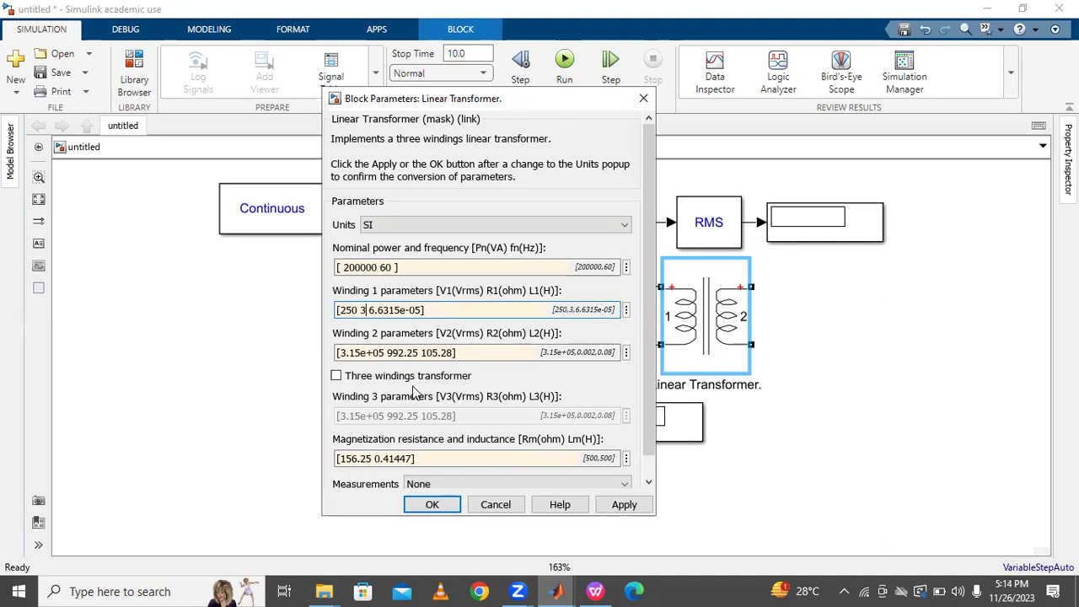
pyautogui.write('5')
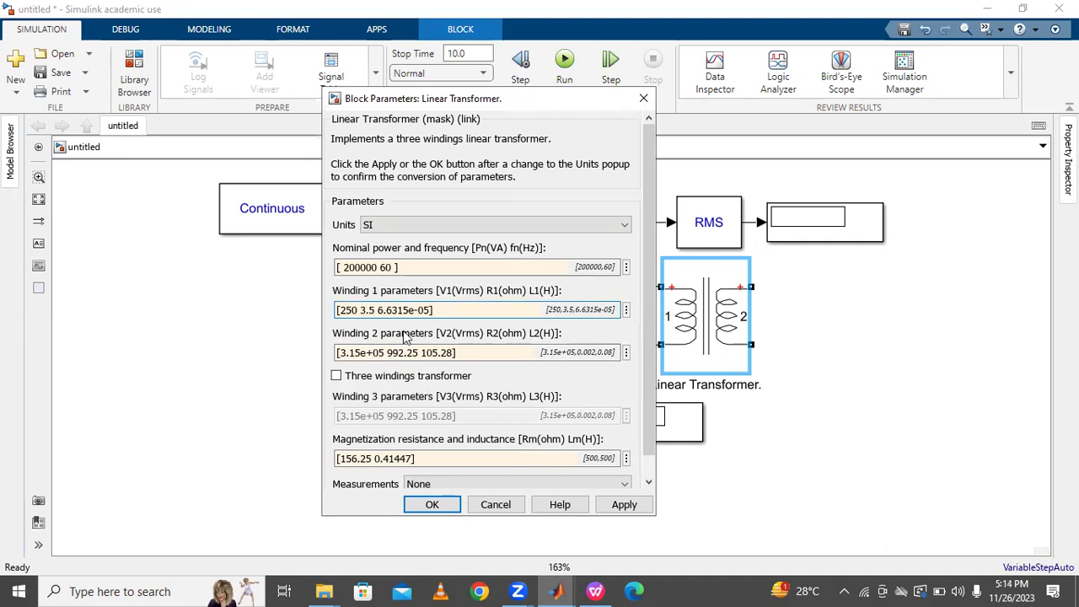
# Step: Set the winding 1 inductance to 20e-3 H, checking the value on the transformer slide in WPS Office before returning to Simulink
pyautogui.click(432, 310)
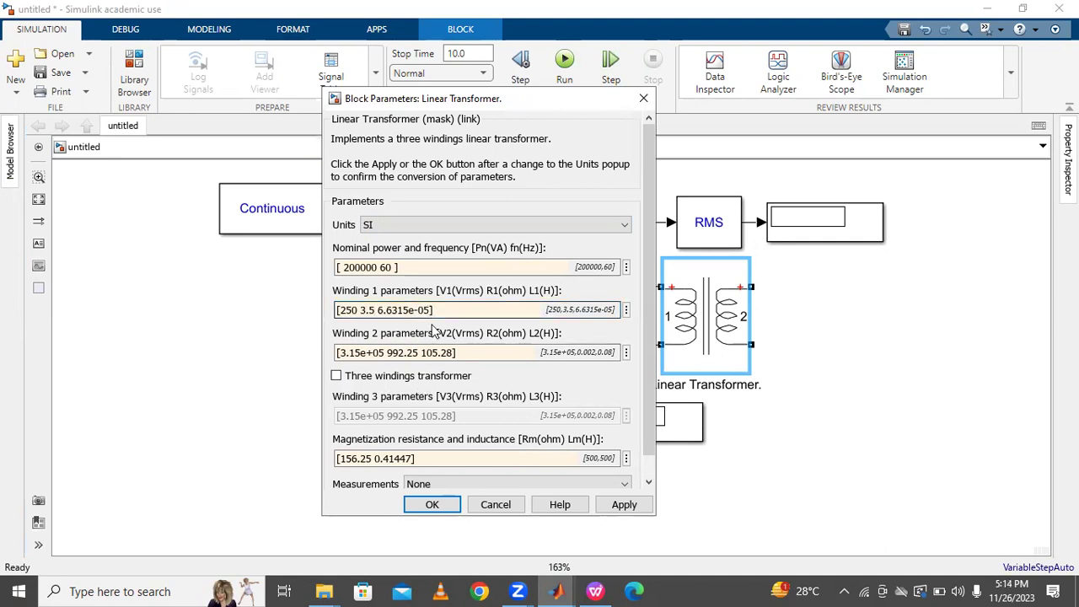
pyautogui.press('BackSpace')
pyautogui.press('BackSpace')
pyautogui.press('BackSpace')
pyautogui.press('BackSpace')
pyautogui.press('BackSpace')
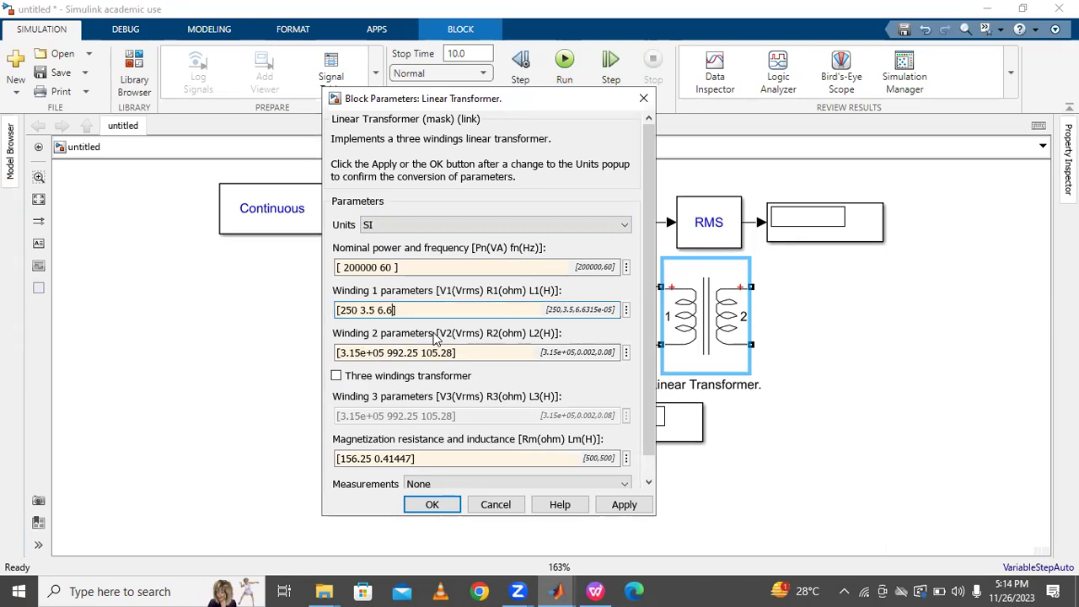
pyautogui.press('BackSpace')
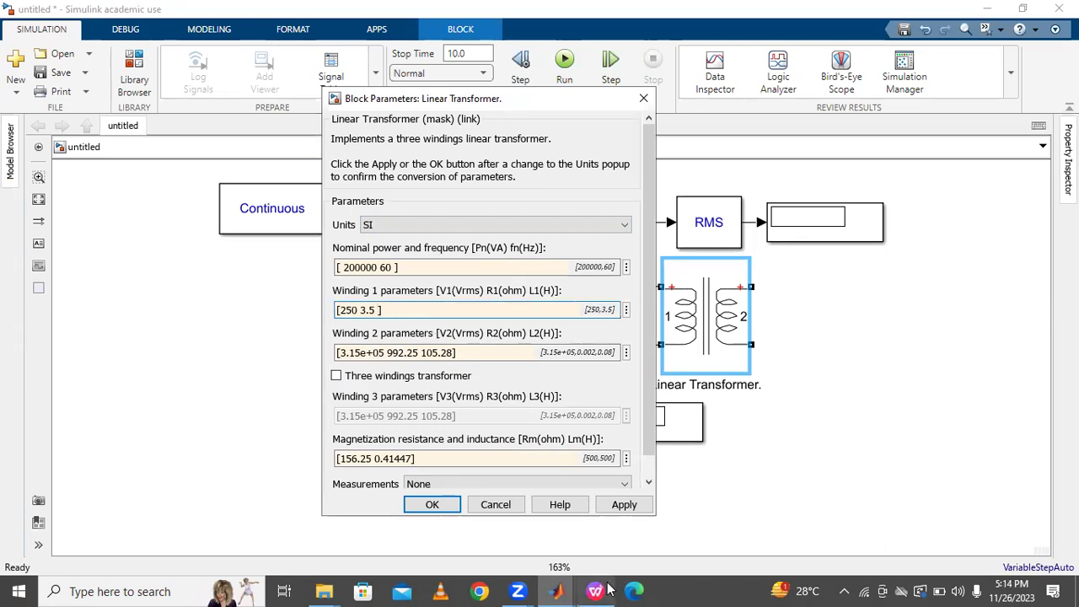
pyautogui.click(600, 590)
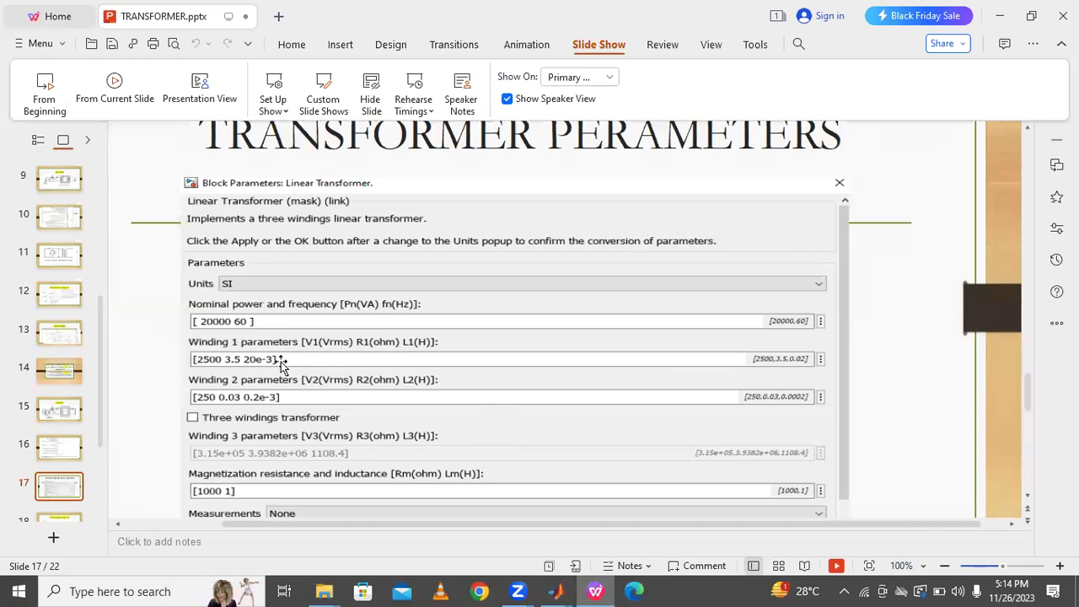
pyautogui.click(582, 590)
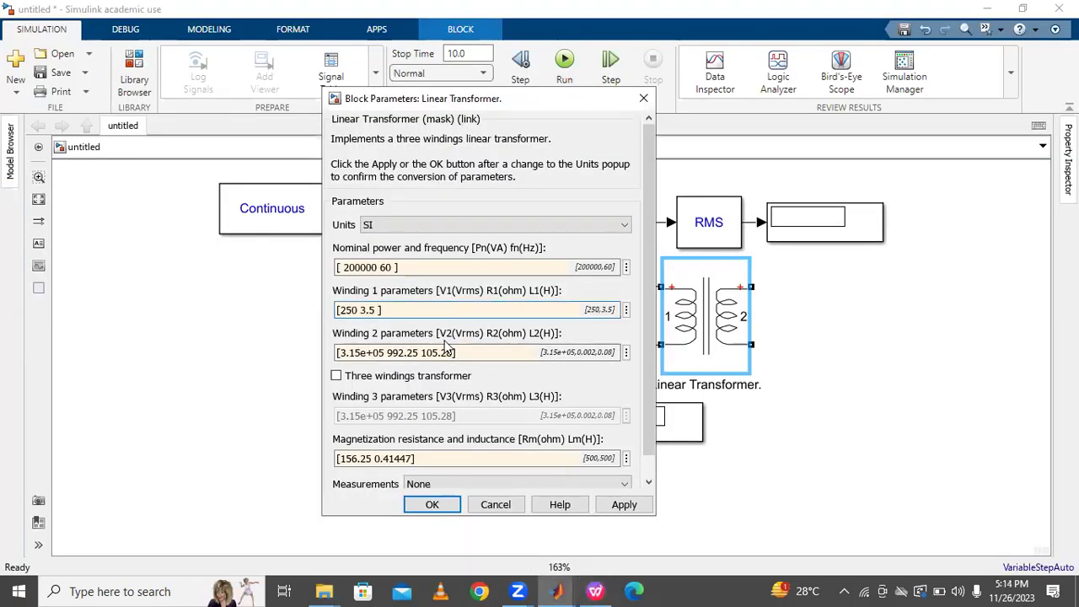
pyautogui.write('20e-3')
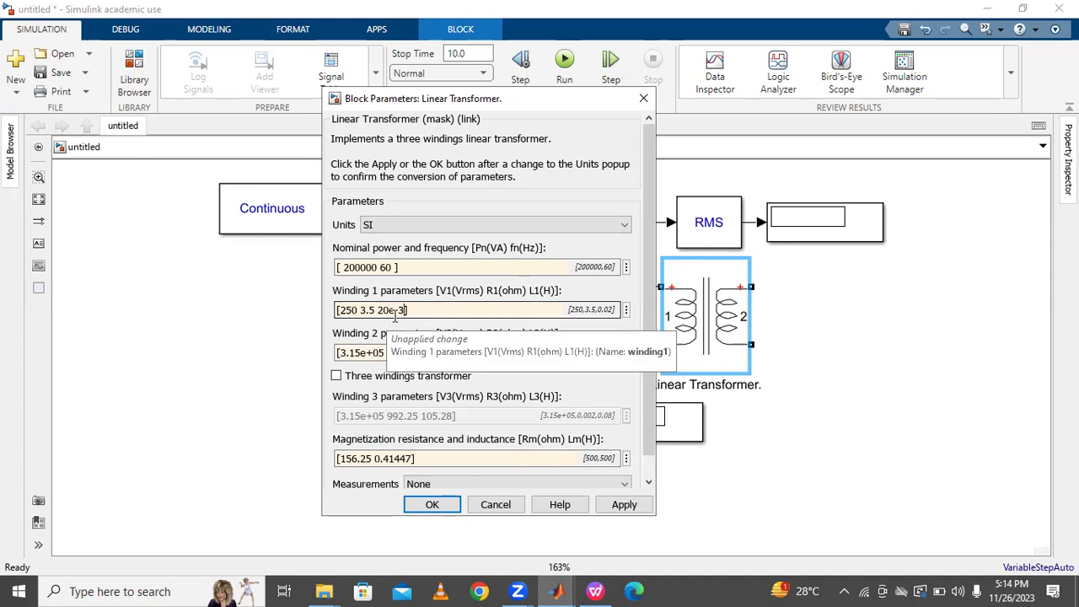
# Step: Replace the Linear Transformer's existing winding 2 values with a voltage of 2500 Vrms
pyautogui.moveTo(337, 352); pyautogui.dragTo(359, 352)
pyautogui.click(396, 354)
pyautogui.click(452, 352)
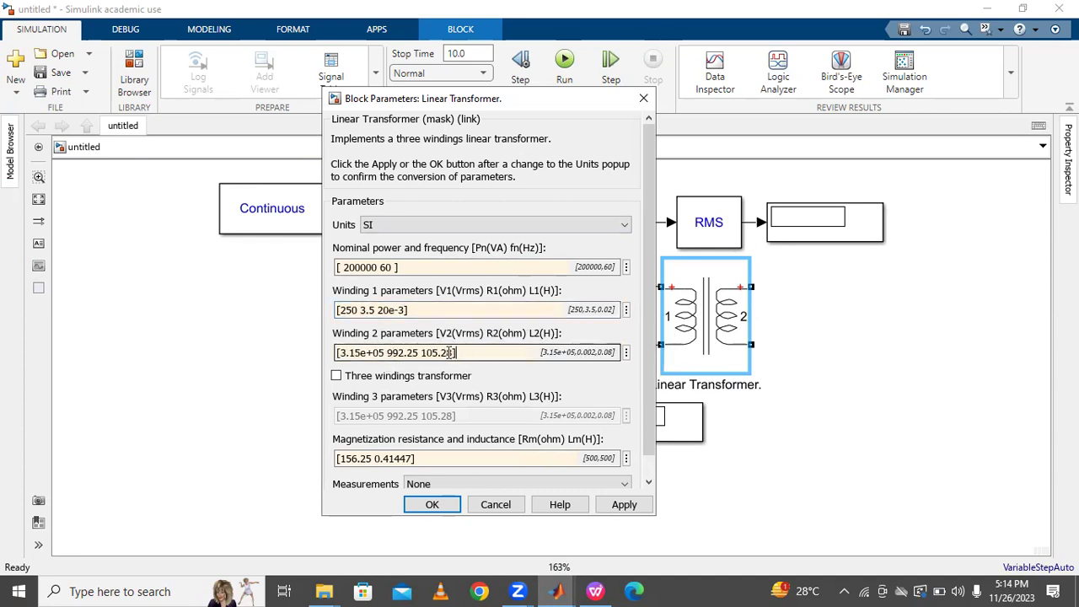
pyautogui.press('BackSpace')
pyautogui.press('BackSpace')
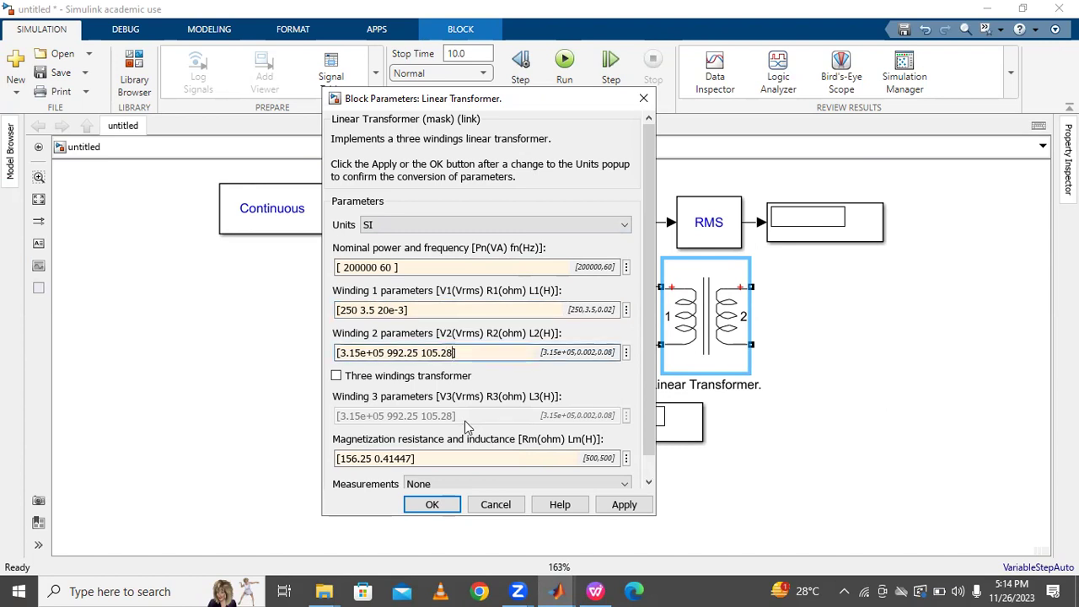
pyautogui.press('BackSpace')
pyautogui.press('BackSpace')
pyautogui.press('BackSpace')
pyautogui.press('BackSpace')
pyautogui.press('BackSpace')
pyautogui.press('BackSpace')
pyautogui.press('BackSpace')
pyautogui.press('BackSpace')
pyautogui.press('BackSpace')
pyautogui.press('BackSpace')
pyautogui.press('BackSpace')
pyautogui.press('BackSpace')
pyautogui.press('BackSpace')
pyautogui.press('BackSpace')
pyautogui.press('BackSpace')
pyautogui.press('BackSpace')
pyautogui.press('BackSpace')
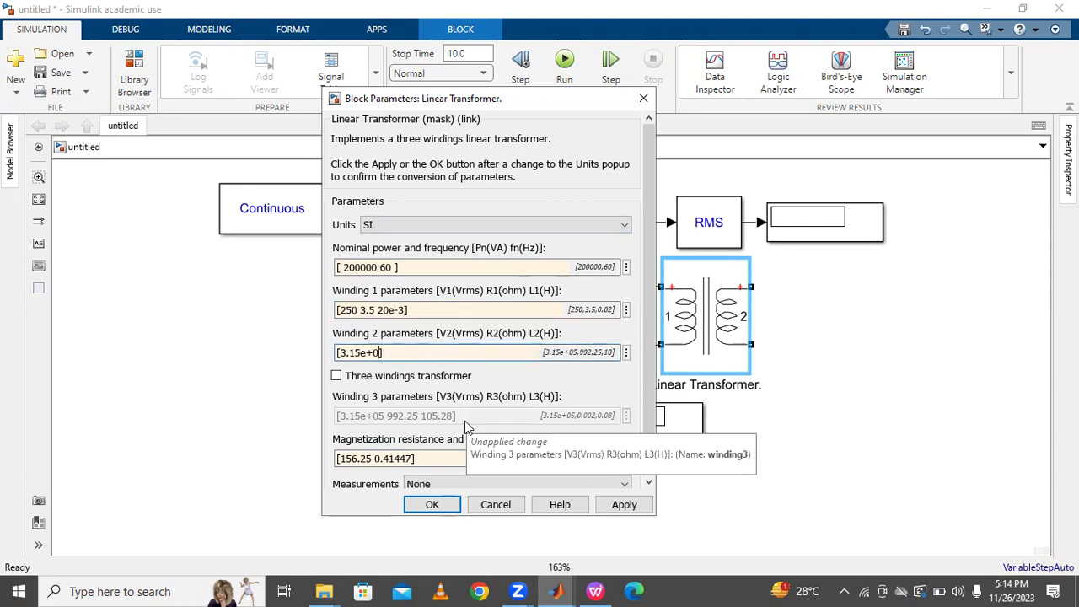
pyautogui.press('BackSpace')
pyautogui.press('BackSpace')
pyautogui.press('BackSpace')
pyautogui.write('2500')
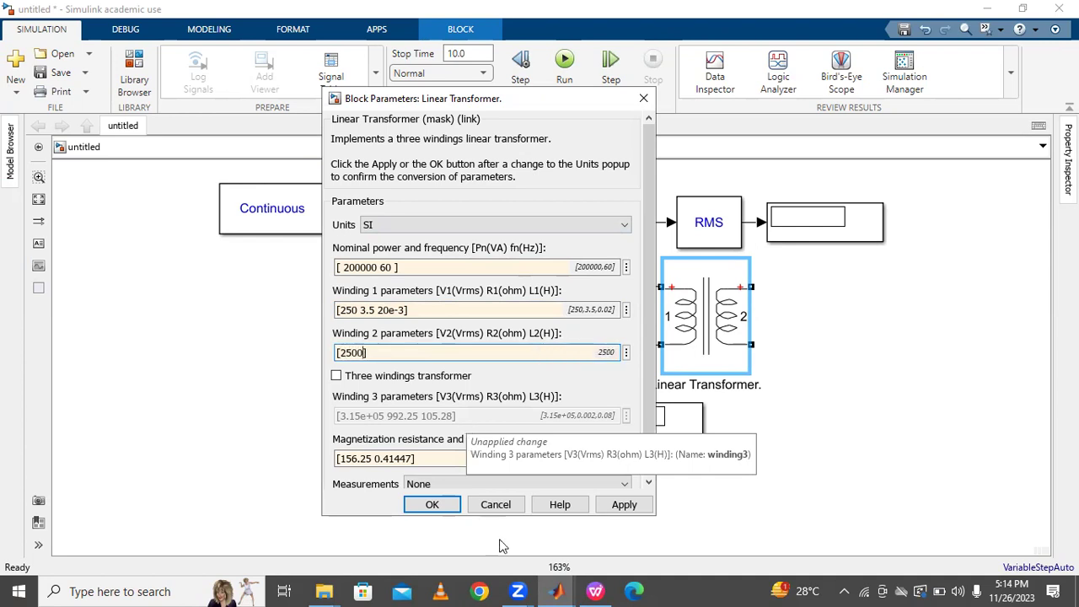
# Step: Check the winding 2 values on the WPS Office slide and, back in Simulink, add resistance 0.03 and inductance 0.2e-3 to winding 2
pyautogui.click(595, 590)
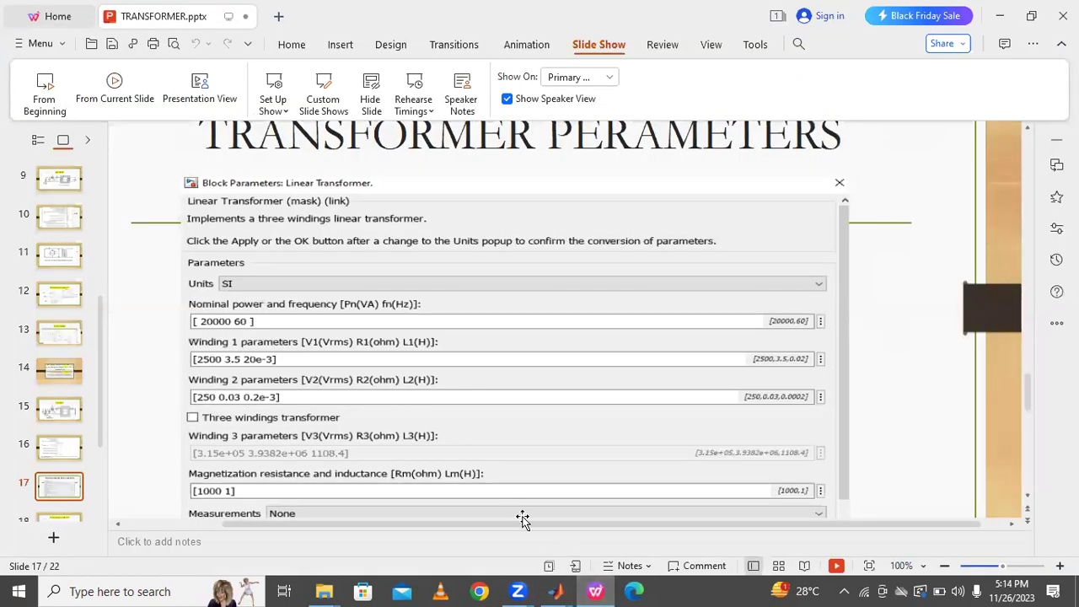
pyautogui.click(595, 591)
pyautogui.click(594, 591)
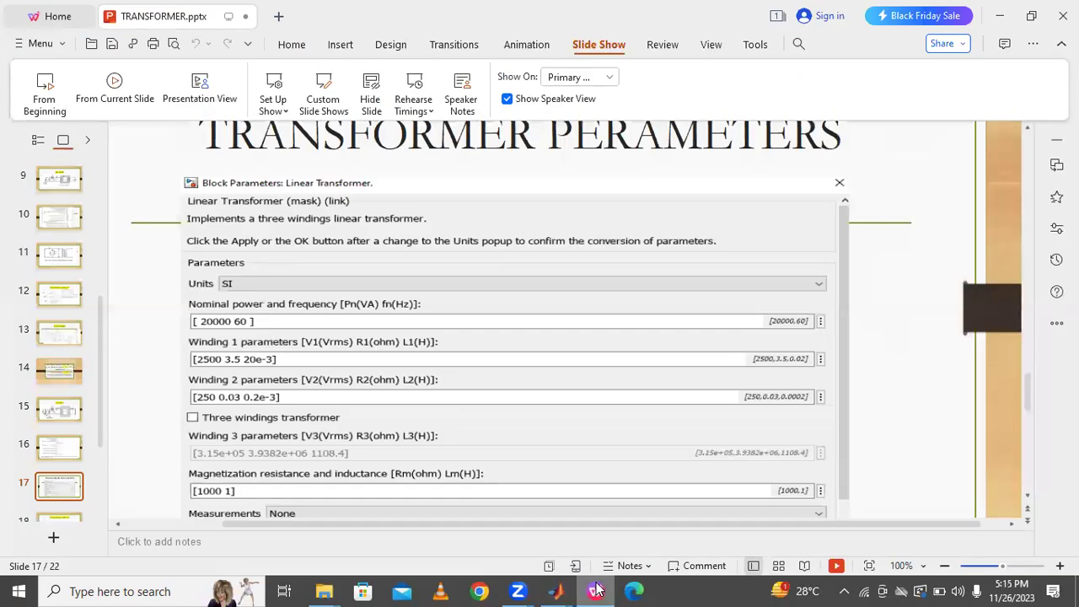
pyautogui.click(595, 591)
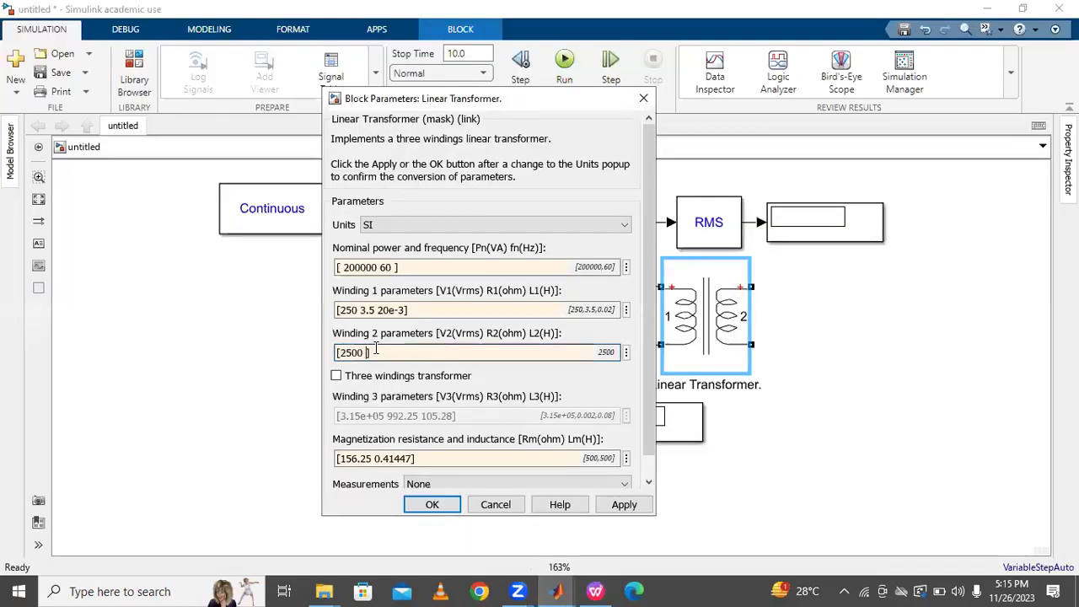
pyautogui.write('0.03')
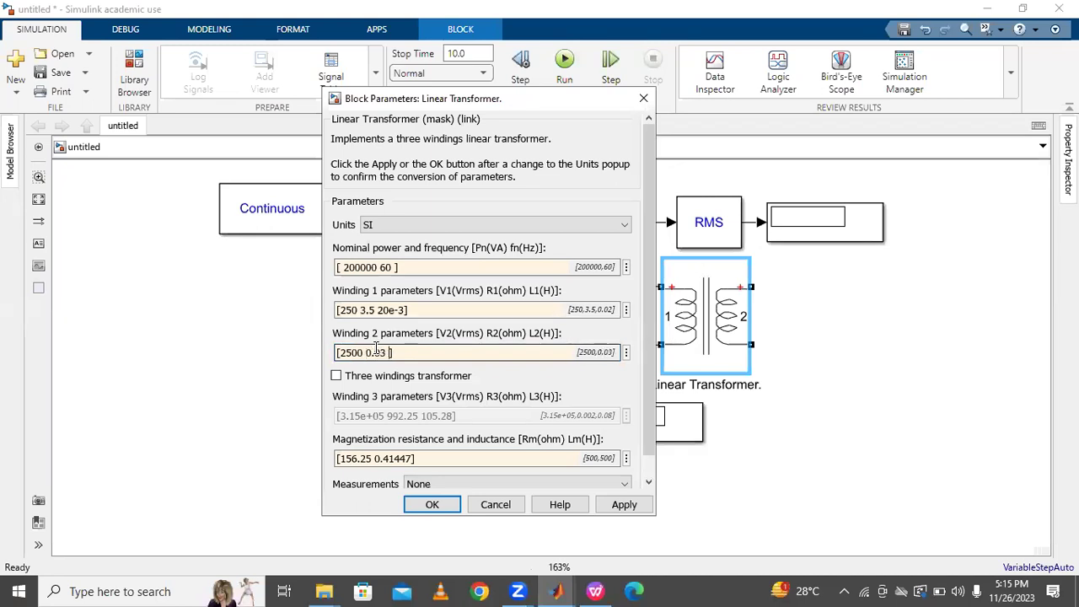
pyautogui.click(595, 591)
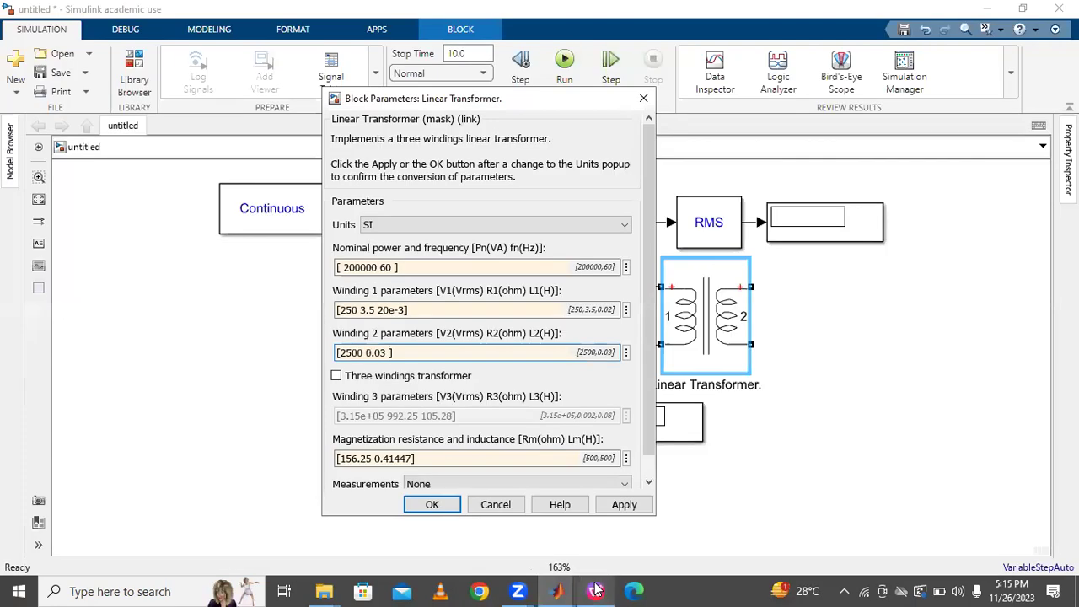
pyautogui.click(595, 591)
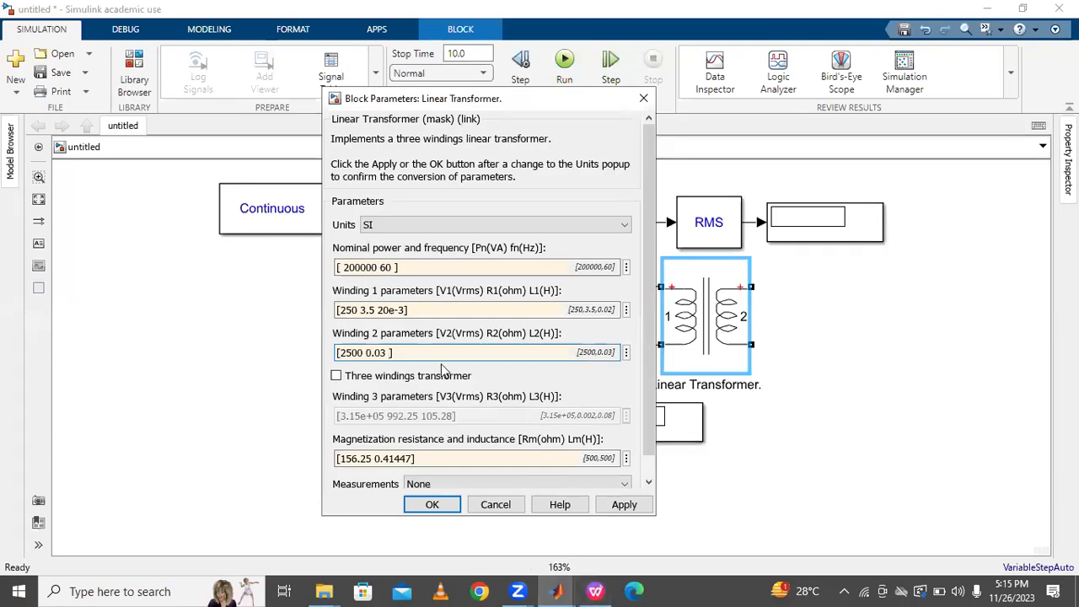
pyautogui.write('0.2e-3')
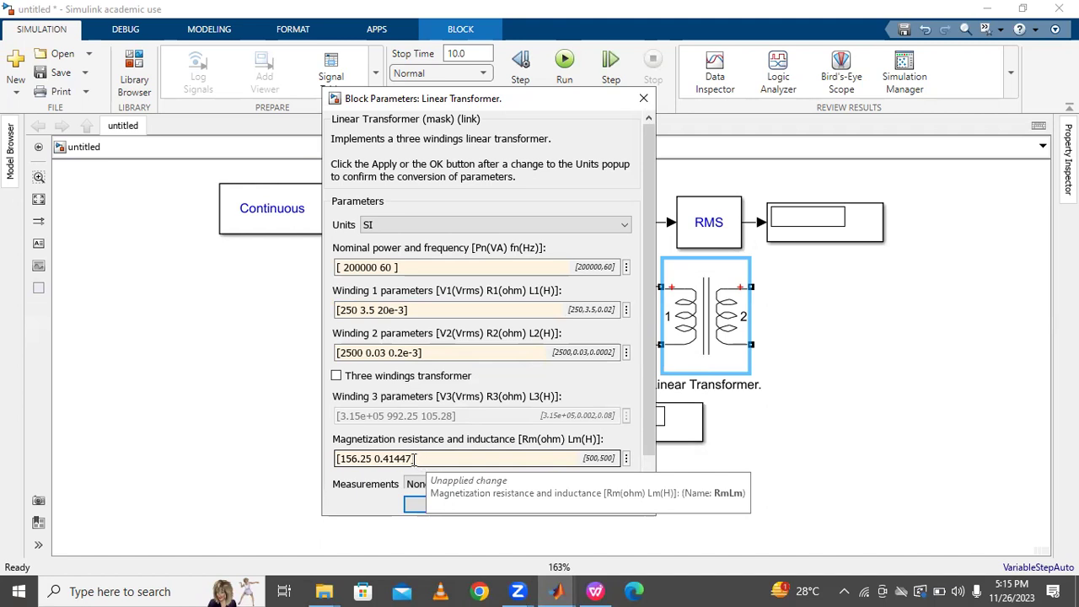
# Step: Check the magnetization values on the WPS Office slide, set magnetization resistance and inductance to [1000 1] in Simulink, and apply the transformer parameters
pyautogui.click(595, 590)
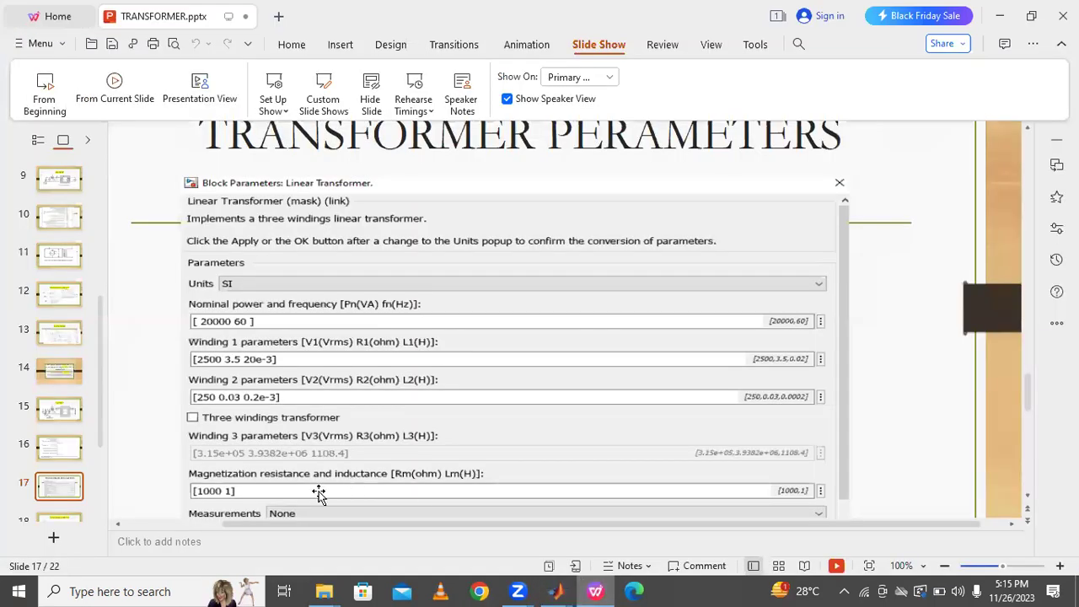
pyautogui.click(593, 590)
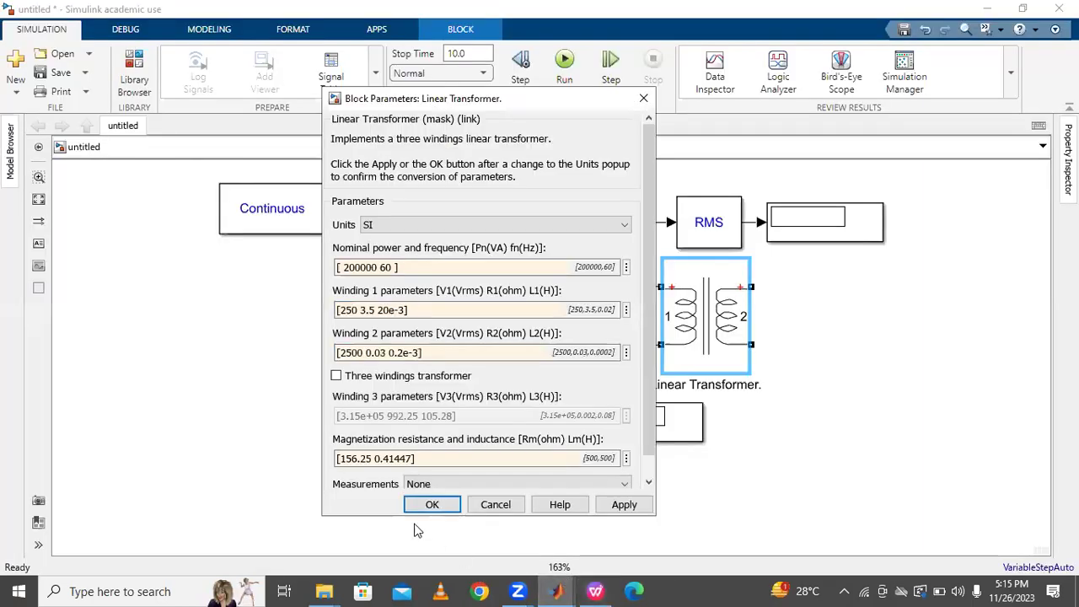
pyautogui.click(410, 459)
pyautogui.click(410, 460)
pyautogui.write('7')
pyautogui.press('BackSpace')
pyautogui.press('BackSpace')
pyautogui.press('BackSpace')
pyautogui.press('BackSpace')
pyautogui.press('BackSpace')
pyautogui.press('BackSpace')
pyautogui.press('BackSpace')
pyautogui.press('BackSpace')
pyautogui.press('BackSpace')
pyautogui.press('BackSpace')
pyautogui.press('BackSpace')
pyautogui.press('BackSpace')
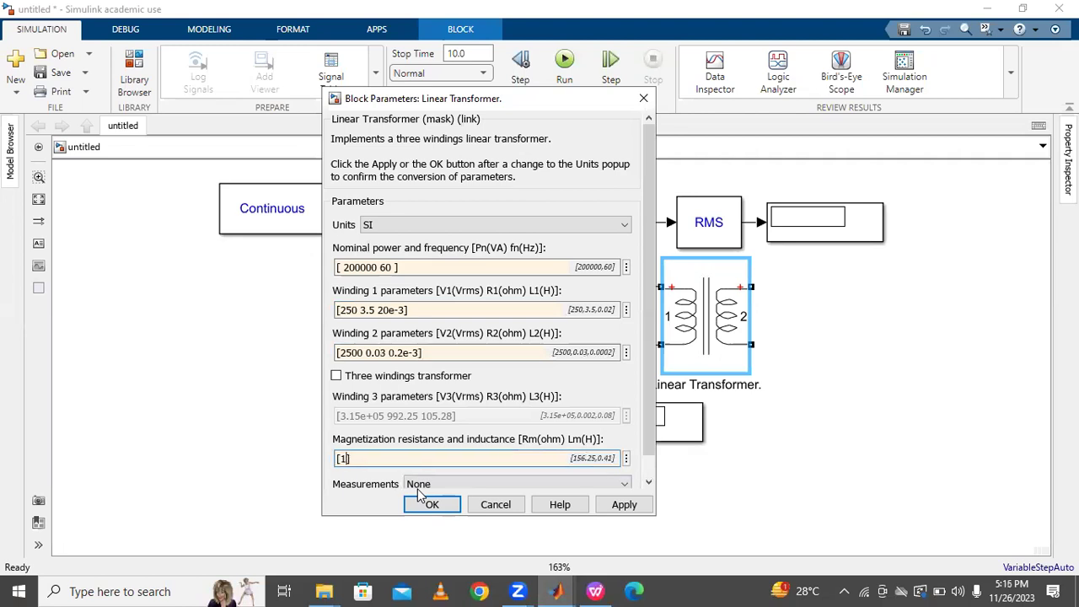
pyautogui.write('1000 1')
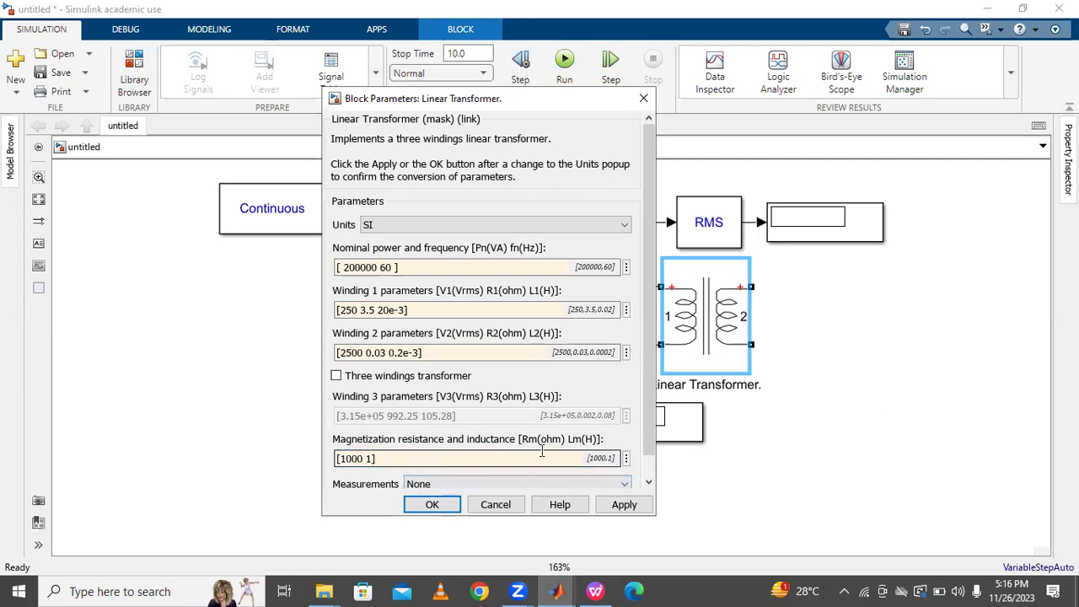
pyautogui.click(621, 504)
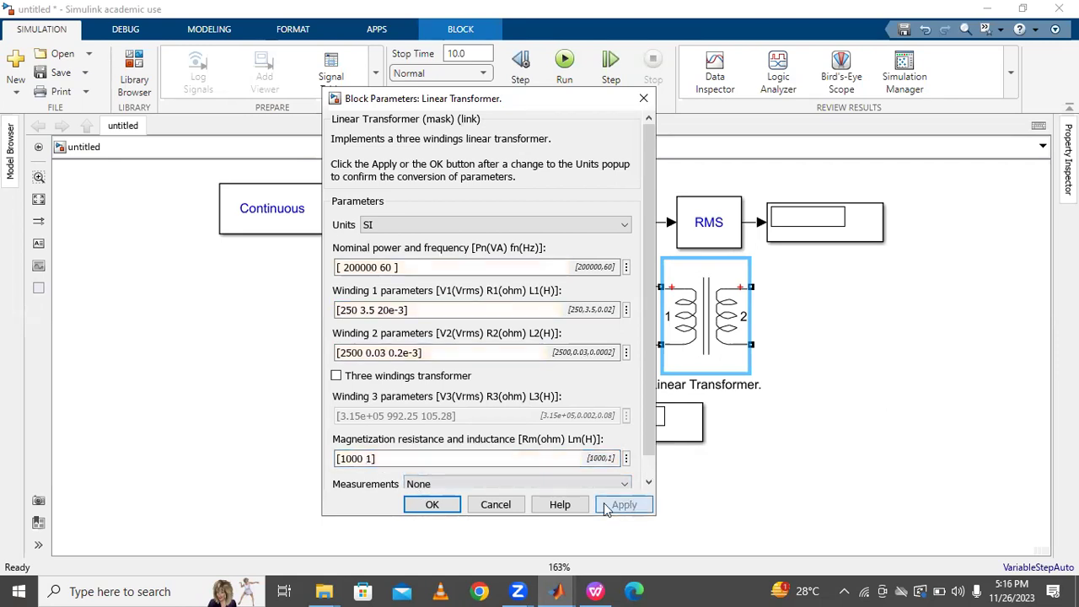
pyautogui.click(431, 504)
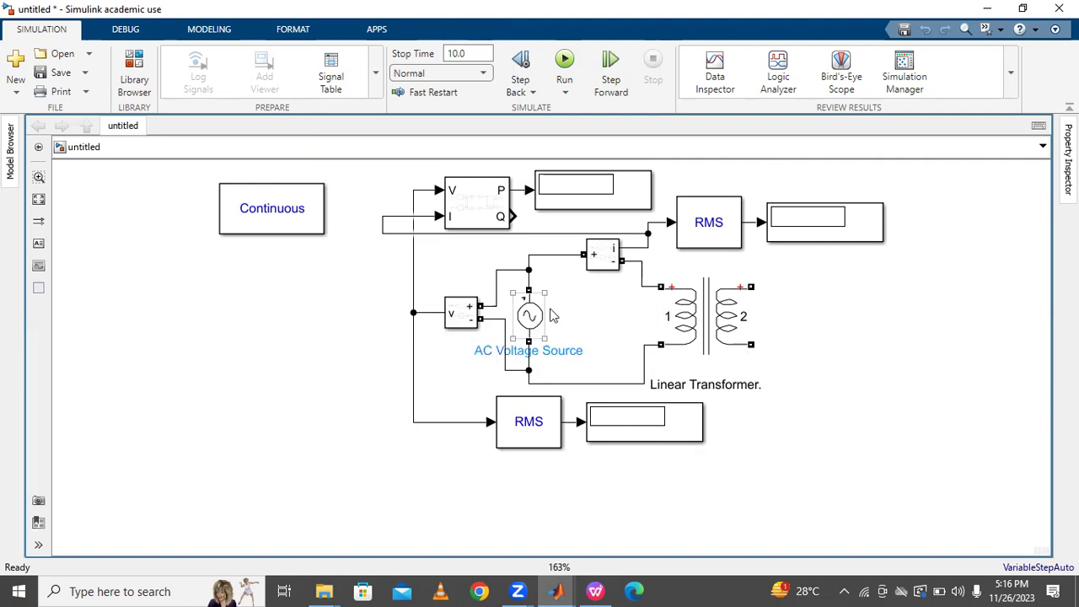
# Step: Check the Linear Transformer's winding 1 voltage and set the AC Voltage Source's peak amplitude to 250*sqrt(2)
pyautogui.doubleClick(695, 313)
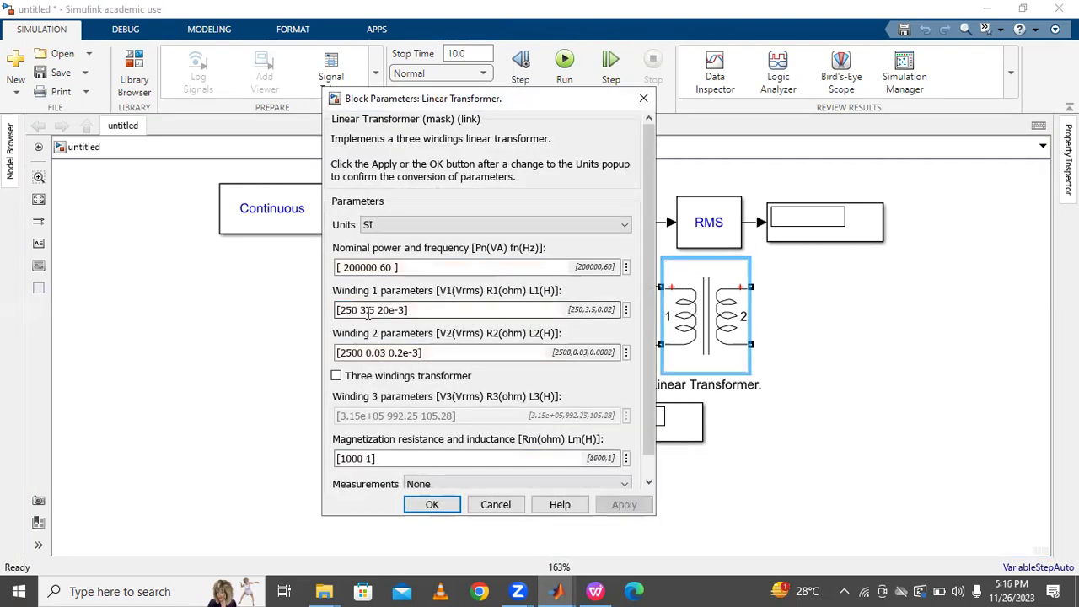
pyautogui.click(644, 99)
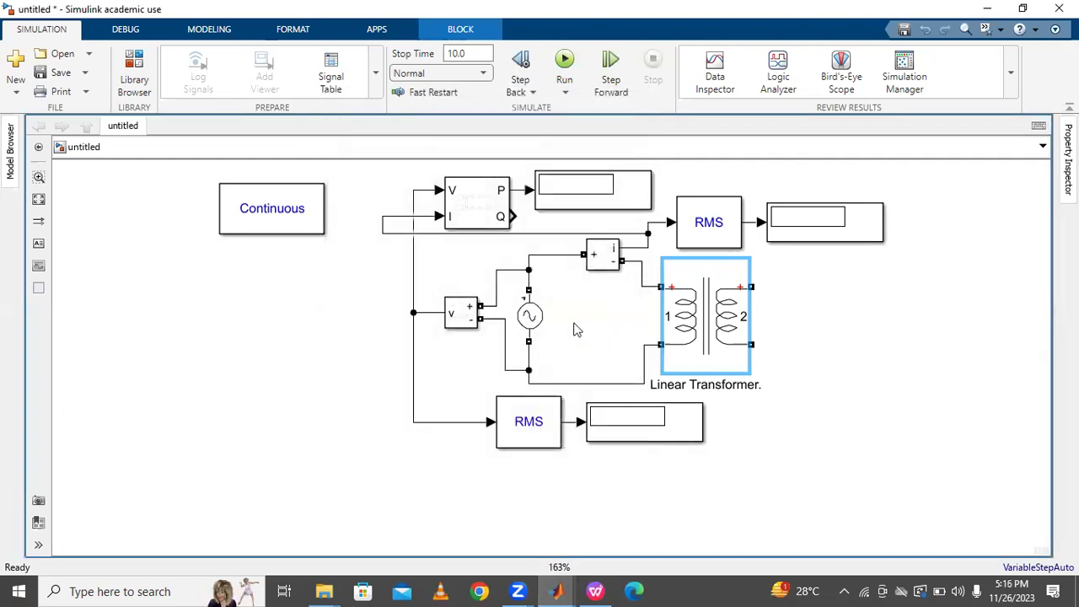
pyautogui.doubleClick(527, 316)
pyautogui.doubleClick(681, 269)
pyautogui.write('250*')
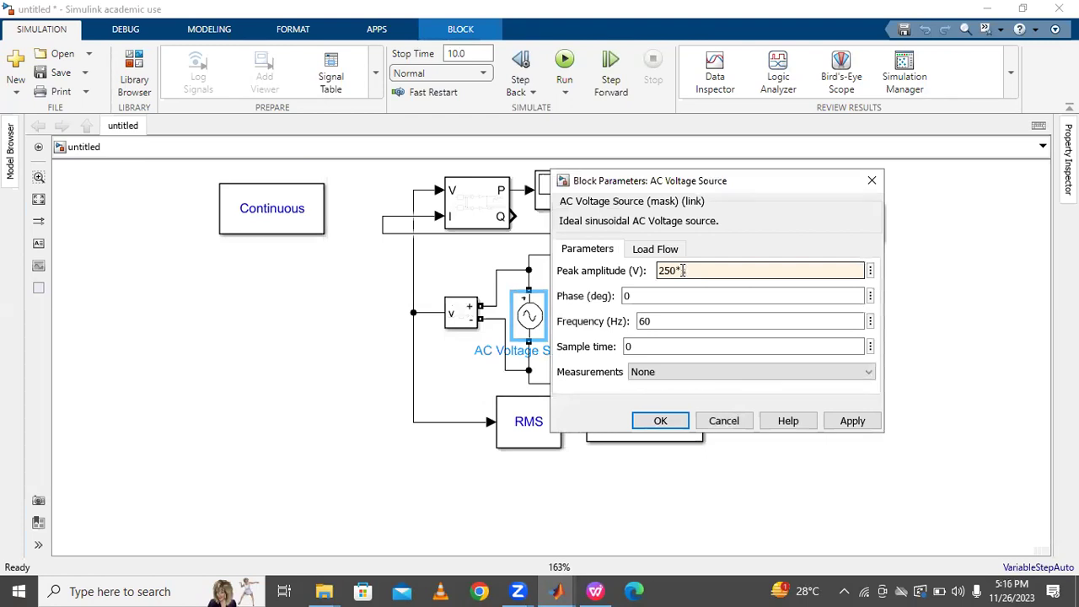
pyautogui.write('sqrt')
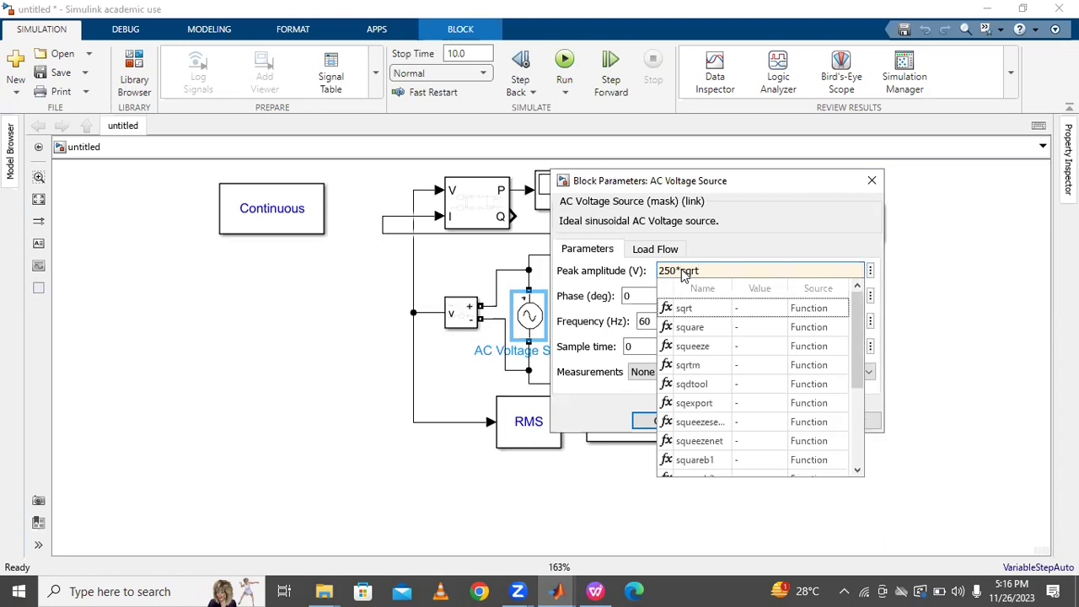
pyautogui.write('(2')
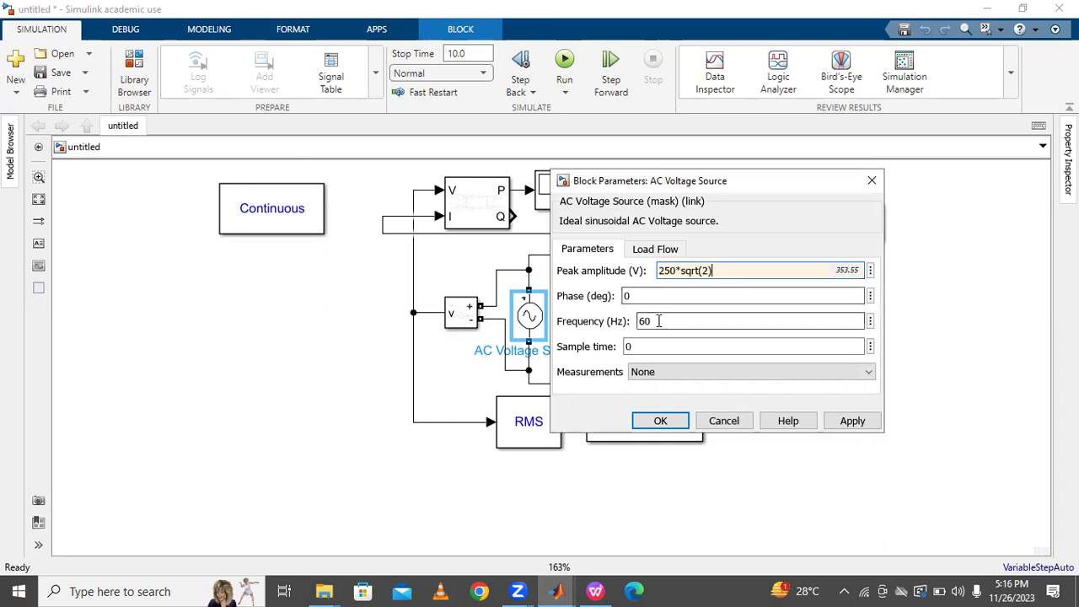
pyautogui.click(851, 421)
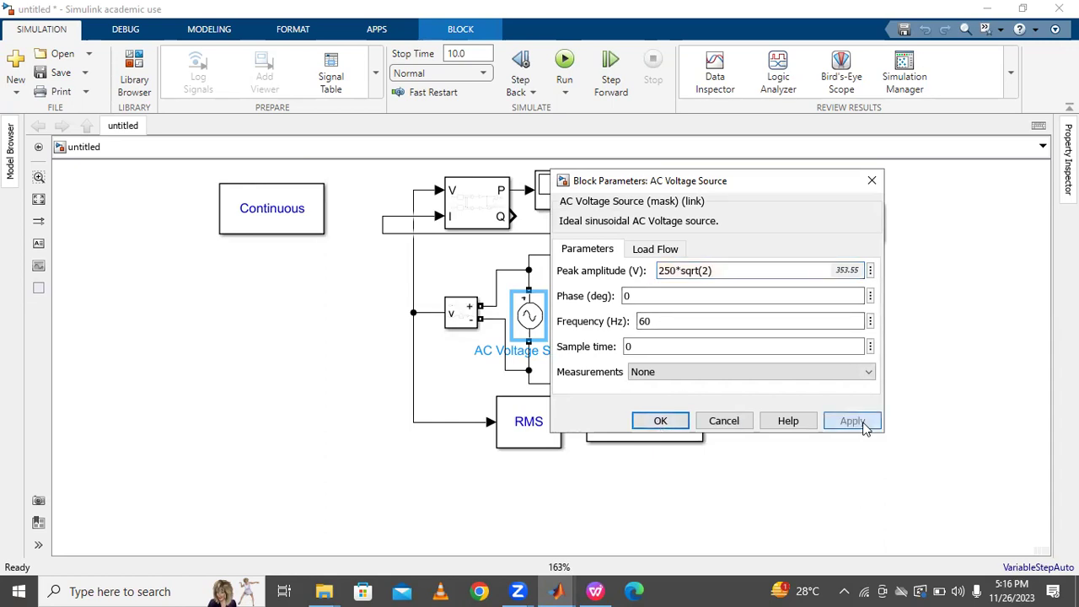
pyautogui.click(661, 421)
pyautogui.click(579, 316)
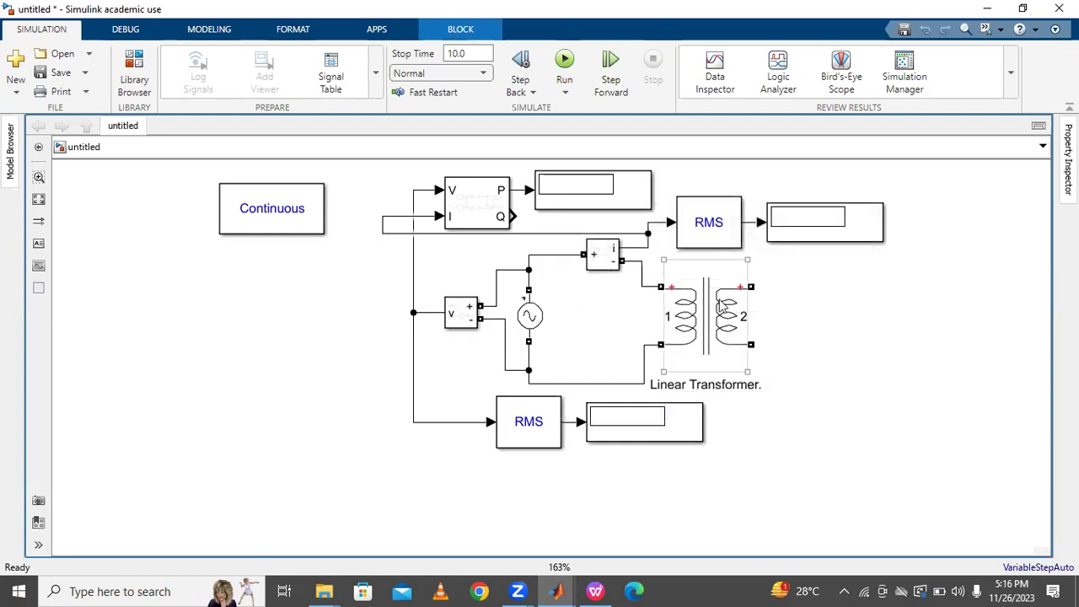
# Step: Run the open-circuit test simulation with a stop time of 10.0
pyautogui.click(698, 246)
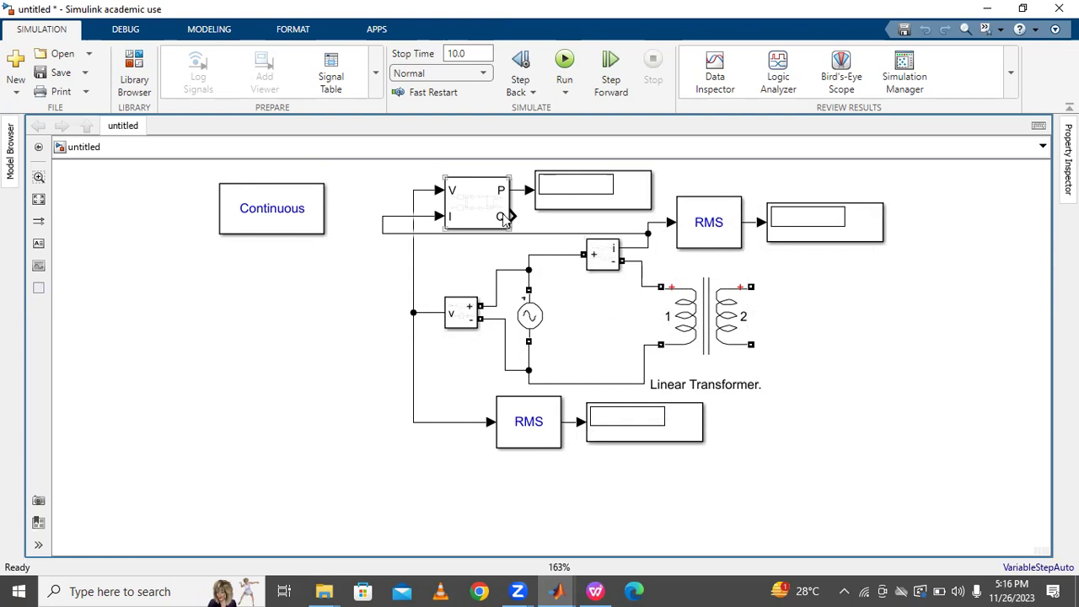
pyautogui.click(564, 61)
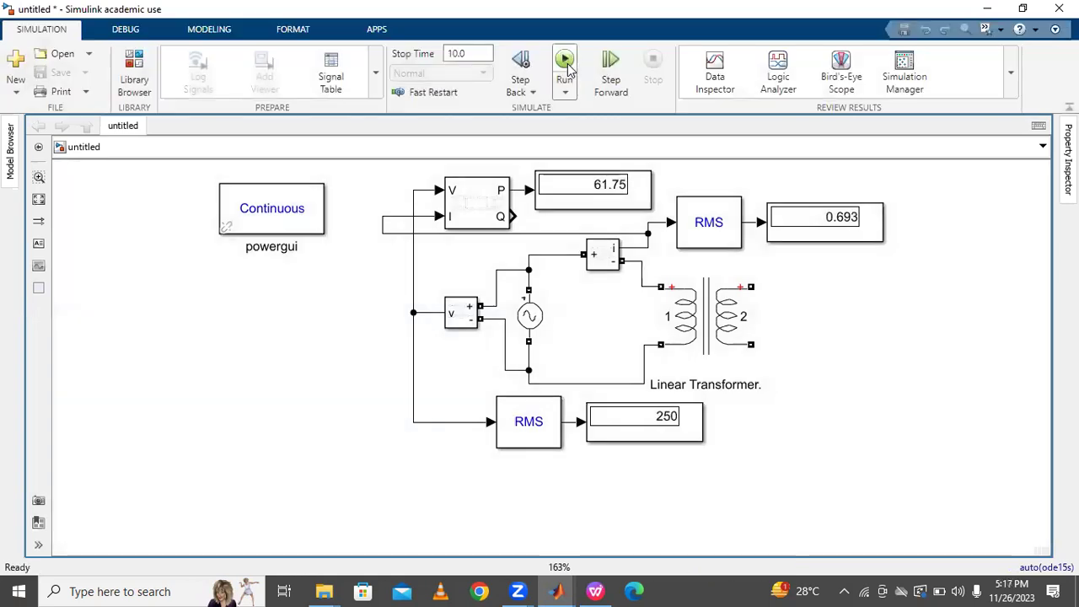
pyautogui.click(564, 61)
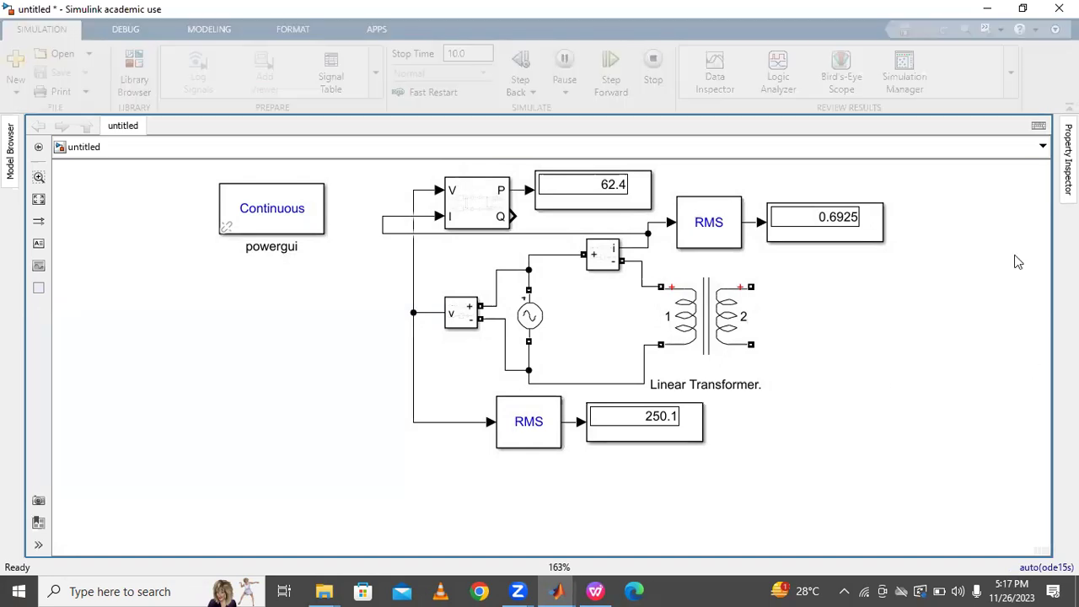
# Step: Examine the simulated RMS voltage, active power and RMS current on the three displays
pyautogui.click(658, 421)
pyautogui.click(643, 419)
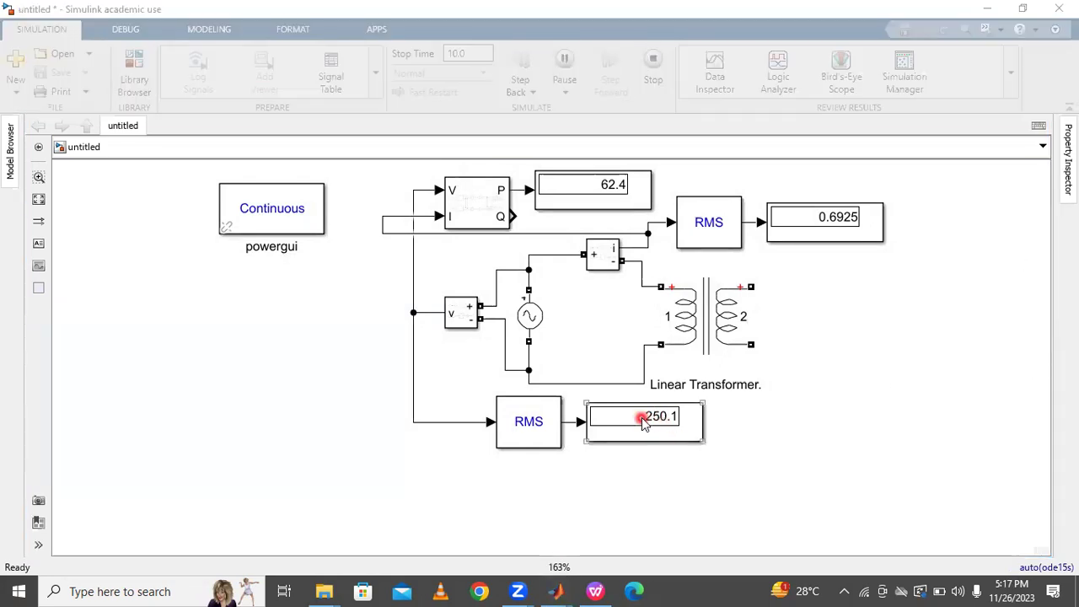
pyautogui.click(493, 331)
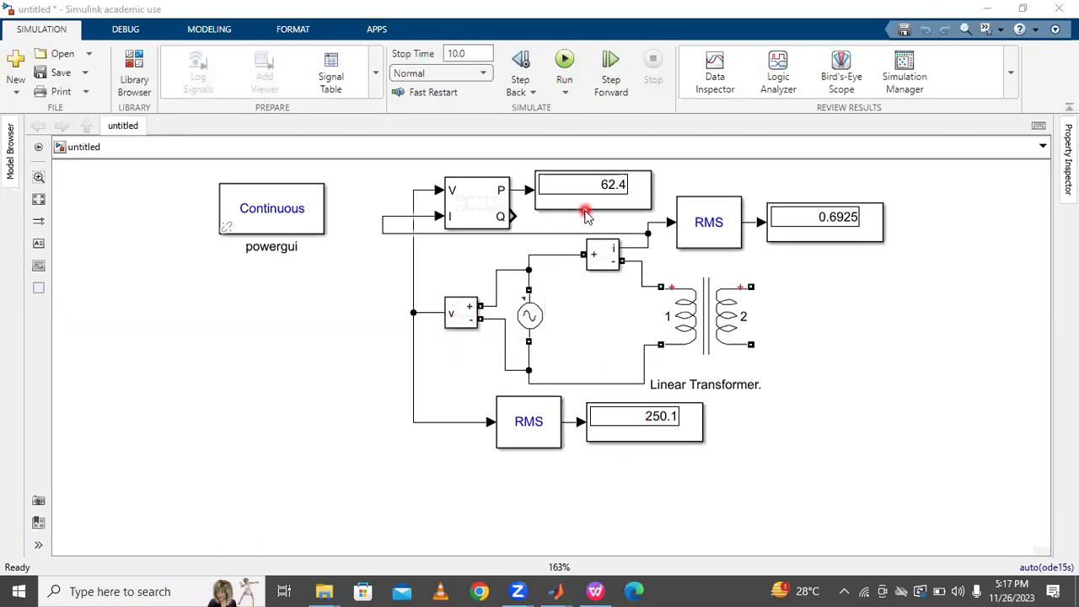
pyautogui.click(613, 194)
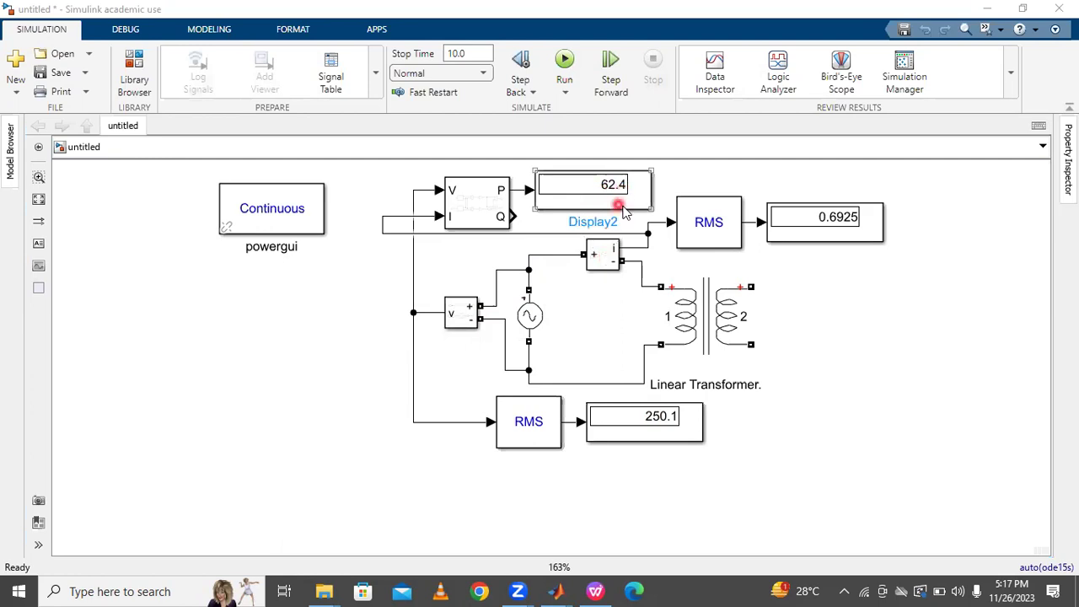
pyautogui.click(681, 261)
pyautogui.click(849, 231)
pyautogui.click(833, 261)
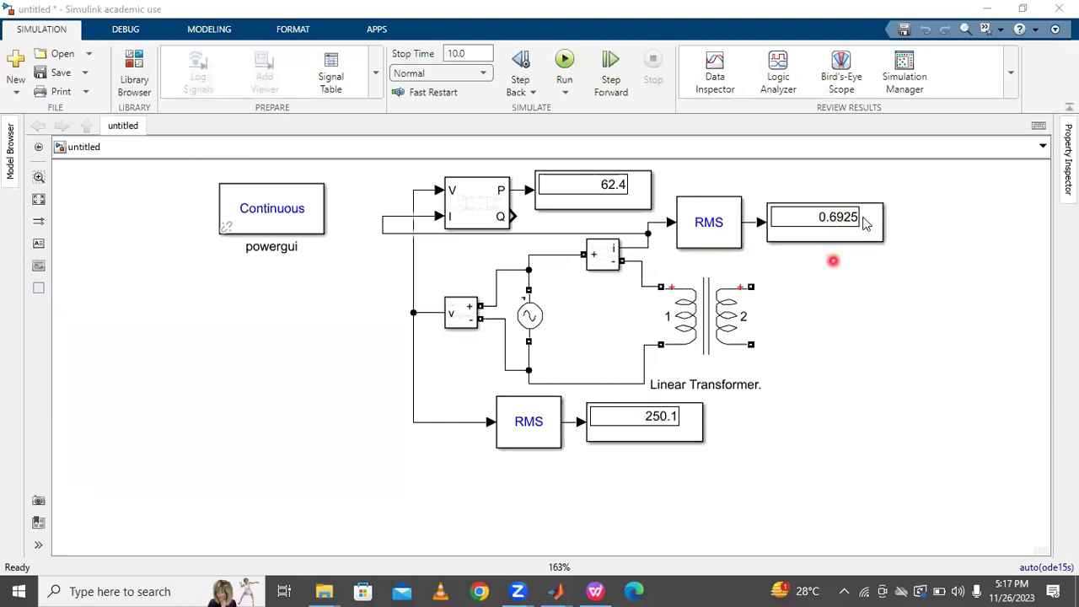
pyautogui.click(795, 230)
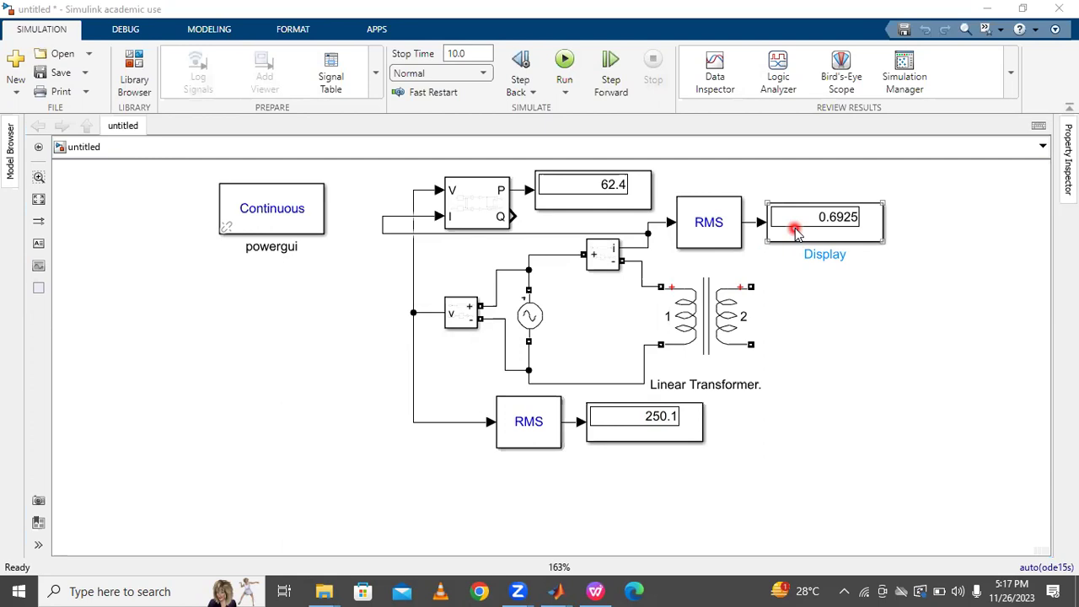
# Step: Move the powergui block and the whole transformer circuit leftward to free canvas space beside the circuit
pyautogui.moveTo(270, 221); pyautogui.dragTo(122, 216)
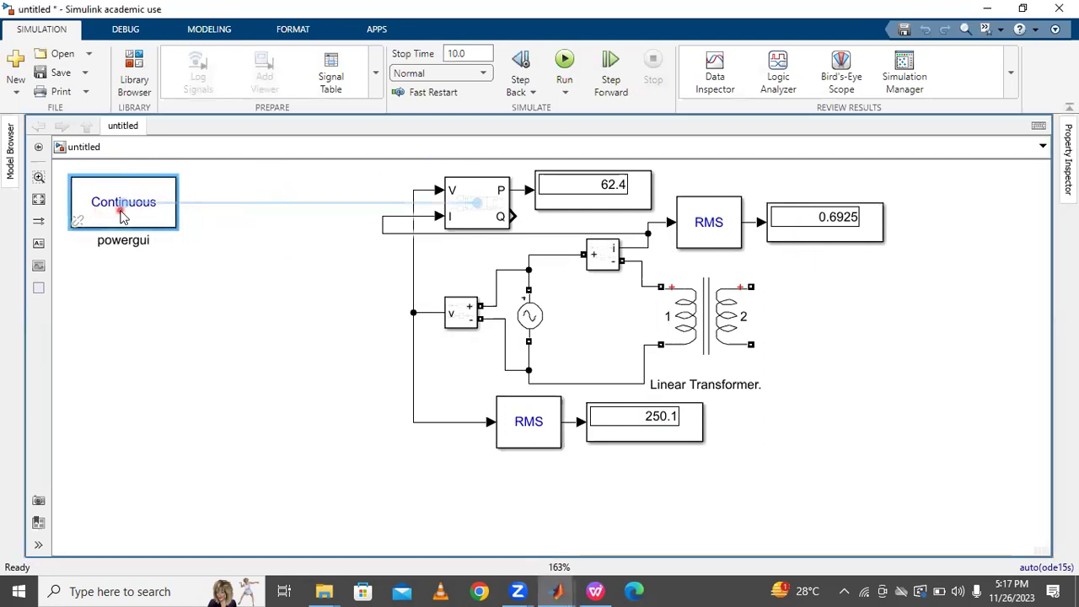
pyautogui.moveTo(318, 175); pyautogui.dragTo(935, 477)
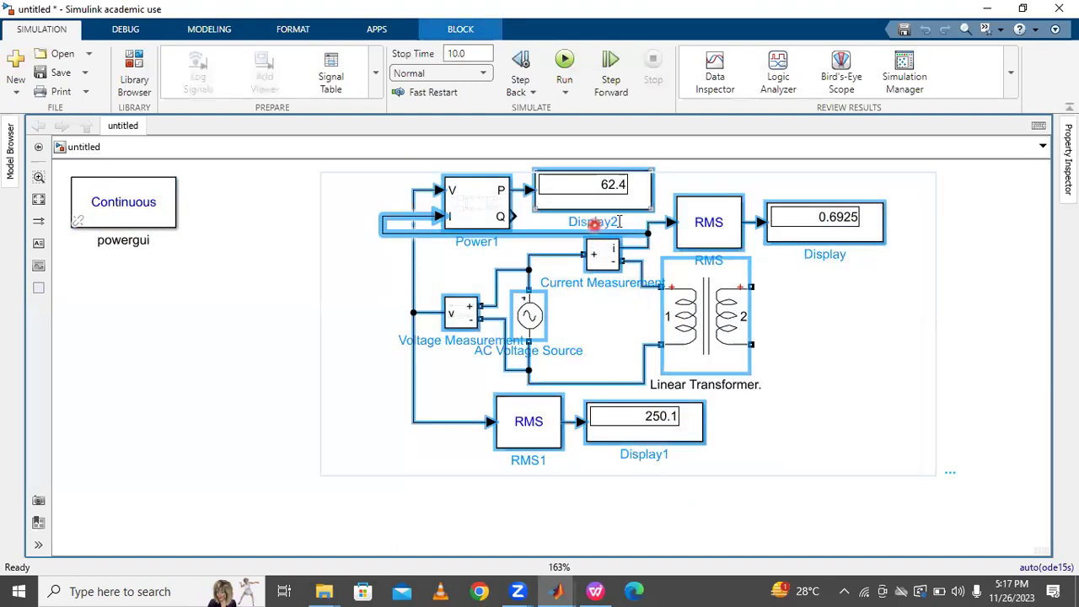
pyautogui.moveTo(697, 226); pyautogui.dragTo(474, 287)
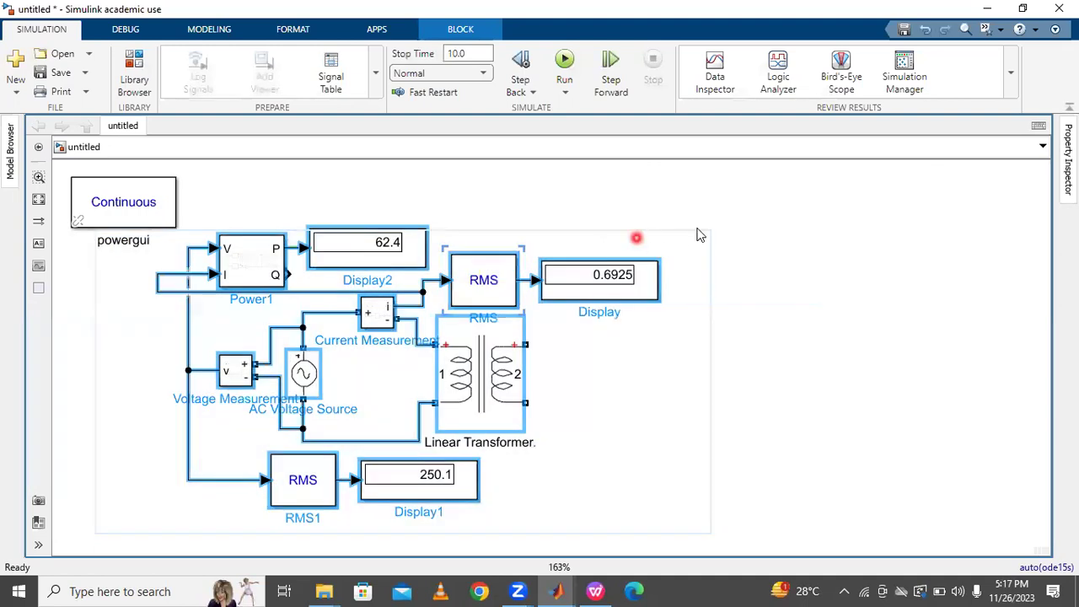
pyautogui.click(798, 220)
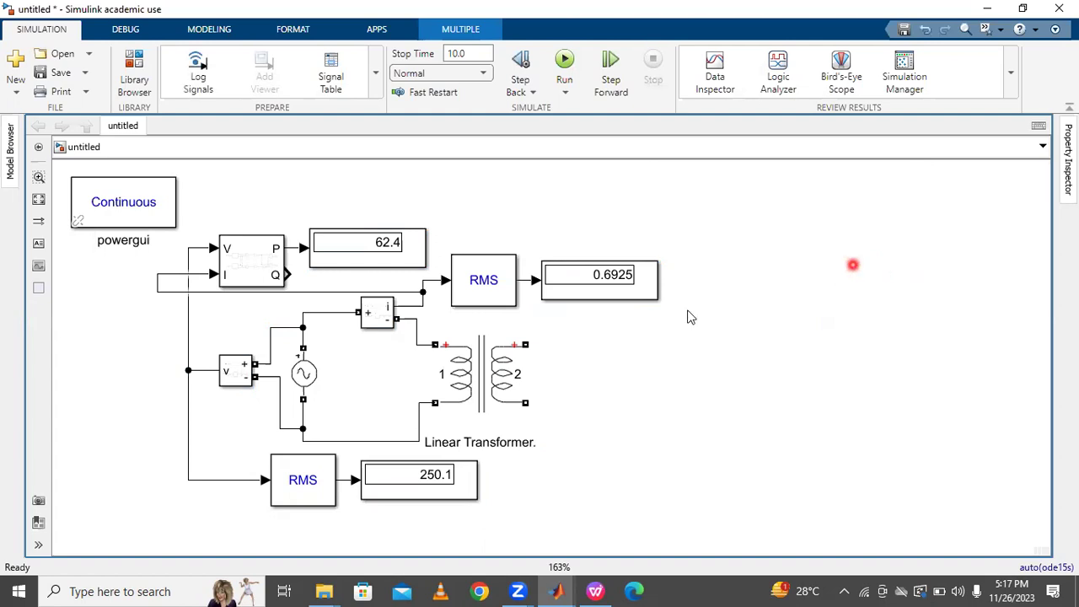
# Step: Review the Linear Transformer's winding 1, winding 2 and magnetization parameters, and close them unchanged
pyautogui.doubleClick(474, 378)
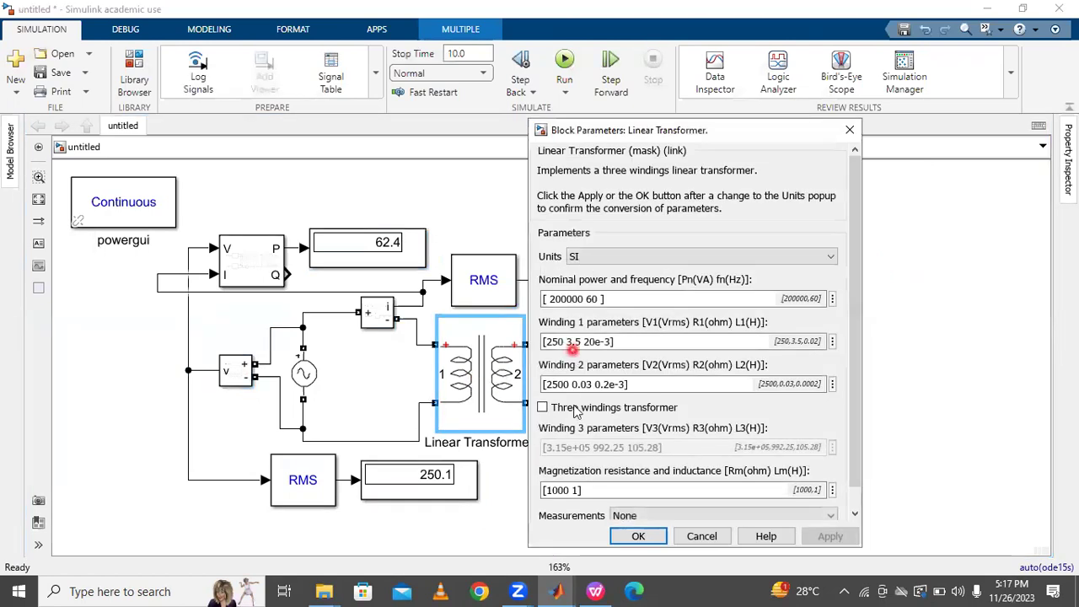
pyautogui.click(562, 434)
pyautogui.click(588, 489)
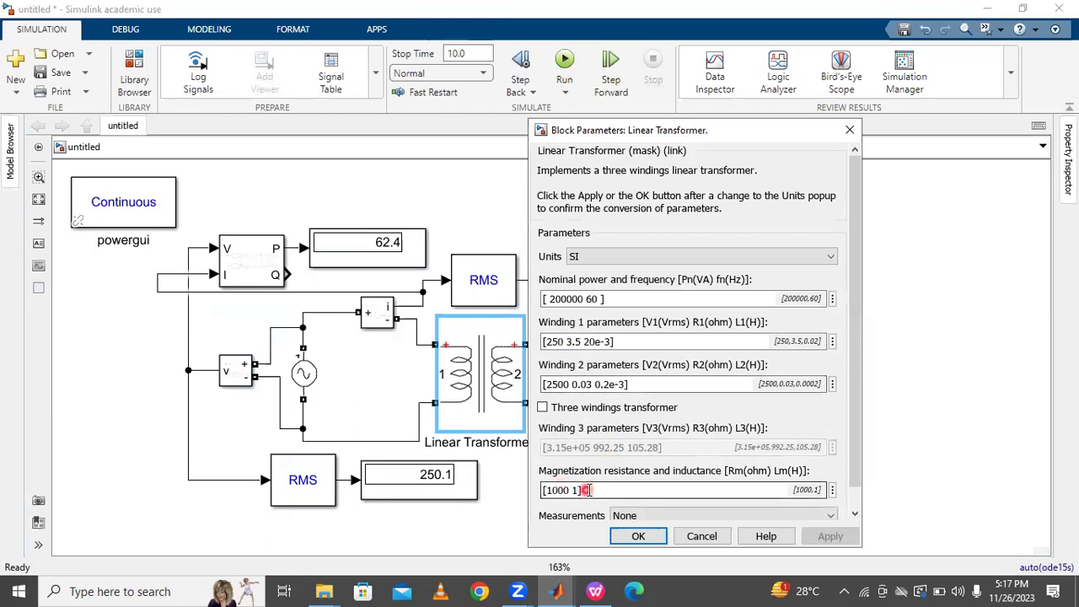
pyautogui.click(735, 254)
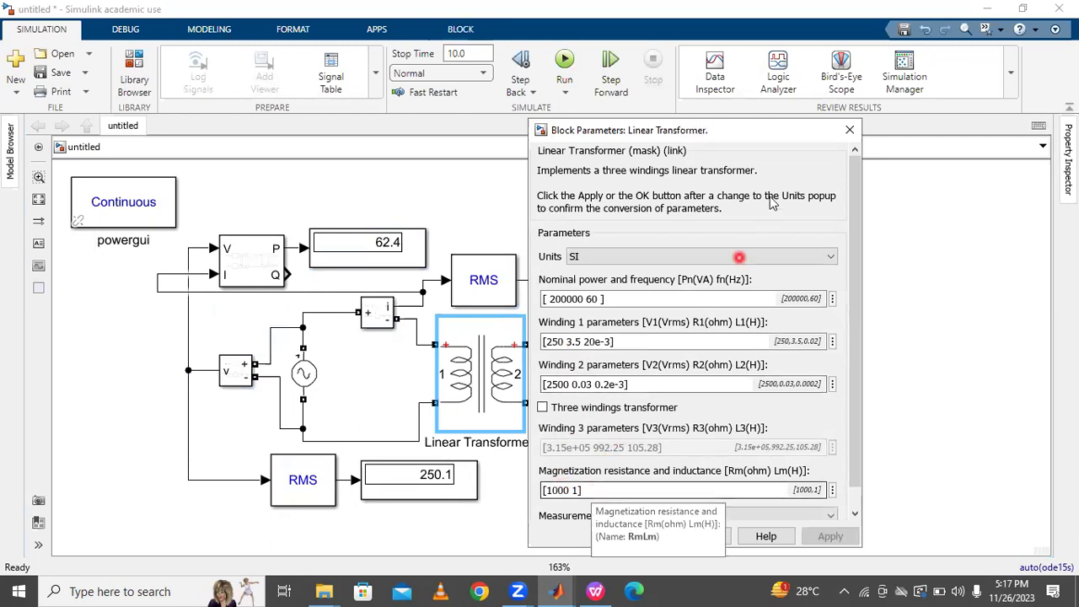
pyautogui.click(581, 365)
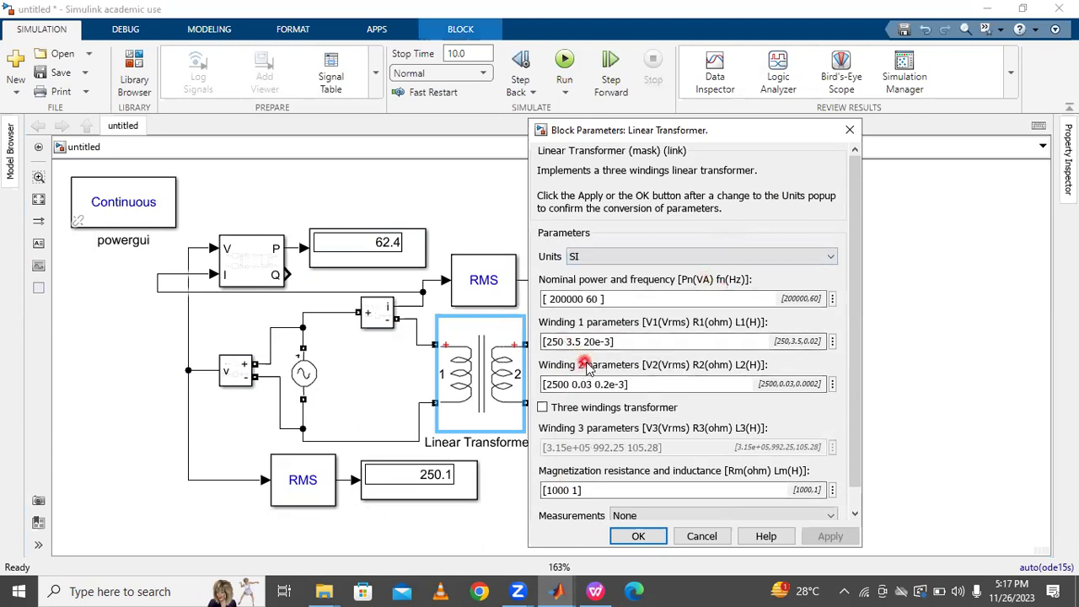
pyautogui.click(811, 229)
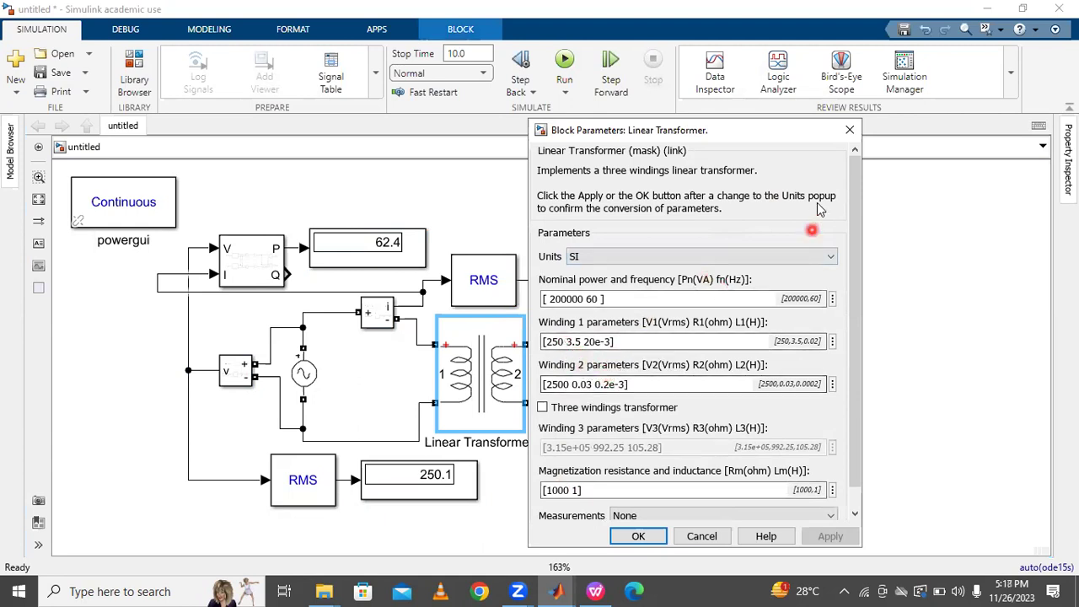
pyautogui.click(849, 130)
pyautogui.click(663, 378)
pyautogui.click(674, 342)
pyautogui.click(789, 316)
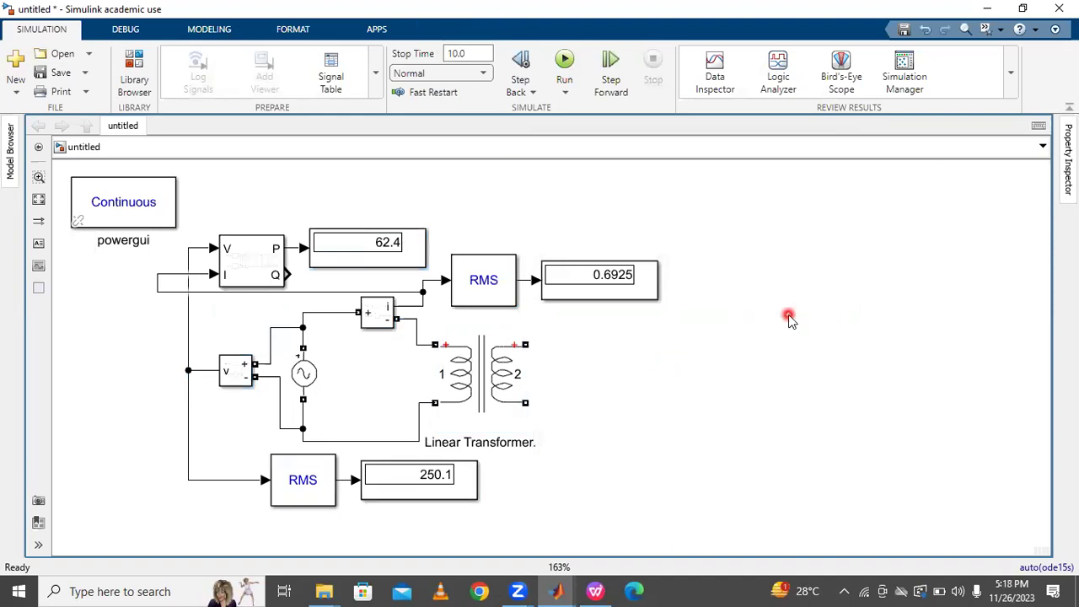
# Step: Add a Simulink Subsystem block on the empty canvas beside the transformer circuit
pyautogui.doubleClick(748, 334)
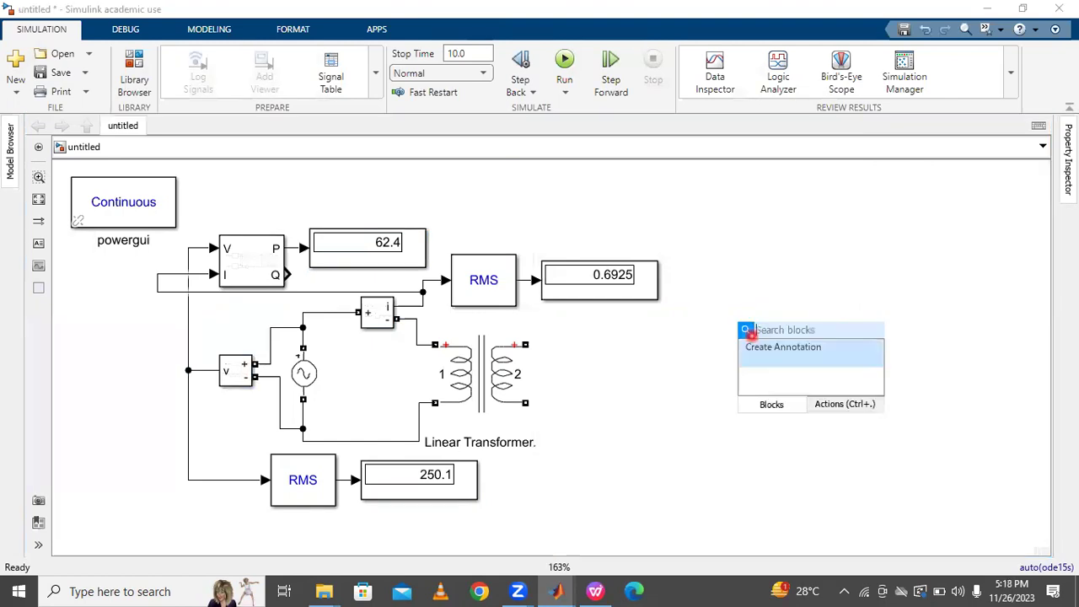
pyautogui.write('su')
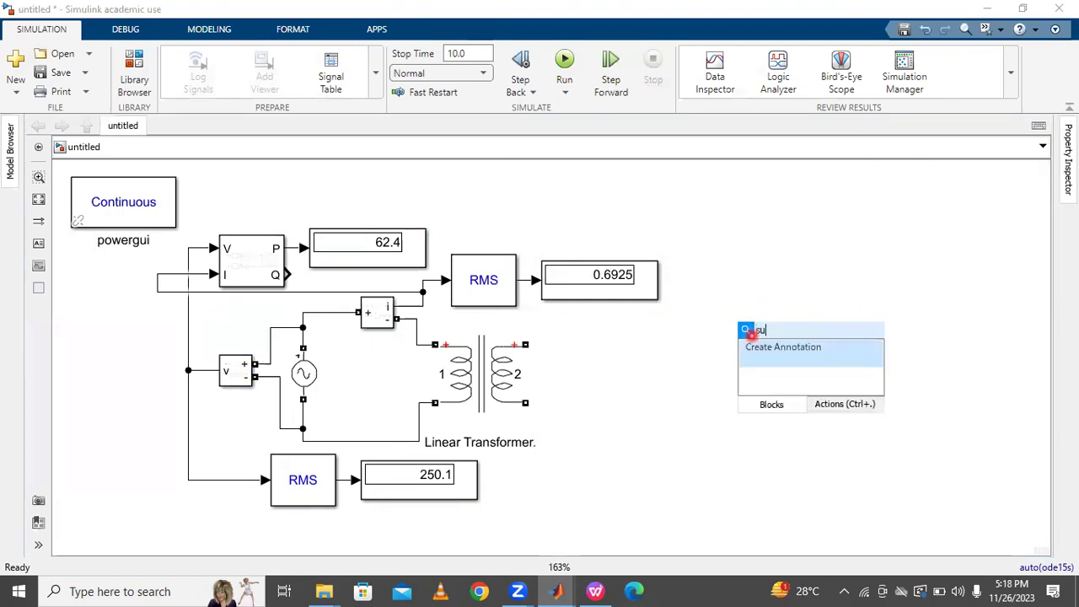
pyautogui.write('b')
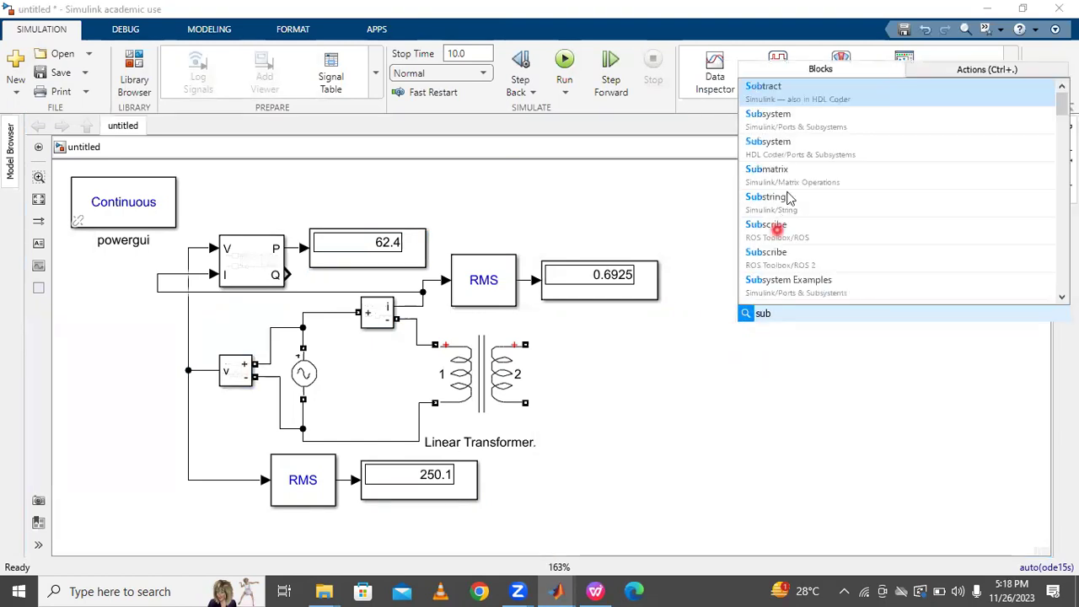
pyautogui.click(788, 121)
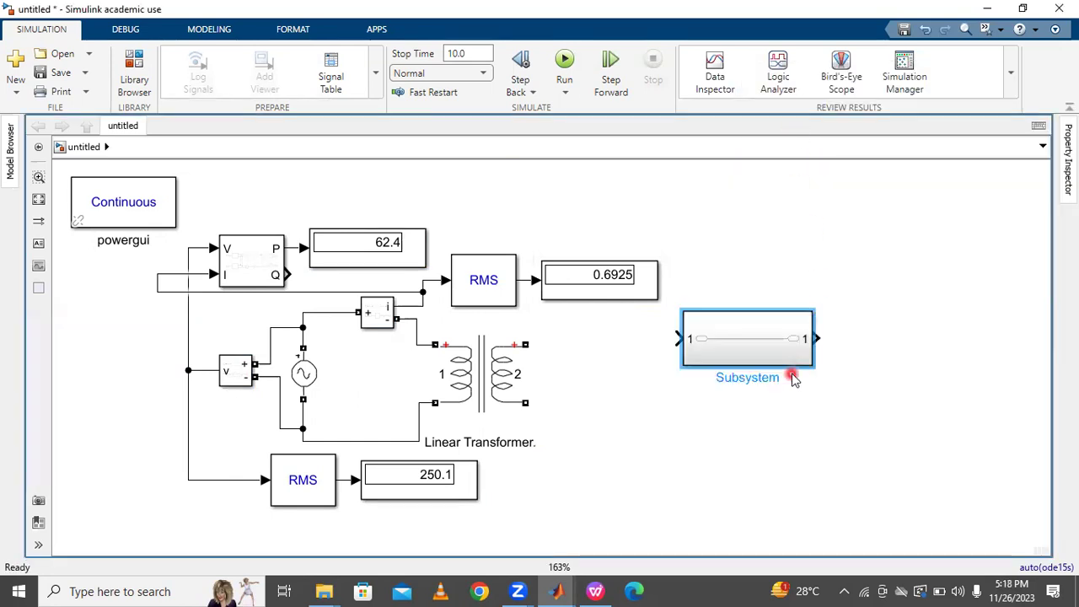
# Step: Switch to TRANSFORMER.pptx in WPS Office and look up the no-load formulas and the subsystem diagram on slide 13
pyautogui.click(595, 591)
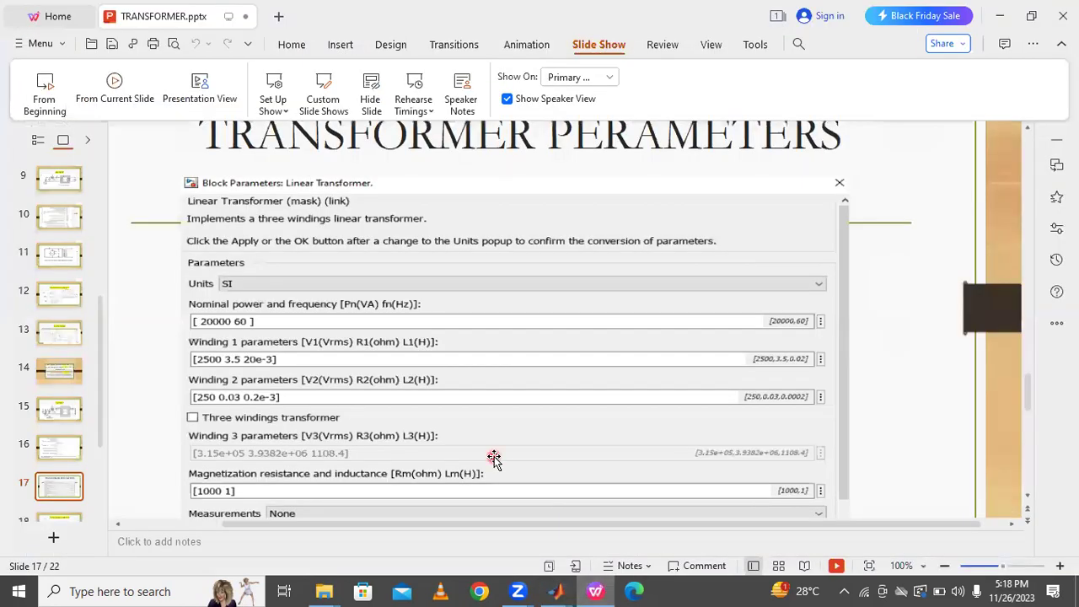
pyautogui.scroll(5, 436, 419)
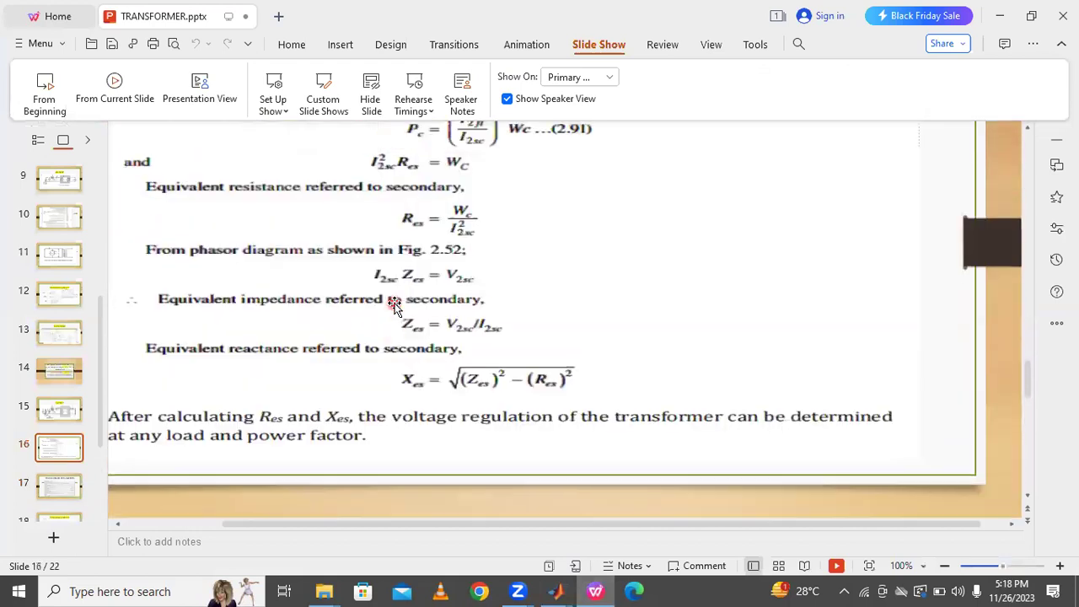
pyautogui.scroll(6, 391, 303)
pyautogui.click(74, 218)
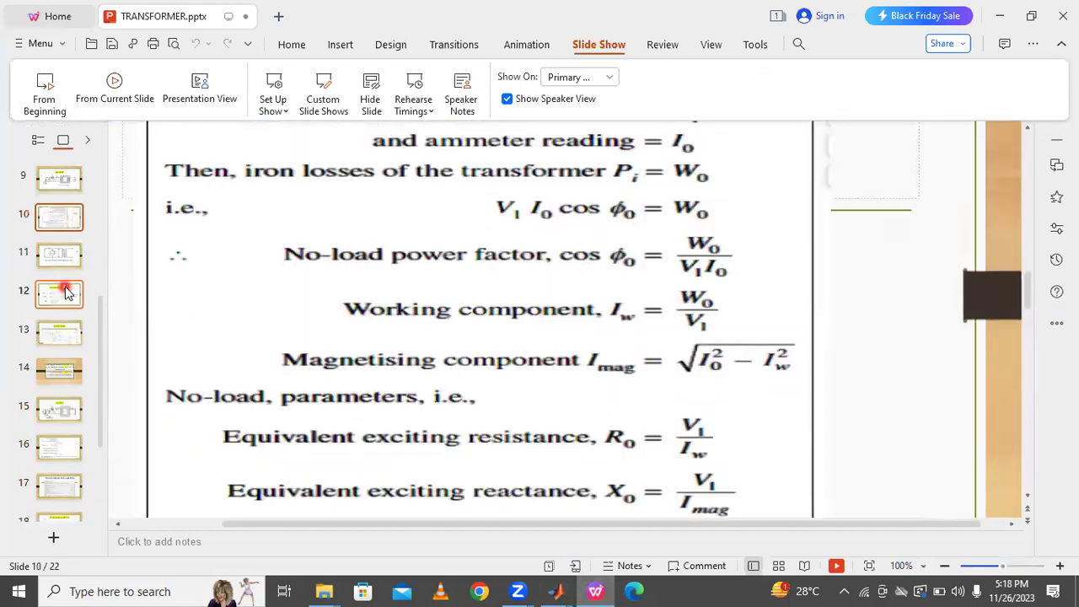
pyautogui.click(67, 292)
pyautogui.click(61, 336)
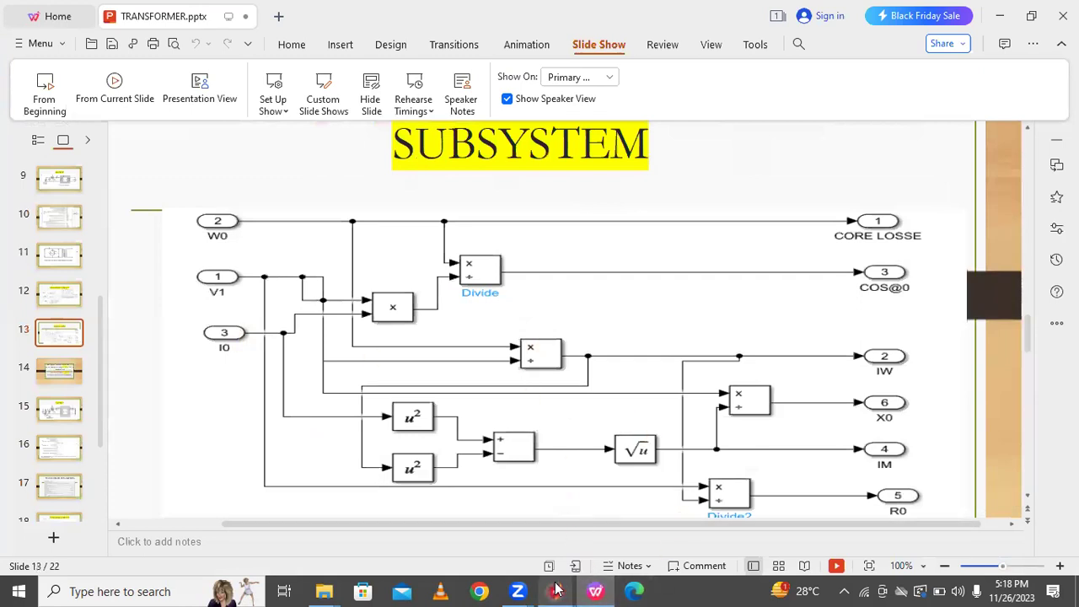
# Step: Switch back to the untitled Simulink model and open the Subsystem block beside the transformer circuit
pyautogui.moveTo(556, 590)
pyautogui.click(799, 544)
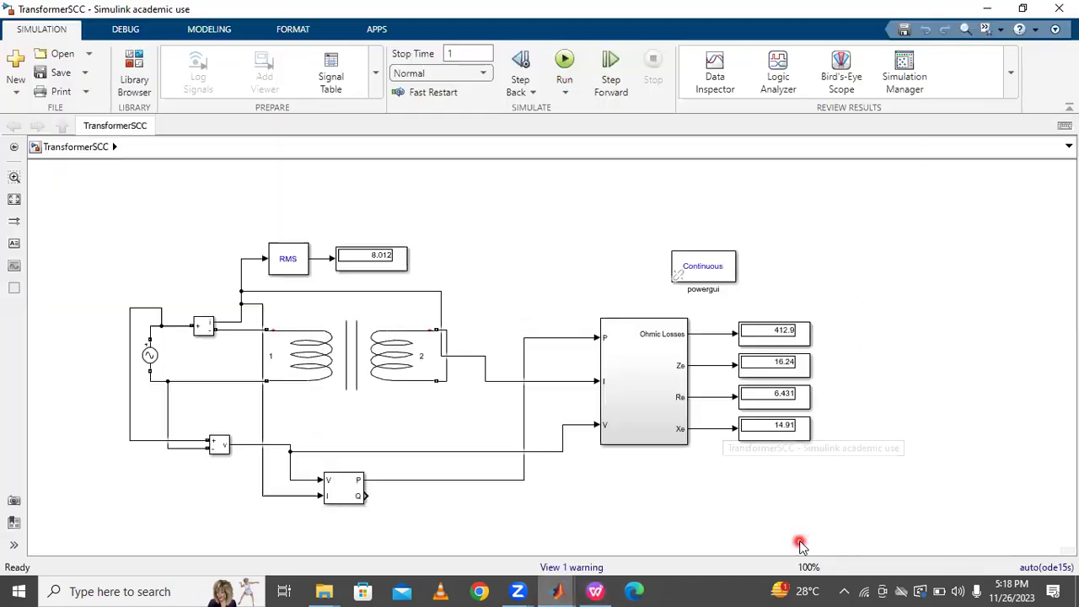
pyautogui.moveTo(556, 590)
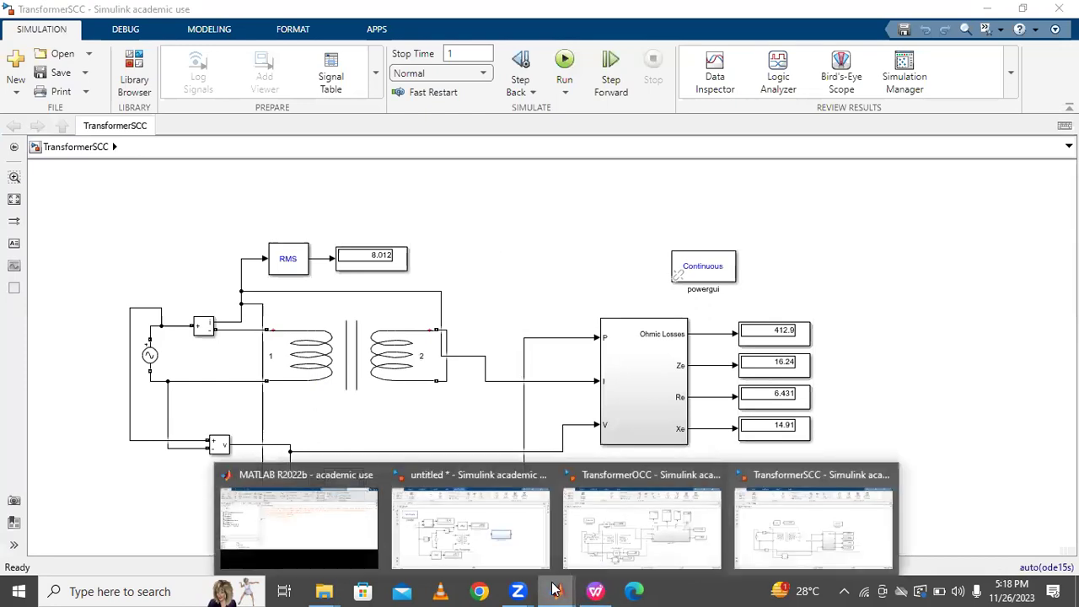
pyautogui.click(492, 553)
pyautogui.doubleClick(750, 346)
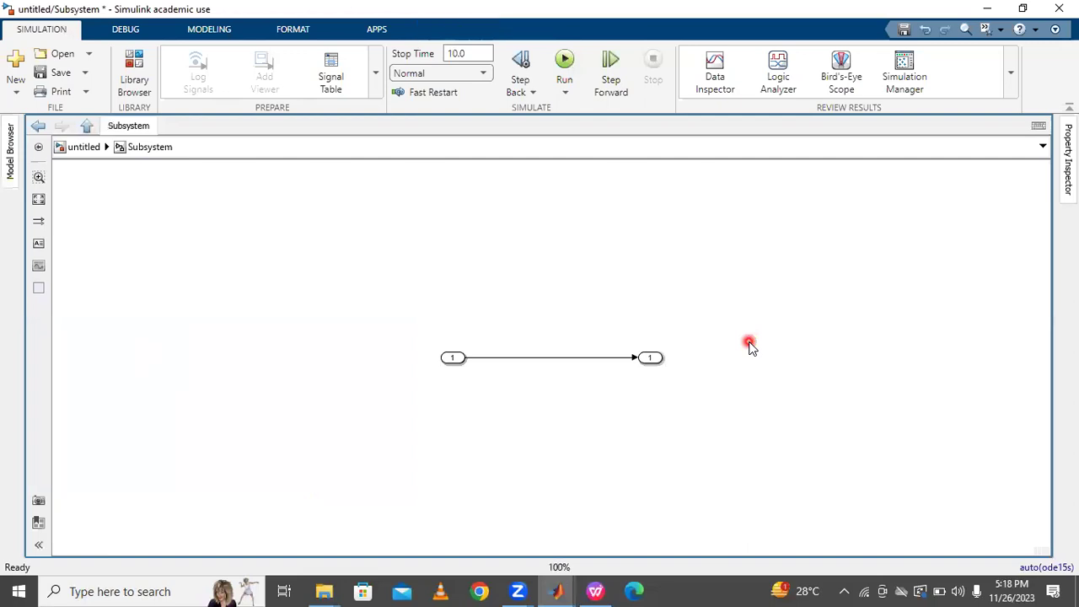
pyautogui.moveTo(430, 325); pyautogui.dragTo(665, 386)
pyautogui.moveTo(573, 361); pyautogui.dragTo(575, 403)
pyautogui.click(438, 331)
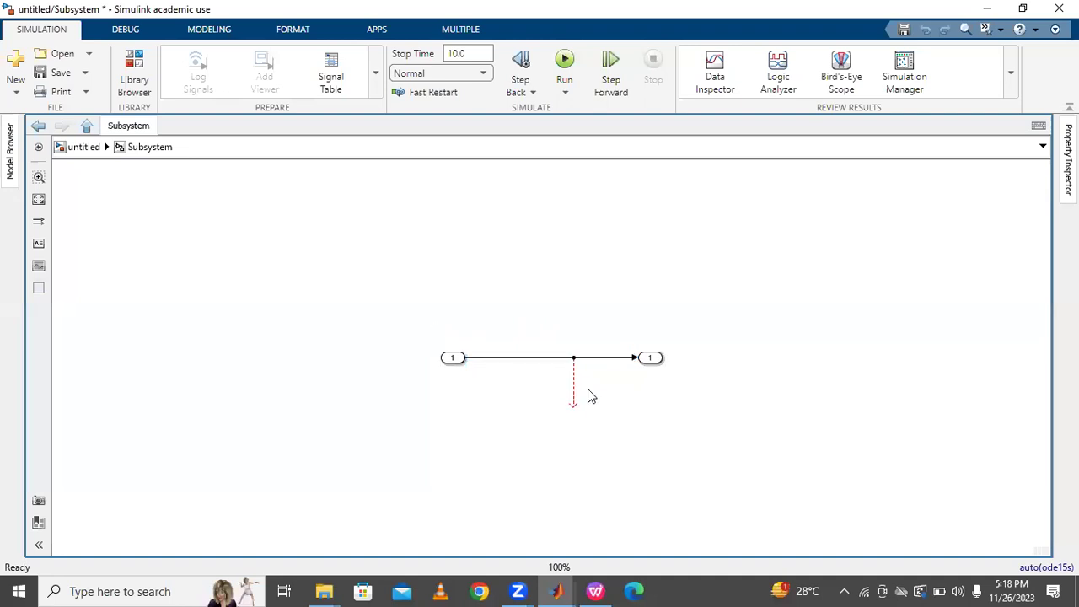
pyautogui.click(574, 392)
pyautogui.press('Delete')
# Step: Duplicate the connected input and output port pair twice below the original, for three pairs inside the subsystem
pyautogui.moveTo(398, 316); pyautogui.dragTo(649, 446)
pyautogui.click(439, 306)
pyautogui.moveTo(396, 295); pyautogui.dragTo(713, 478)
pyautogui.click(557, 345)
pyautogui.moveTo(553, 299); pyautogui.dragTo(430, 330)
pyautogui.click(433, 281)
pyautogui.click(681, 331)
pyautogui.press('Delete')
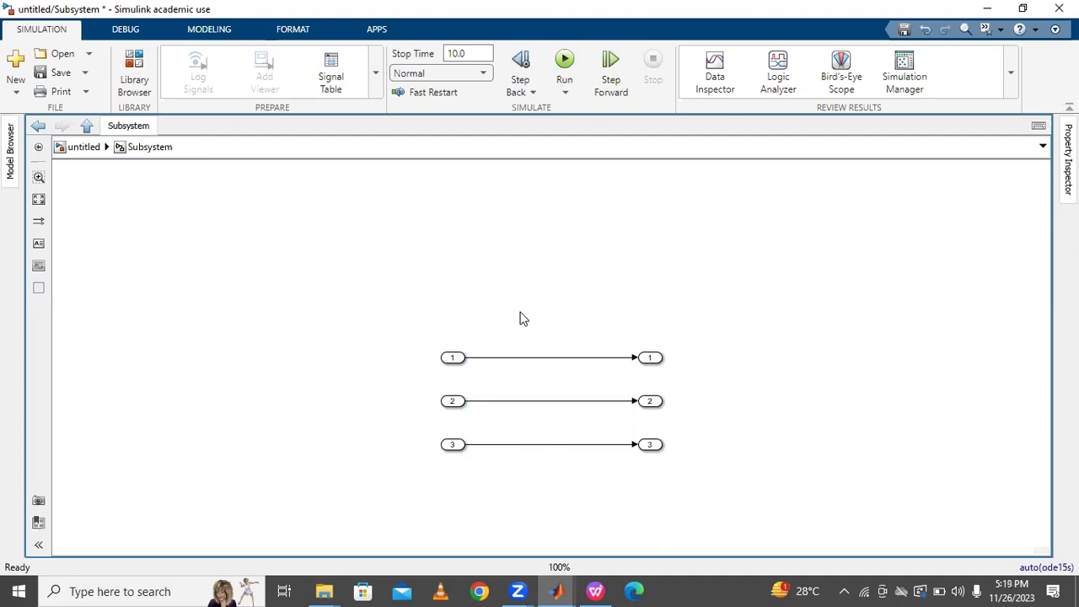
# Step: Rename the subsystem's first input port as W0
pyautogui.doubleClick(453, 357)
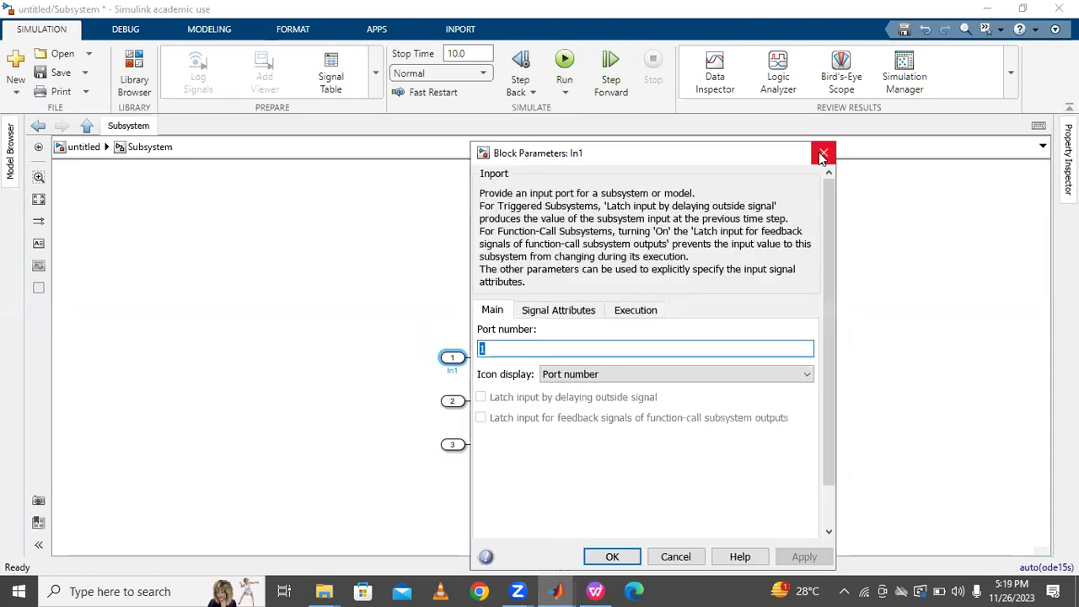
pyautogui.click(824, 155)
pyautogui.click(453, 358)
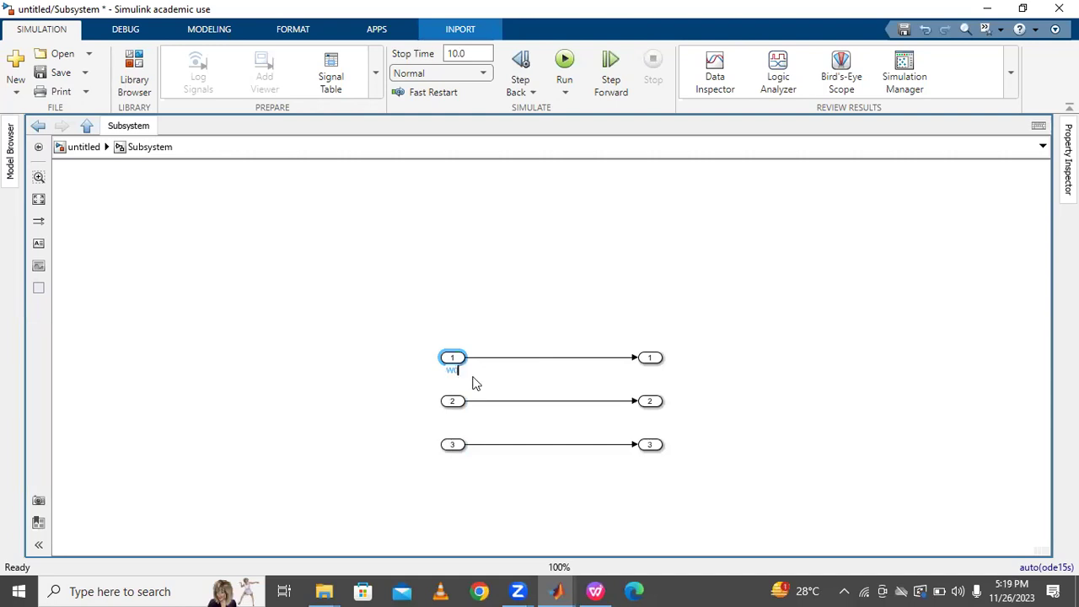
# Step: Rename the subsystem's second input port as V1
pyautogui.click(460, 410)
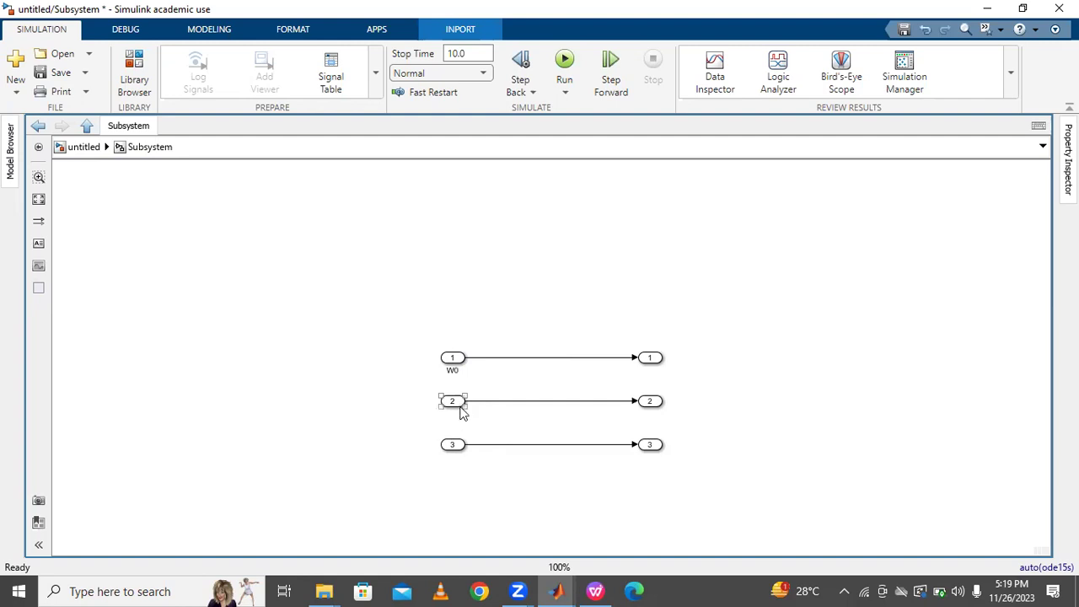
pyautogui.moveTo(459, 408); pyautogui.dragTo(464, 410)
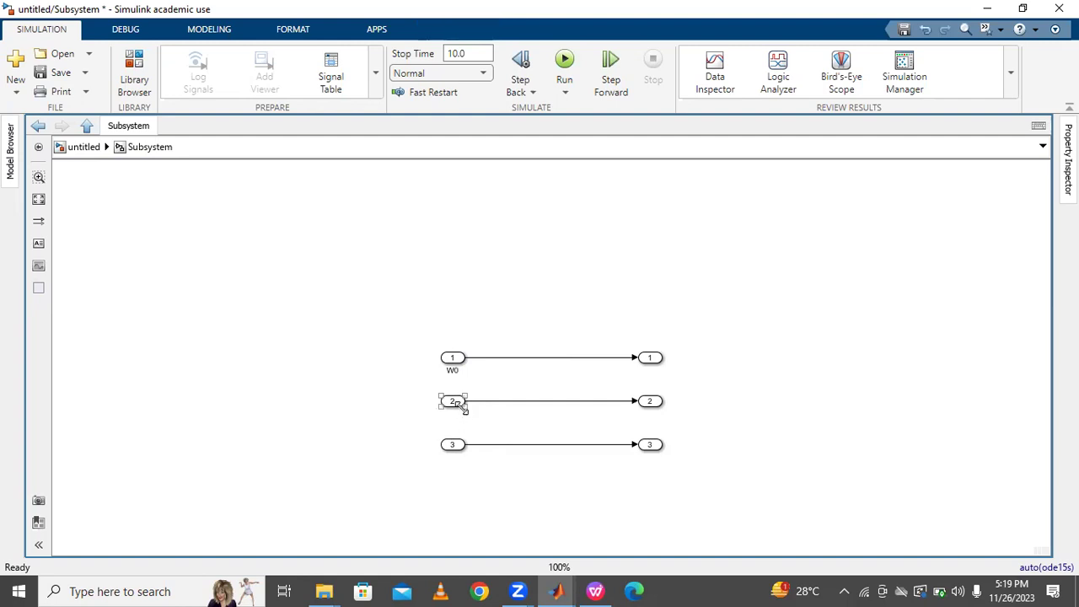
pyautogui.click(460, 424)
pyautogui.click(462, 410)
pyautogui.click(460, 412)
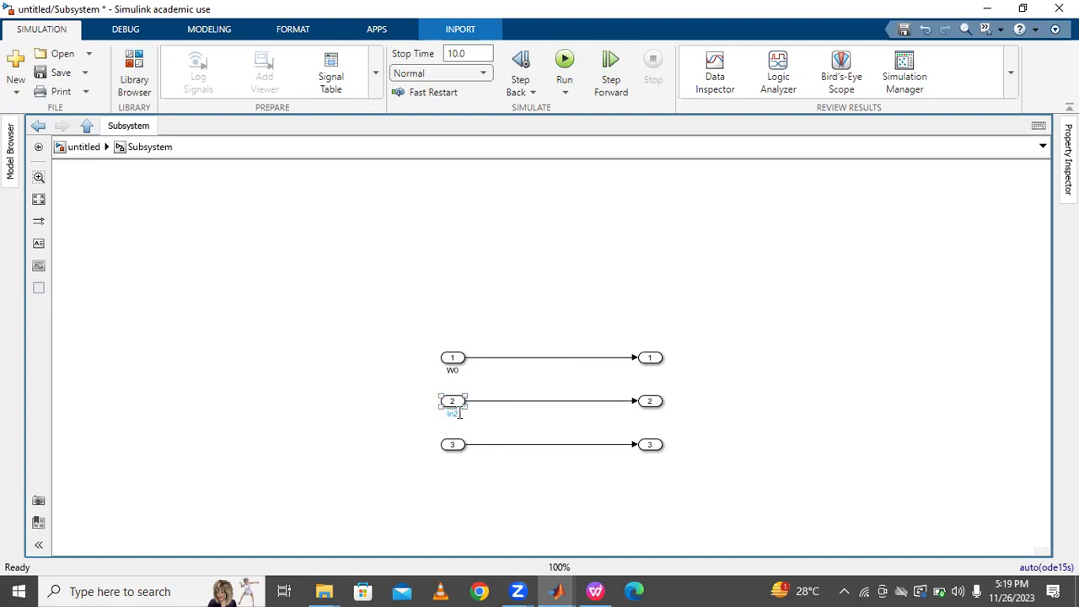
pyautogui.click(460, 412)
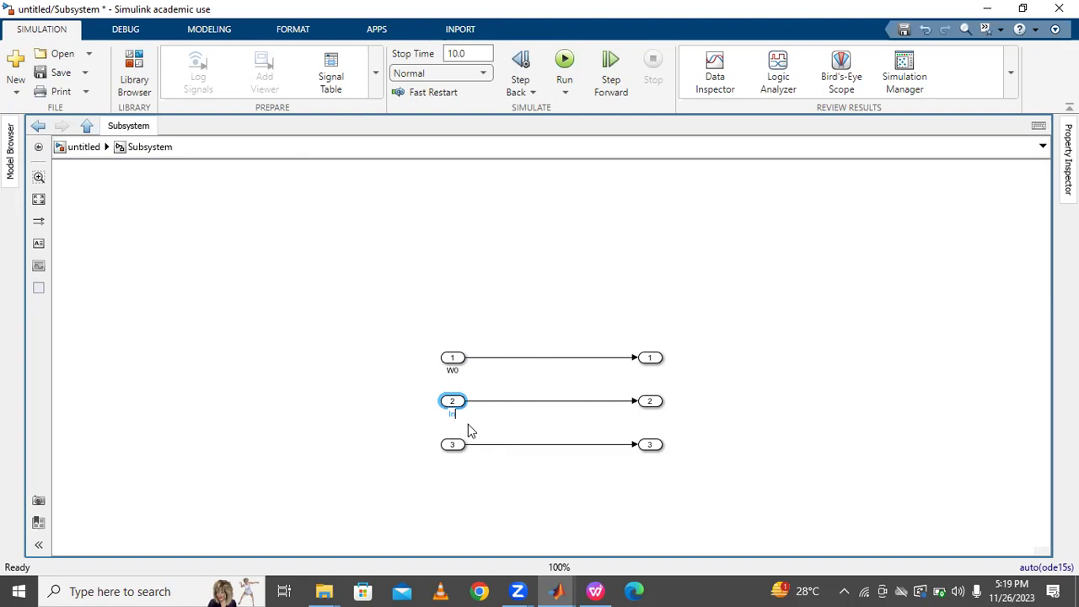
pyautogui.press('Escape')
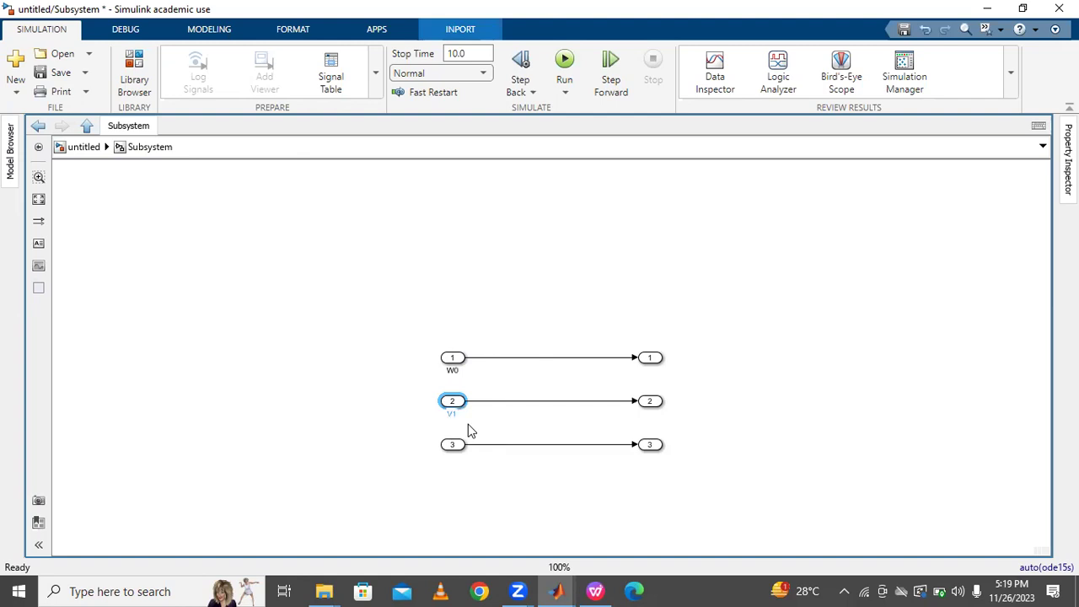
# Step: Rename the subsystem's third input port as I0 and return to the top-level model
pyautogui.click(454, 455)
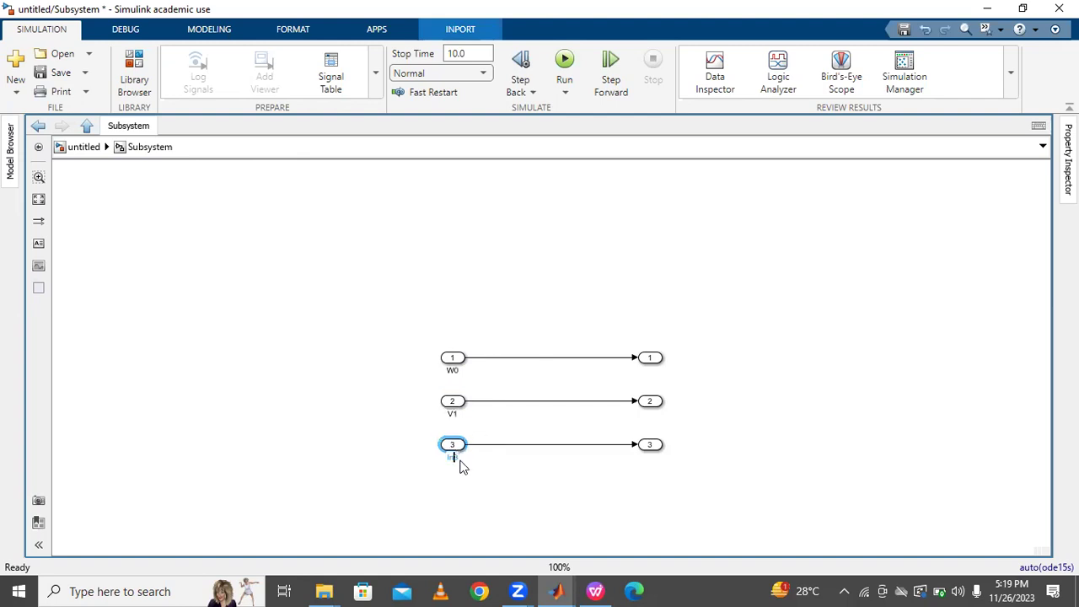
pyautogui.click(461, 460)
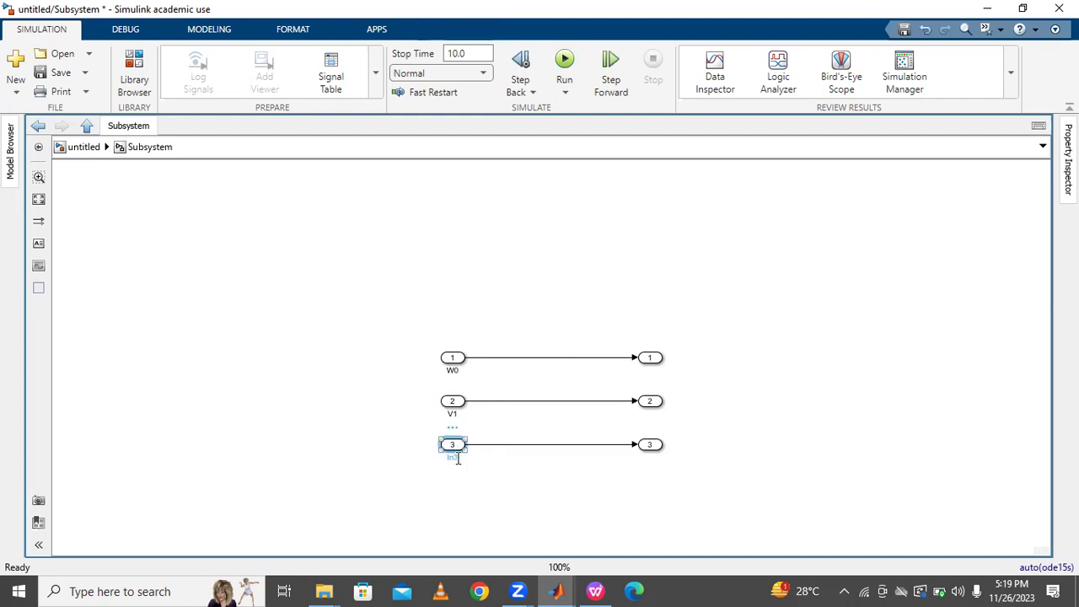
pyautogui.press('Delete')
pyautogui.hotkey('ctrl', 'z')
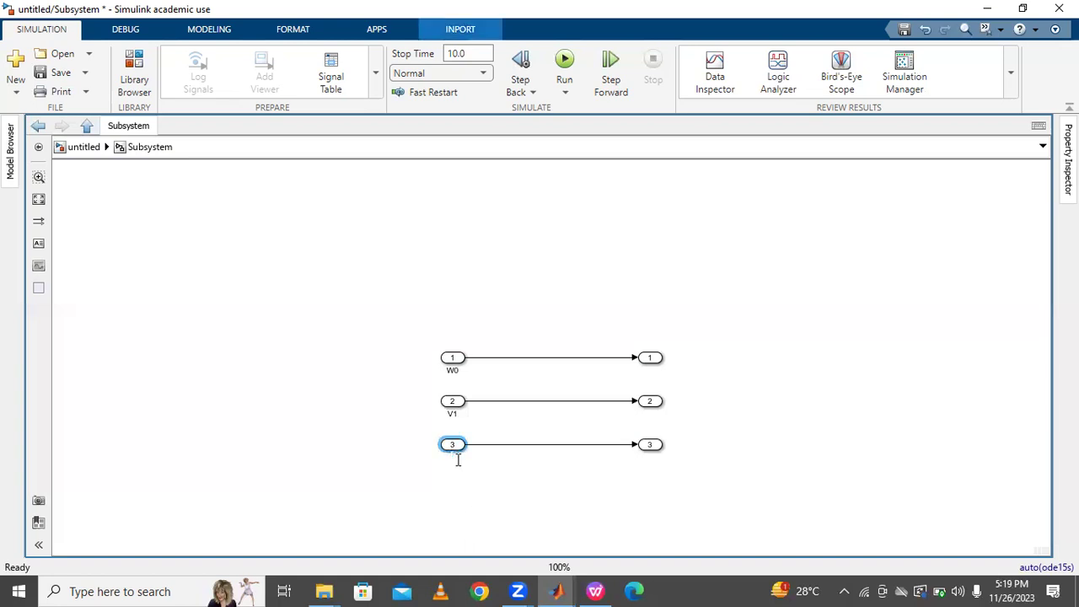
pyautogui.click(500, 484)
pyautogui.click(39, 126)
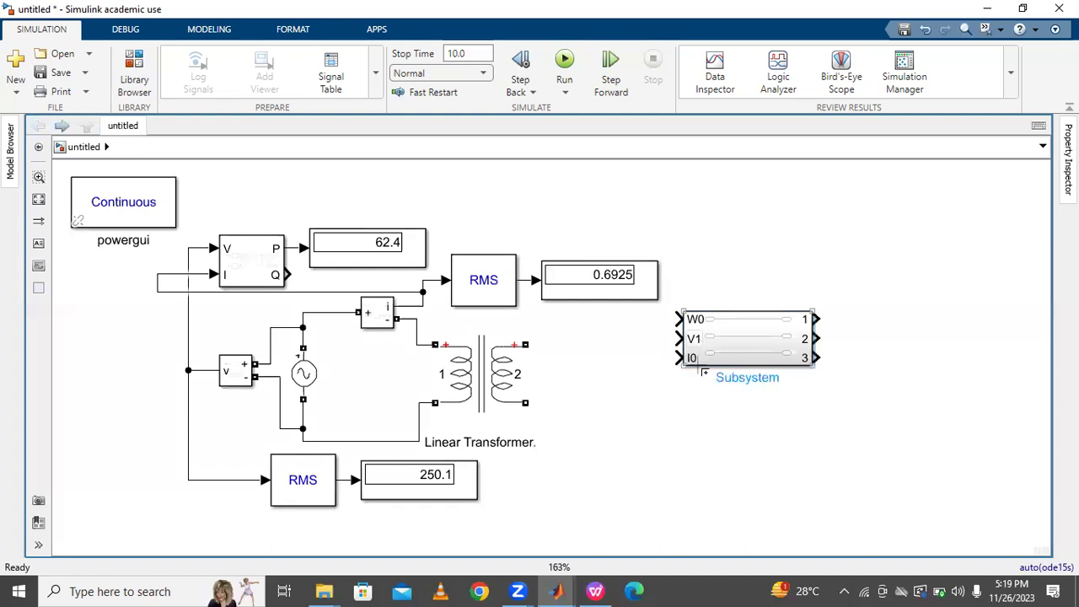
# Step: Try to wire the current RMS block's output to the subsystem's W0 input, shifting the RMS display slightly away
pyautogui.click(694, 361)
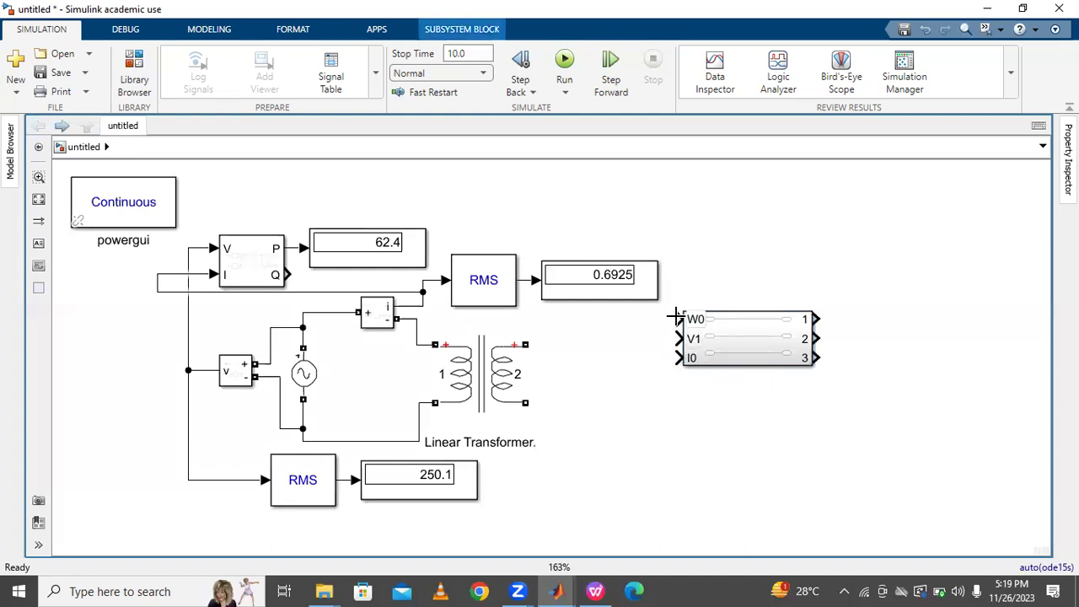
pyautogui.moveTo(677, 319); pyautogui.dragTo(526, 284)
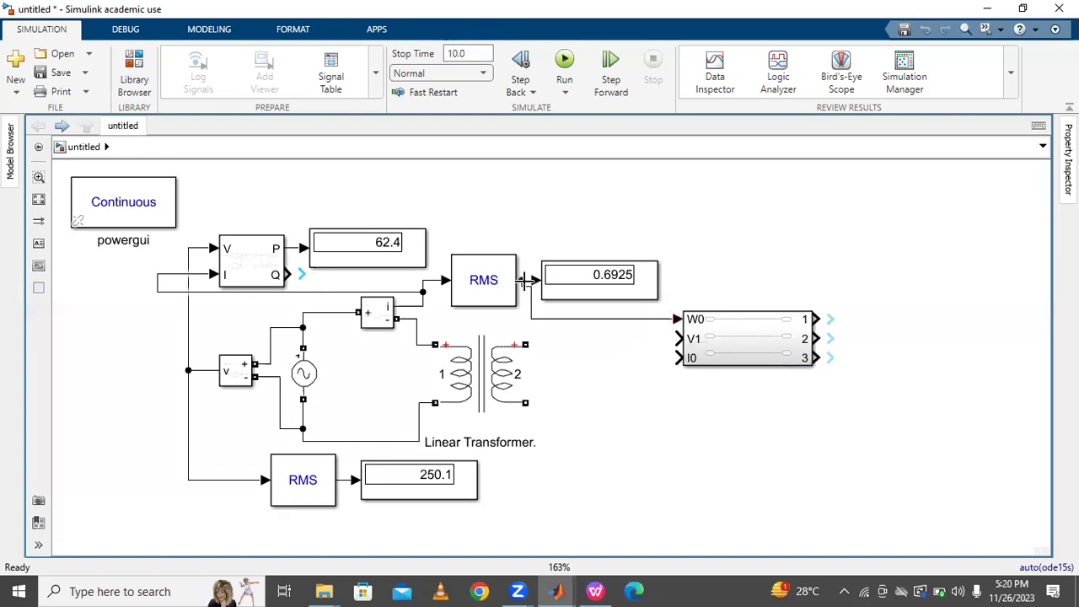
pyautogui.click(604, 281)
pyautogui.moveTo(612, 281); pyautogui.dragTo(625, 280)
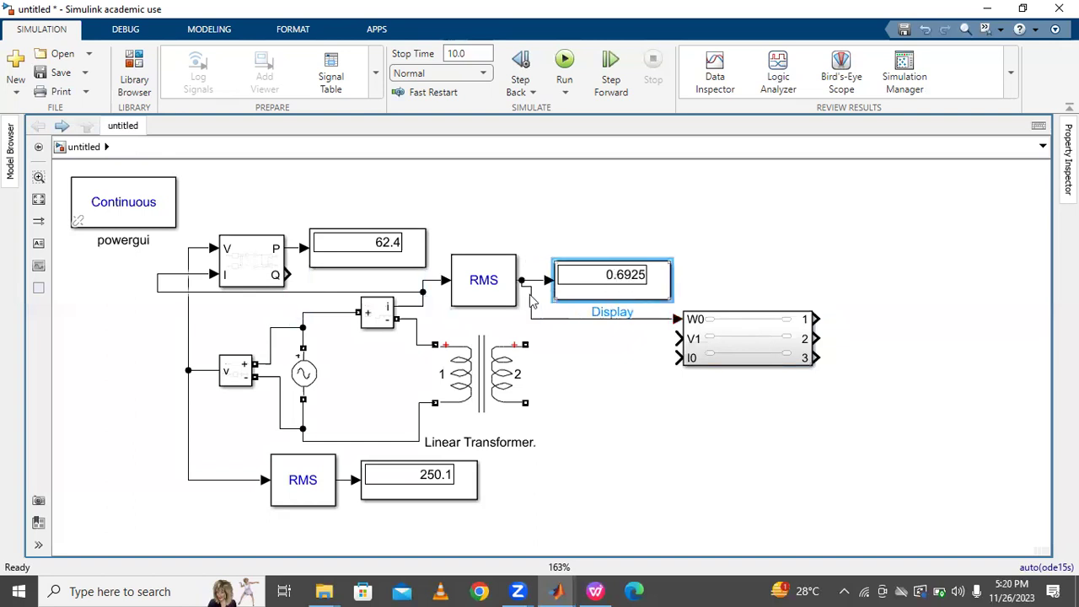
pyautogui.click(526, 305)
# Step: Connect the voltage RMS block's output to the subsystem's V1 input
pyautogui.click(676, 338)
pyautogui.moveTo(677, 338); pyautogui.dragTo(664, 407)
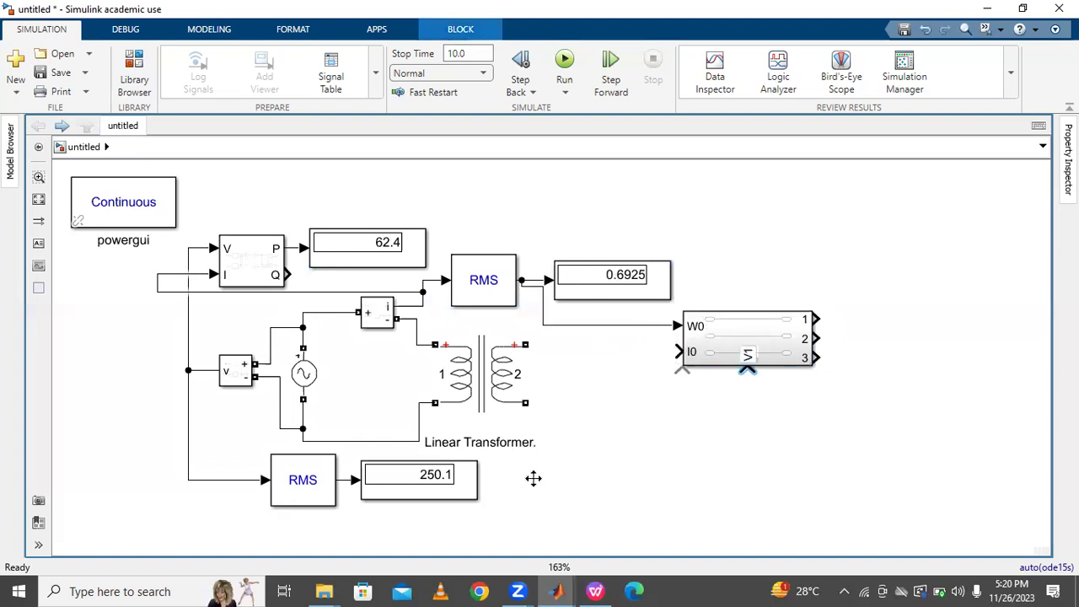
pyautogui.click(553, 511)
pyautogui.moveTo(281, 507); pyautogui.dragTo(340, 480)
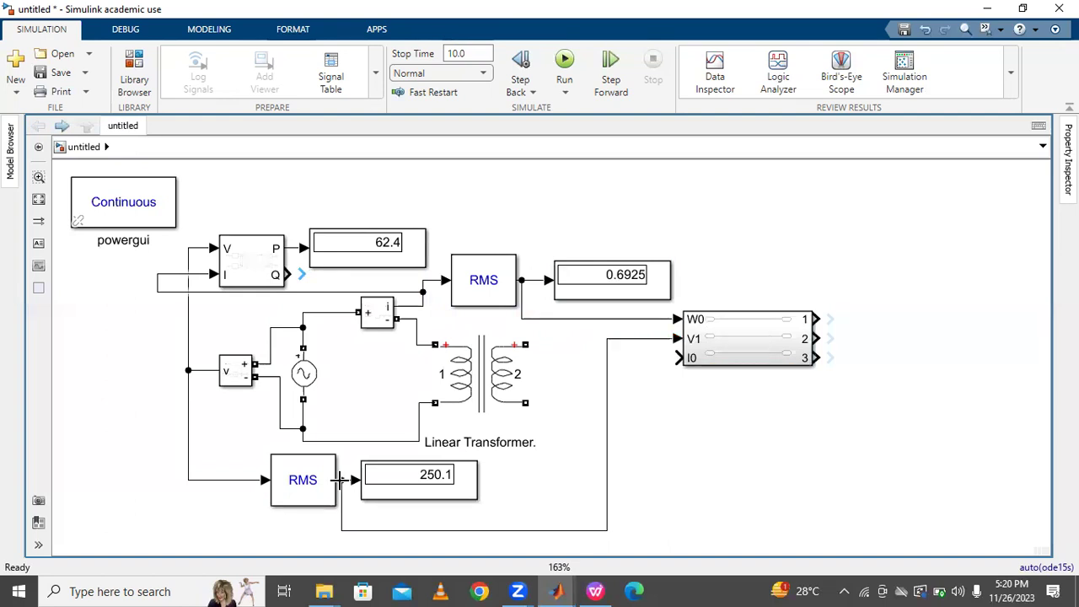
# Step: Delete the line from the current RMS block to W0 and feed W0 from the power block's P output
pyautogui.click(568, 319)
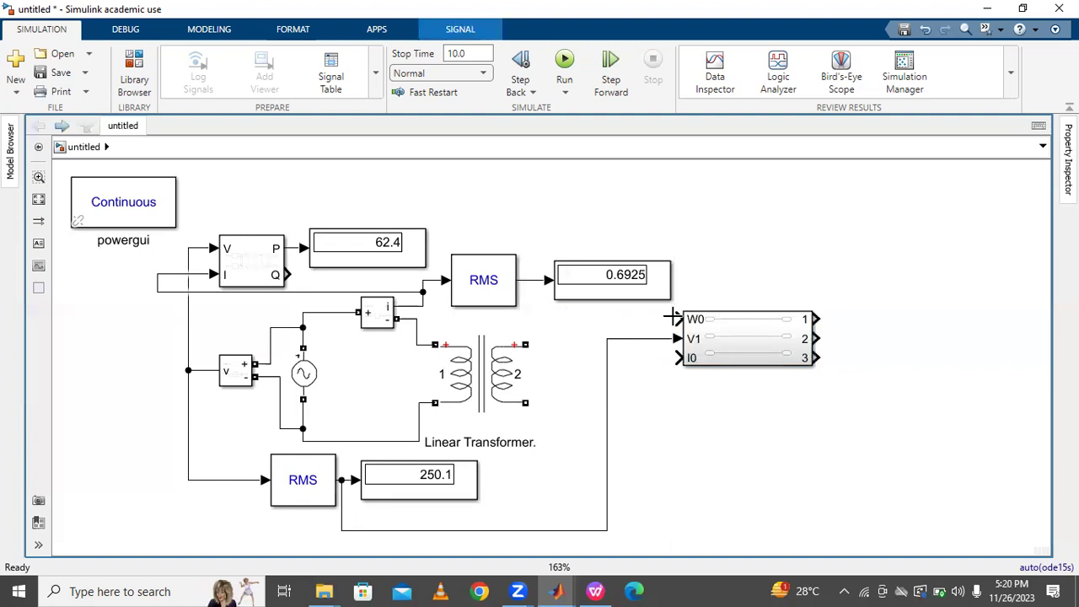
pyautogui.press('Delete')
pyautogui.moveTo(679, 319); pyautogui.dragTo(289, 255)
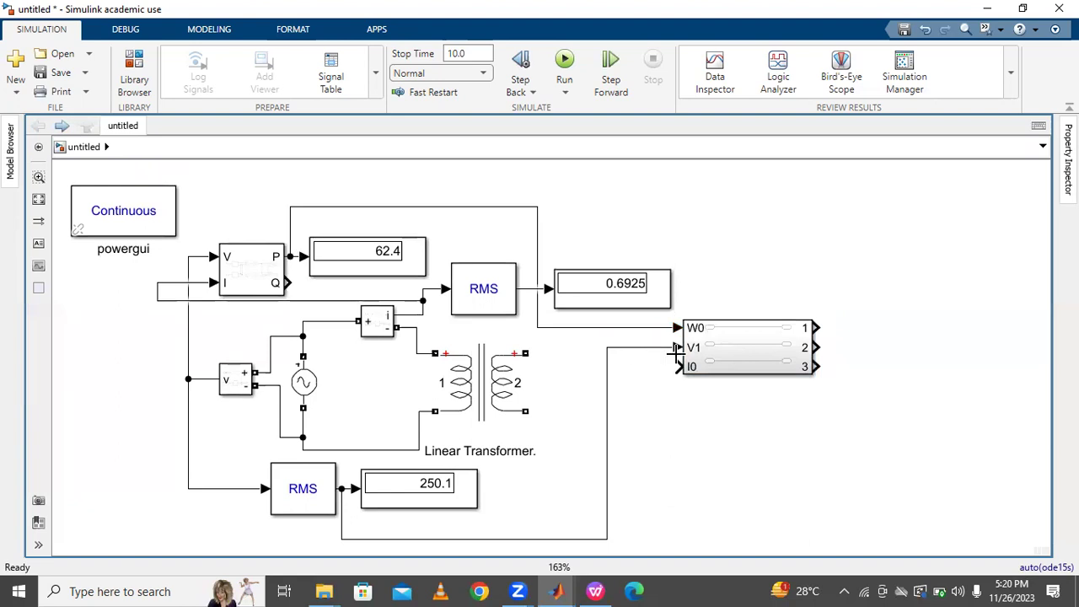
# Step: Connect the current signal entering the upper RMS block to the subsystem's I0 input
pyautogui.click(322, 495)
pyautogui.click(355, 526)
pyautogui.moveTo(678, 365); pyautogui.dragTo(429, 290)
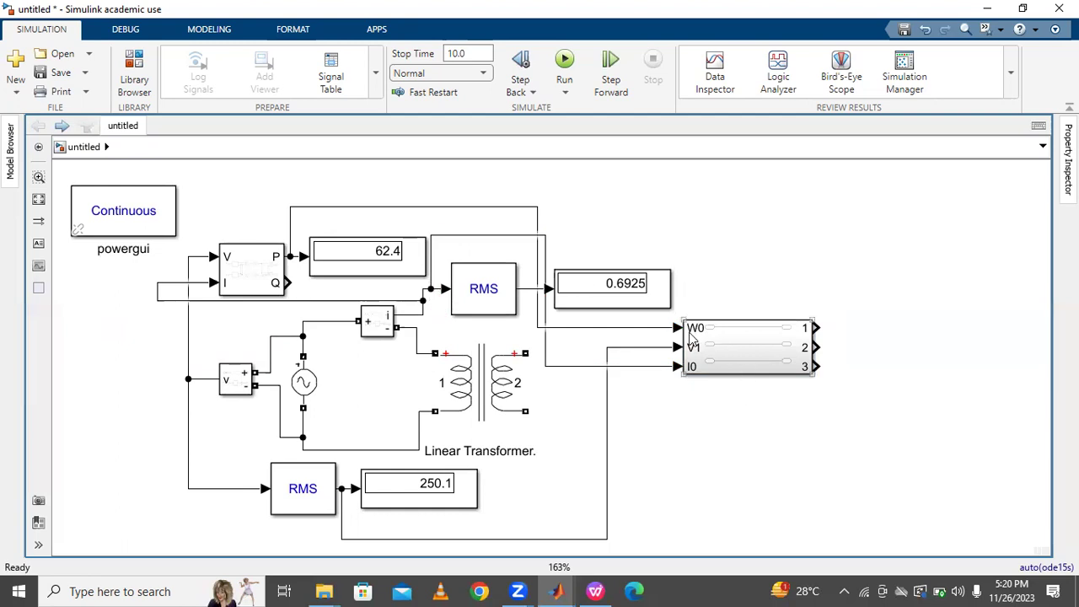
pyautogui.click(695, 361)
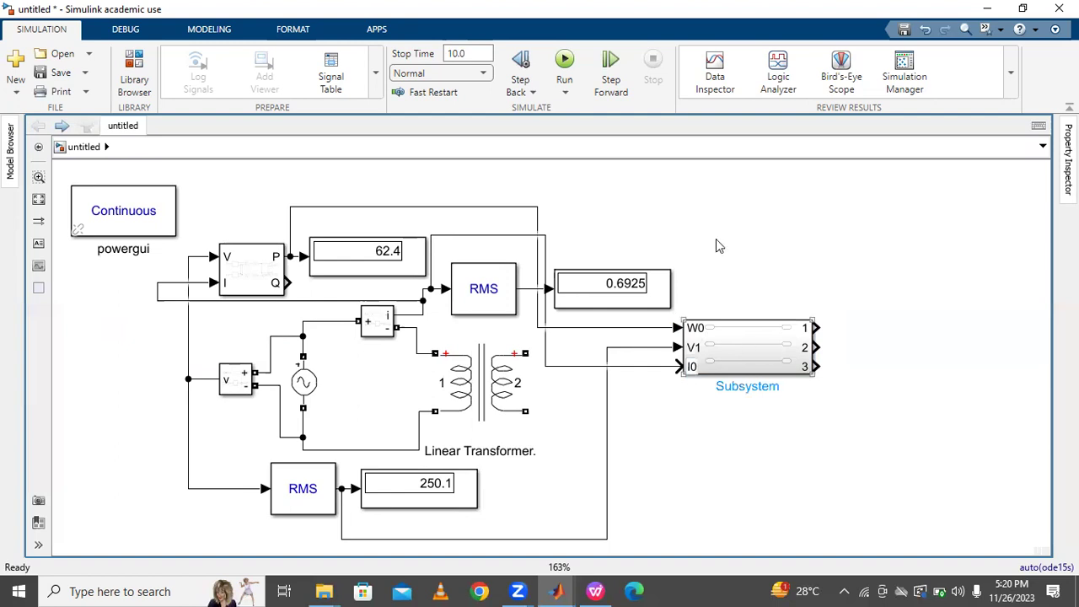
# Step: Rename the subsystem block as "Subsystem." so that its name stays shown under the block
pyautogui.click(768, 388)
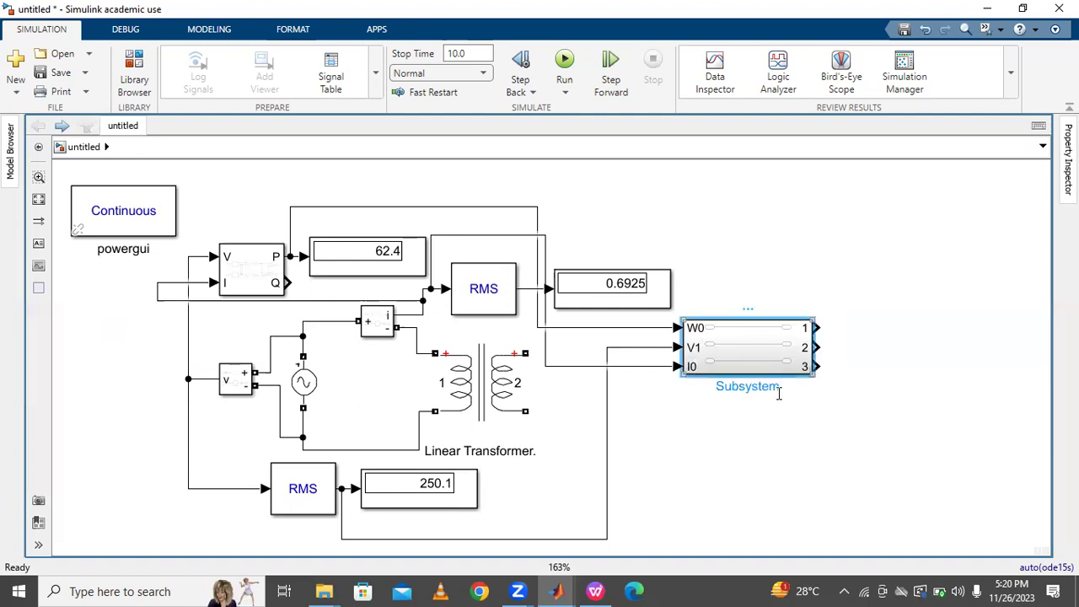
pyautogui.click(778, 390)
pyautogui.write('.')
pyautogui.click(802, 438)
# Step: Open the subsystem and move its three port pairs up and left to free canvas space
pyautogui.click(765, 354)
pyautogui.doubleClick(765, 354)
pyautogui.moveTo(419, 305); pyautogui.dragTo(842, 525)
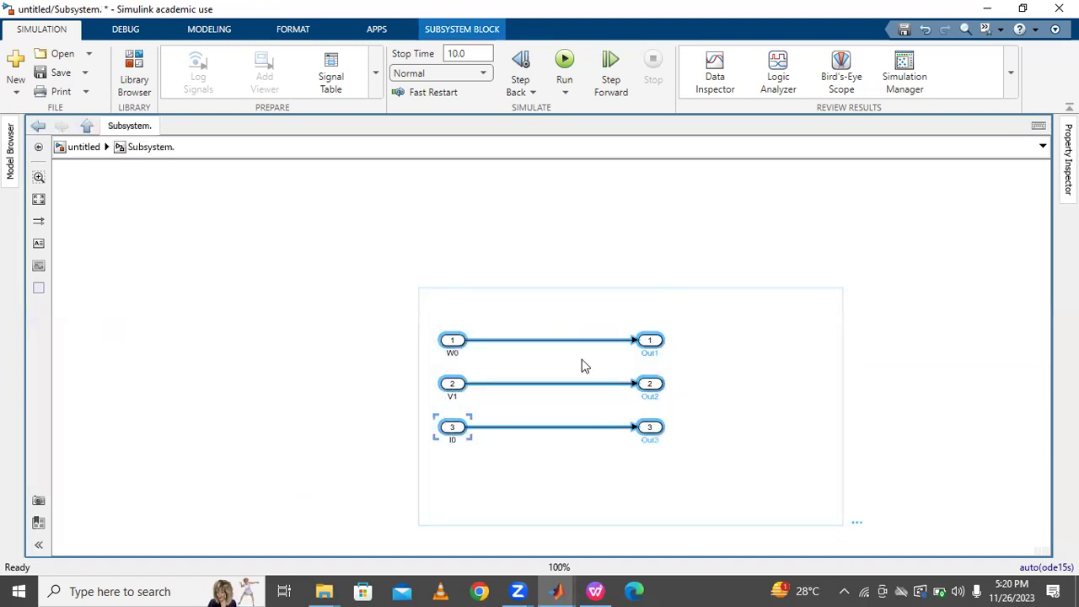
pyautogui.moveTo(642, 343); pyautogui.dragTo(349, 249)
pyautogui.click(552, 405)
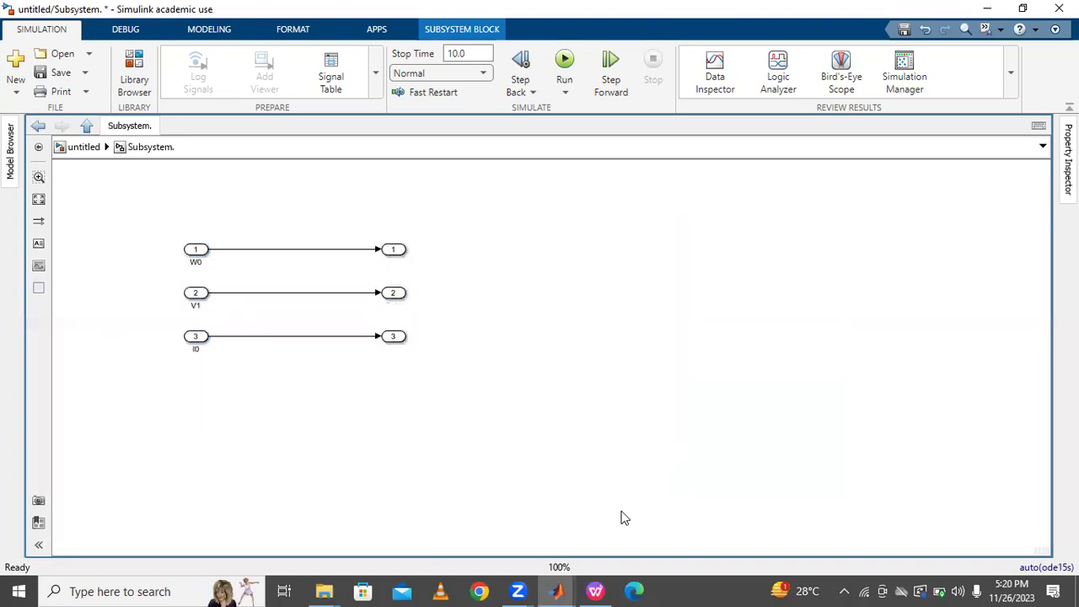
# Step: Check the subsystem diagram on slide 13 of TRANSFORMER.pptx, and move the W0 and CORE LOSSES port pair upward in the subsystem
pyautogui.click(595, 590)
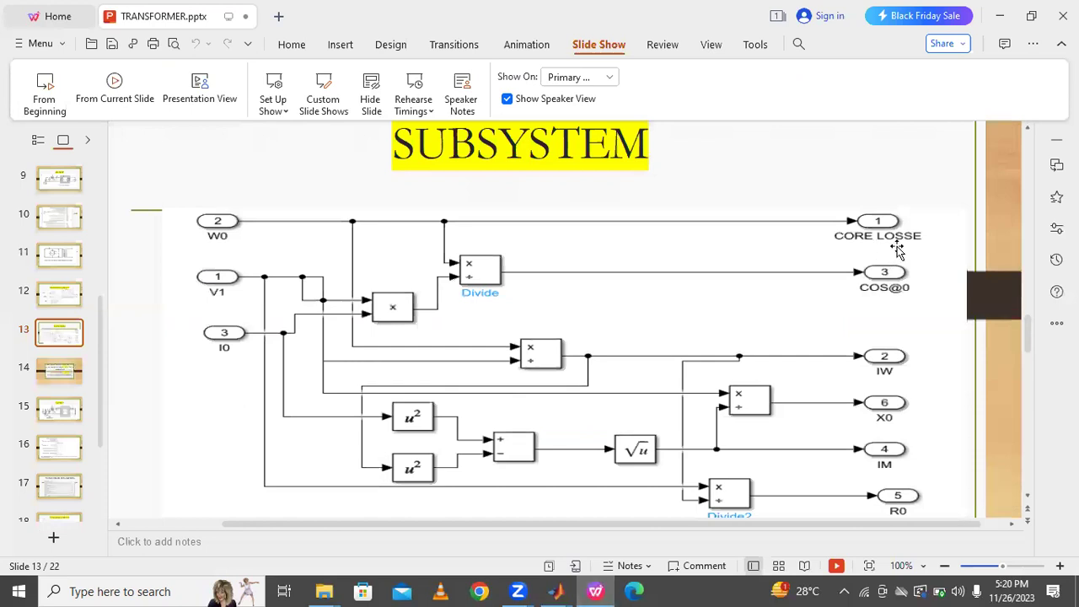
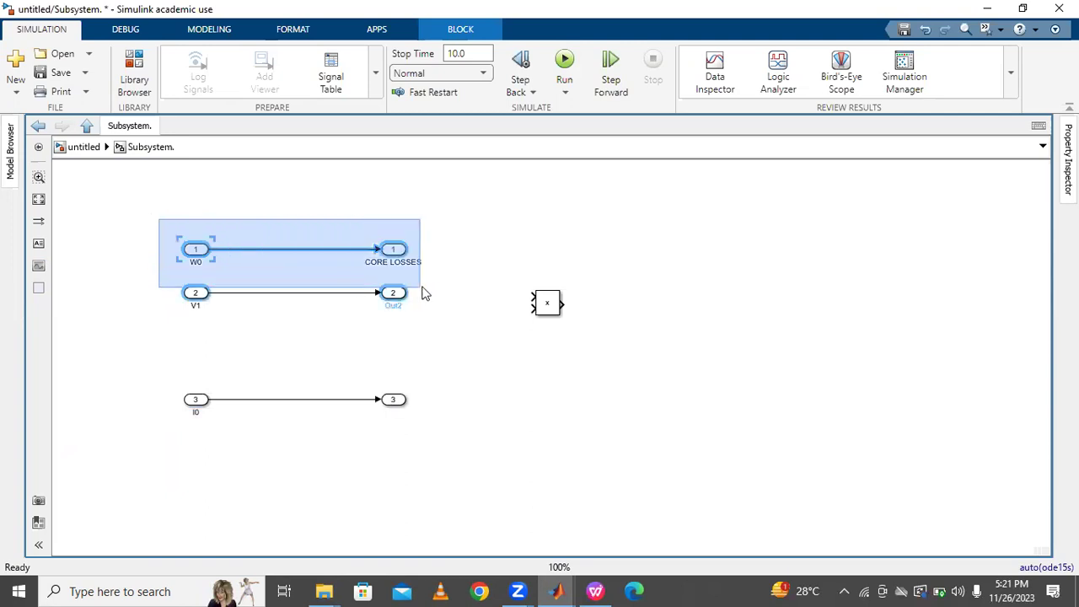
pyautogui.moveTo(299, 250); pyautogui.dragTo(302, 209)
pyautogui.moveTo(192, 250); pyautogui.dragTo(424, 278)
pyautogui.moveTo(361, 251); pyautogui.dragTo(356, 205)
# Step: Place the Product block between the V1 and I0 lines and connect its two inputs to them
pyautogui.click(475, 291)
pyautogui.moveTo(544, 303); pyautogui.dragTo(237, 292)
pyautogui.moveTo(281, 344); pyautogui.dragTo(239, 399)
# Step: Check the no-load power factor formula on slide 10, and add a Divide block beside the Product block with W0 feeding its multiply input
pyautogui.click(595, 591)
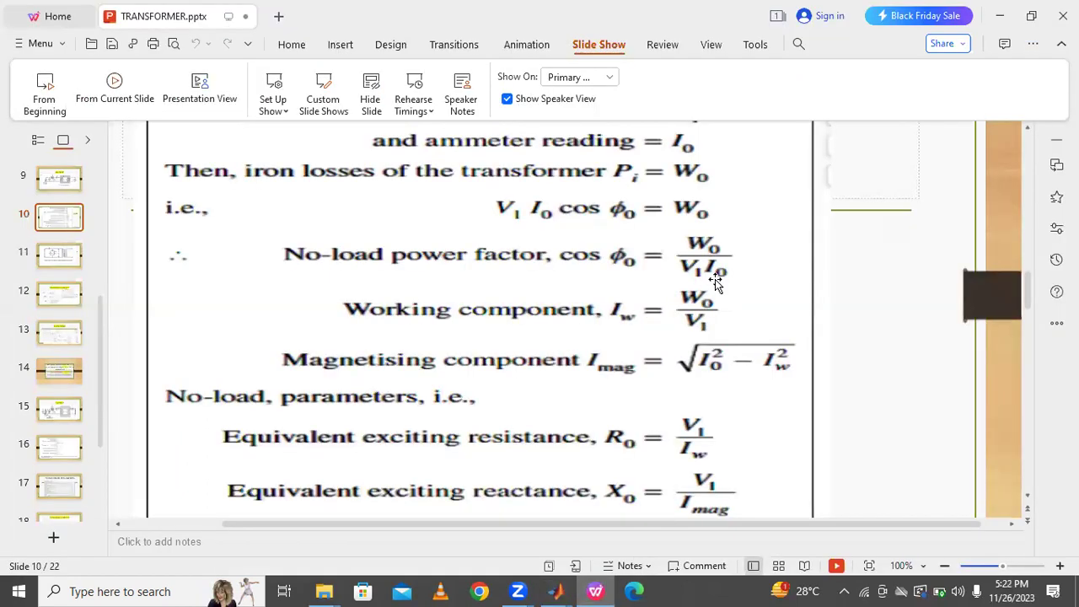
pyautogui.click(595, 591)
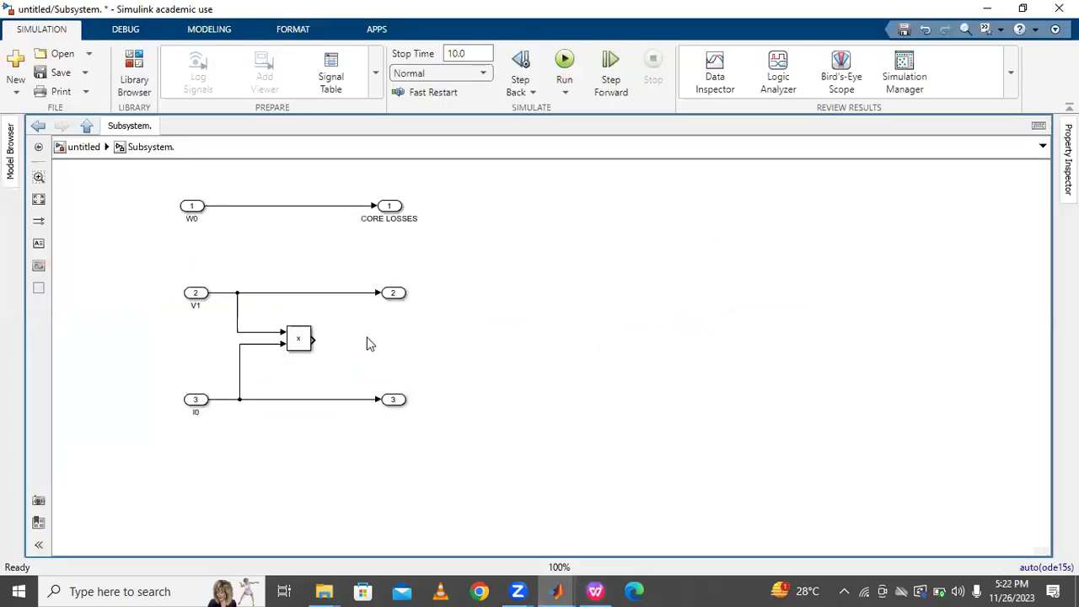
pyautogui.doubleClick(446, 326)
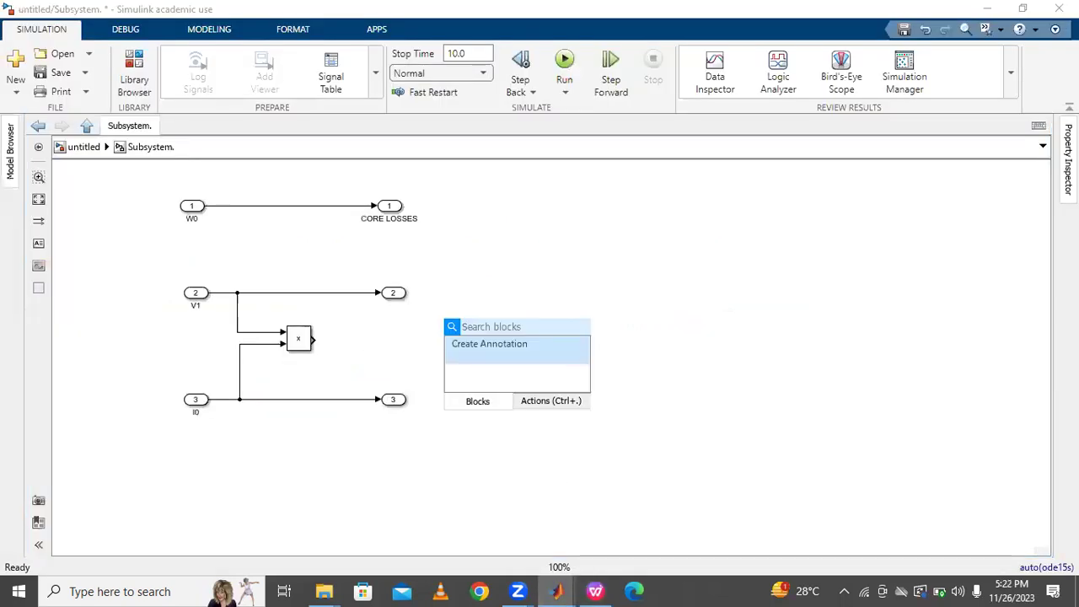
pyautogui.write('DIV')
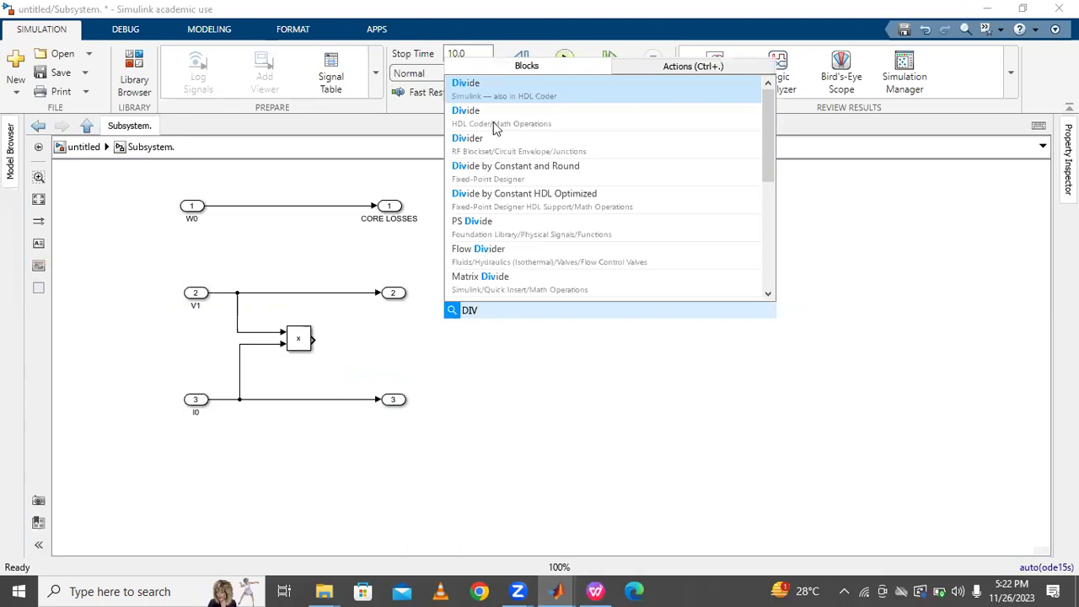
pyautogui.click(490, 90)
pyautogui.moveTo(459, 333); pyautogui.dragTo(266, 208)
pyautogui.click(365, 353)
pyautogui.click(353, 317)
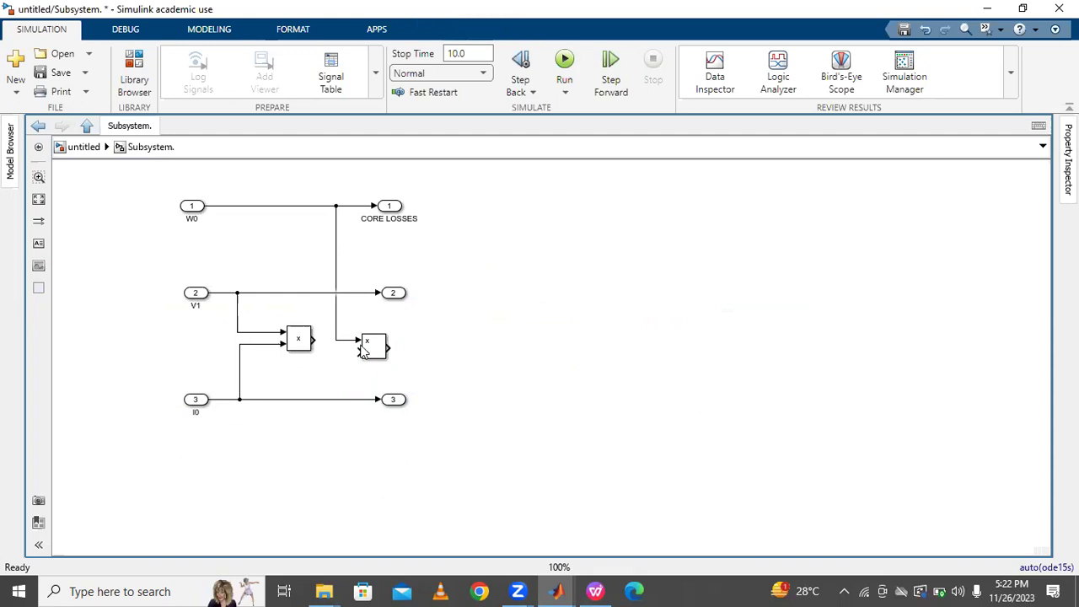
# Step: Connect the Product output to the Divide block's divide input, and move the three outports farther right into alignment
pyautogui.moveTo(315, 339); pyautogui.dragTo(364, 358)
pyautogui.click(394, 292)
pyautogui.moveTo(622, 300); pyautogui.dragTo(621, 297)
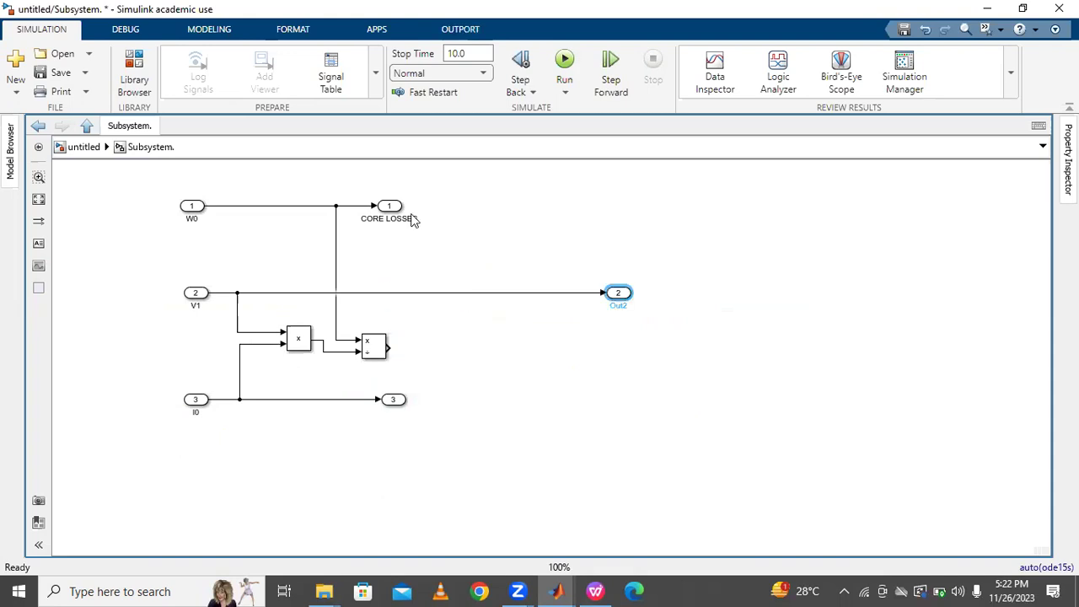
pyautogui.moveTo(390, 206); pyautogui.dragTo(627, 206)
pyautogui.moveTo(401, 400); pyautogui.dragTo(646, 398)
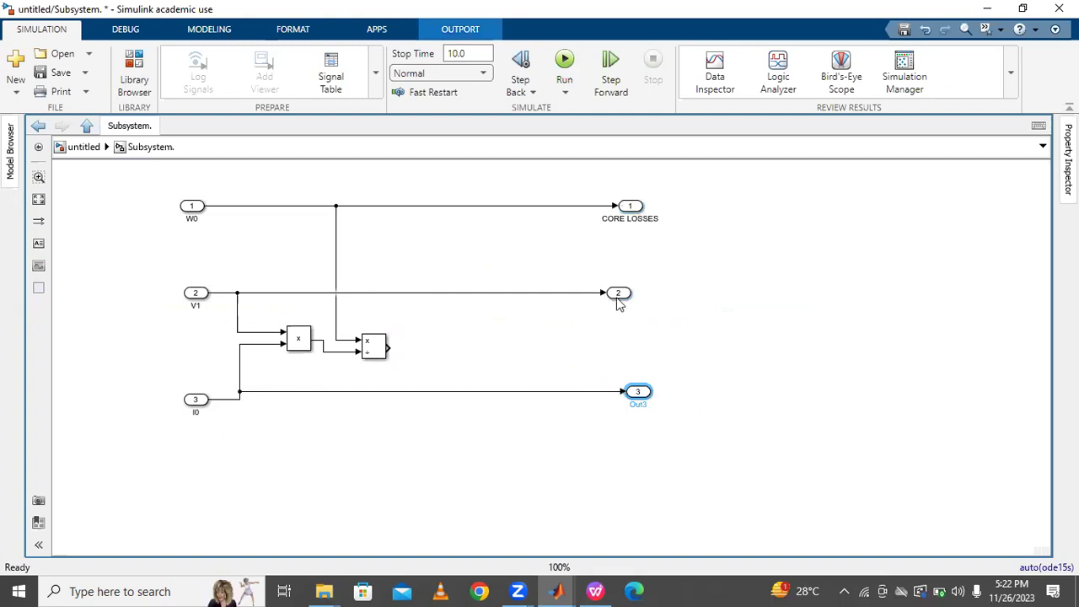
pyautogui.moveTo(620, 301); pyautogui.dragTo(640, 306)
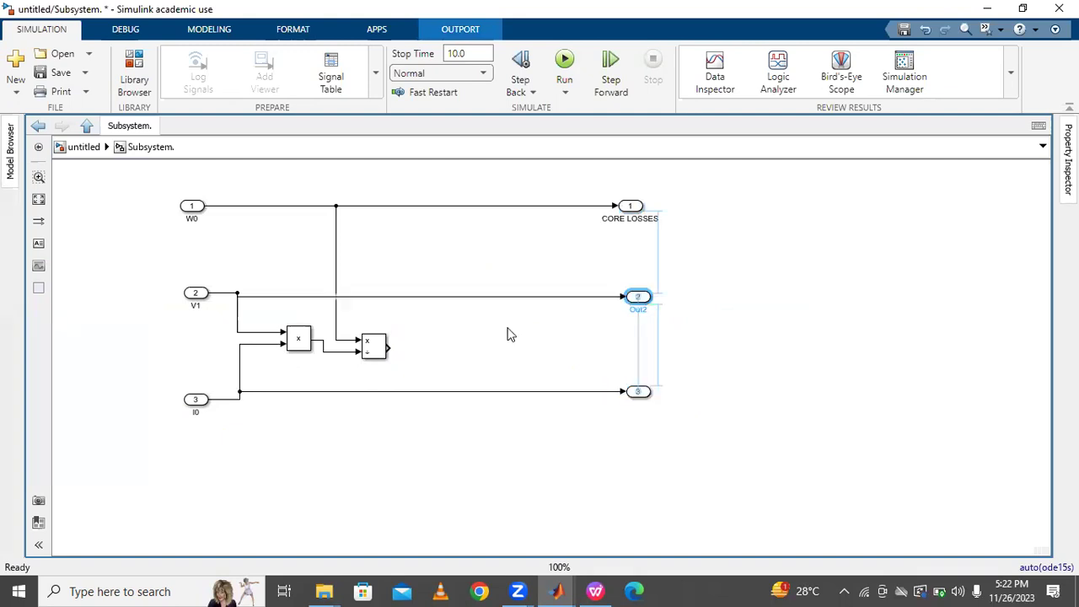
# Step: Delete the V1 line into outport 2 and feed that outport from the Divide block's output
pyautogui.click(396, 346)
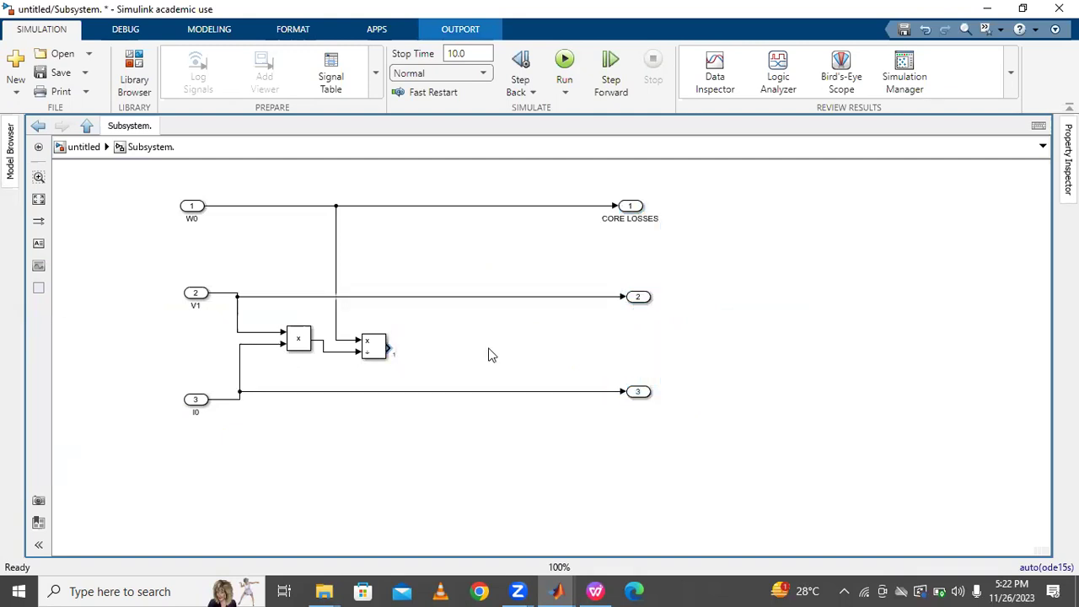
pyautogui.click(530, 299)
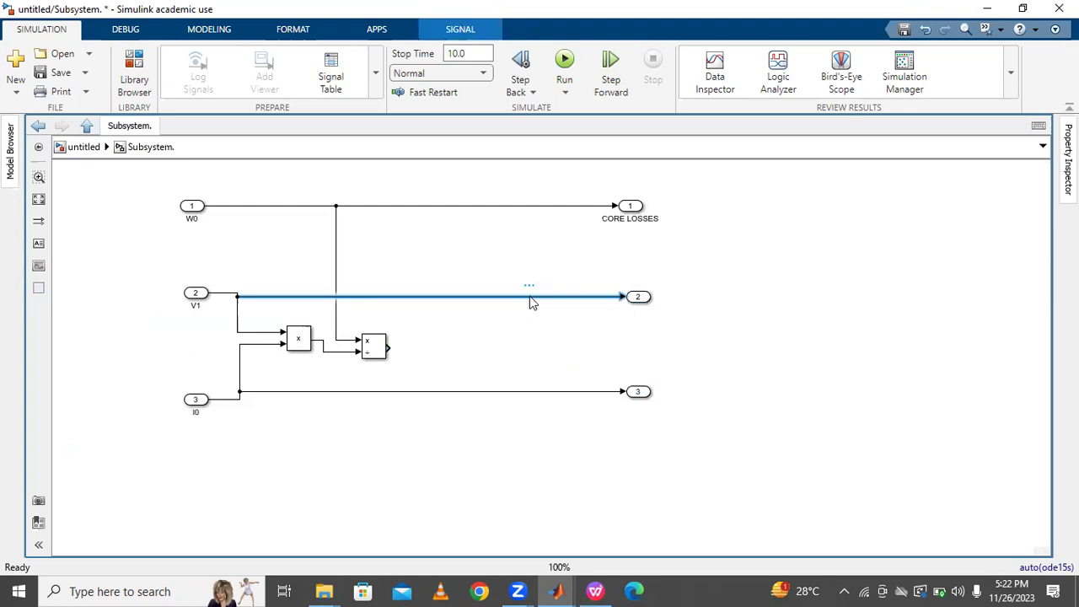
pyautogui.press('Delete')
pyautogui.moveTo(388, 348); pyautogui.dragTo(640, 304)
pyautogui.click(638, 300)
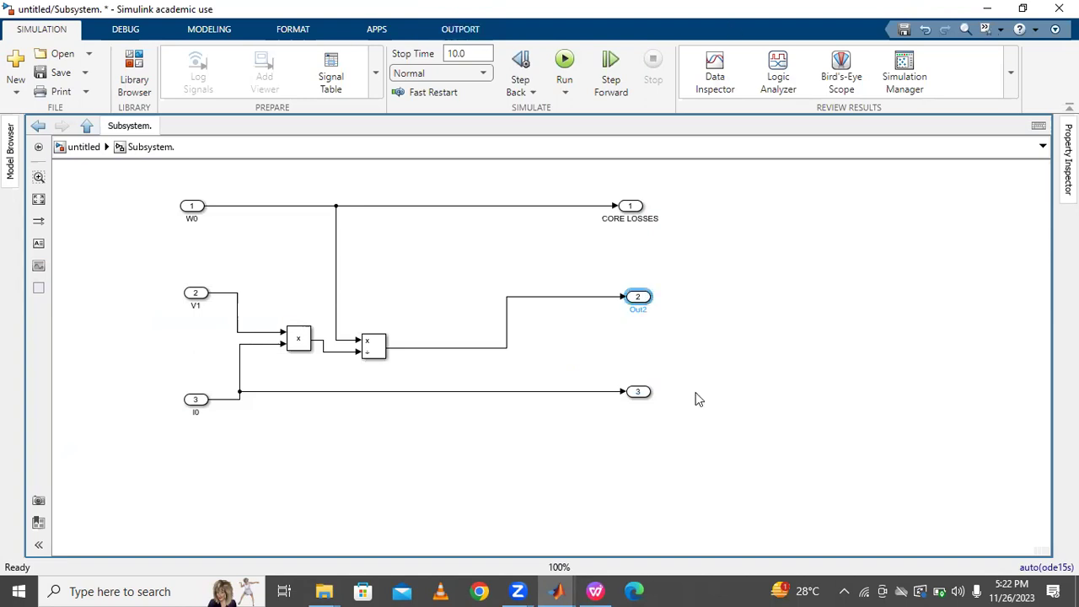
# Step: Rename outport 2 as COS@0 and move it up below CORE LOSSES
pyautogui.click(647, 310)
pyautogui.click(647, 310)
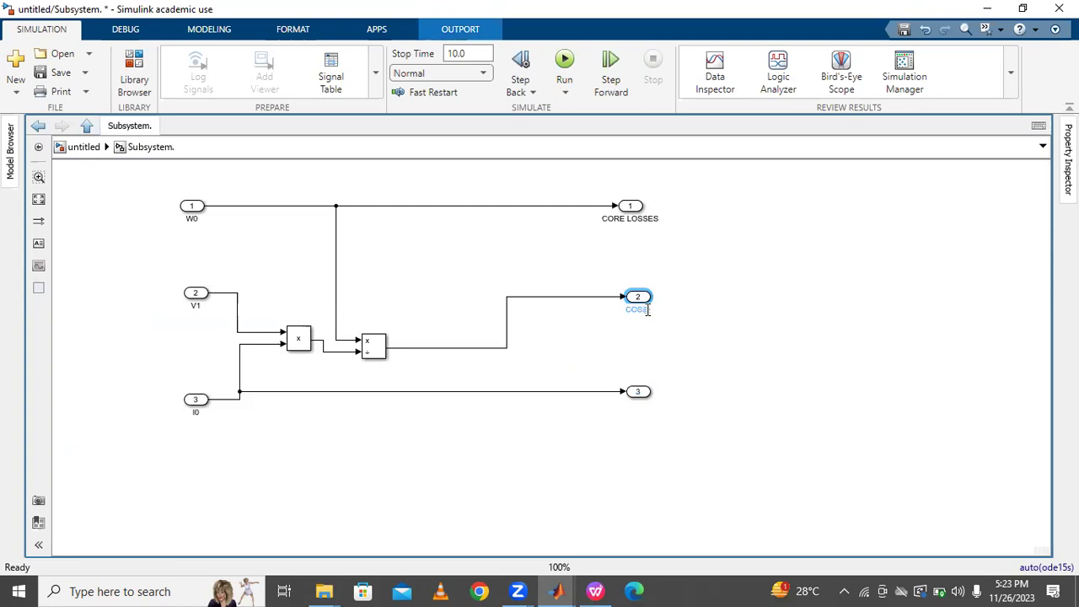
pyautogui.click(779, 354)
pyautogui.moveTo(634, 294); pyautogui.dragTo(626, 266)
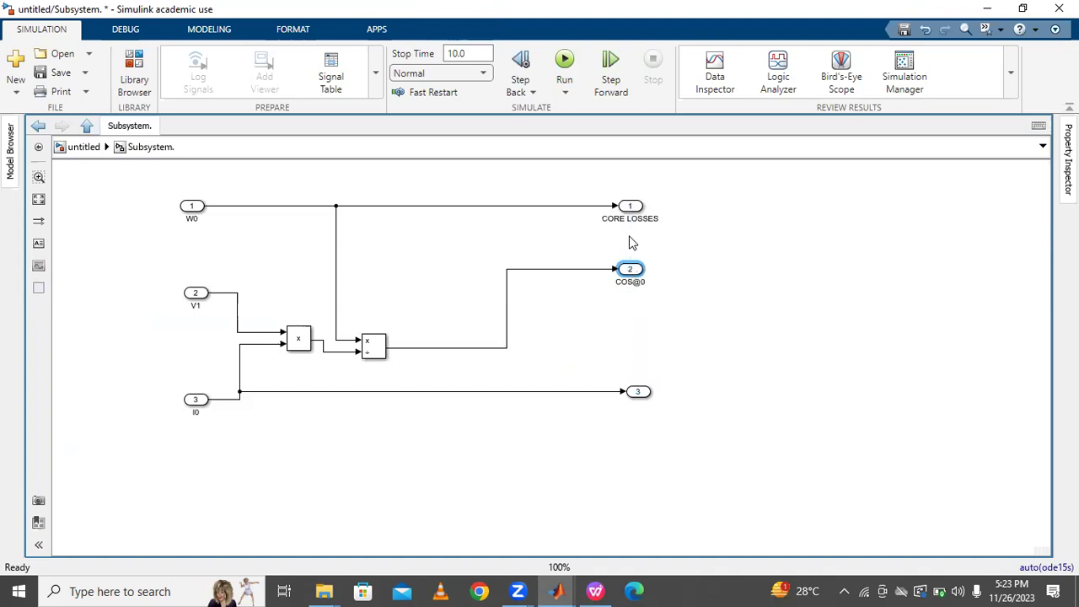
# Step: Check the working component formula on slide 10 of TRANSFORMER.pptx, and add a second Divide block between the COS@0 and third outport lines
pyautogui.click(596, 591)
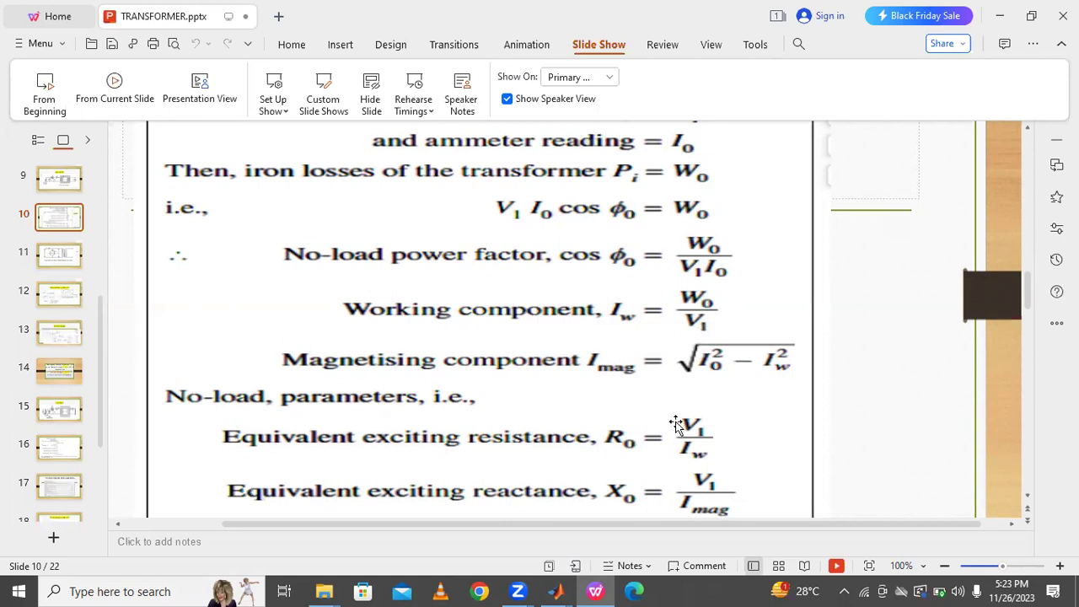
pyautogui.click(555, 591)
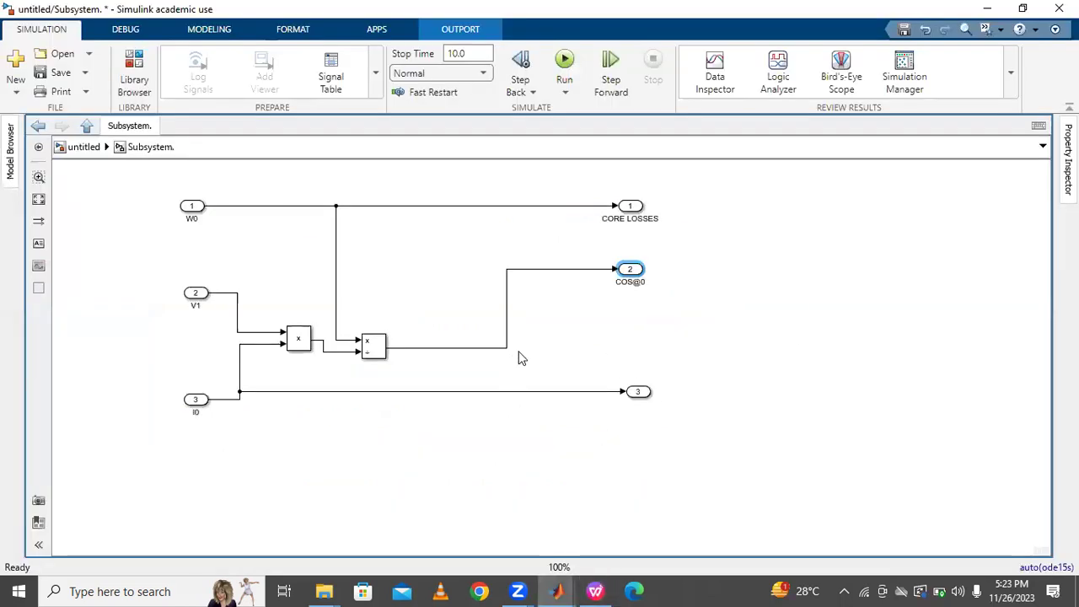
pyautogui.doubleClick(619, 335)
pyautogui.write('DIVE')
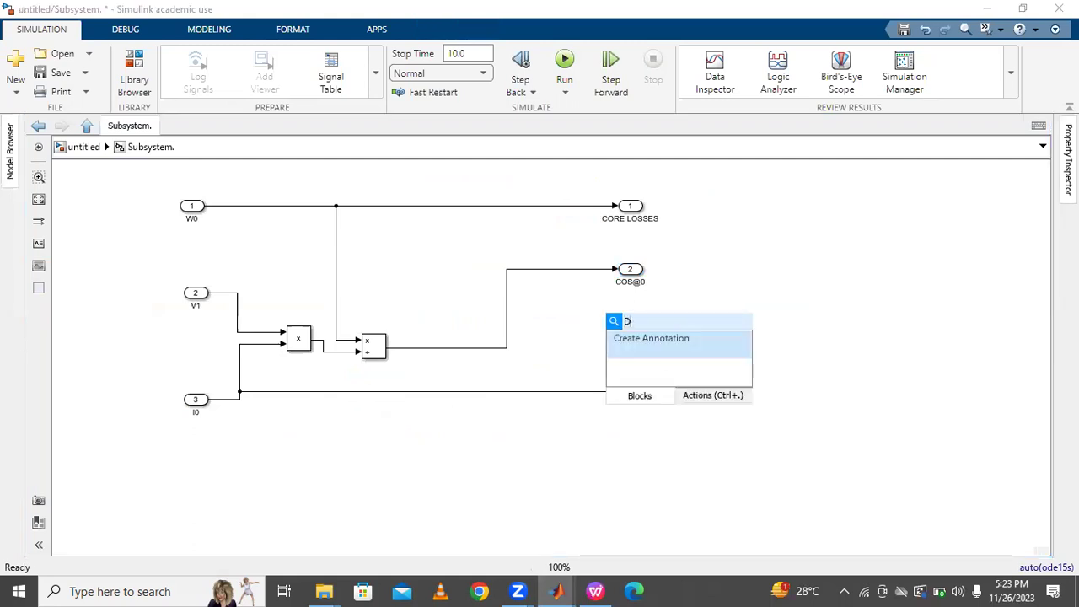
pyautogui.press('BackSpace')
pyautogui.click(649, 334)
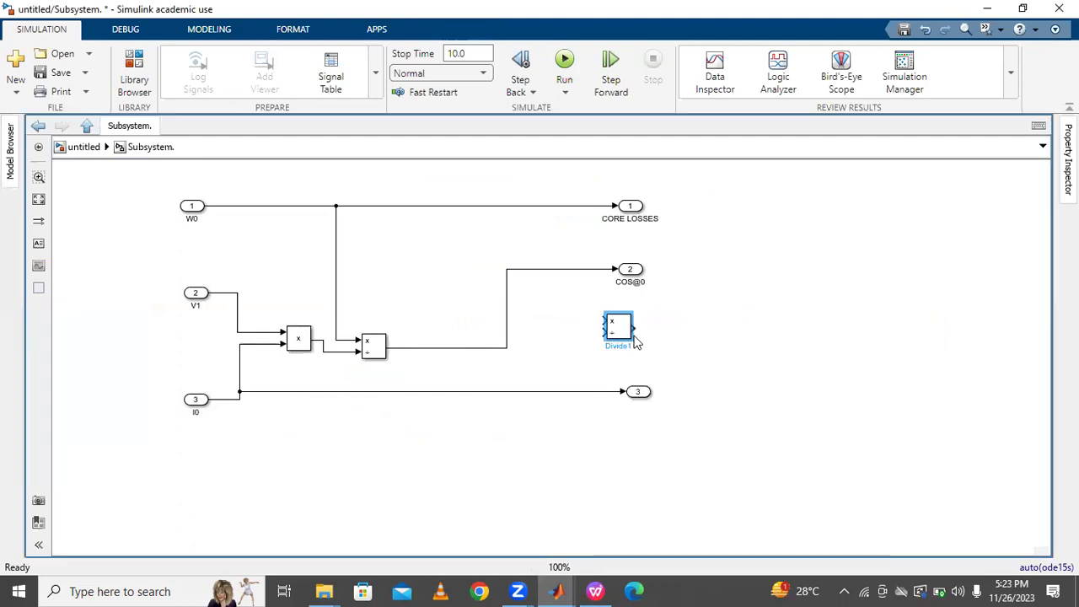
pyautogui.moveTo(624, 331); pyautogui.dragTo(533, 353)
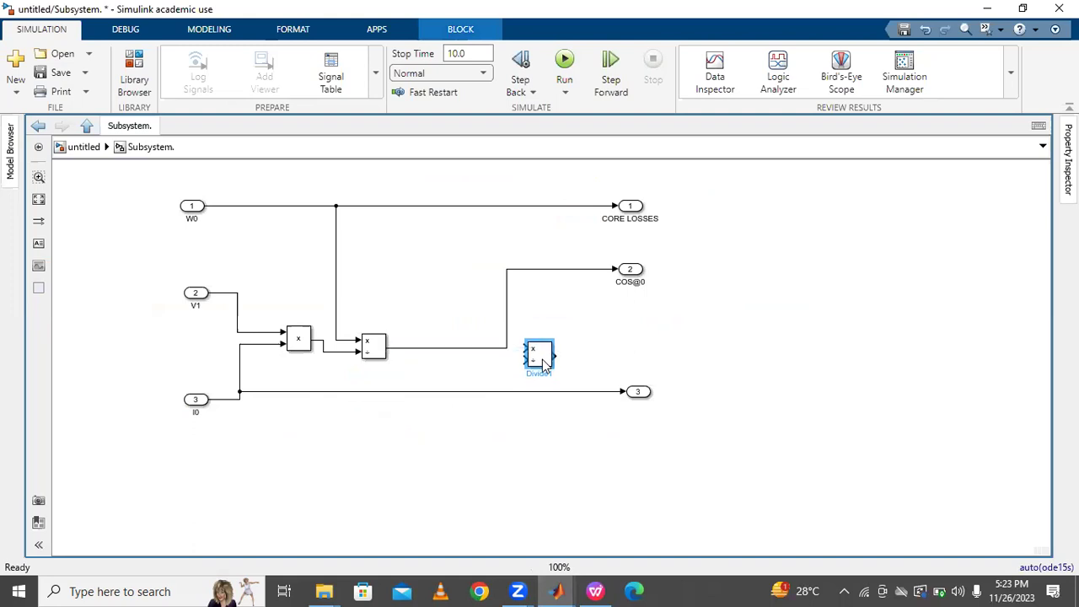
# Step: Shift the COS@0 line's vertical segment next to the first Divide block, and feed W0 into the second Divide block's multiply input
pyautogui.click(488, 347)
pyautogui.moveTo(488, 348); pyautogui.dragTo(424, 266)
pyautogui.click(526, 324)
pyautogui.moveTo(527, 354)
pyautogui.mouseDown()
pyautogui.moveTo(485, 334)
pyautogui.moveTo(423, 207)
pyautogui.mouseUp()
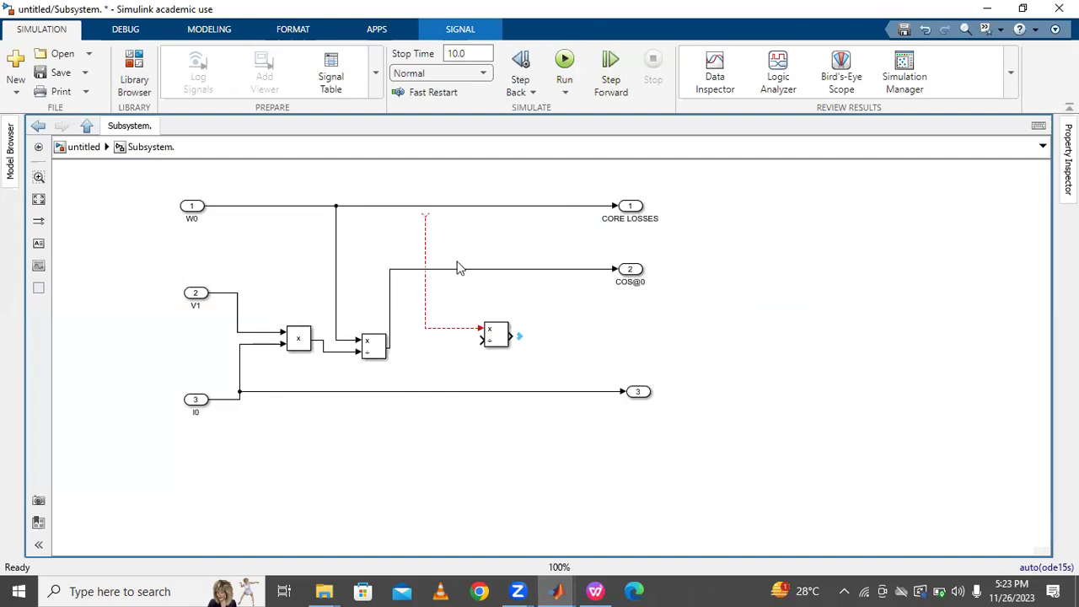
pyautogui.click(477, 337)
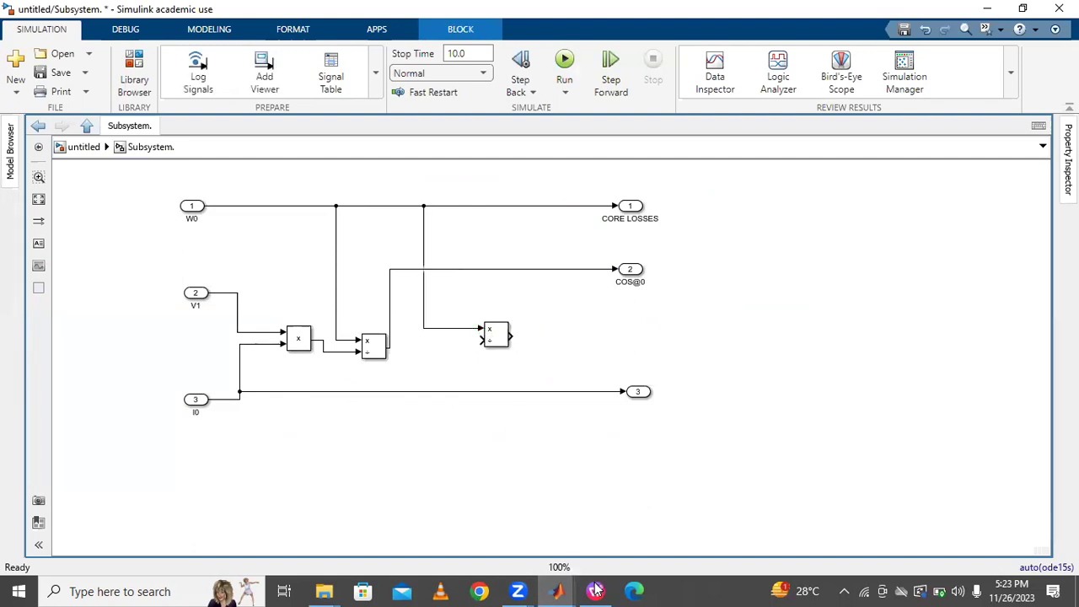
# Step: Recheck the Iw formula on the slide and connect V1 to the second Divide block's divide input
pyautogui.click(596, 589)
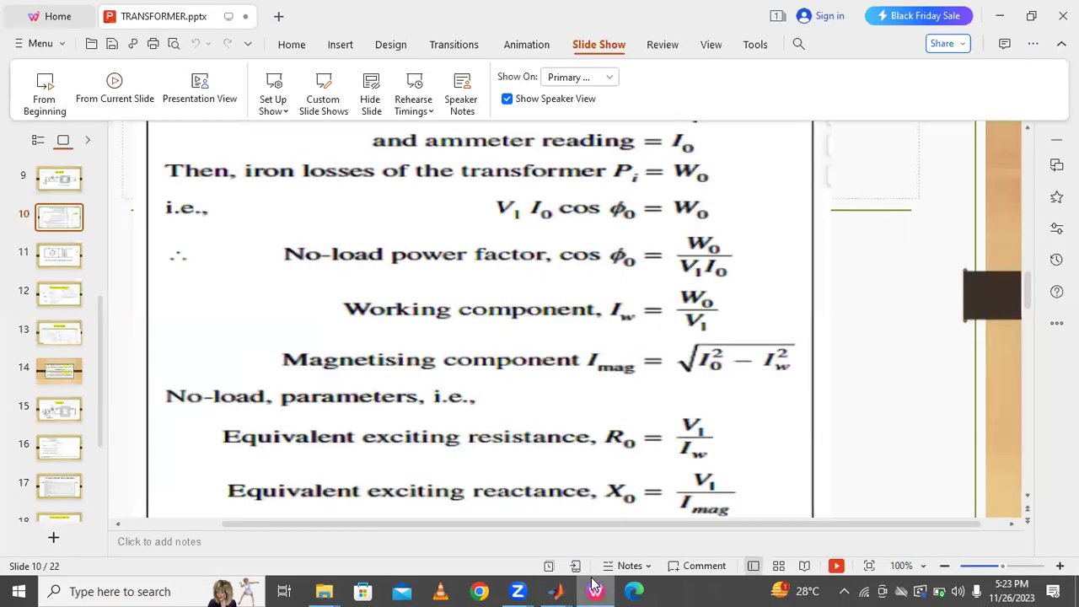
pyautogui.click(594, 588)
pyautogui.moveTo(478, 339); pyautogui.dragTo(257, 329)
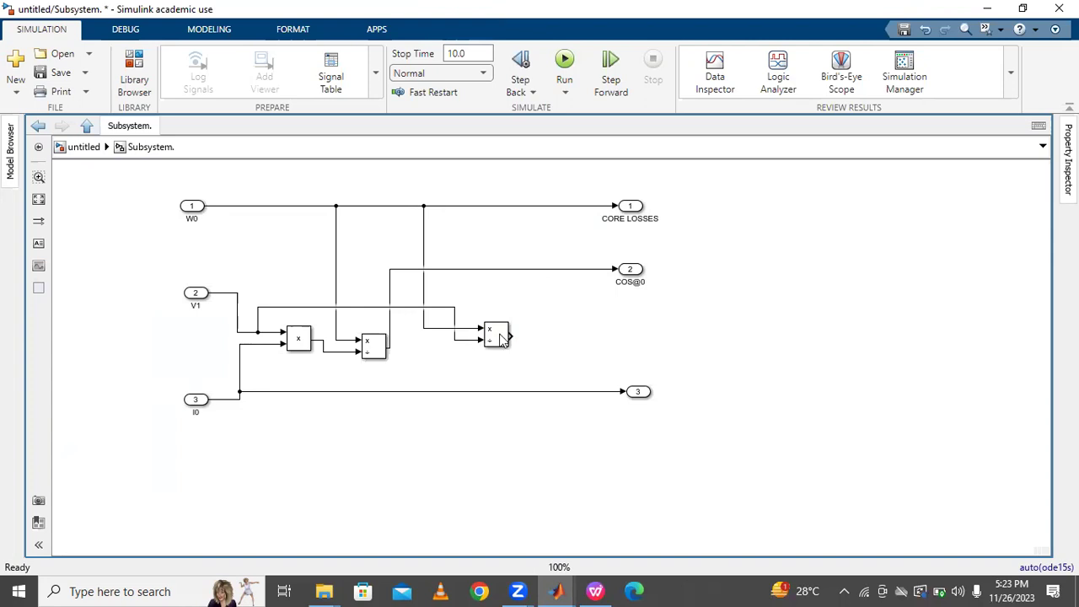
# Step: Add a copy of the outport below COS@0, feed it from the second Divide block, and name it IW
pyautogui.moveTo(638, 396); pyautogui.dragTo(632, 336)
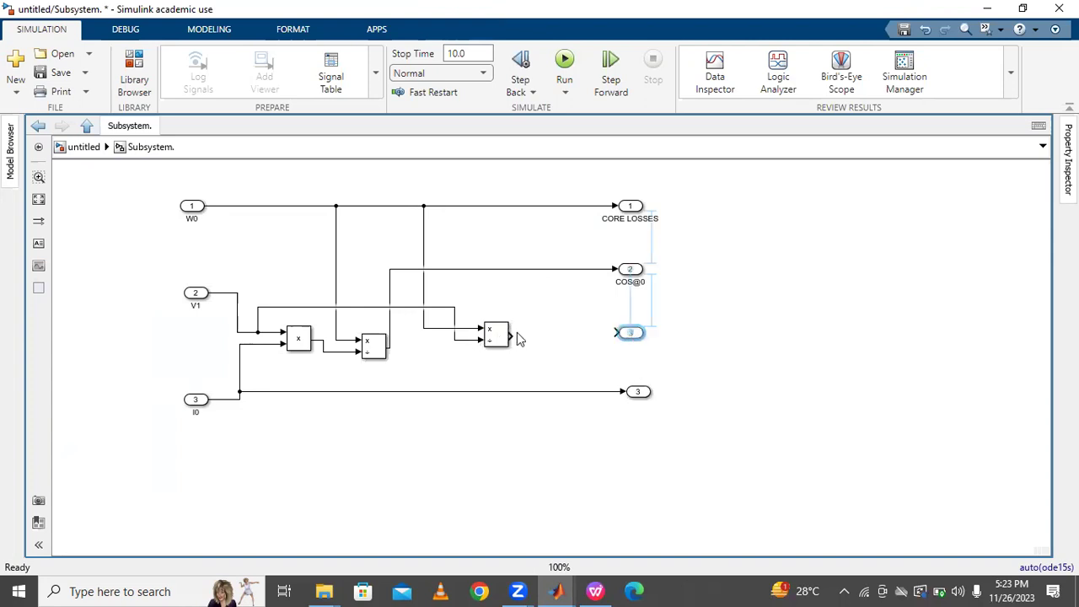
pyautogui.moveTo(514, 337); pyautogui.dragTo(627, 340)
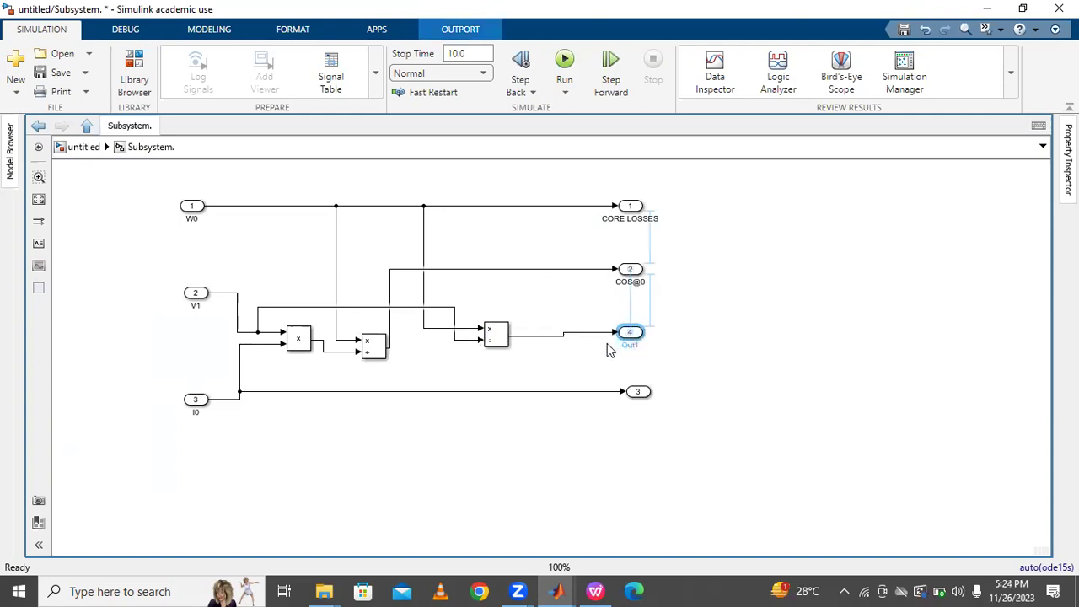
pyautogui.click(607, 343)
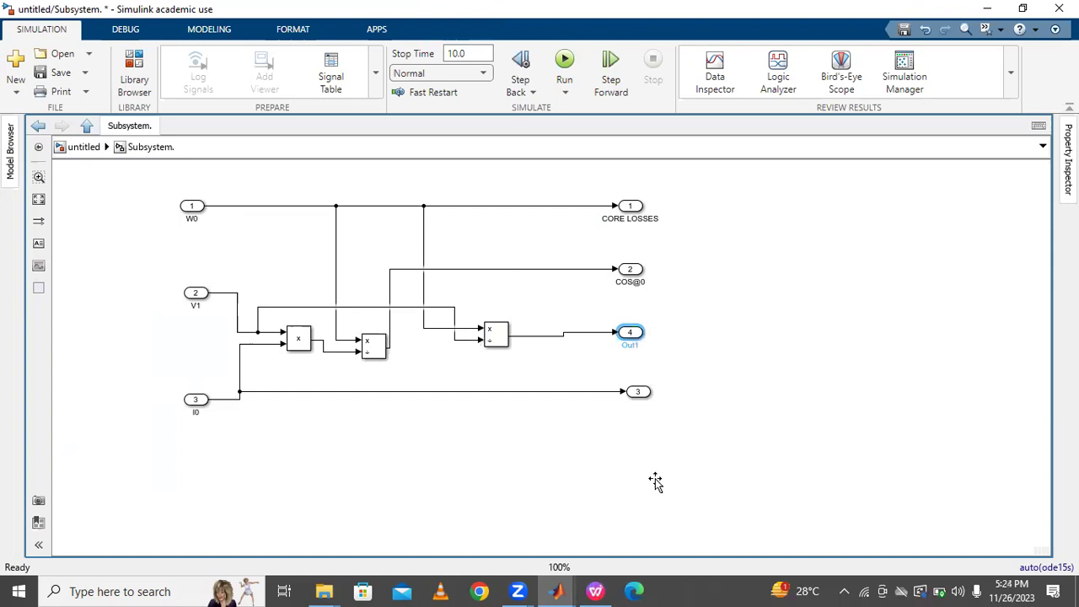
pyautogui.hotkey('alt', 'Tab')
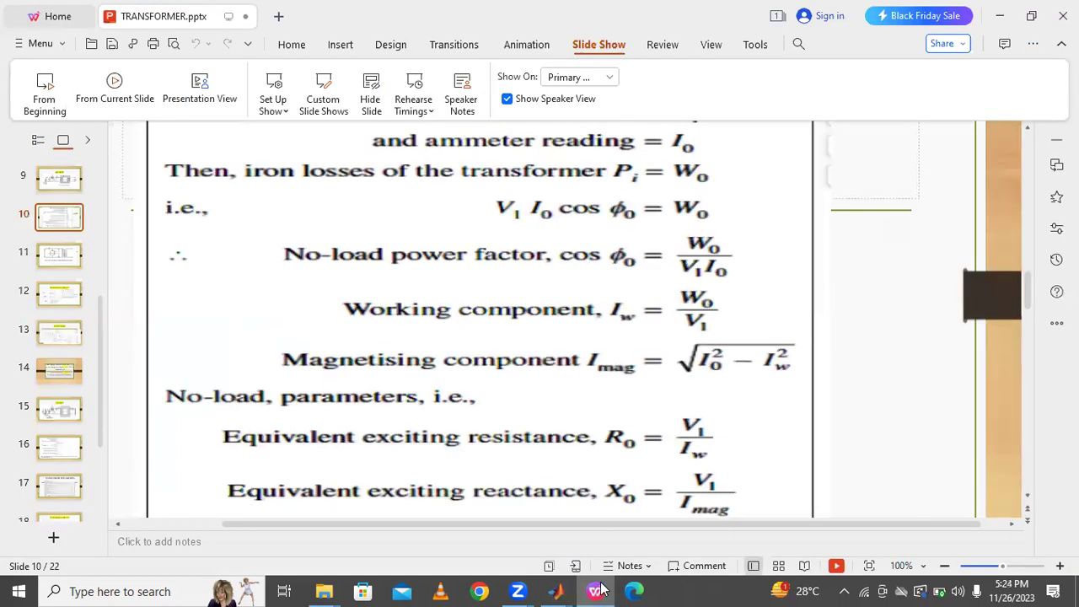
pyautogui.hotkey('alt', 'Tab')
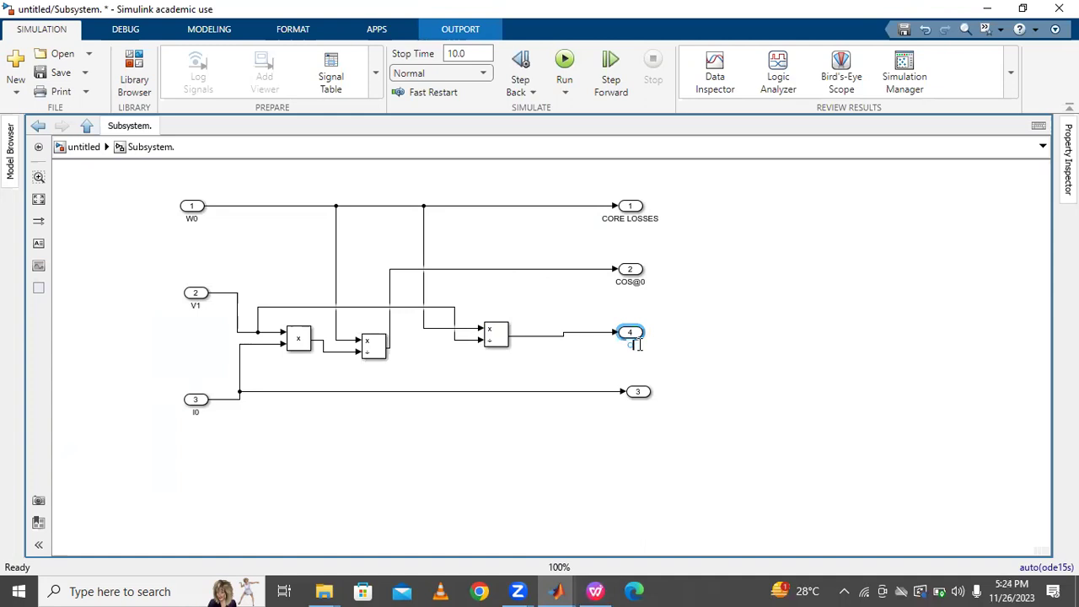
pyautogui.write('IW')
pyautogui.click(702, 431)
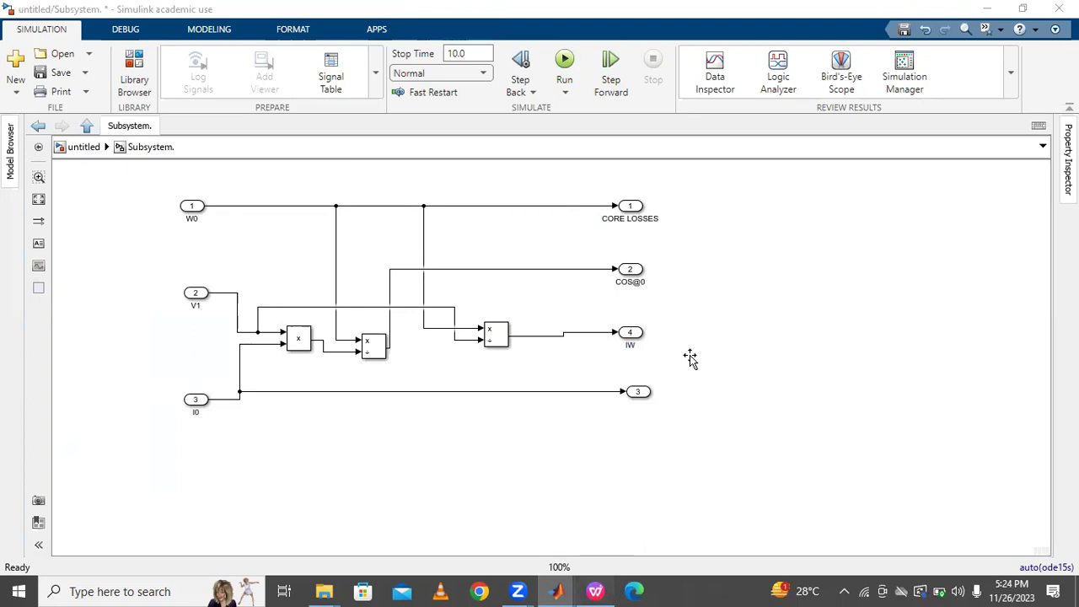
# Step: Check the magnetising component formula on slide 10, and add a Math Function block below the I0 line
pyautogui.hotkey('alt', 'Tab')
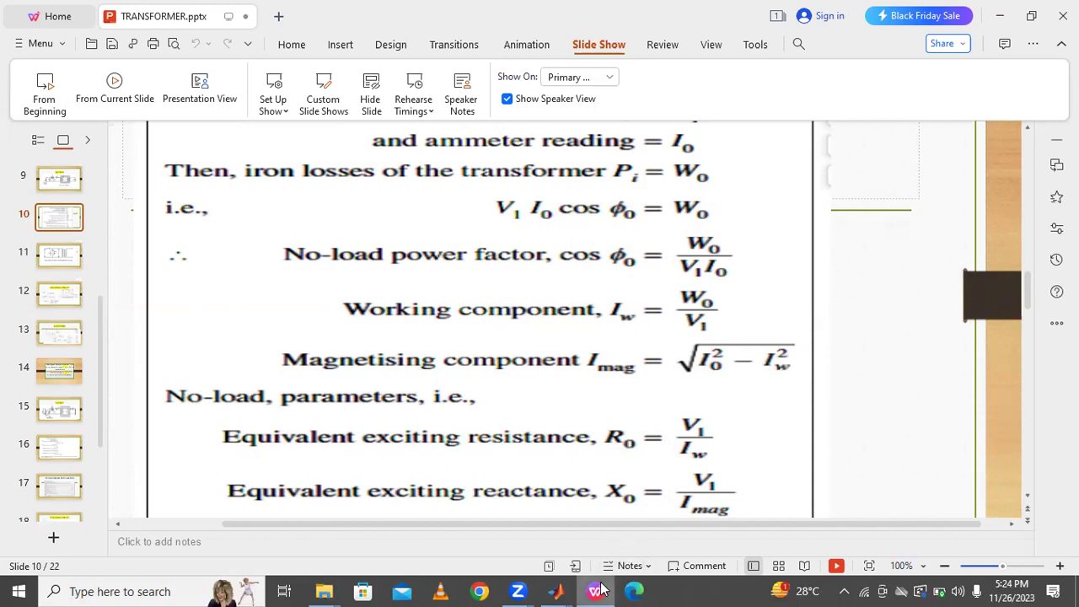
pyautogui.click(557, 591)
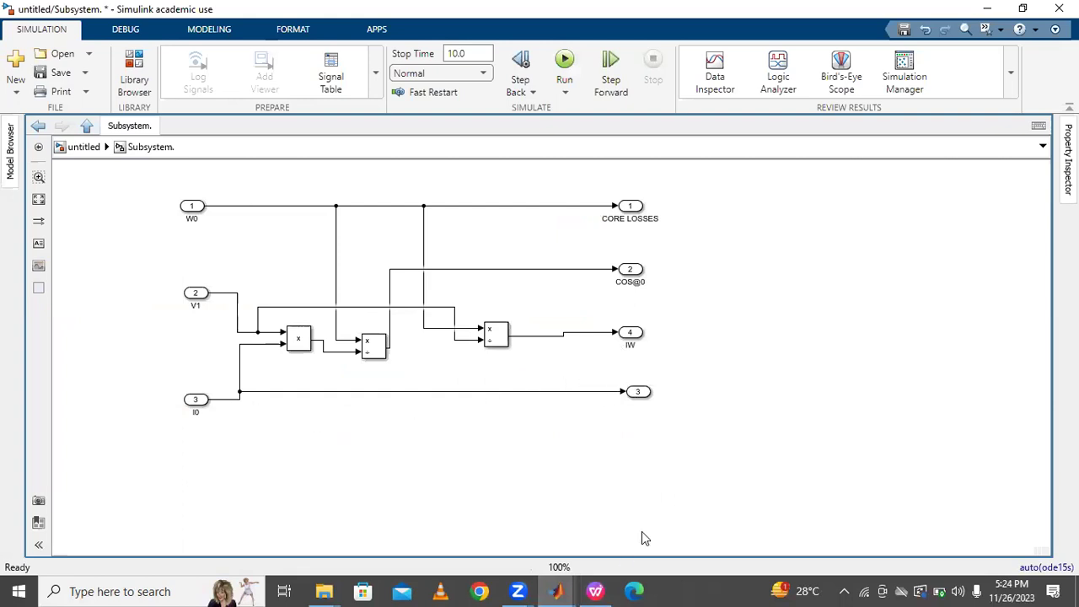
pyautogui.click(595, 591)
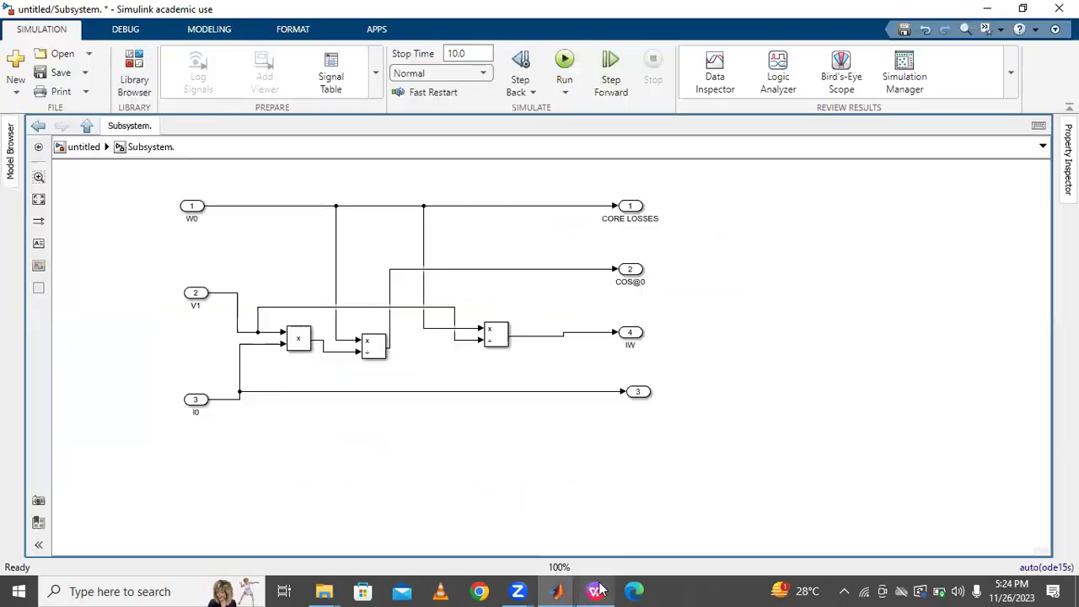
pyautogui.click(595, 590)
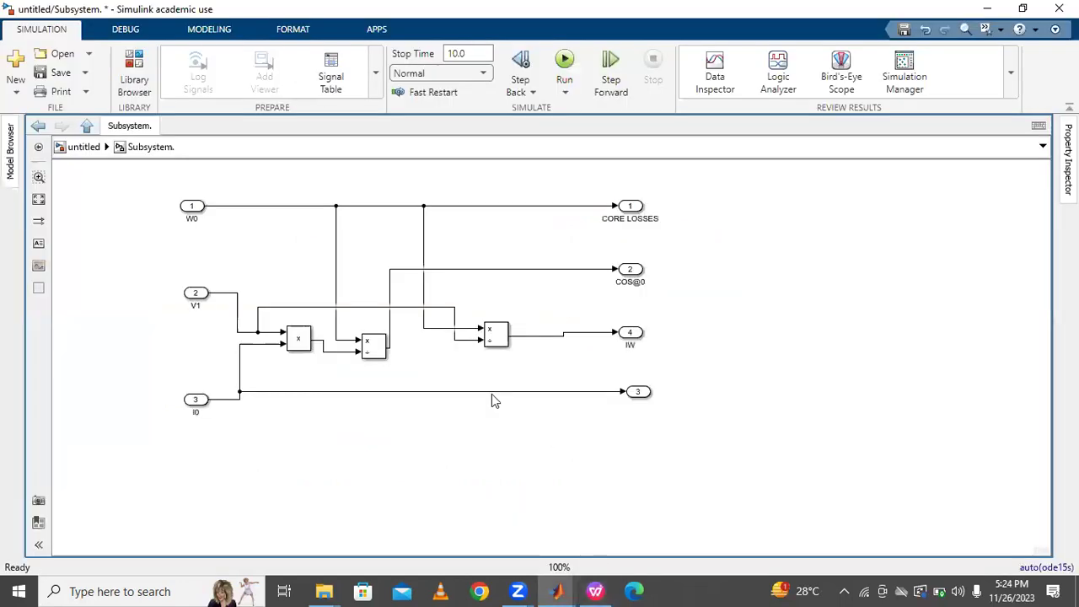
pyautogui.doubleClick(379, 430)
pyautogui.write('MATH')
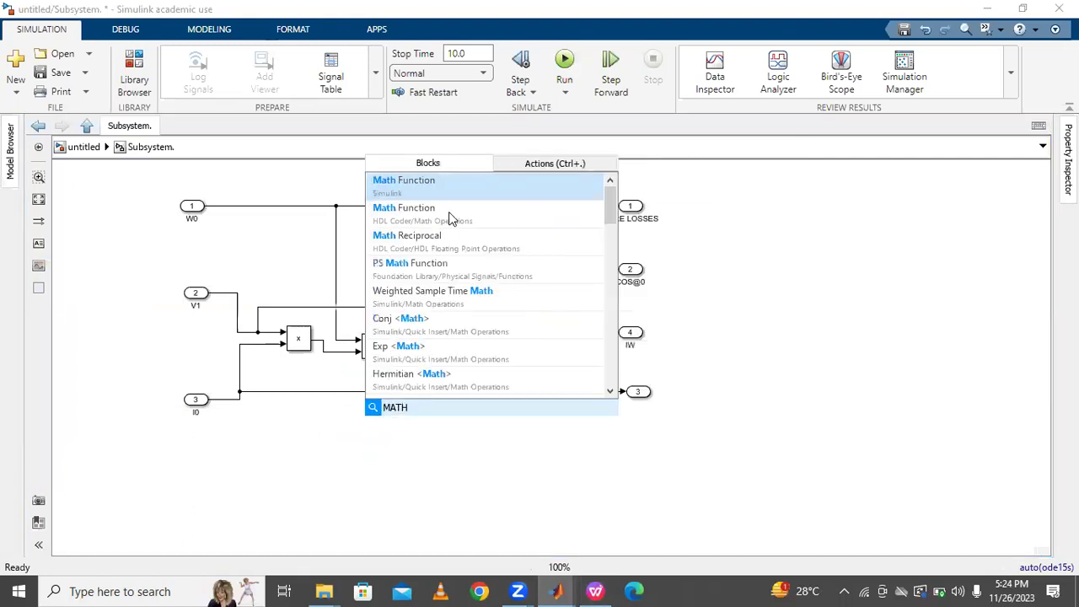
pyautogui.click(444, 182)
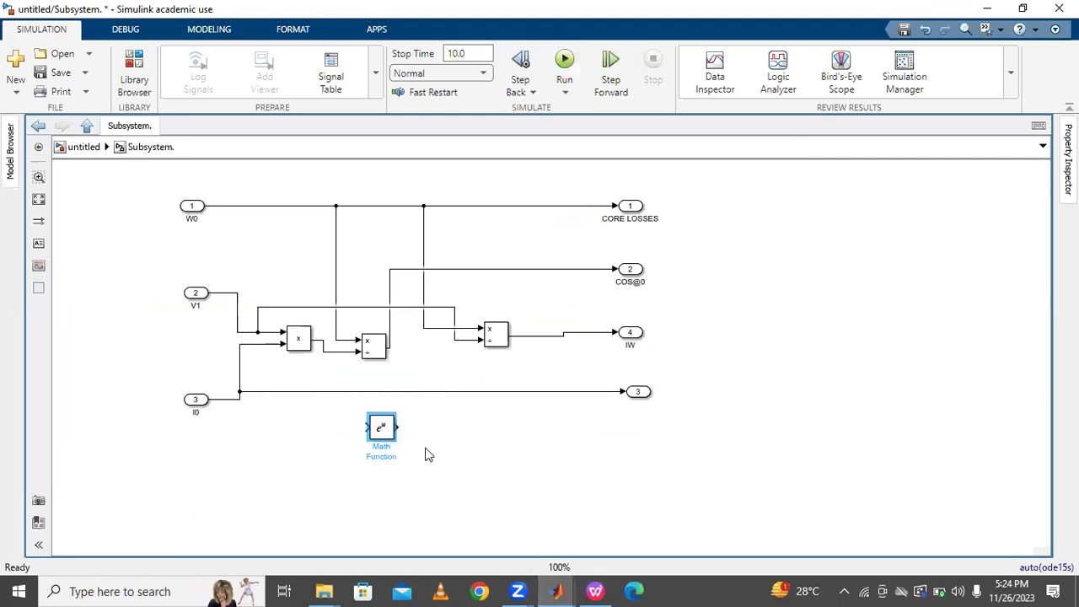
# Step: Set the Math Function block's function to square and connect its input to the I0 line
pyautogui.click(381, 427)
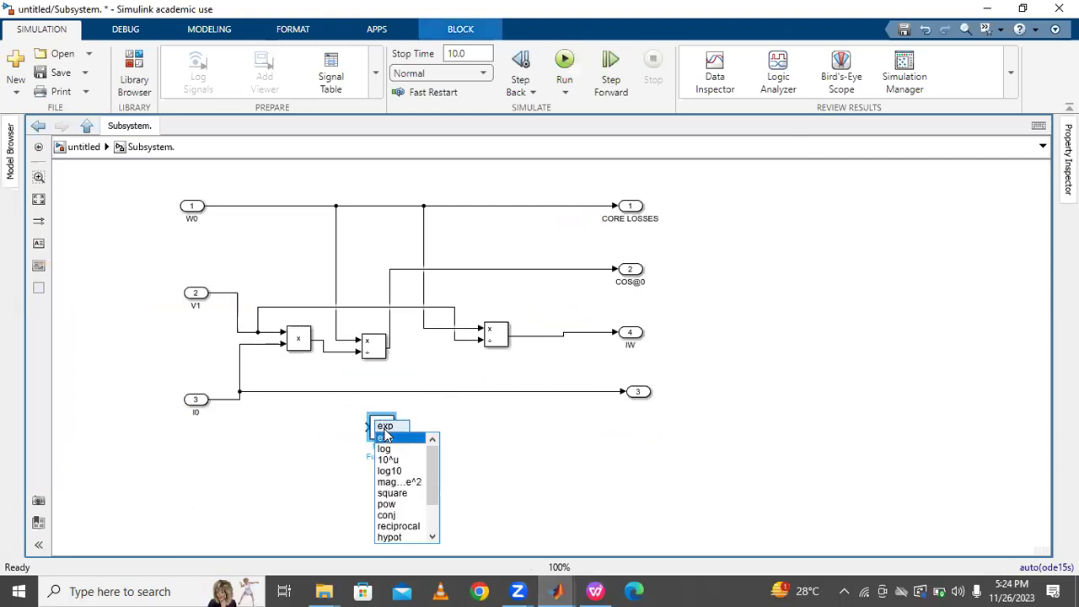
pyautogui.click(409, 438)
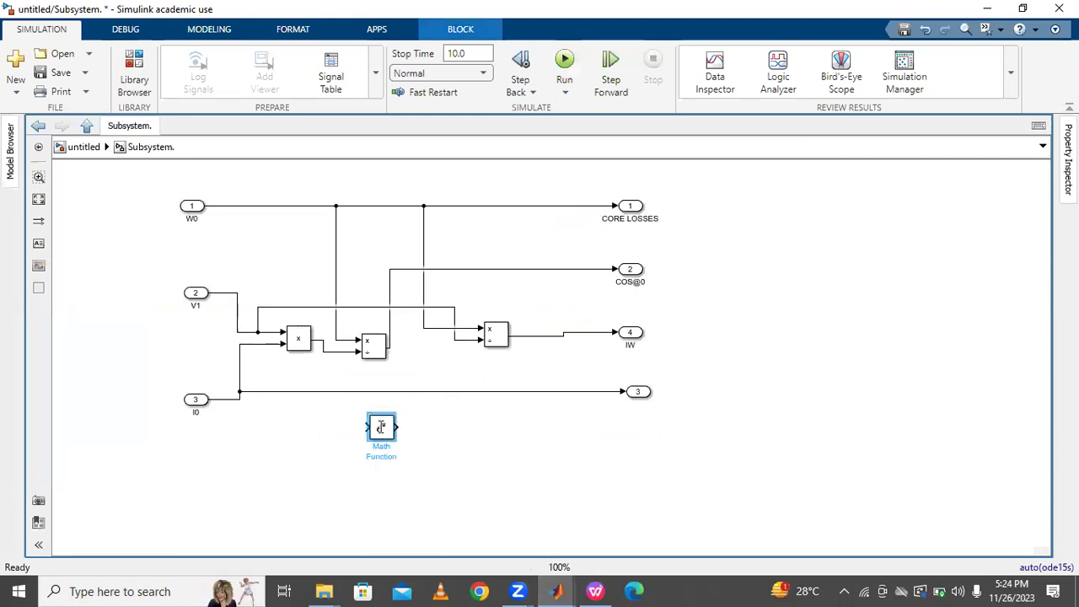
pyautogui.doubleClick(381, 428)
pyautogui.click(508, 434)
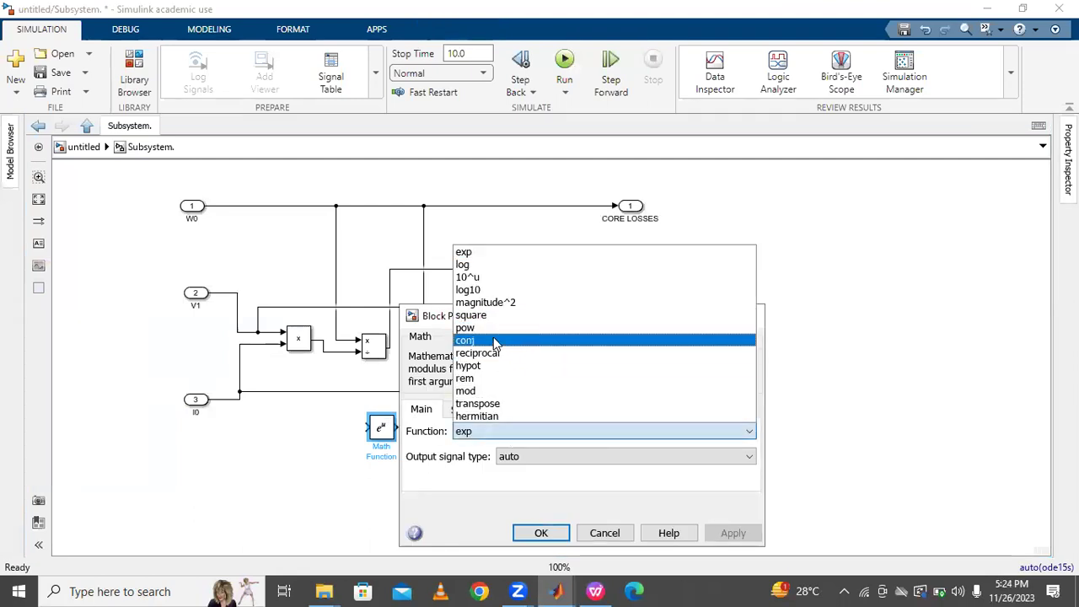
pyautogui.click(495, 314)
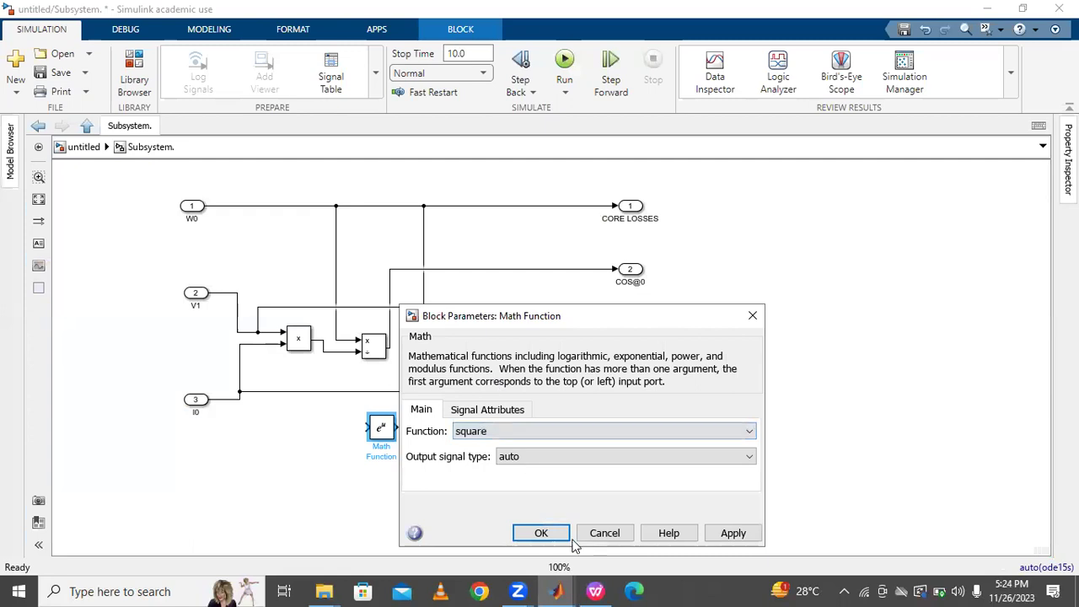
pyautogui.click(730, 535)
pyautogui.click(541, 532)
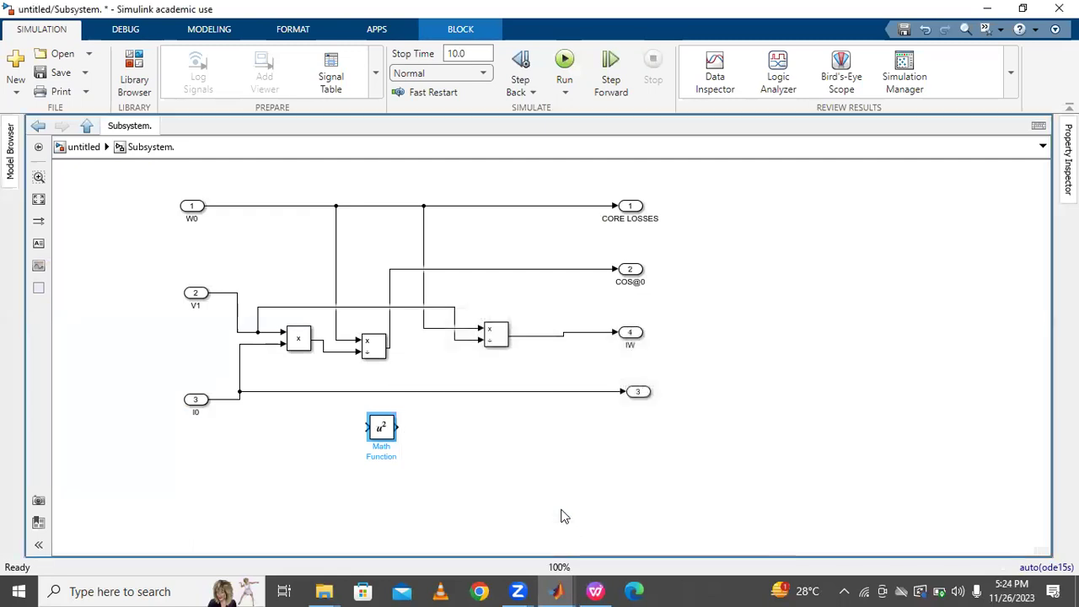
pyautogui.moveTo(368, 428); pyautogui.dragTo(228, 398)
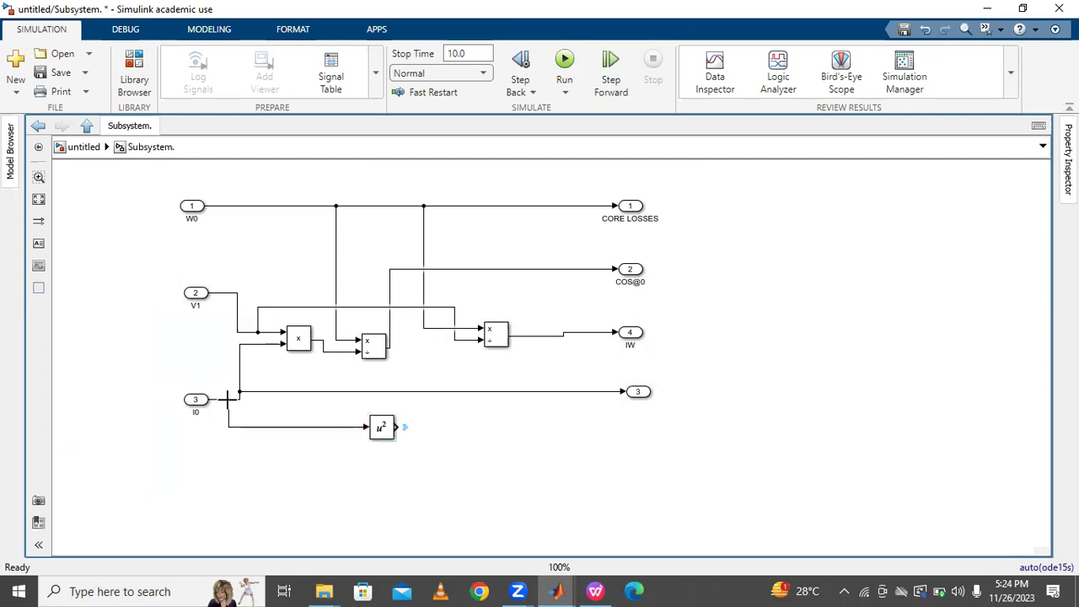
# Step: Add a copy of the square Math Function block below the first one and feed it from the IW line
pyautogui.click(383, 427)
pyautogui.hotkey('ctrl', 'c')
pyautogui.hotkey('ctrl', 'v')
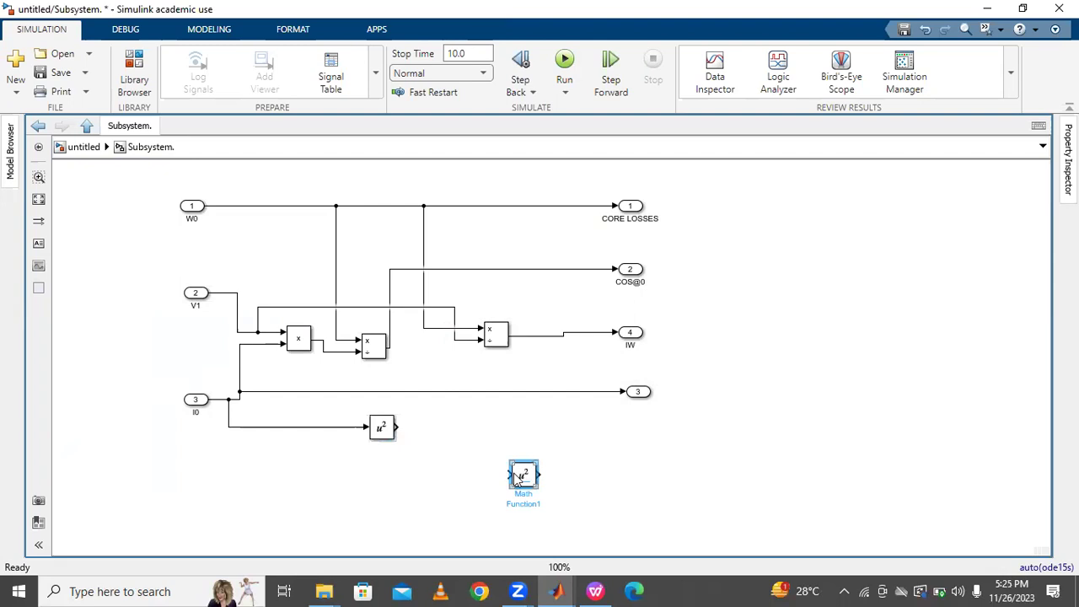
pyautogui.moveTo(509, 474); pyautogui.dragTo(524, 337)
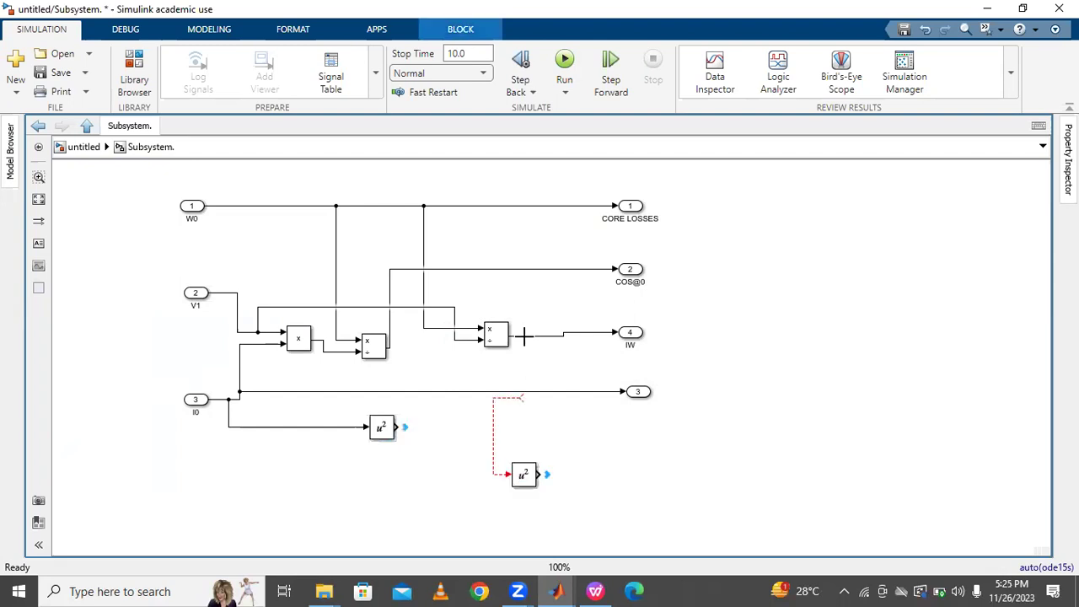
pyautogui.moveTo(540, 410); pyautogui.dragTo(525, 337)
# Step: Recheck the magnetising component formula on slide 10, and add a Subtract block beyond the two square blocks
pyautogui.click(595, 591)
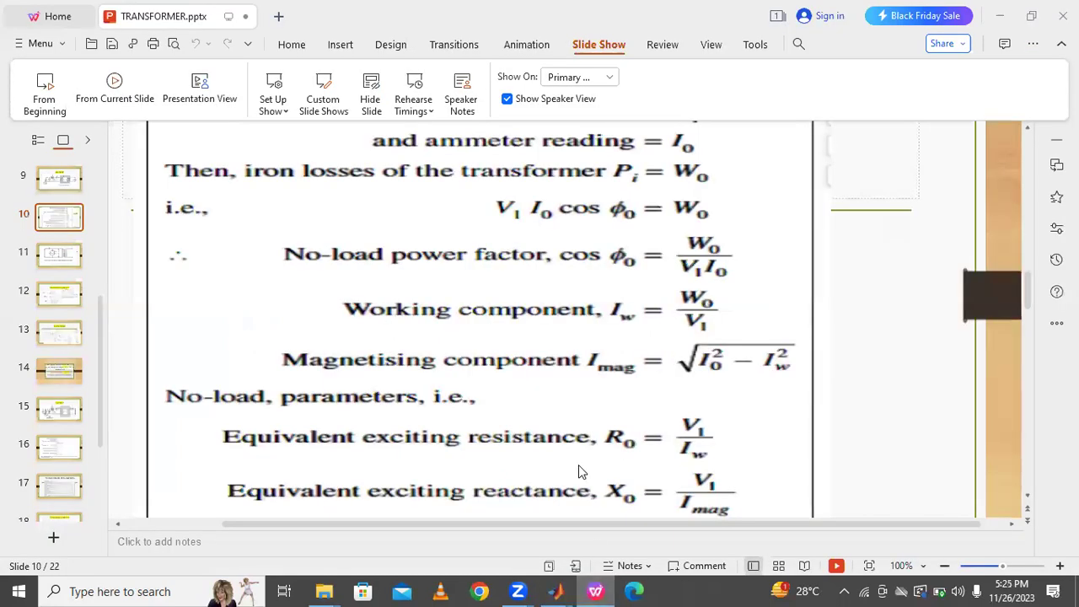
pyautogui.hotkey('alt', 'Tab')
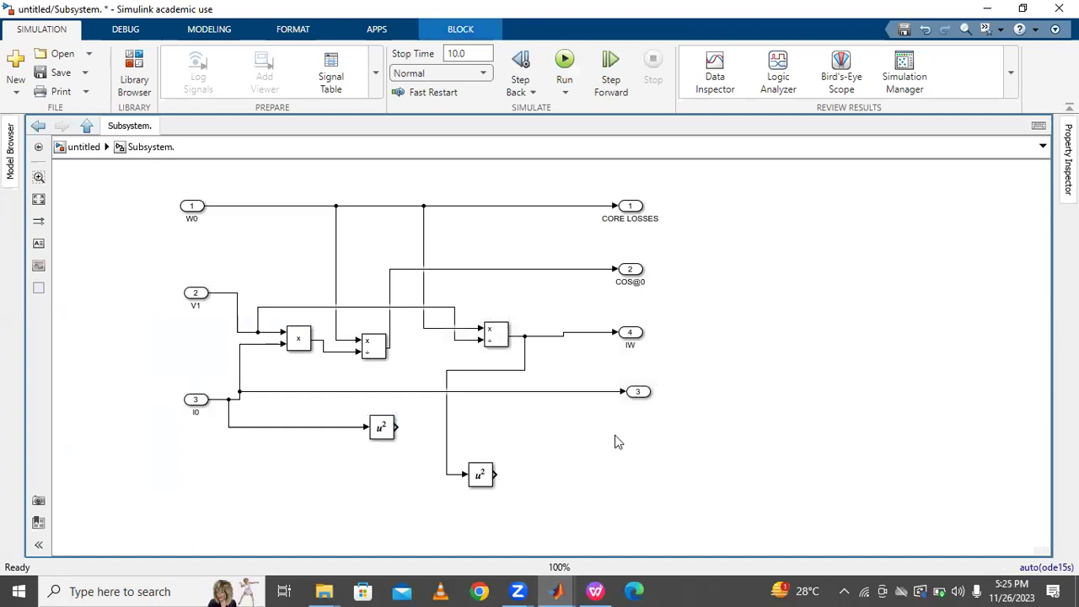
pyautogui.doubleClick(649, 438)
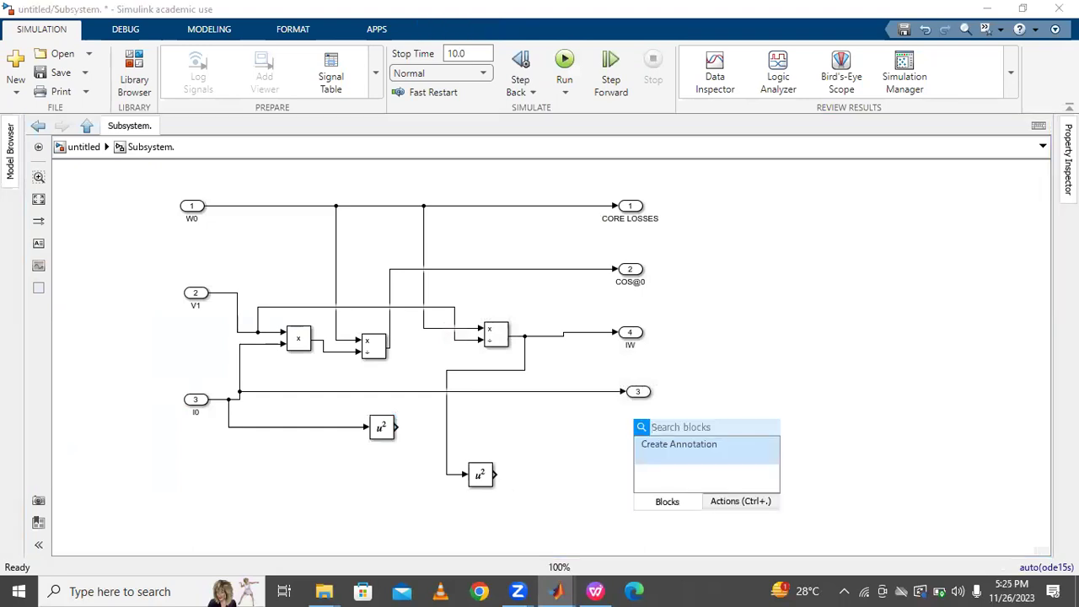
pyautogui.write('SU')
pyautogui.write('b')
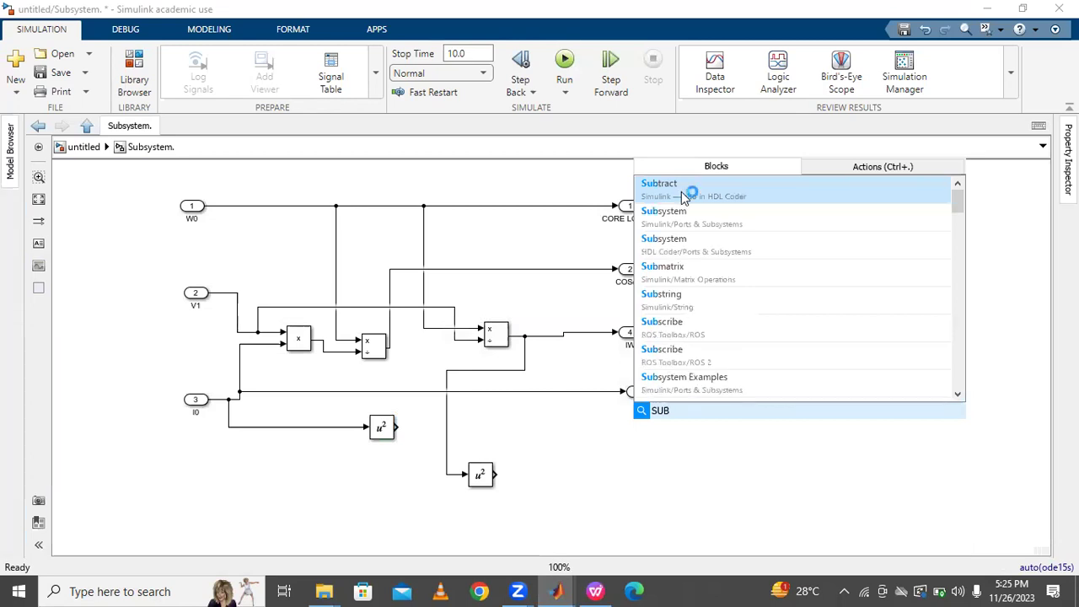
pyautogui.press('Return')
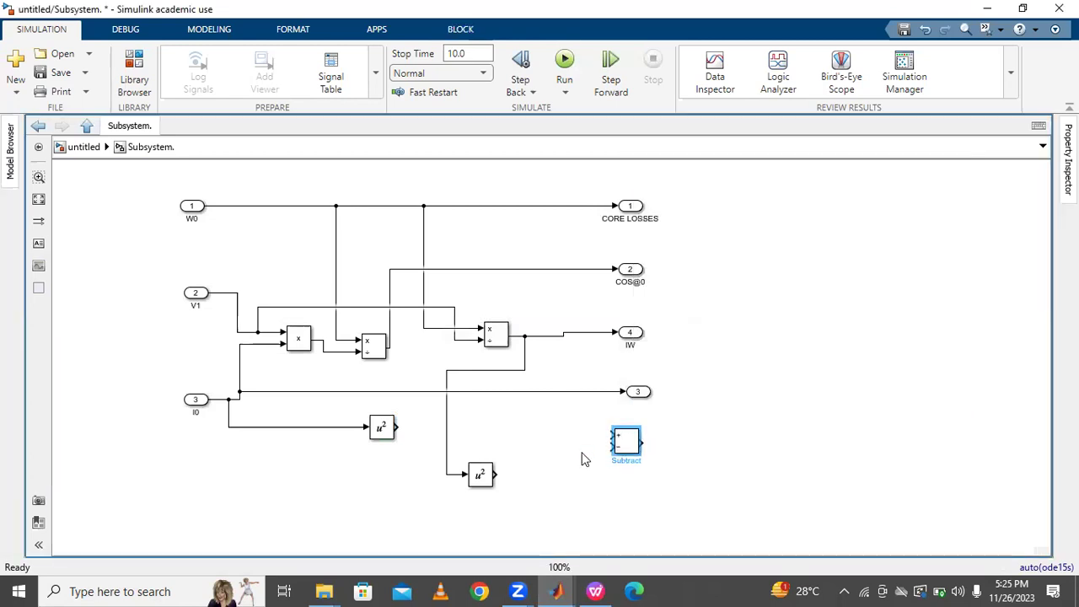
# Step: Connect the I0 square to the Subtract block's plus input and the IW square to its minus input, aligning the block with the I0 square
pyautogui.moveTo(625, 444); pyautogui.dragTo(396, 428)
pyautogui.moveTo(569, 452); pyautogui.dragTo(497, 474)
pyautogui.click(512, 469)
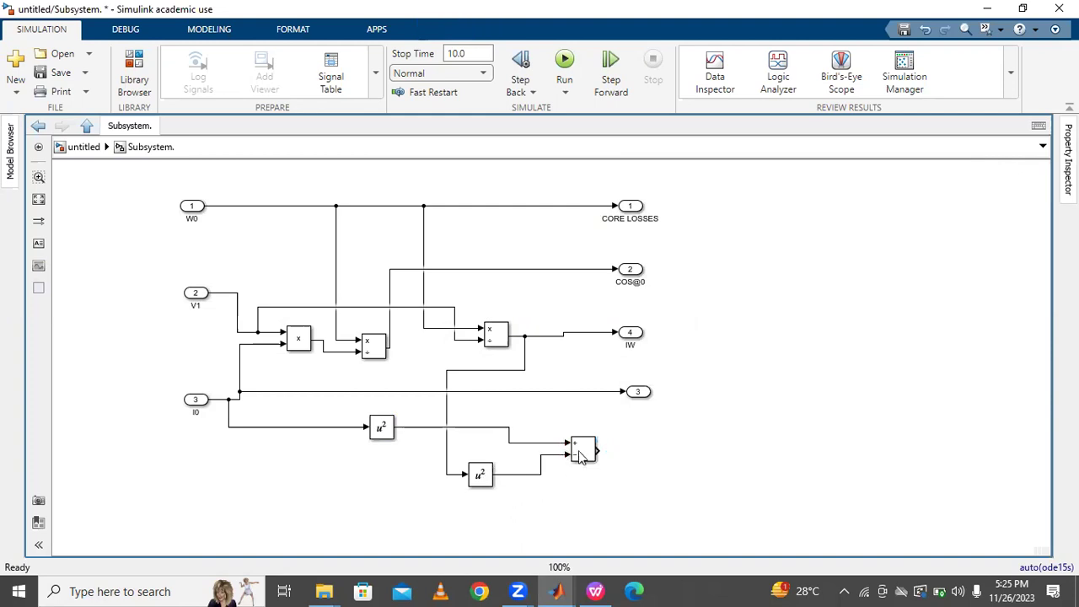
pyautogui.moveTo(580, 445); pyautogui.dragTo(581, 431)
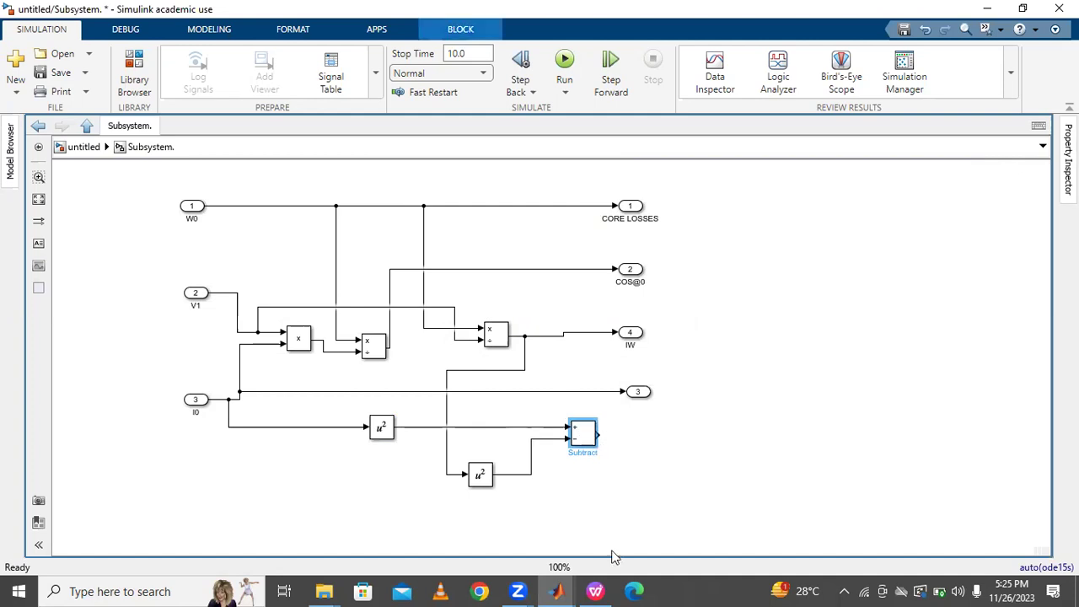
# Step: Check the square root in the Imag formula on the slide, and add a Sqrt block beyond the Subtract block
pyautogui.click(595, 590)
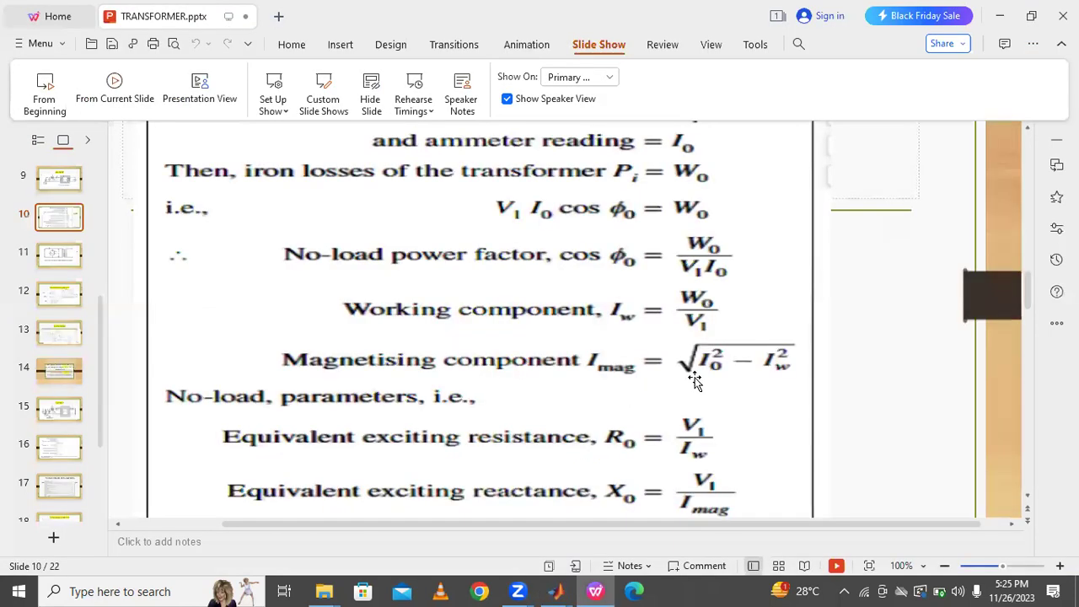
pyautogui.hotkey('alt', 'Tab')
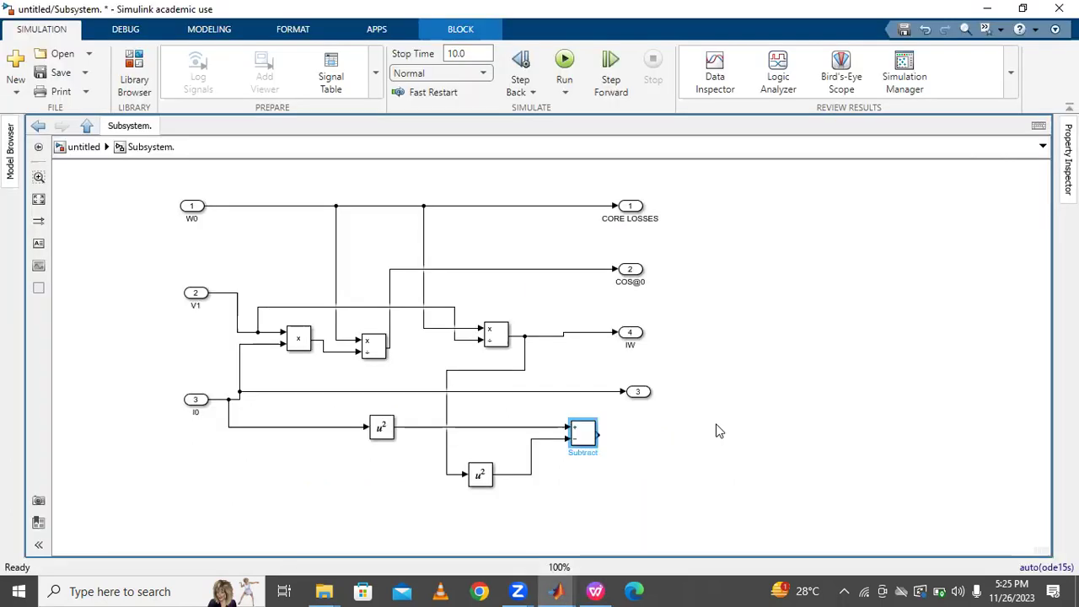
pyautogui.doubleClick(704, 413)
pyautogui.write('S')
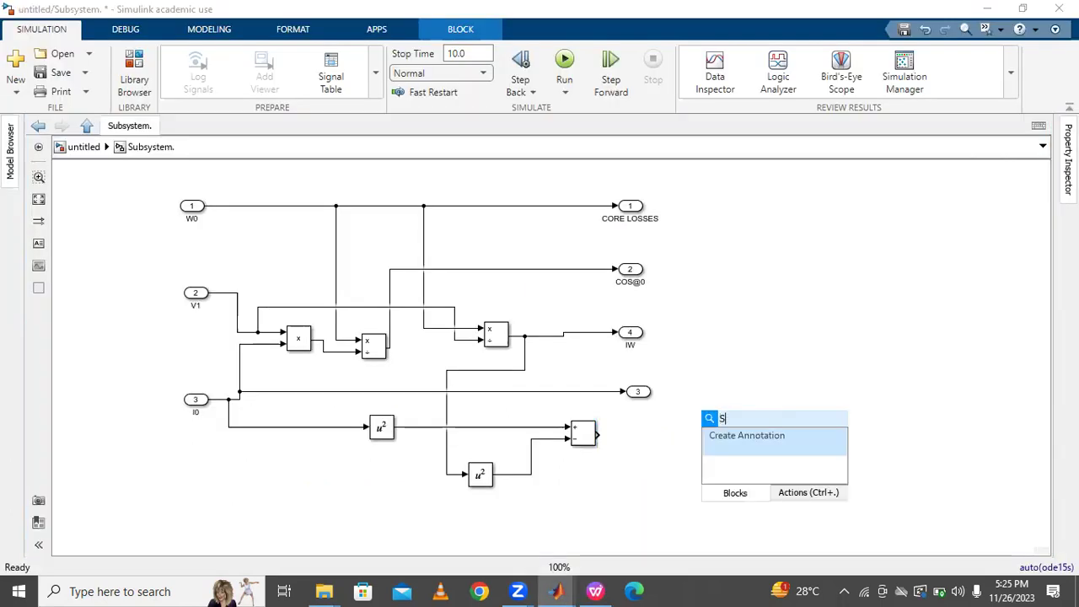
pyautogui.write('QRT')
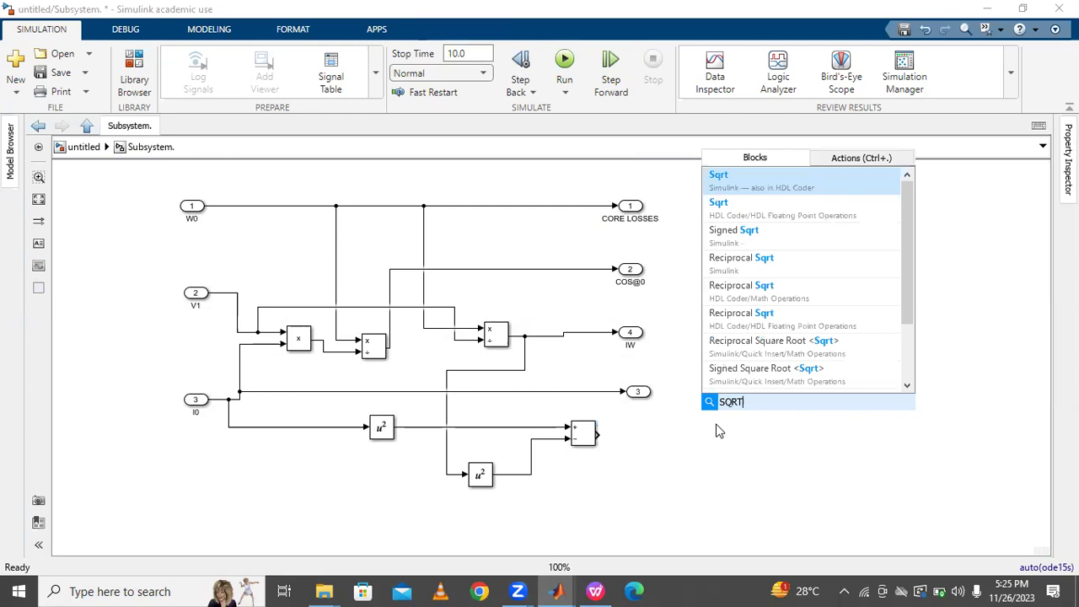
pyautogui.press('Return')
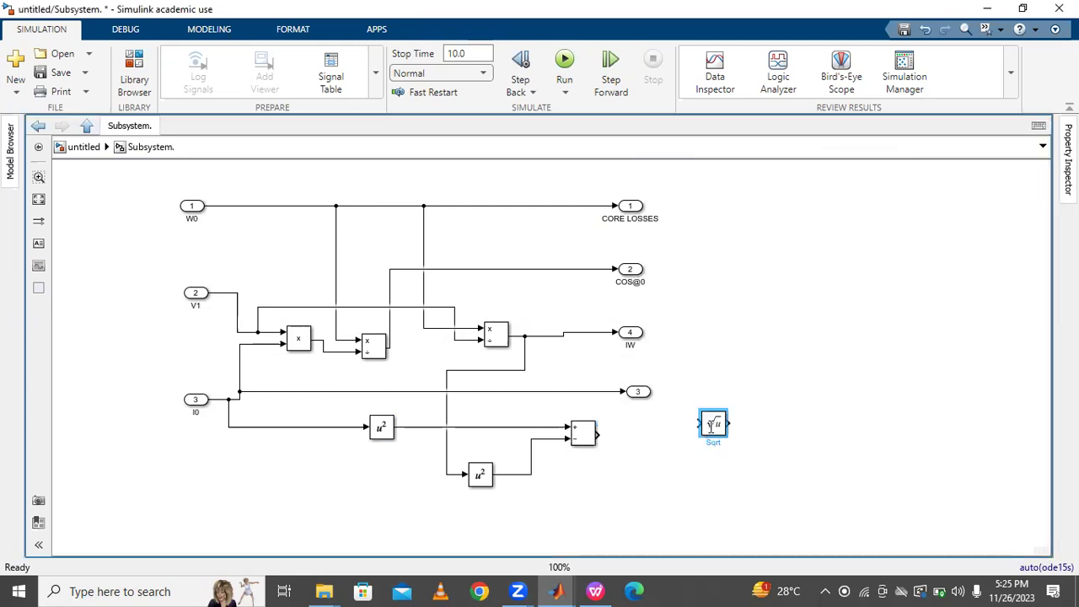
# Step: Line up the Sqrt block beside the Subtract block and connect the Subtract output to its input
pyautogui.click(715, 426)
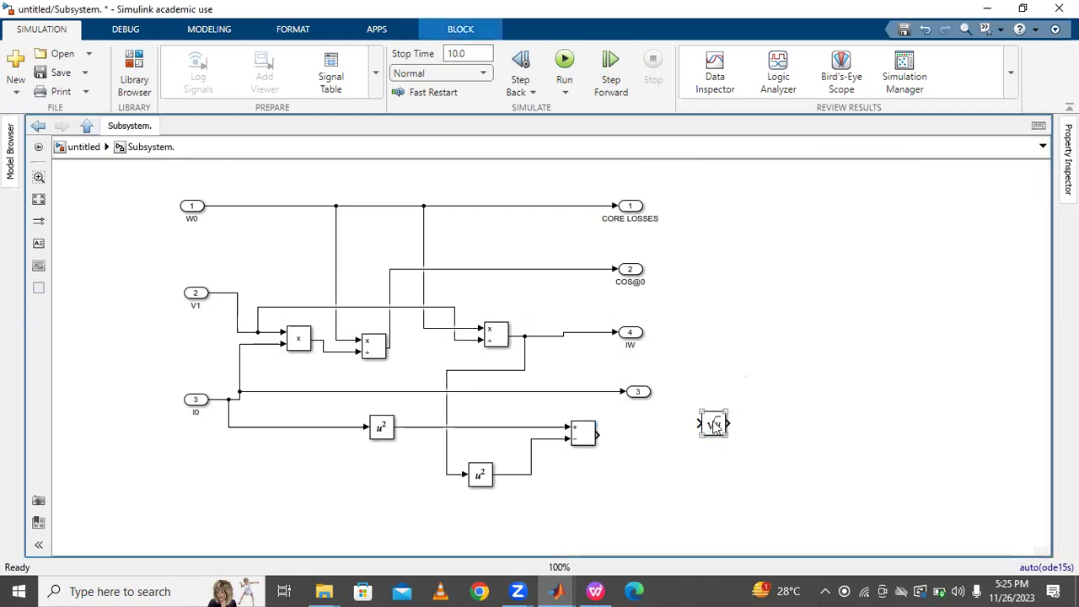
pyautogui.moveTo(649, 441); pyautogui.dragTo(643, 436)
pyautogui.click(603, 445)
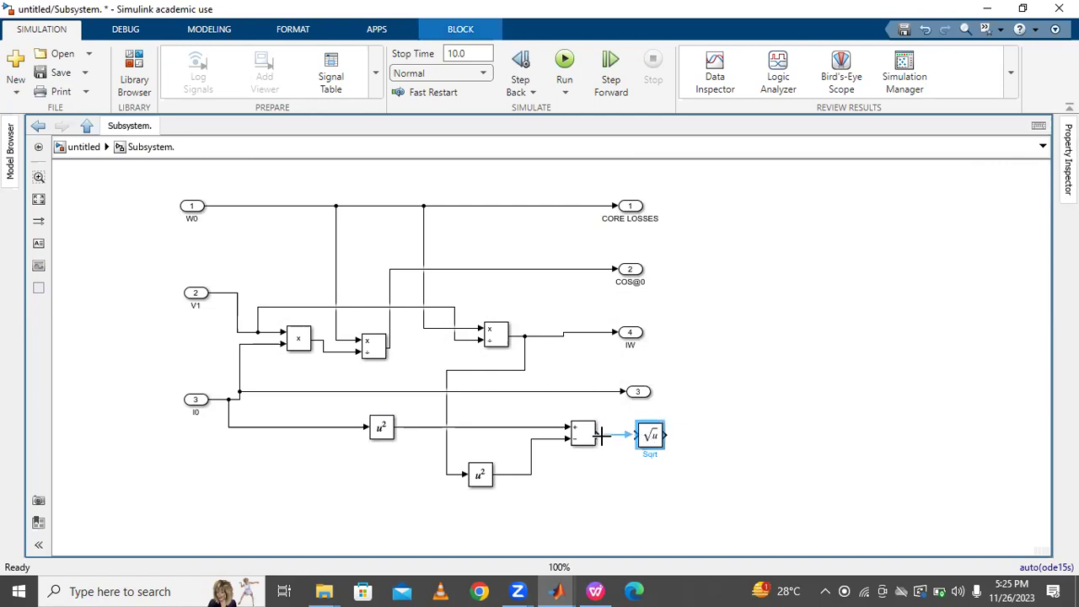
pyautogui.click(654, 448)
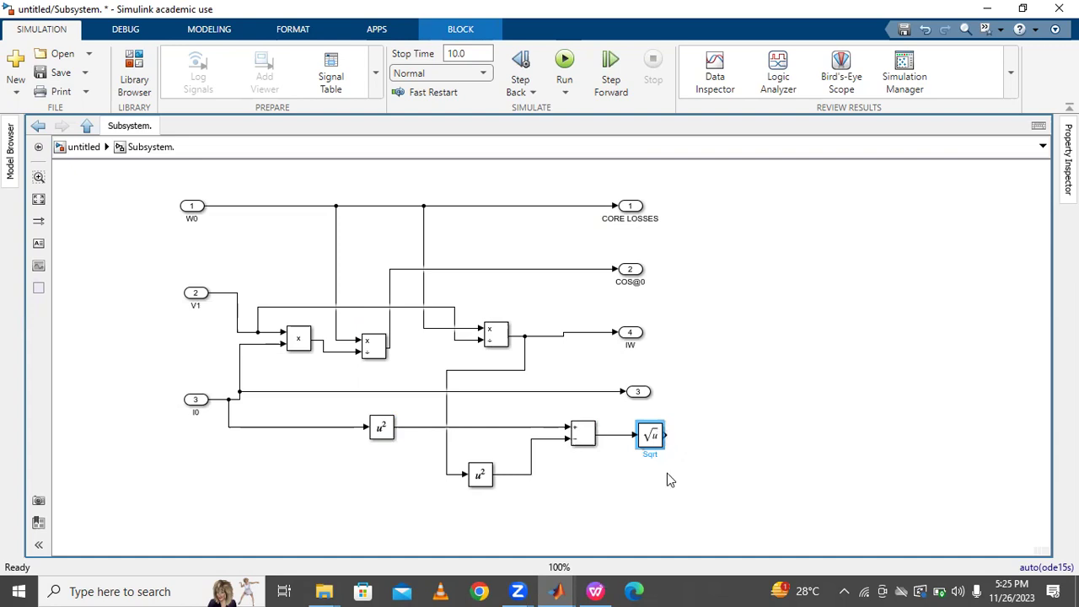
# Step: Add another outport copy after the Sqrt block, feed it from the Sqrt output, and name it IM
pyautogui.hotkey('ctrl', 'v')
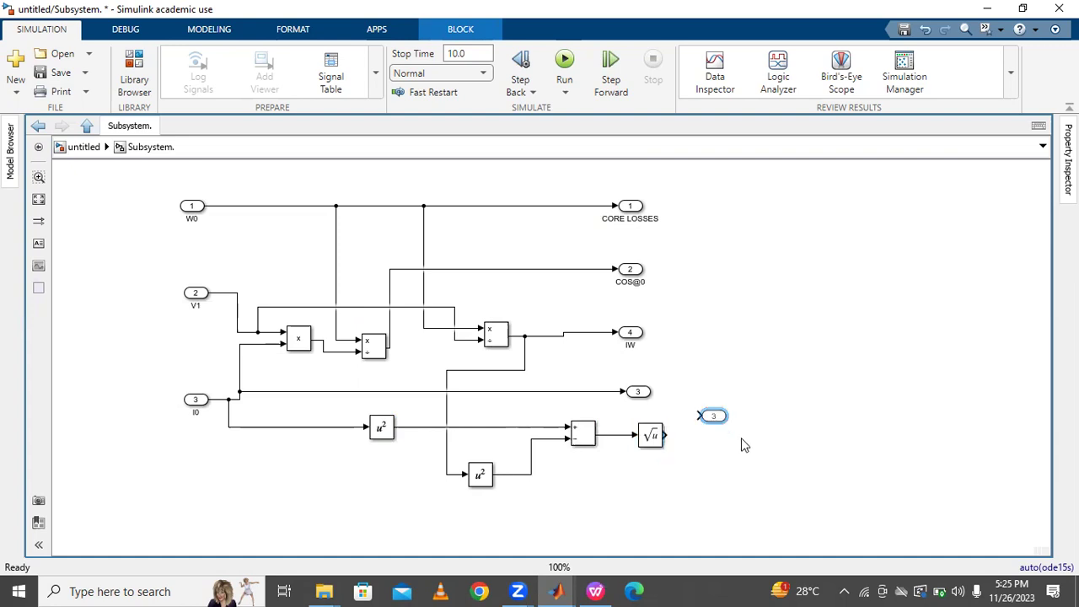
pyautogui.moveTo(667, 431); pyautogui.dragTo(712, 416)
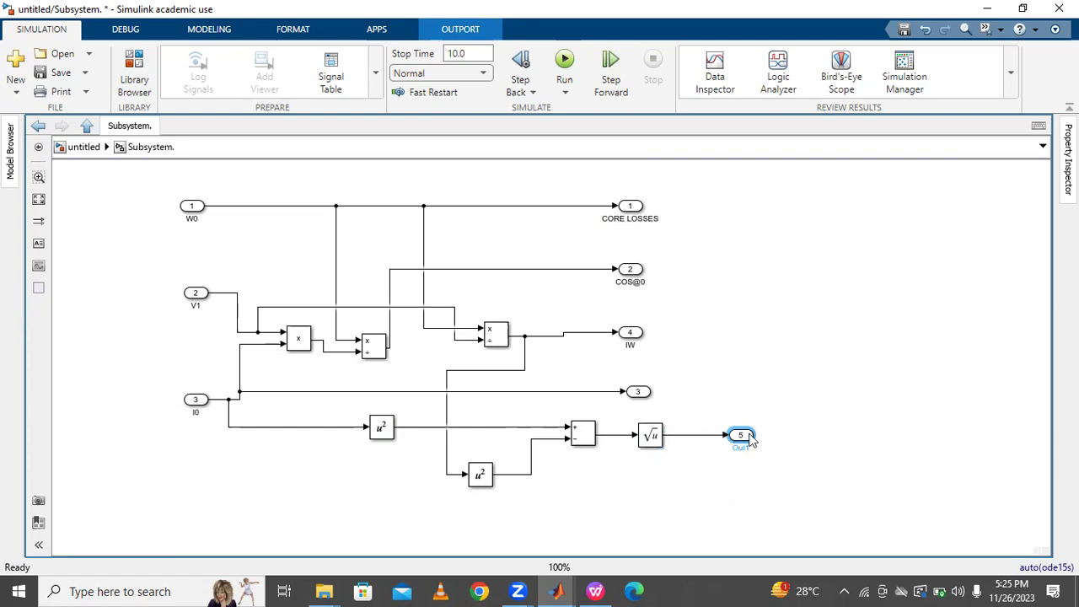
pyautogui.moveTo(732, 440); pyautogui.dragTo(709, 440)
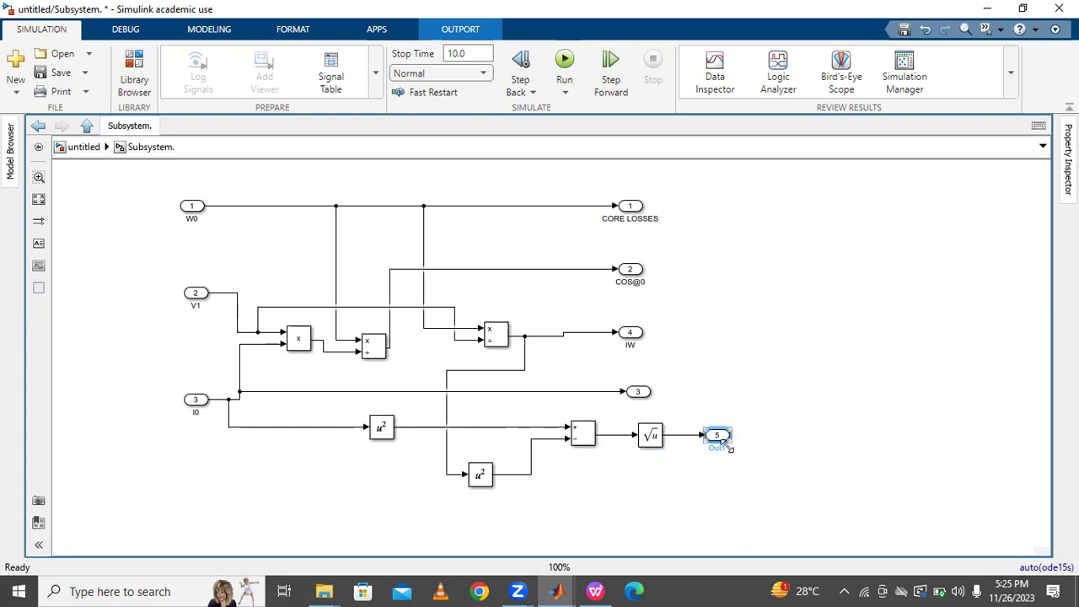
pyautogui.click(722, 446)
pyautogui.click(722, 451)
pyautogui.write('IM')
pyautogui.click(773, 414)
# Step: Adjust the position of the outport fed by the I0 line and rename it NO LOAD I0
pyautogui.click(636, 393)
pyautogui.moveTo(638, 392); pyautogui.dragTo(649, 396)
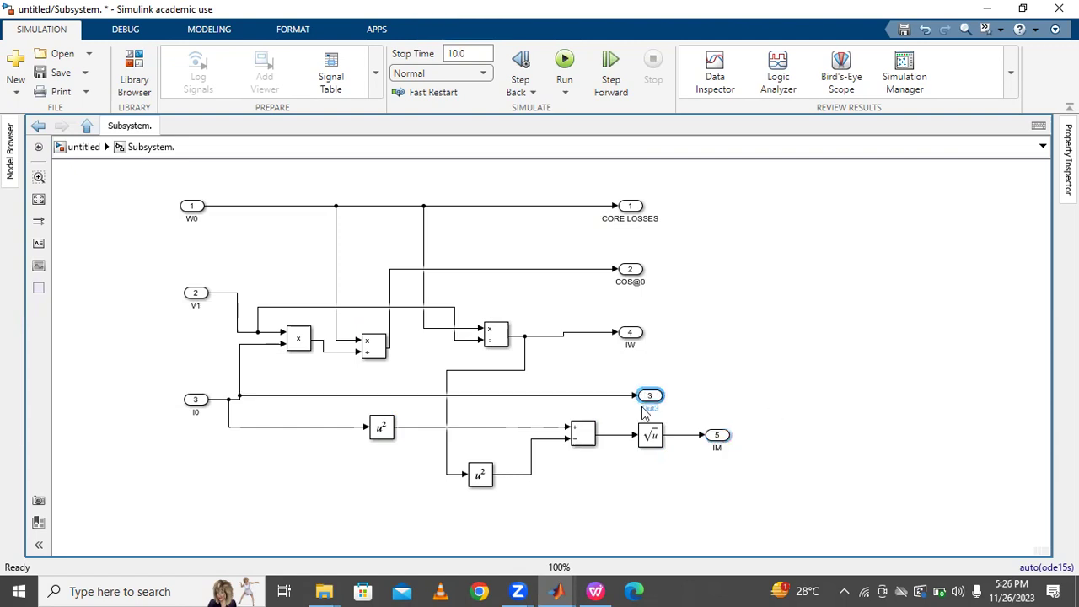
pyautogui.click(654, 408)
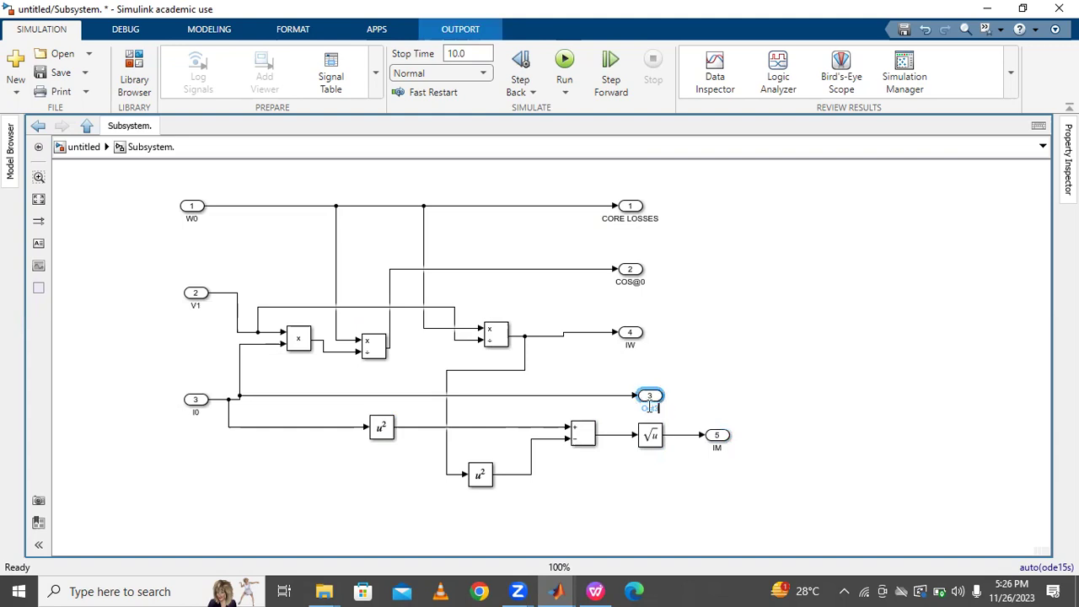
pyautogui.write('NO LOAD I0')
pyautogui.click(704, 377)
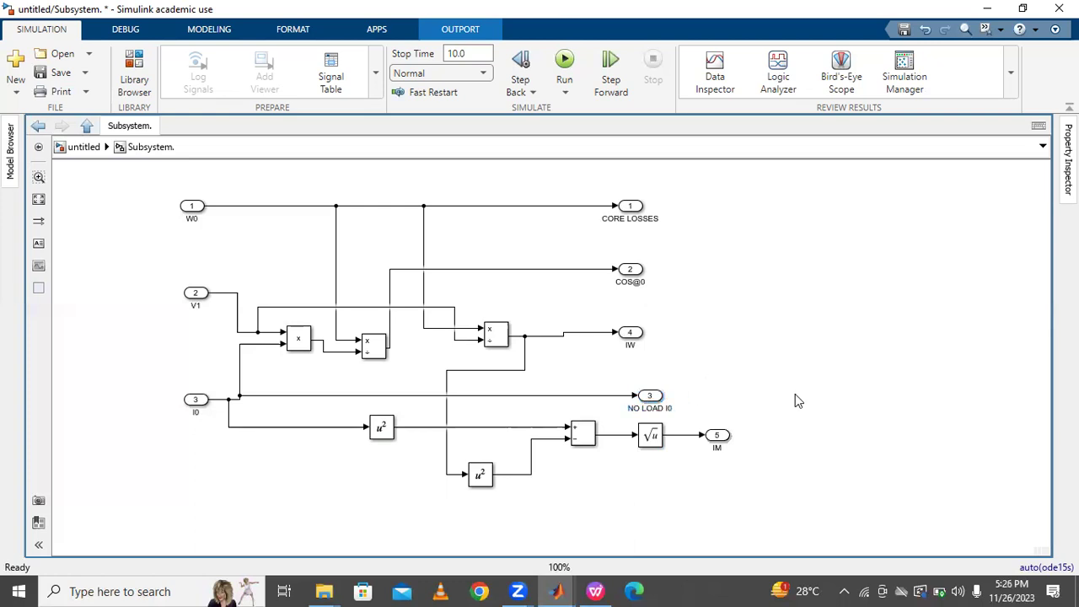
# Step: Move the IW, NO LOAD I0, COS@0 and CORE LOSSES outports outward into a column roughly in line with IM
pyautogui.moveTo(625, 342); pyautogui.dragTo(722, 341)
pyautogui.click(651, 397)
pyautogui.moveTo(661, 399); pyautogui.dragTo(733, 391)
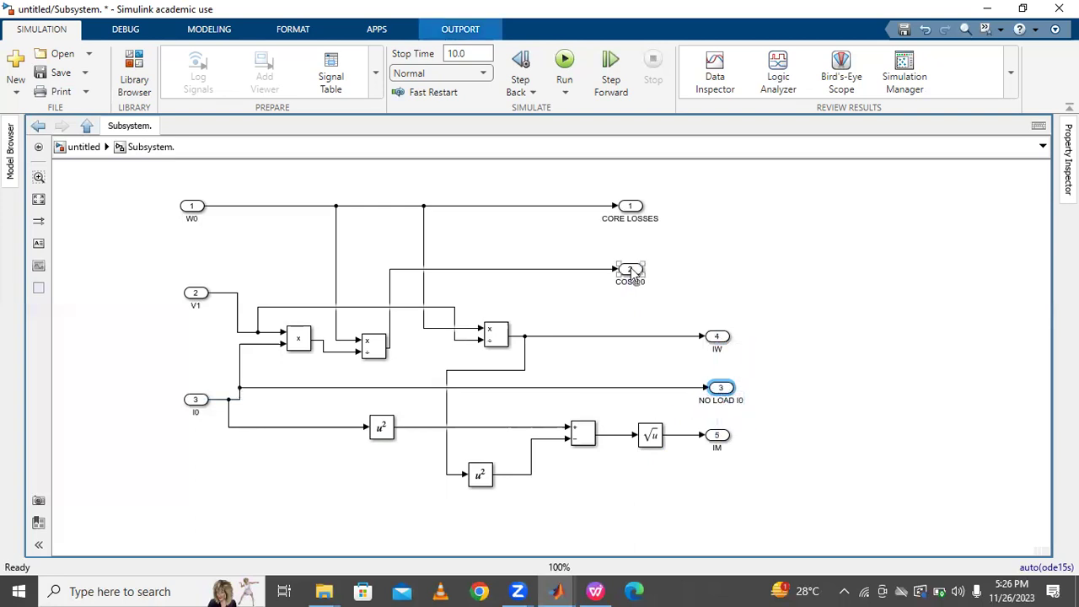
pyautogui.moveTo(630, 269); pyautogui.dragTo(716, 284)
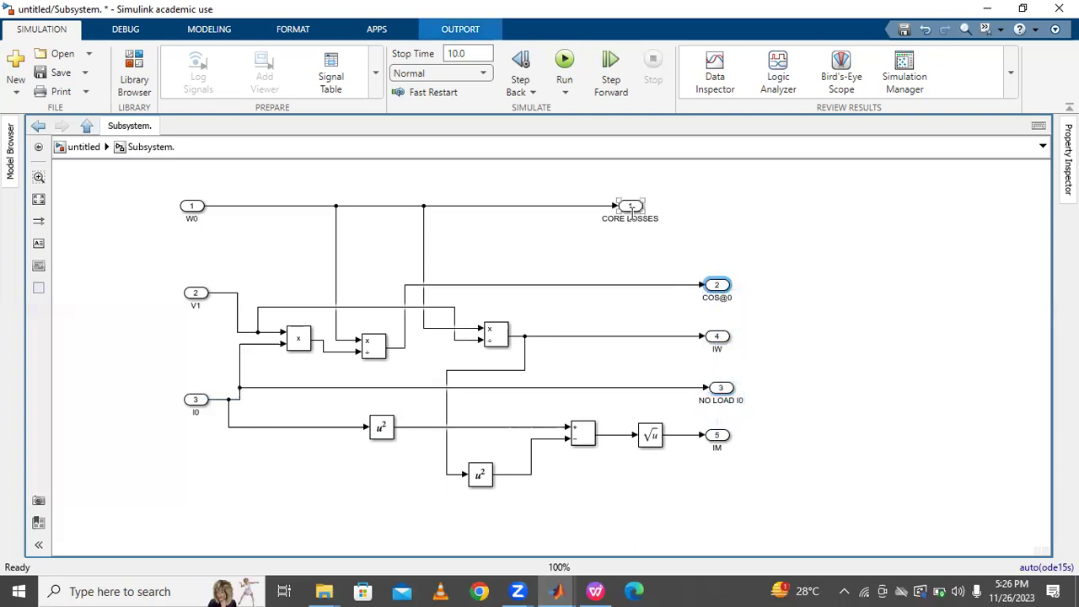
pyautogui.moveTo(630, 213); pyautogui.dragTo(706, 210)
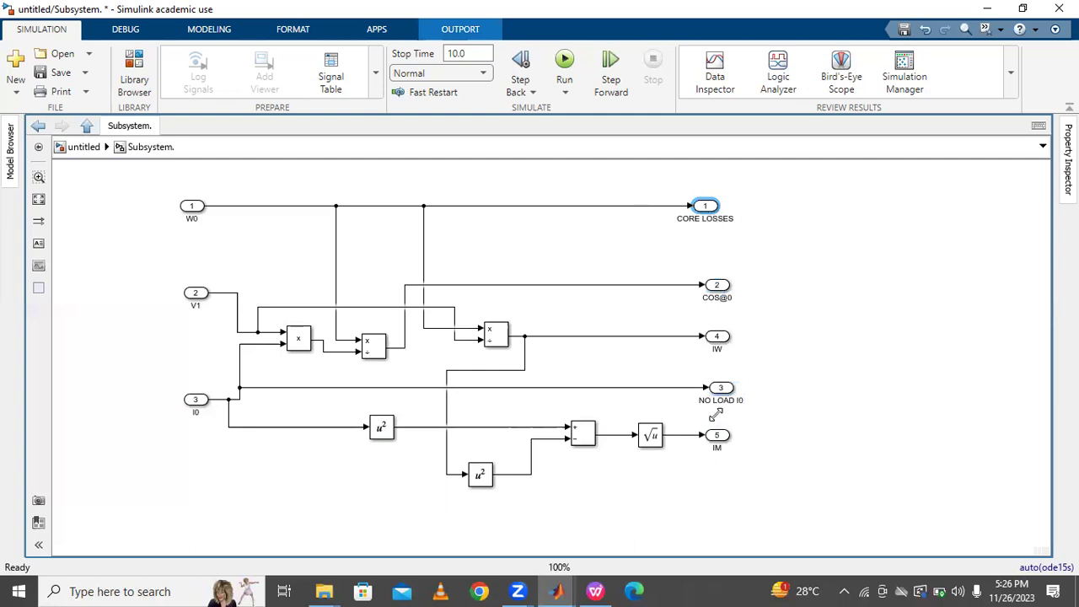
# Step: Check the equivalent exciting resistance formula on slide 10, and place a copy of the IM outport below the original
pyautogui.click(600, 590)
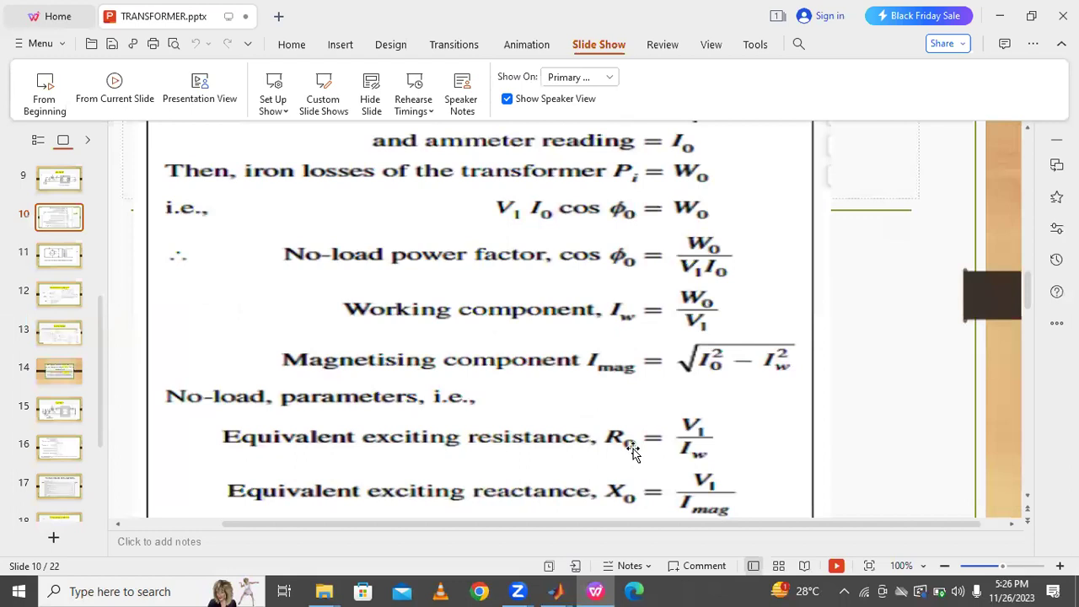
pyautogui.click(601, 590)
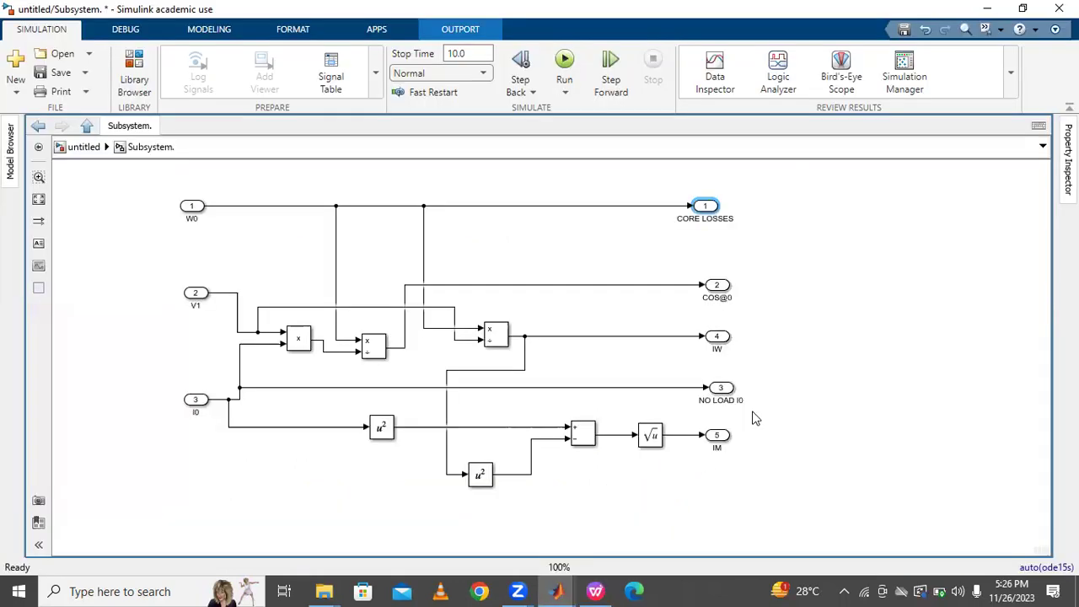
pyautogui.moveTo(723, 440); pyautogui.dragTo(722, 492)
# Step: Add a third Divide block below the Subtract and Sqrt blocks, ahead of the new outport
pyautogui.doubleClick(600, 487)
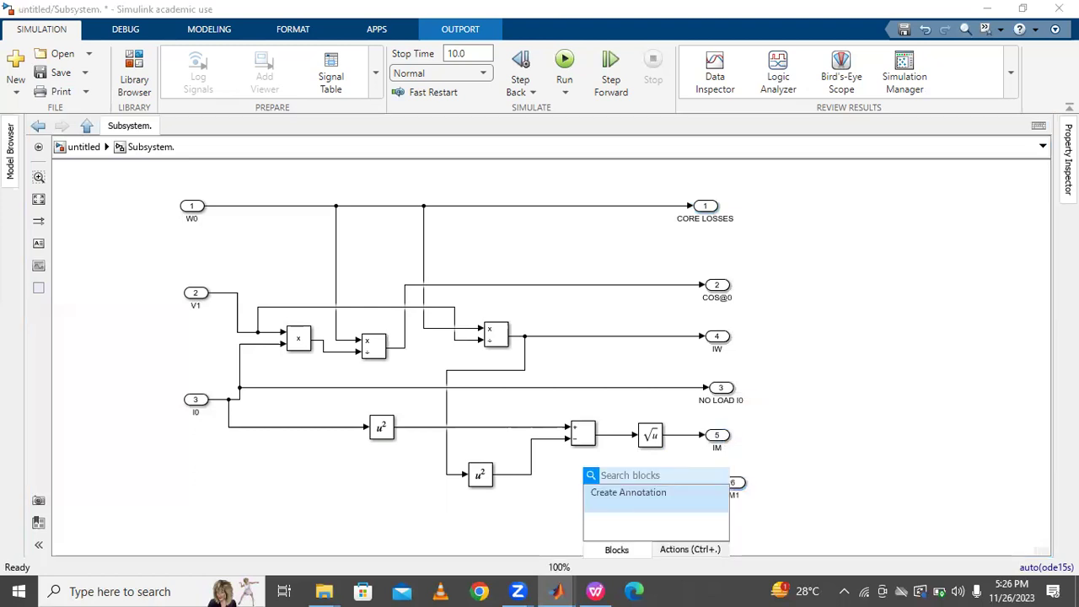
pyautogui.write('DIV')
pyautogui.click(615, 238)
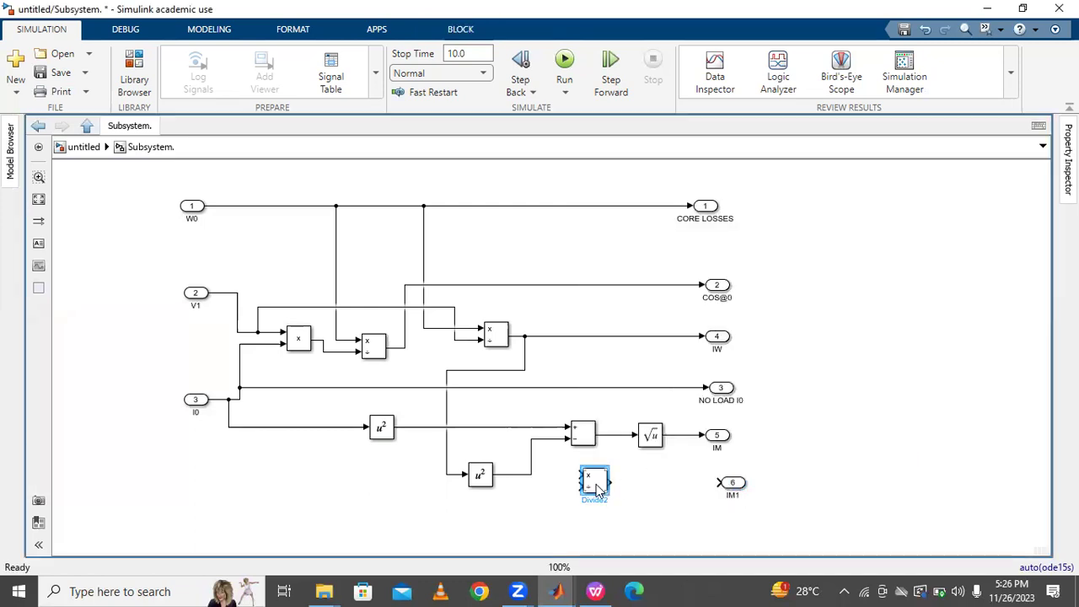
pyautogui.moveTo(595, 484); pyautogui.dragTo(624, 485)
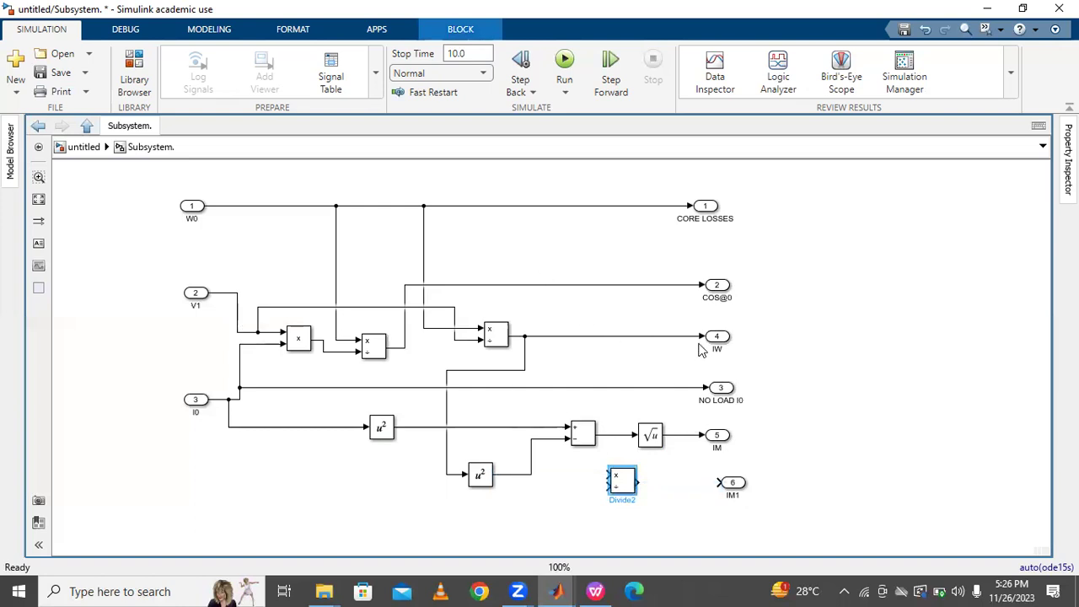
# Step: Connect the V1 line to the third Divide block's multiply input and the IW line to its divide input
pyautogui.moveTo(608, 474); pyautogui.dragTo(241, 332)
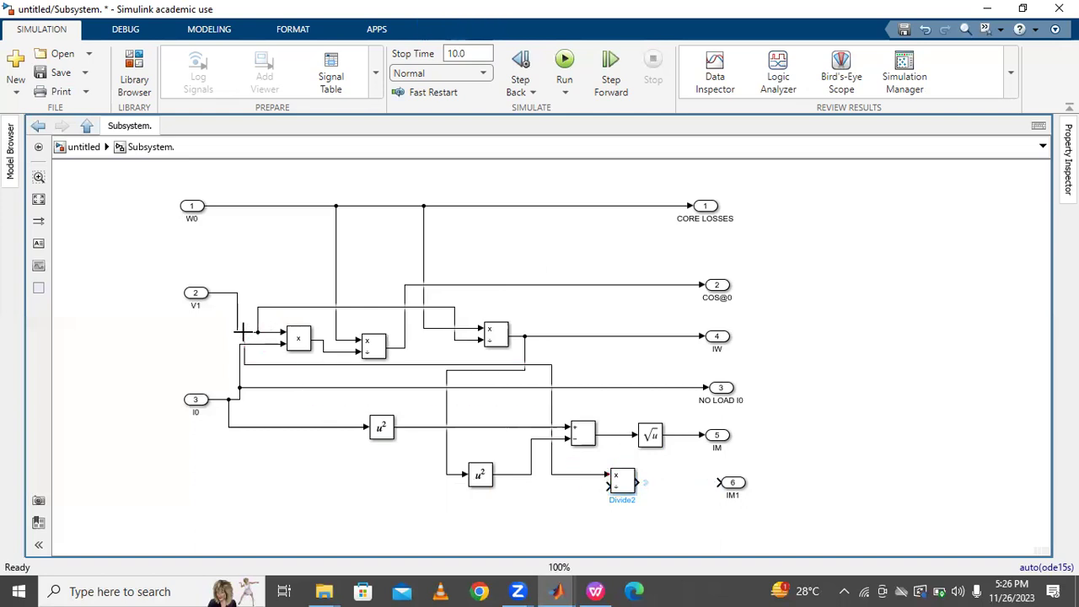
pyautogui.click(611, 478)
pyautogui.moveTo(608, 484); pyautogui.dragTo(638, 336)
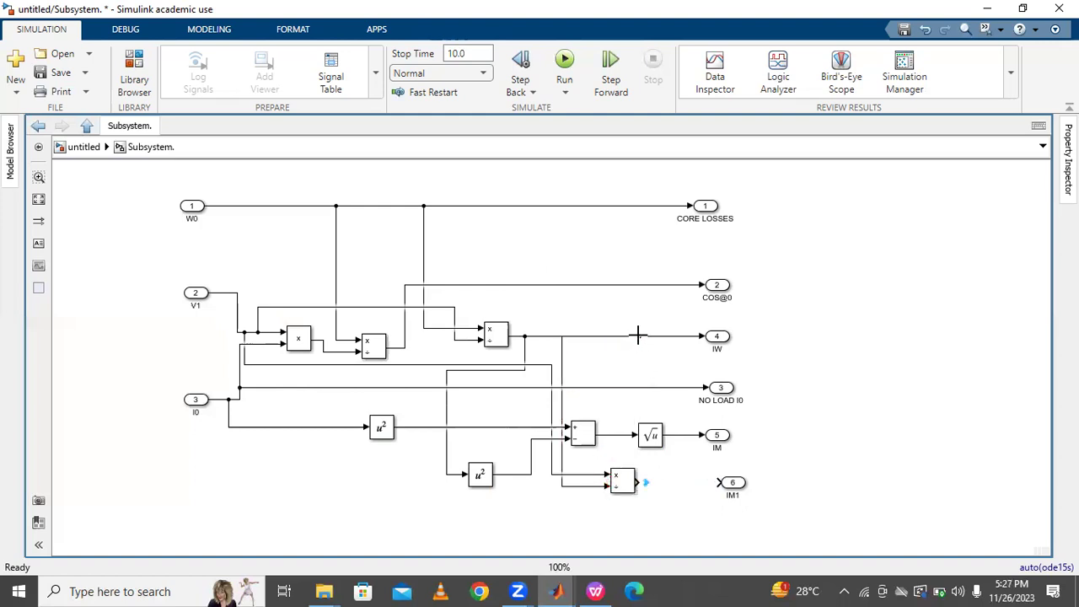
# Step: Connect the third Divide block's output to the IM1 outport and rename that outport R0
pyautogui.click(631, 490)
pyautogui.moveTo(638, 482); pyautogui.dragTo(712, 478)
pyautogui.click(733, 495)
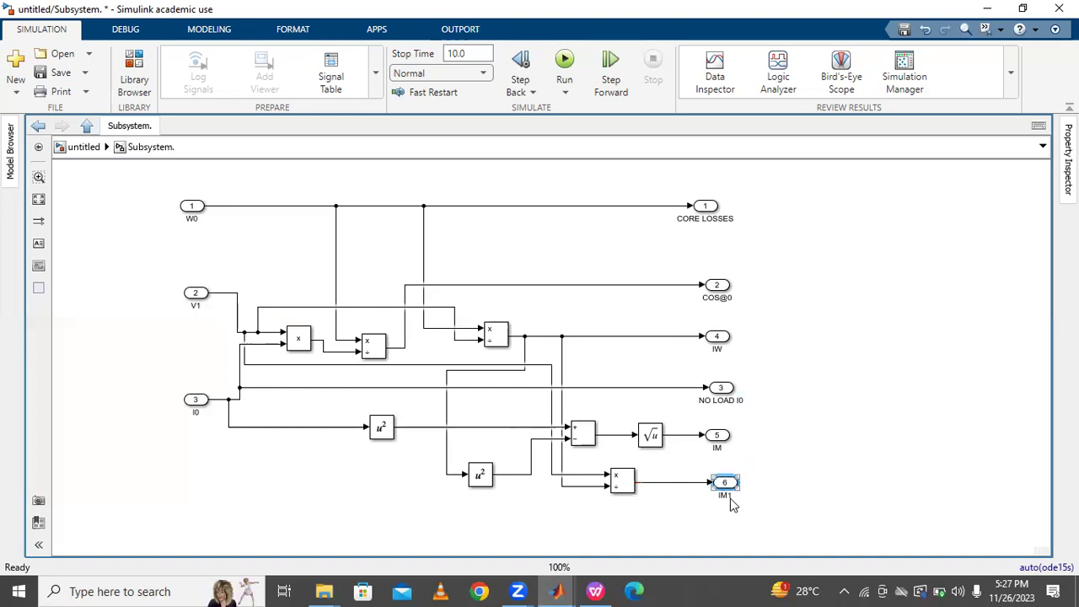
pyautogui.click(731, 498)
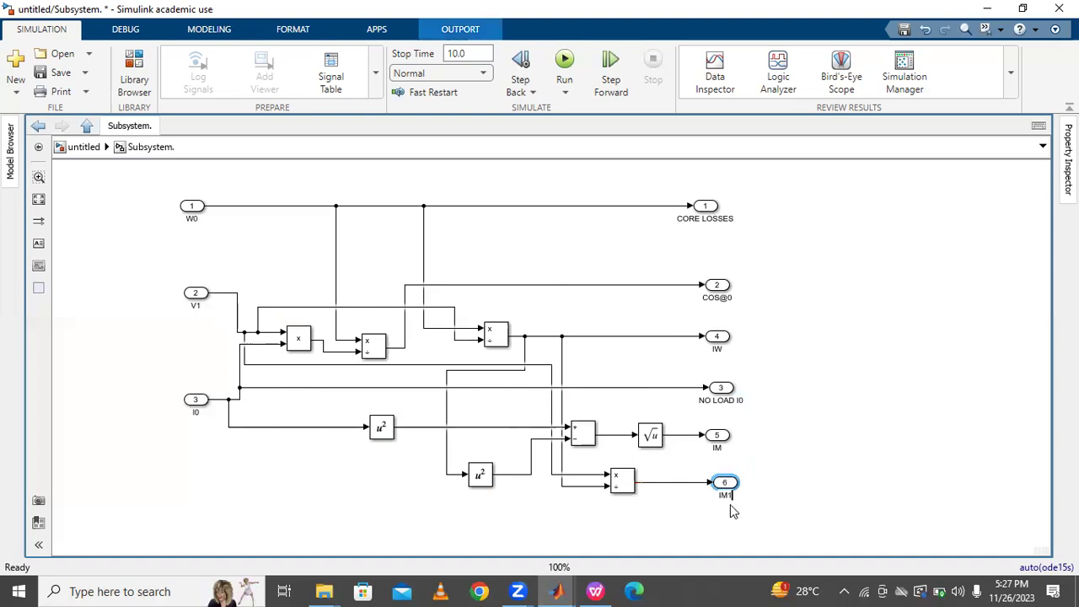
pyautogui.write('R0')
pyautogui.click(802, 455)
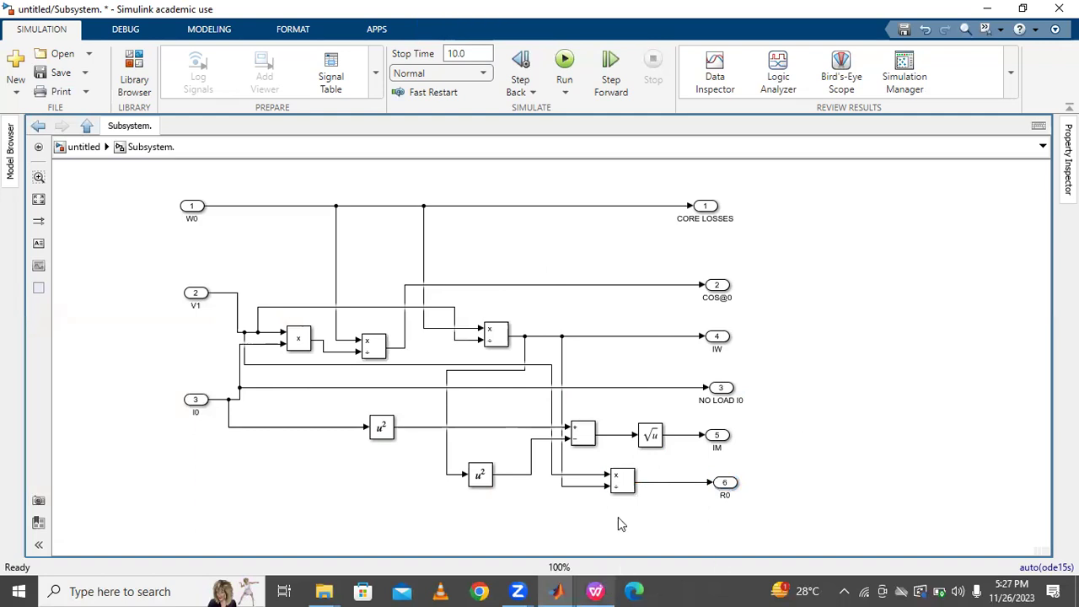
# Step: Check the equivalent exciting reactance formula on slide 10, and place a copy of the R0 outport below the original in Simulink
pyautogui.hotkey('alt', 'Tab')
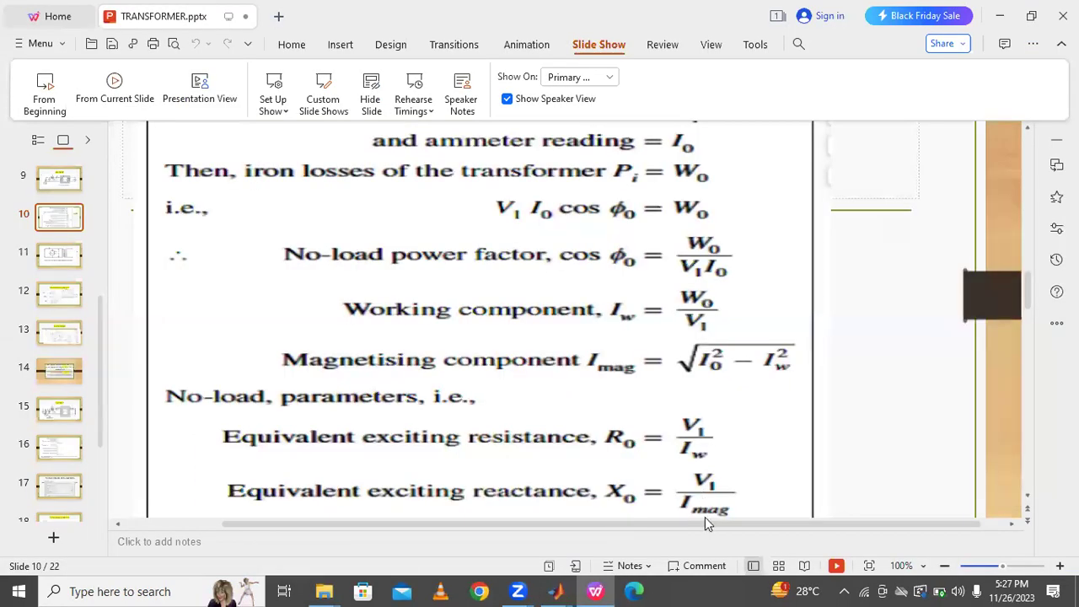
pyautogui.click(602, 588)
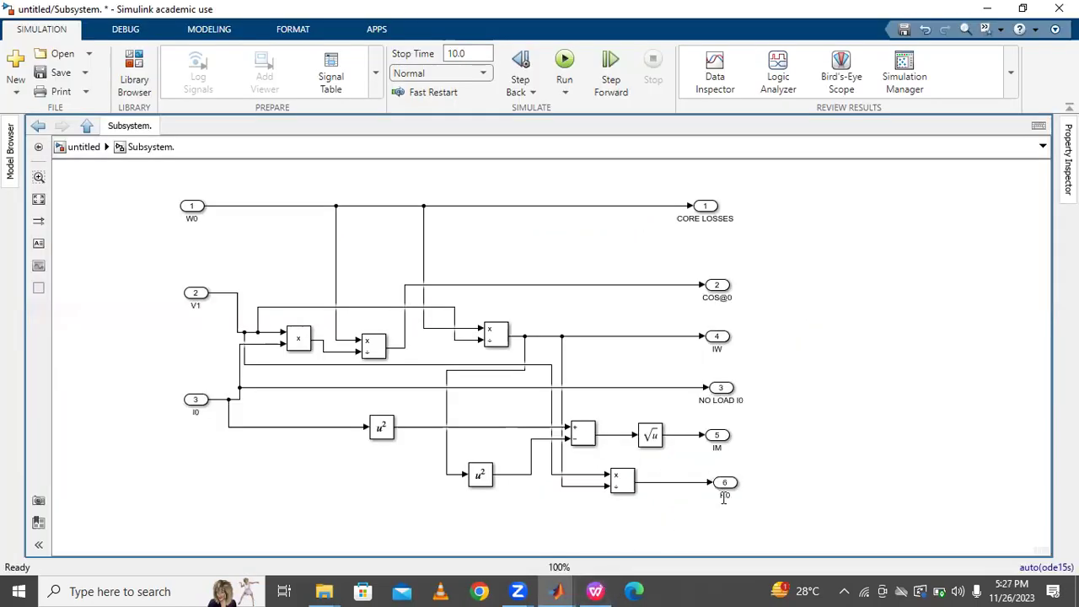
pyautogui.moveTo(723, 486); pyautogui.dragTo(725, 518)
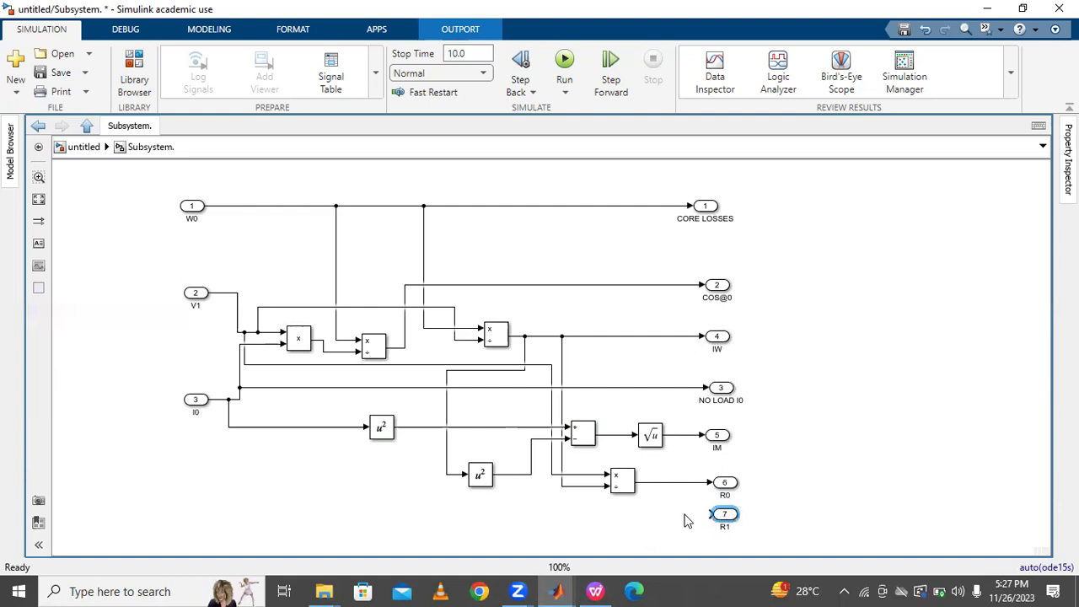
# Step: Add a fourth Divide block feeding the new outport, with V1 on its multiply input and the IW line on its divide input
pyautogui.doubleClick(659, 518)
pyautogui.write('DIV')
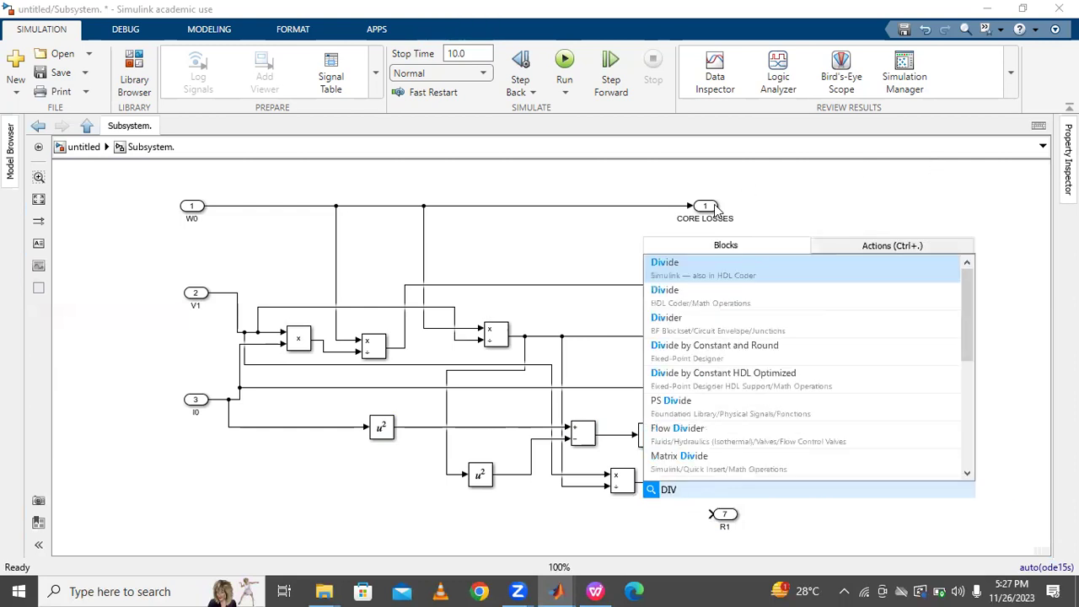
pyautogui.click(694, 268)
pyautogui.moveTo(657, 519); pyautogui.dragTo(684, 518)
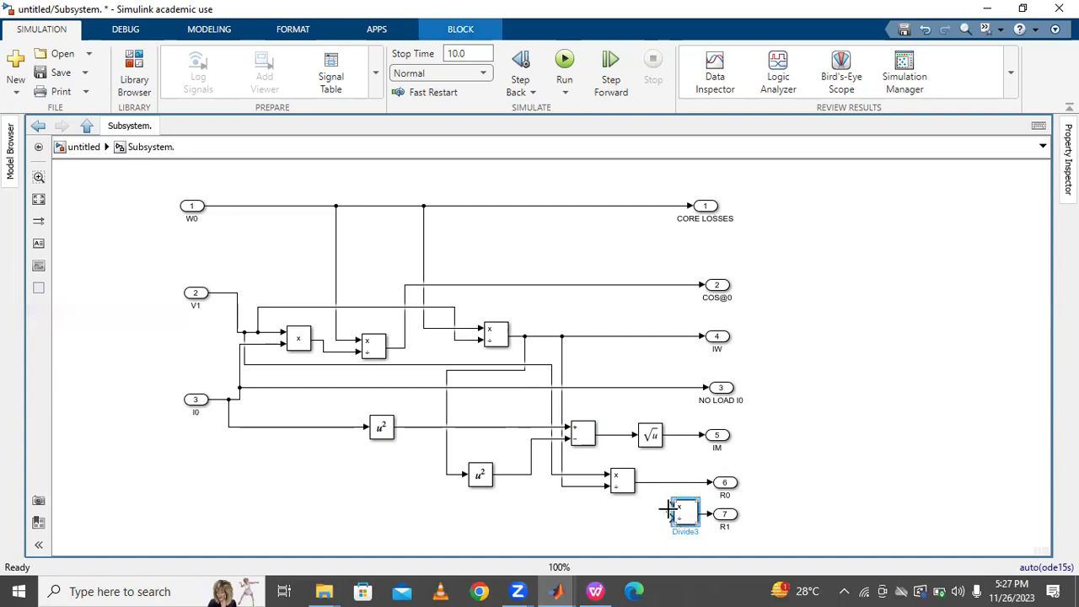
pyautogui.moveTo(668, 510); pyautogui.dragTo(226, 293)
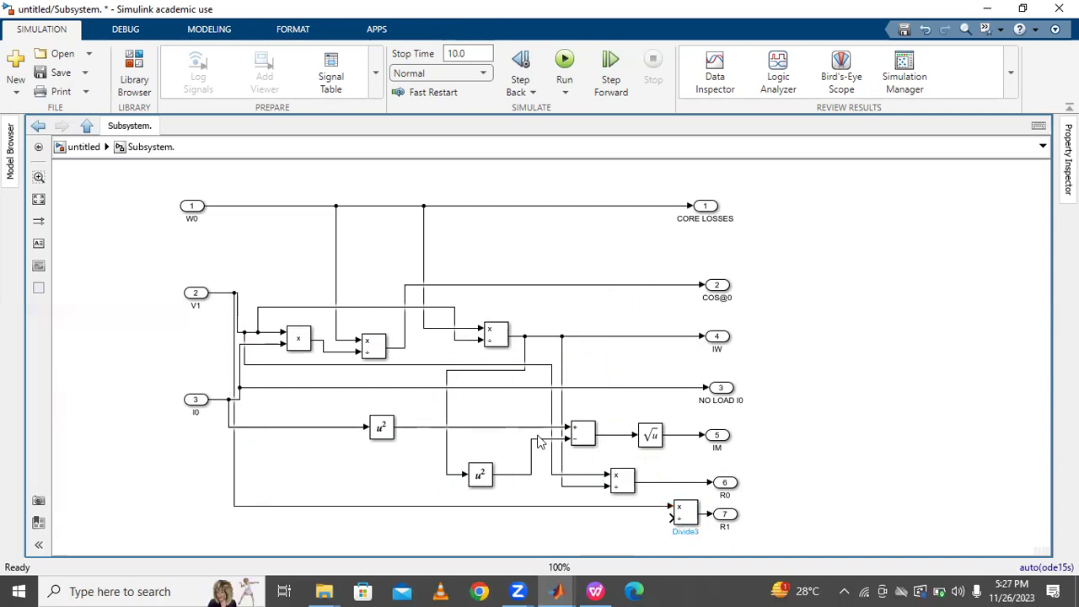
pyautogui.moveTo(668, 515)
pyautogui.mouseDown()
pyautogui.moveTo(661, 493)
pyautogui.moveTo(681, 458)
pyautogui.moveTo(694, 353)
pyautogui.moveTo(674, 336)
pyautogui.mouseUp()
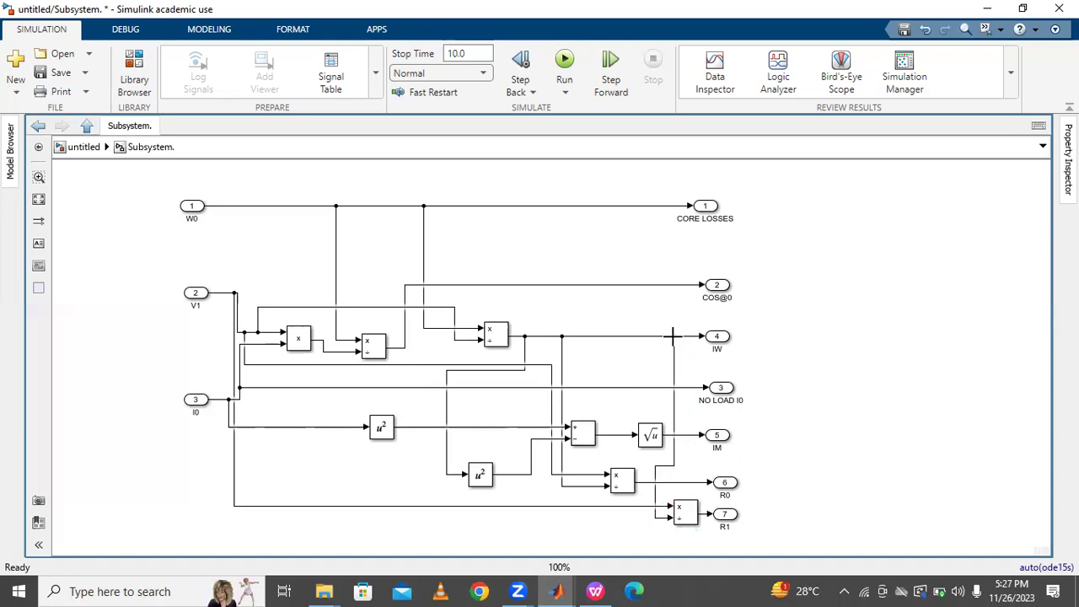
# Step: Rename the lowest outport X0 and return to the top-level model
pyautogui.click(728, 520)
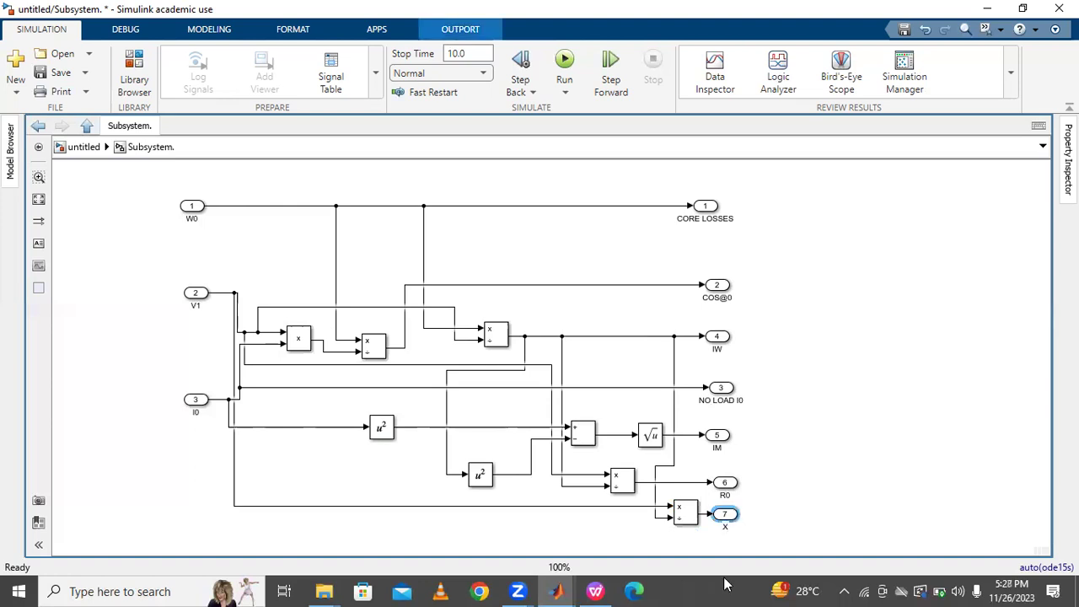
pyautogui.click(782, 476)
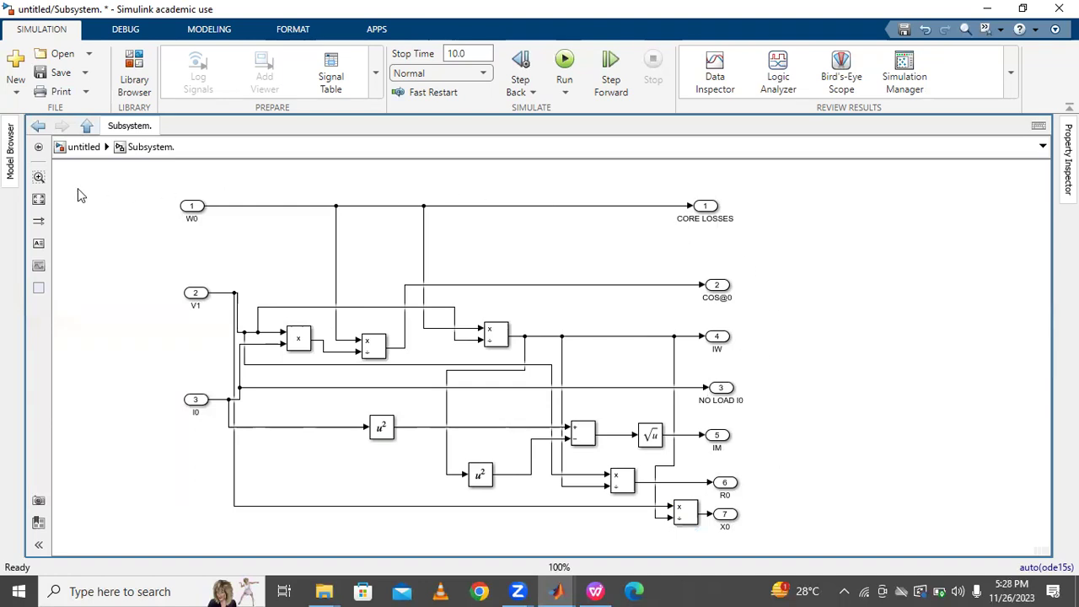
pyautogui.click(38, 124)
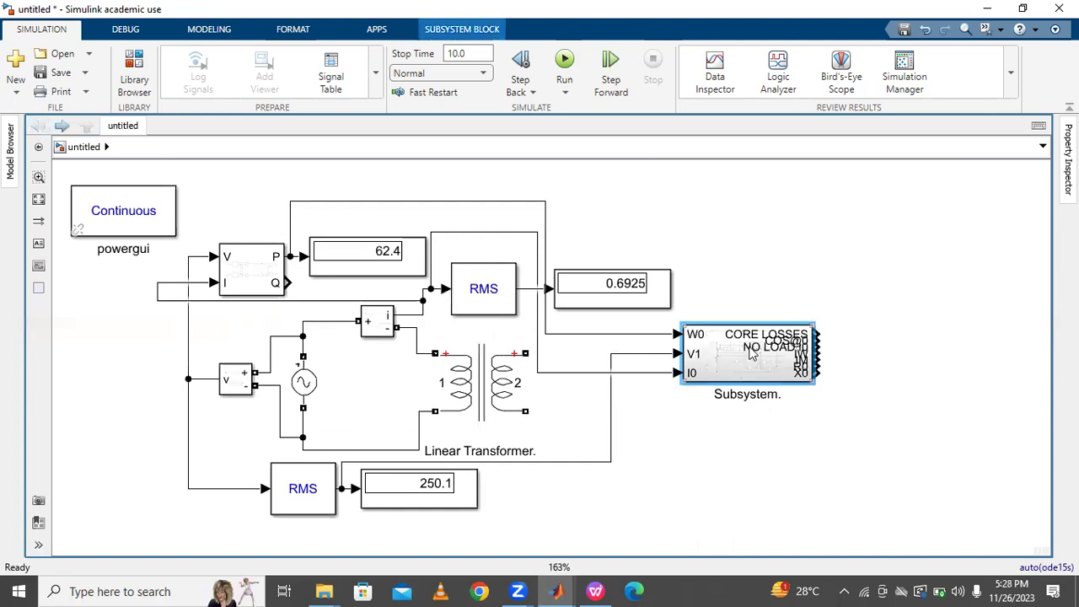
# Step: Move the subsystem block outward from the circuit and enlarge it until its seven output labels are well spaced
pyautogui.moveTo(752, 354); pyautogui.dragTo(791, 354)
pyautogui.moveTo(853, 321); pyautogui.dragTo(899, 216)
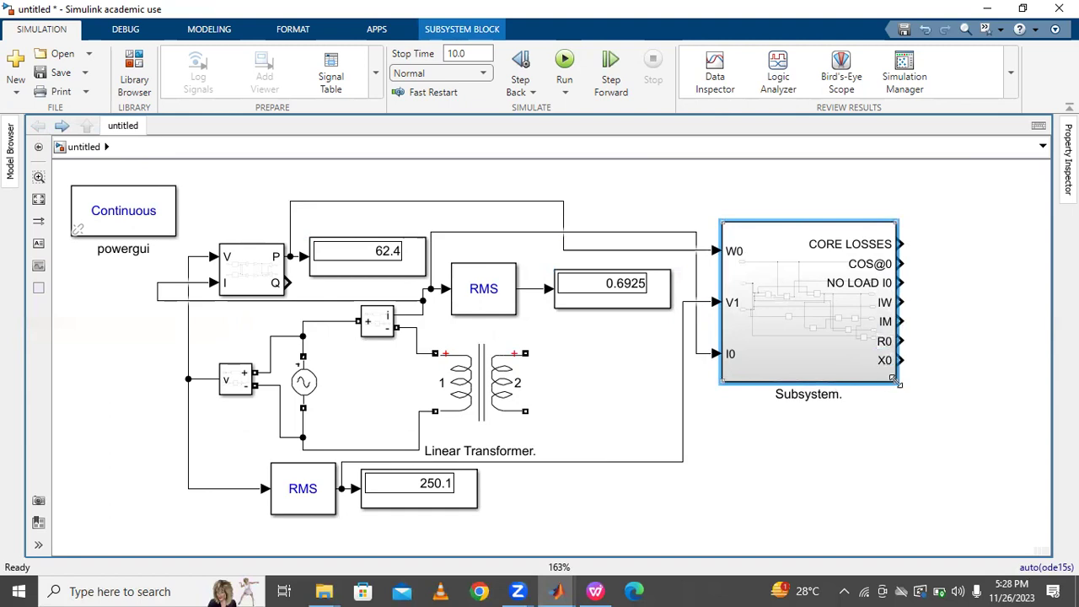
pyautogui.moveTo(895, 380); pyautogui.dragTo(902, 533)
pyautogui.click(952, 353)
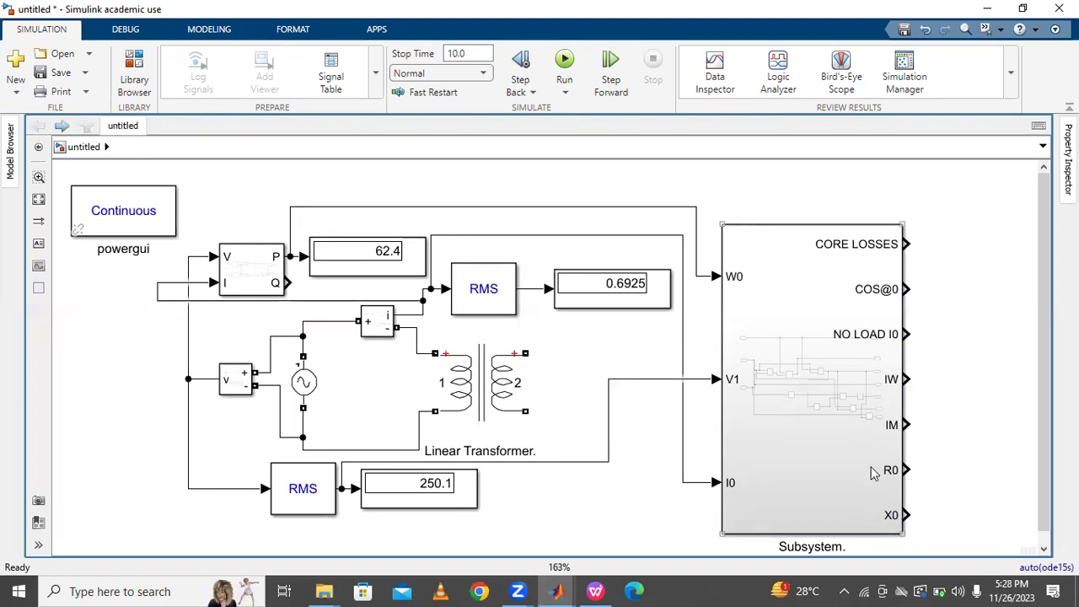
# Step: Place copies of the Display block beside the CORE LOSSES, COS@0, NO LOAD I0 and IW outputs and connect them
pyautogui.moveTo(639, 305); pyautogui.dragTo(1018, 253)
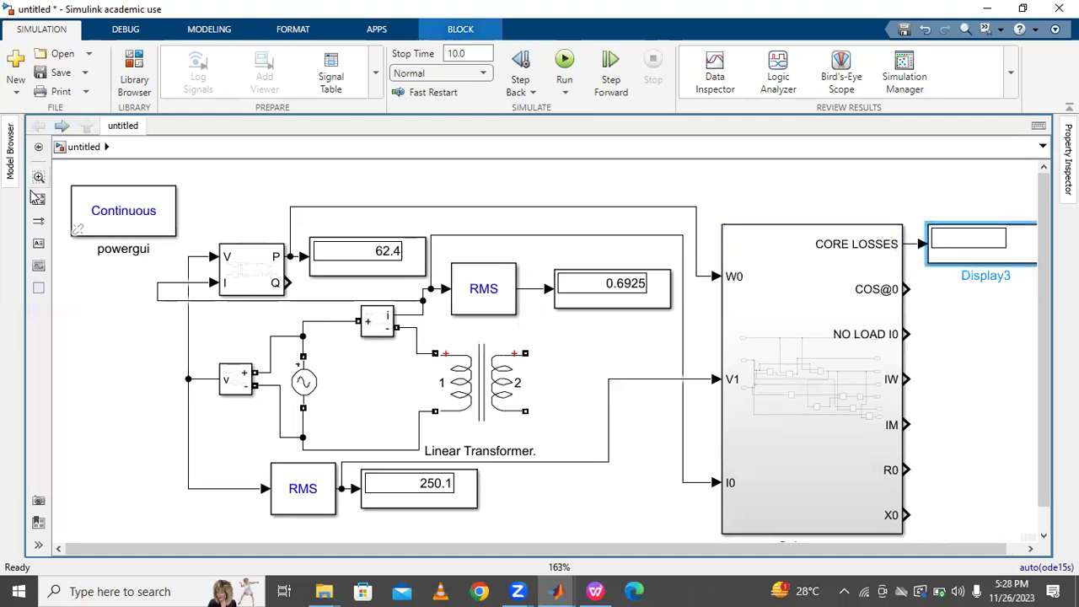
pyautogui.click(37, 199)
pyautogui.moveTo(951, 233); pyautogui.dragTo(945, 357)
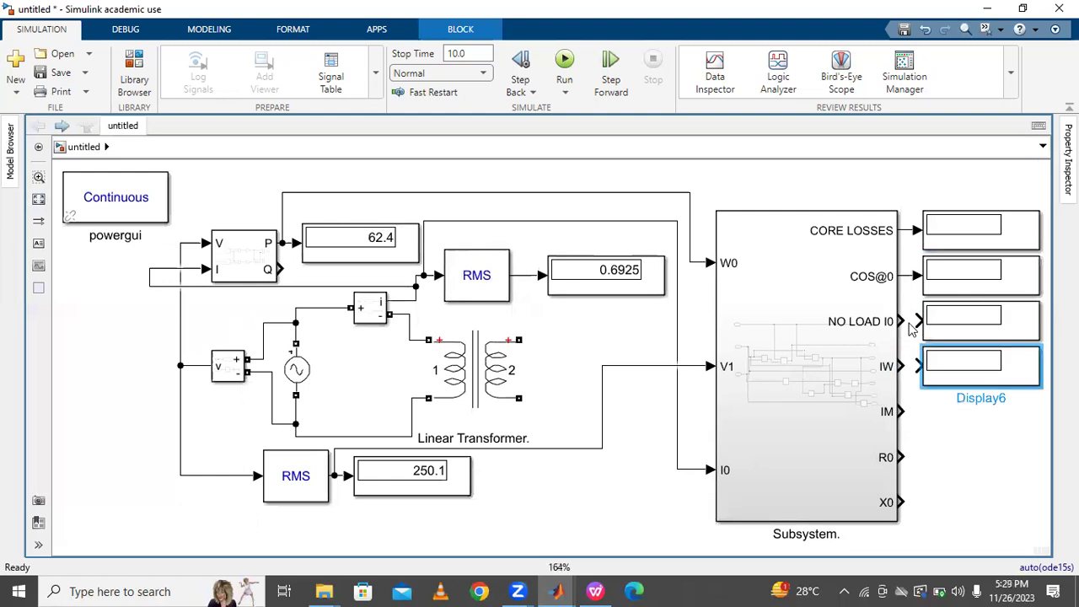
pyautogui.click(911, 330)
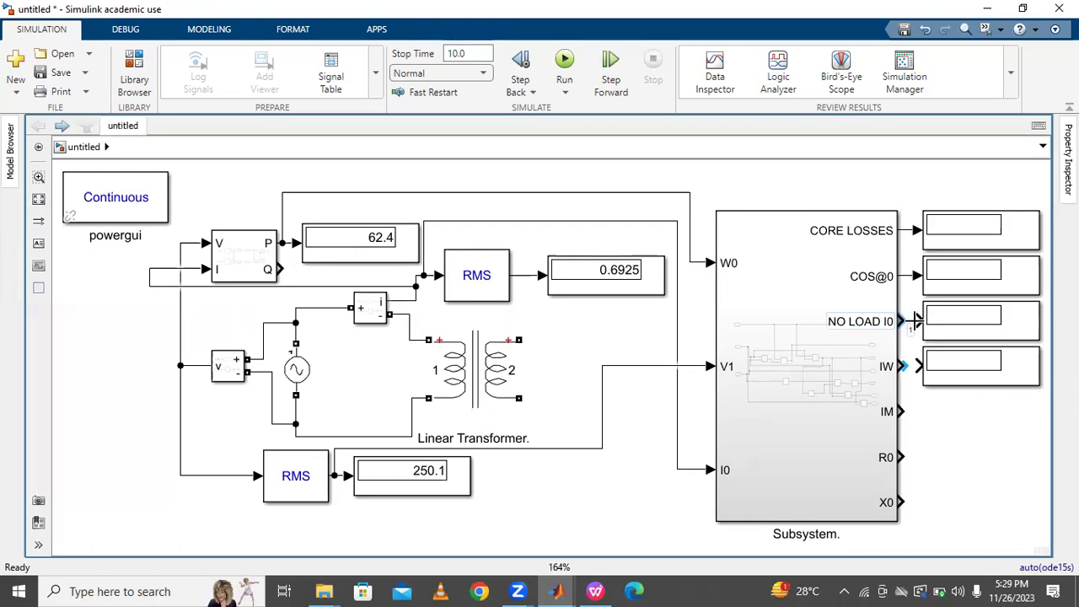
# Step: Add further Display block copies for the IM, R0 and X0 outputs and connect each one
pyautogui.click(966, 385)
pyautogui.hotkey('ctrl', 'v')
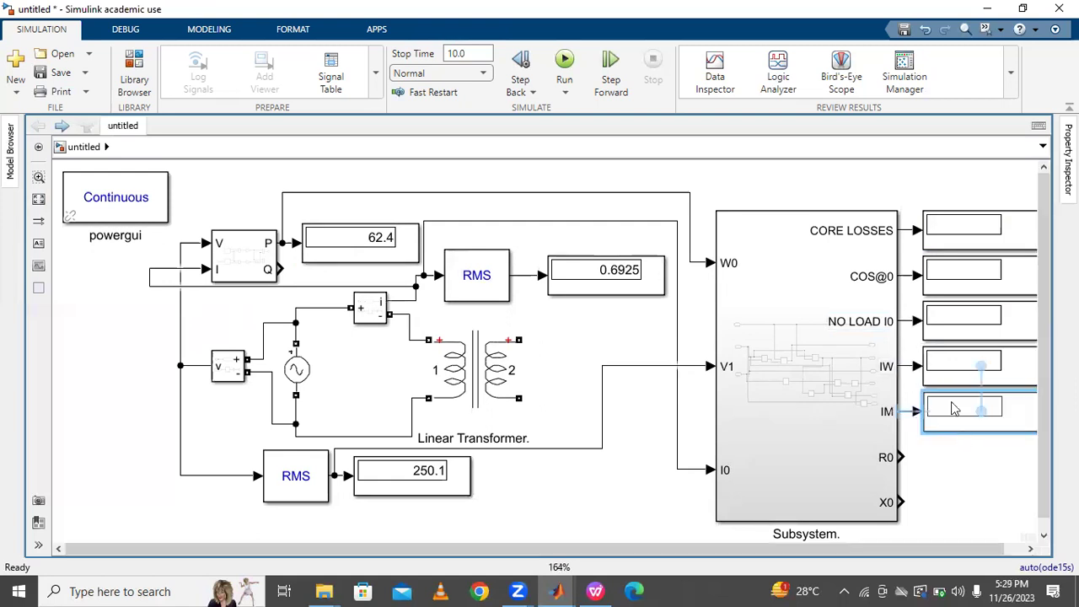
pyautogui.click(953, 409)
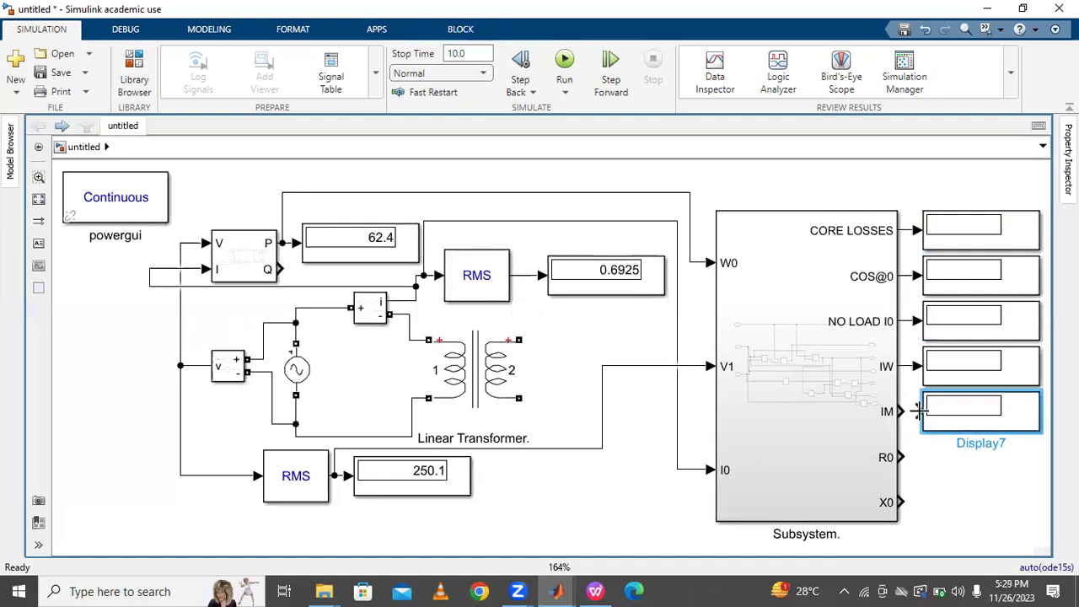
pyautogui.hotkey('ctrl', 'v')
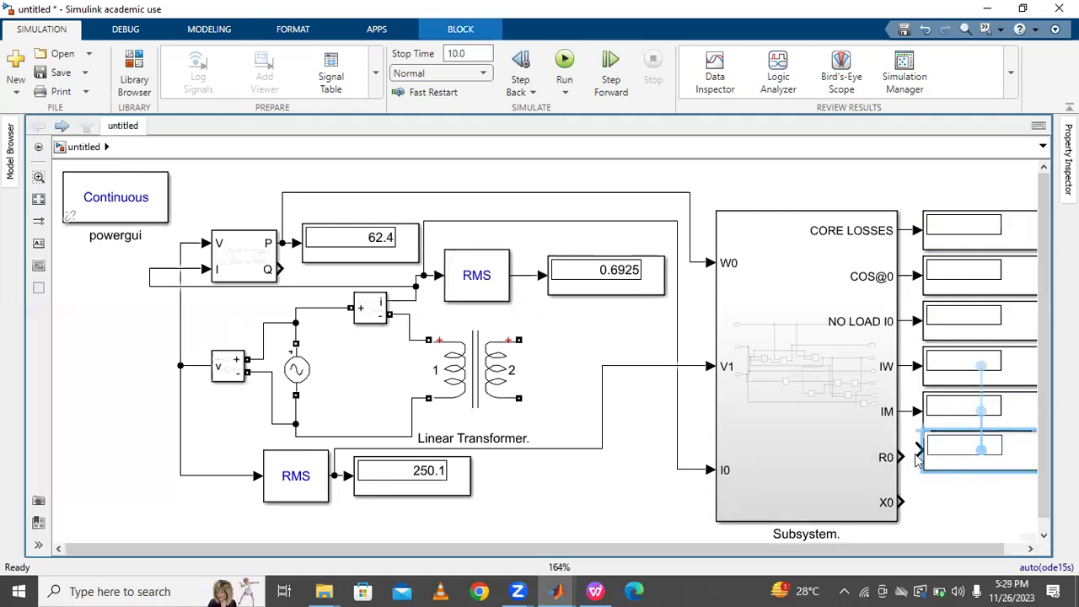
pyautogui.click(923, 460)
pyautogui.moveTo(953, 456); pyautogui.dragTo(906, 504)
pyautogui.click(987, 461)
pyautogui.click(919, 497)
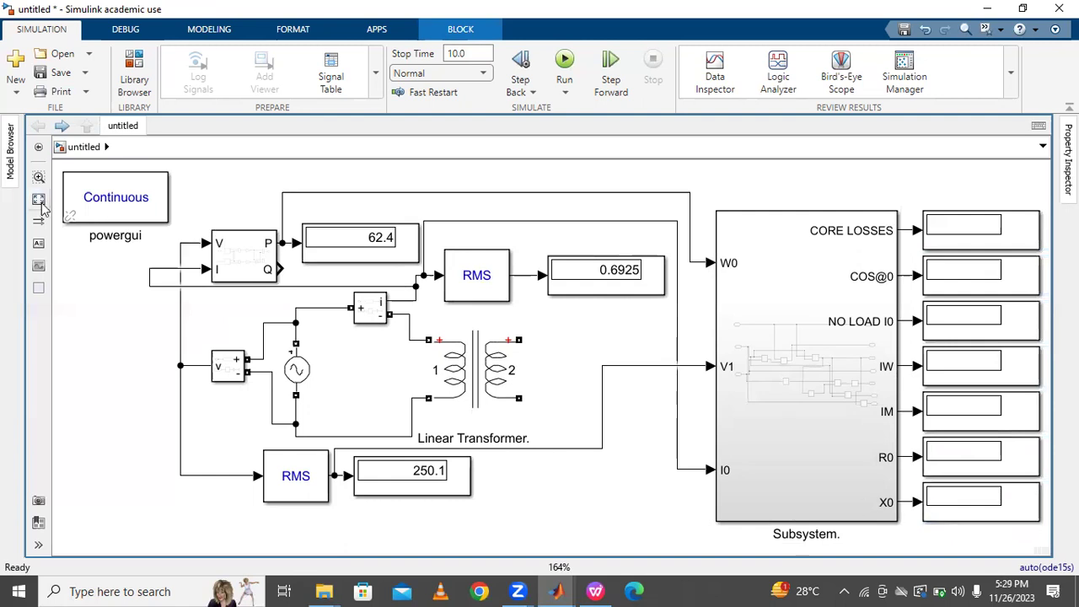
# Step: Review the subsystem's outputs and the displays connected to them
pyautogui.click(844, 236)
pyautogui.press('Escape')
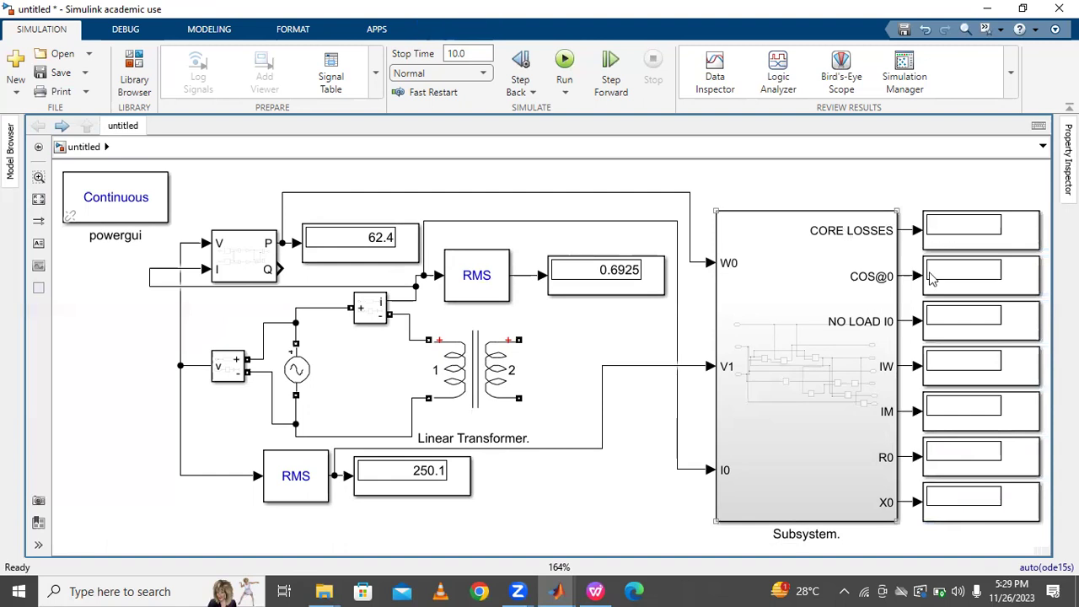
pyautogui.click(897, 324)
pyautogui.click(970, 416)
pyautogui.click(917, 489)
pyautogui.click(744, 295)
# Step: Open the subsystem and trace how the core losses, COS@0 and IW outputs are derived from the W0, V1 and I0 inputs
pyautogui.doubleClick(815, 341)
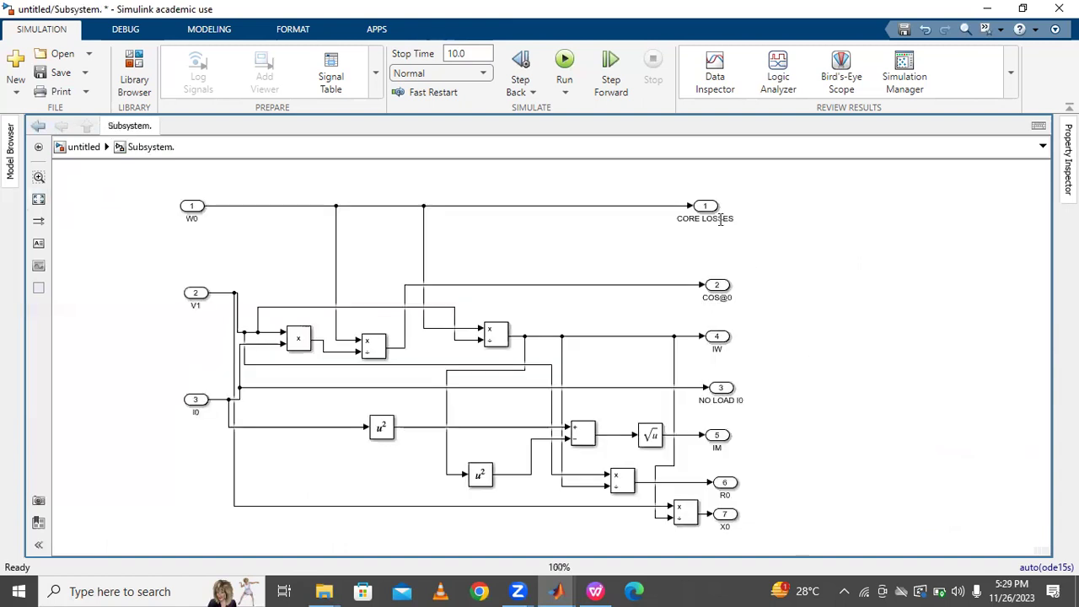
pyautogui.click(184, 226)
pyautogui.click(706, 206)
pyautogui.click(715, 288)
pyautogui.click(609, 301)
pyautogui.click(573, 285)
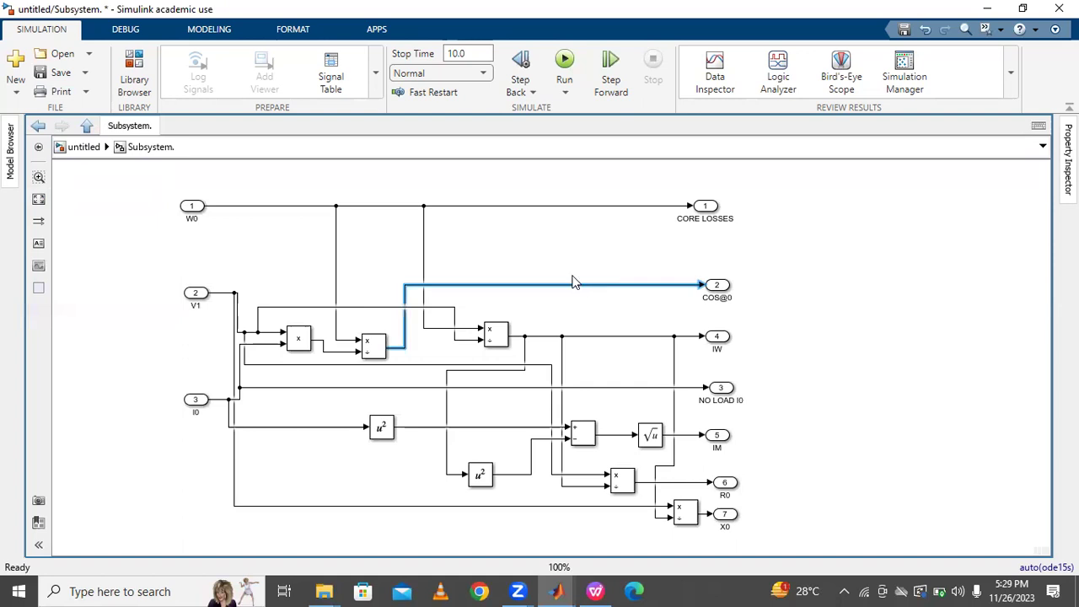
pyautogui.click(372, 346)
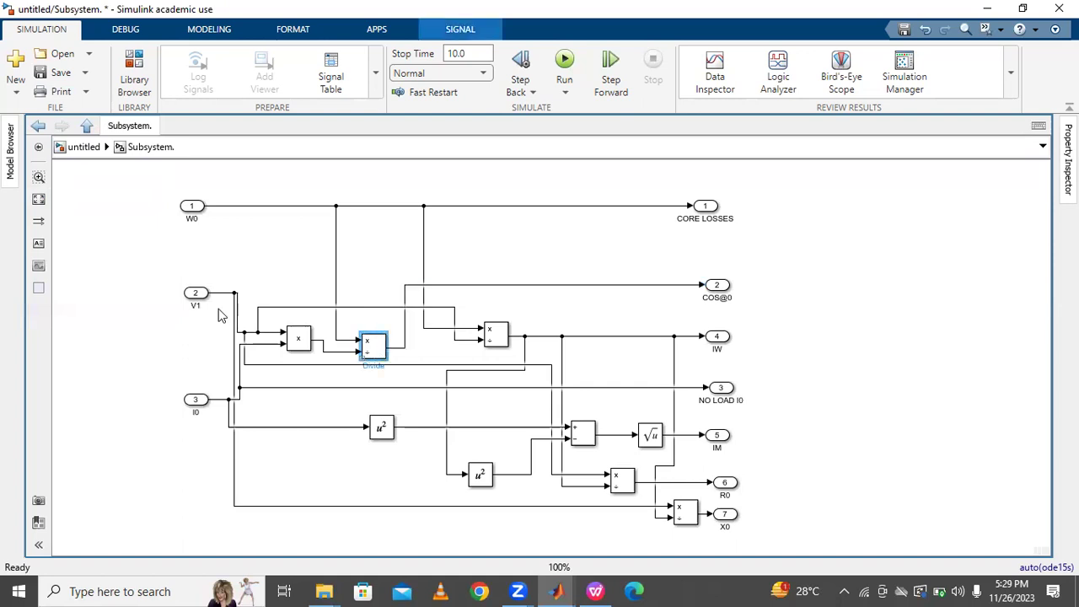
pyautogui.click(376, 360)
pyautogui.click(494, 335)
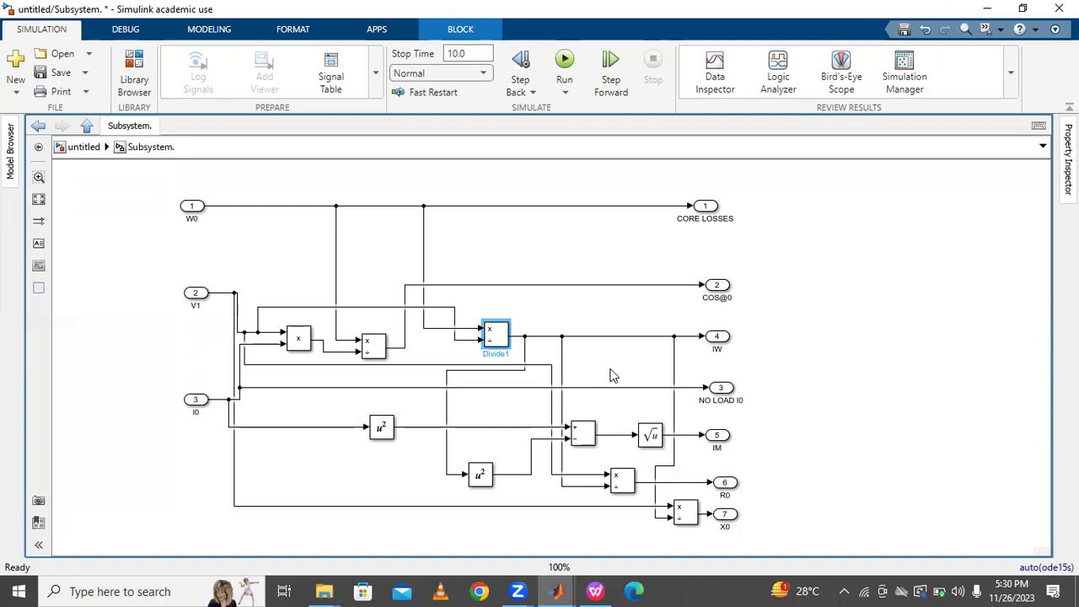
# Step: Return to the top-level model and run the simulation
pyautogui.click(38, 124)
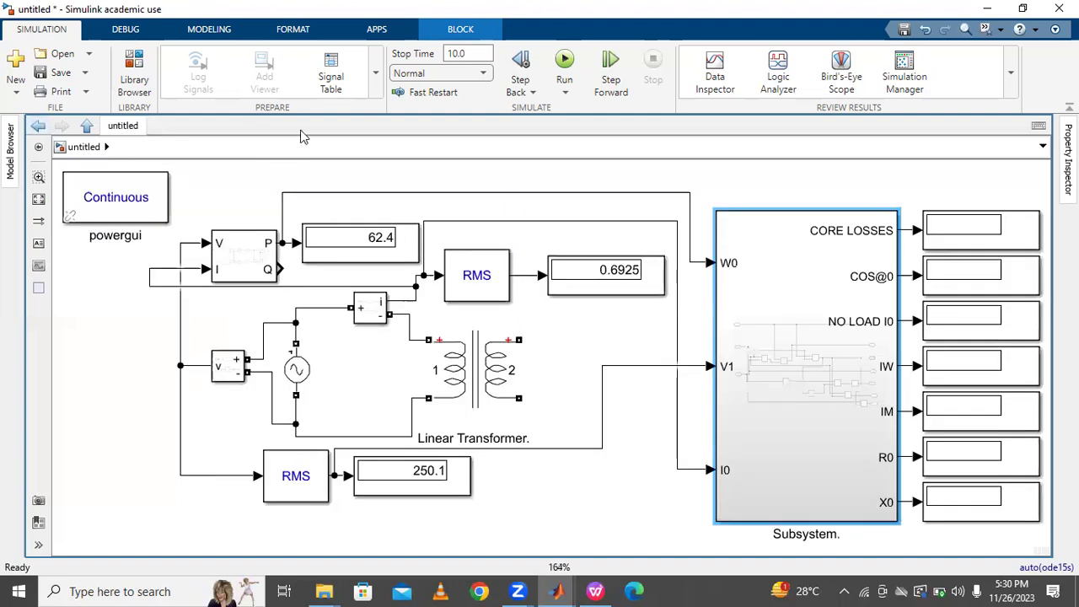
pyautogui.click(564, 61)
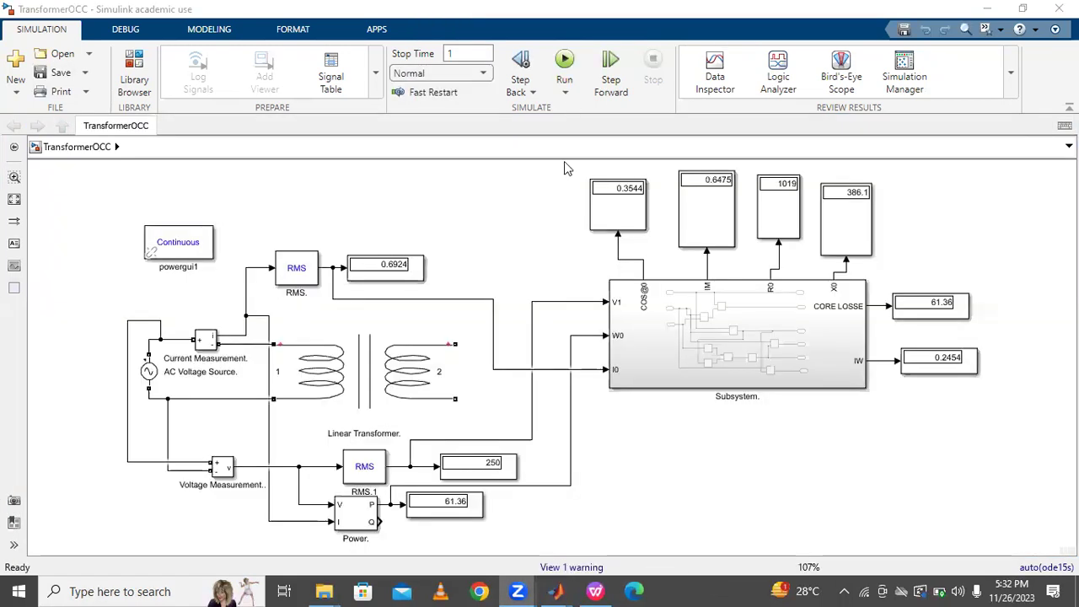
# Step: Run the TransformerOCC model and examine the COS@0, IM and R0 results on the subsystem's displays
pyautogui.click(565, 71)
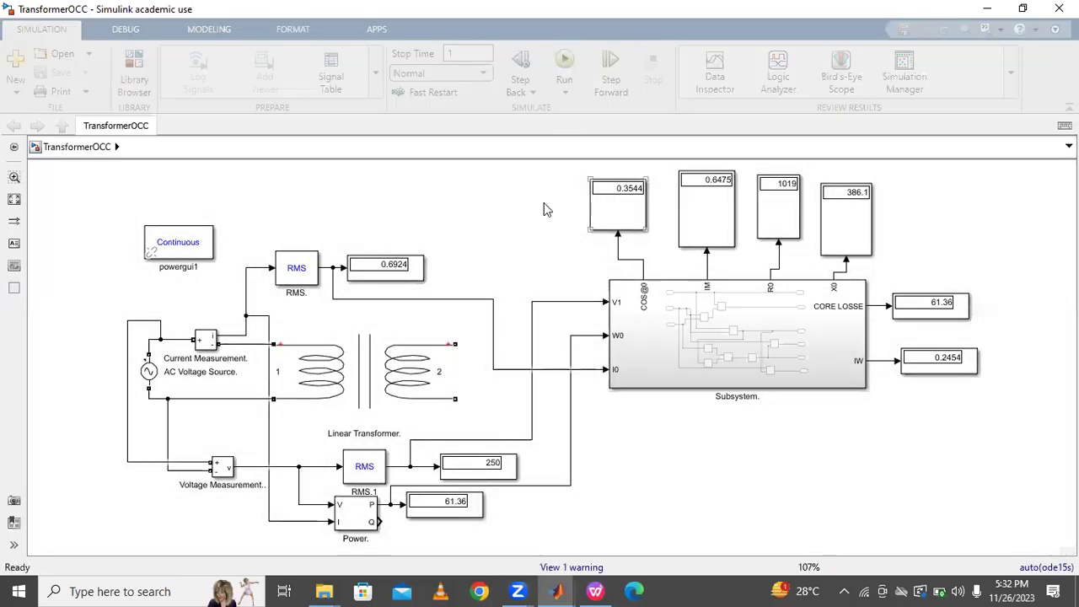
pyautogui.click(815, 329)
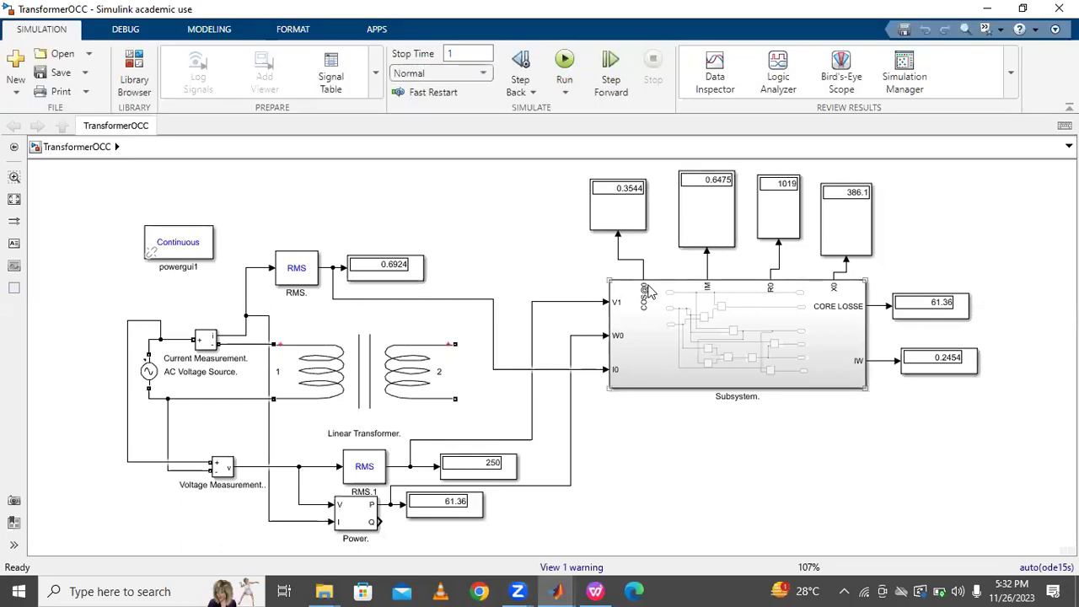
pyautogui.click(636, 232)
pyautogui.click(631, 209)
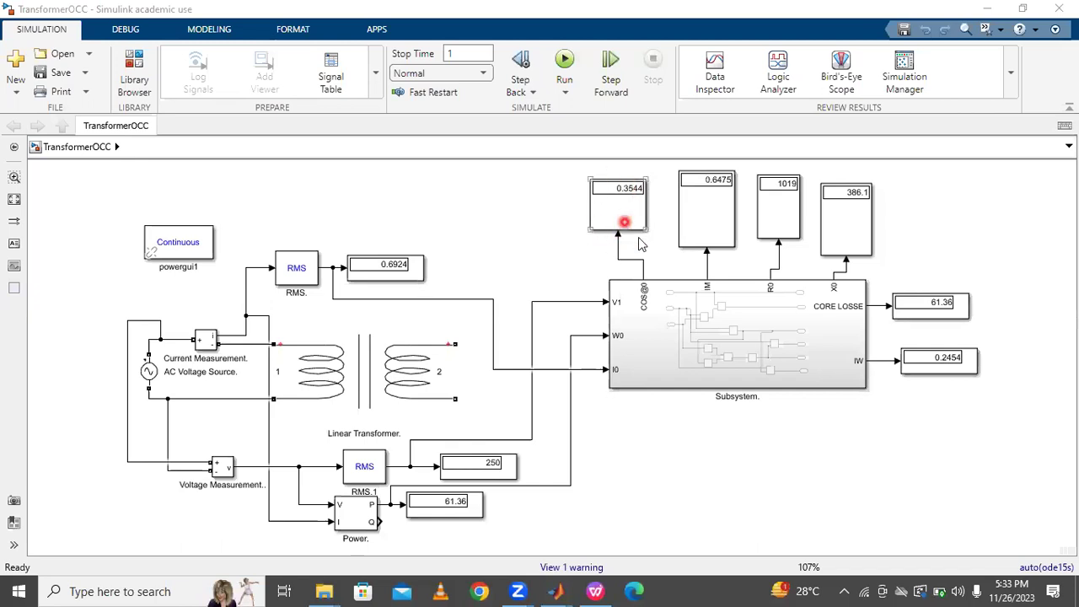
pyautogui.click(656, 263)
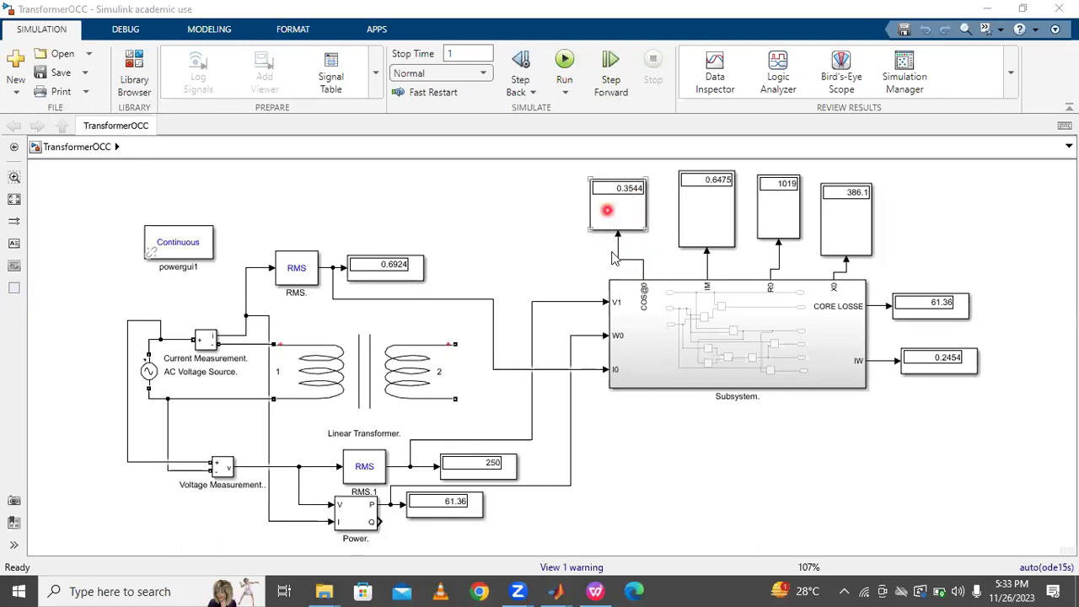
pyautogui.click(661, 294)
pyautogui.click(717, 288)
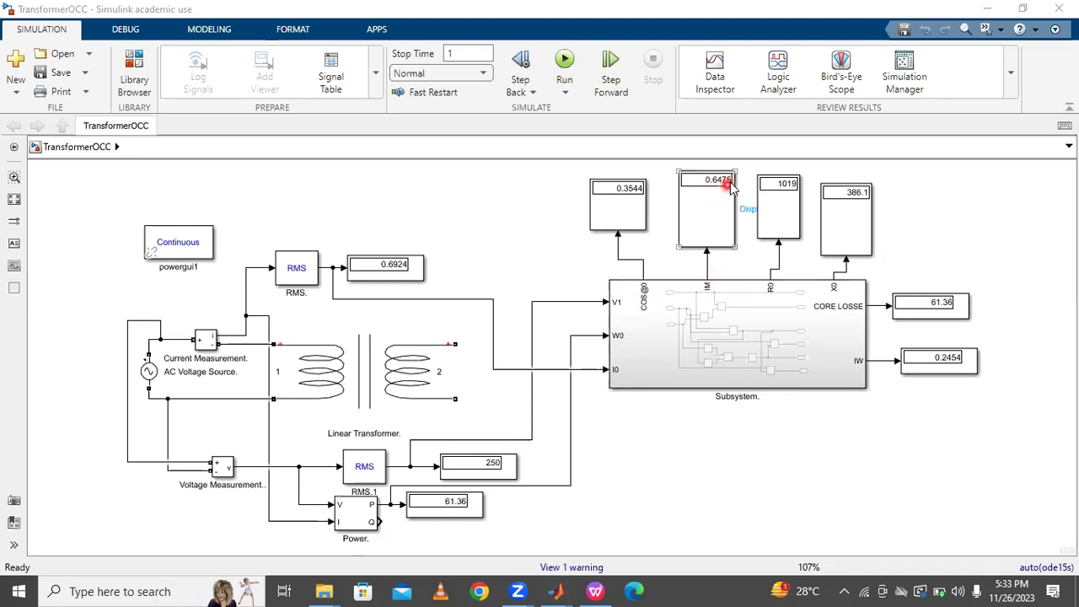
pyautogui.click(792, 193)
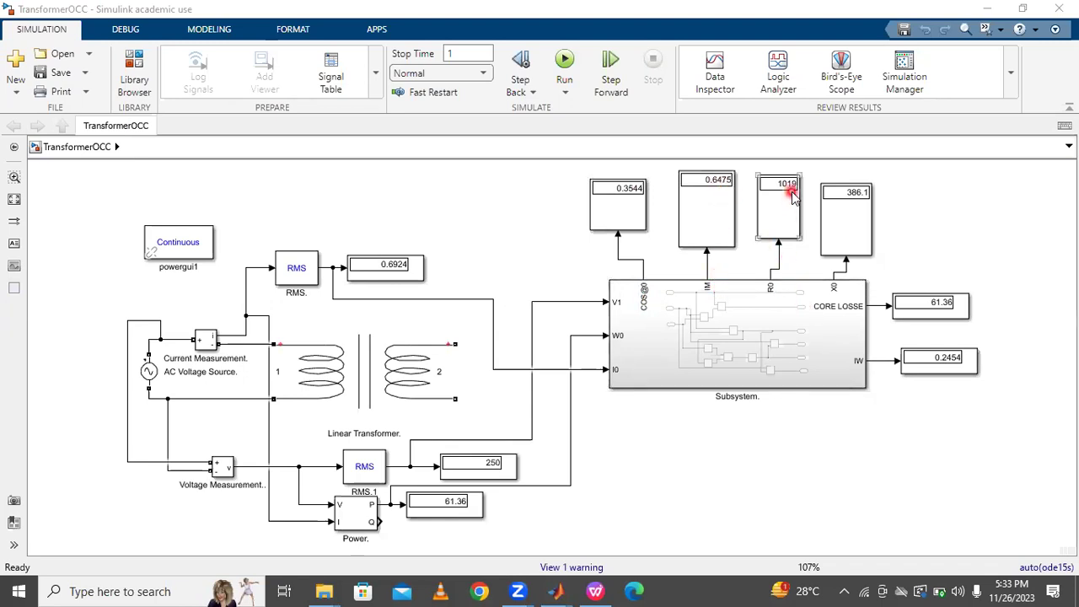
# Step: Check the Linear Transformer block's magnetization resistance parameter against the R0 display
pyautogui.click(356, 373)
pyautogui.doubleClick(355, 372)
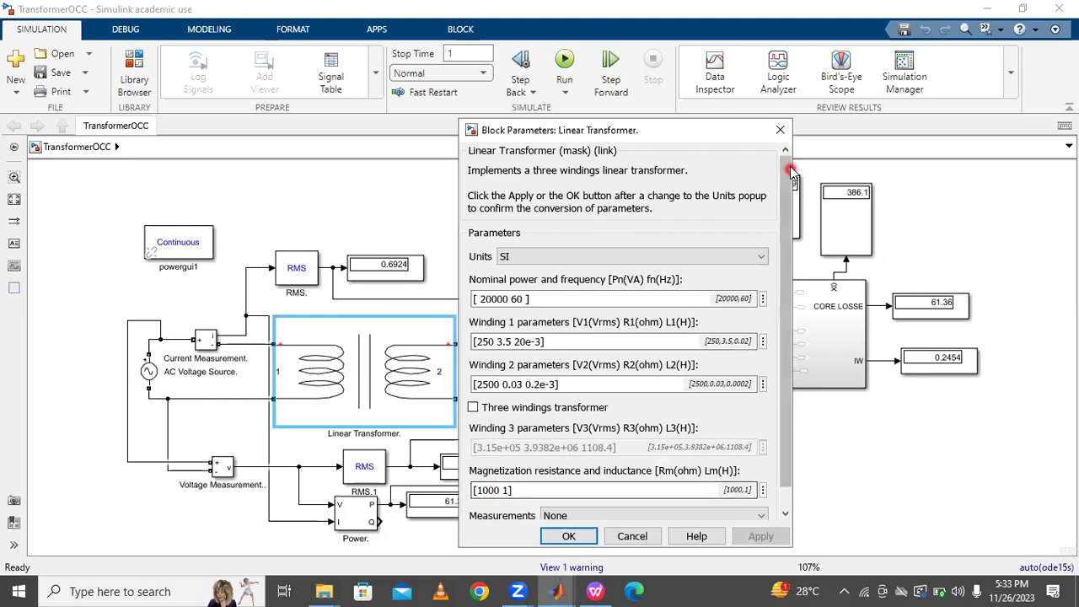
pyautogui.click(783, 136)
# Step: Compare the subsystem's X0 display with the magnetization inductance in the Linear Transformer block's parameters
pyautogui.click(847, 221)
pyautogui.doubleClick(847, 221)
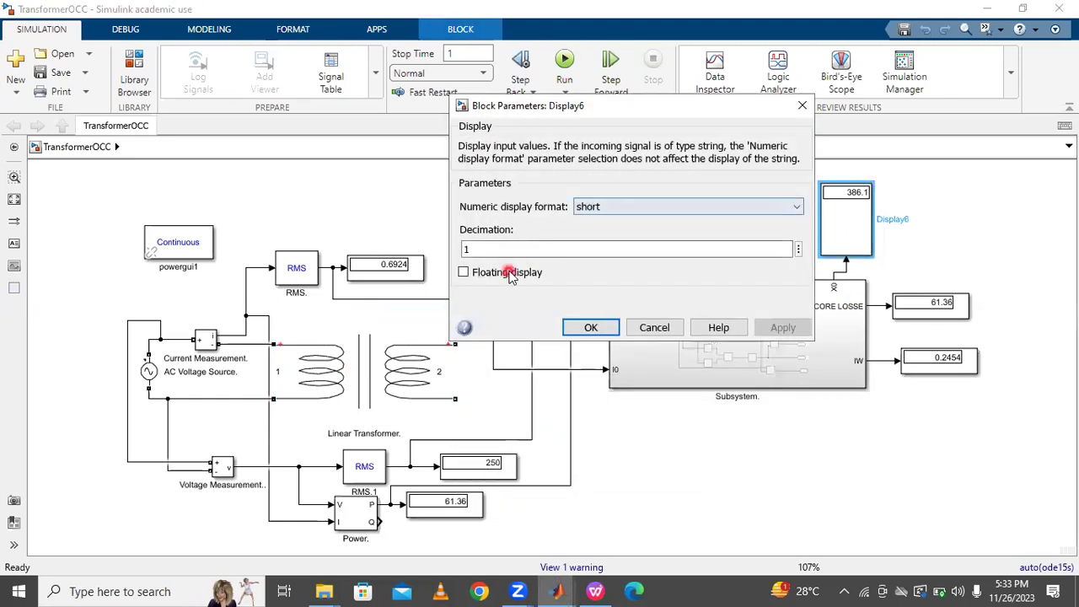
pyautogui.click(801, 106)
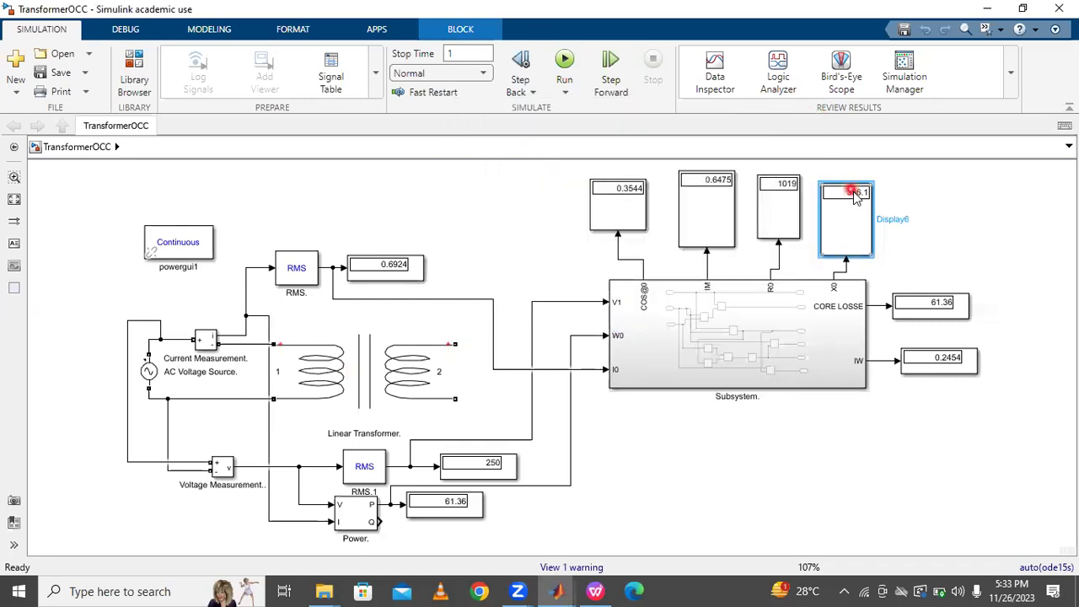
pyautogui.click(371, 377)
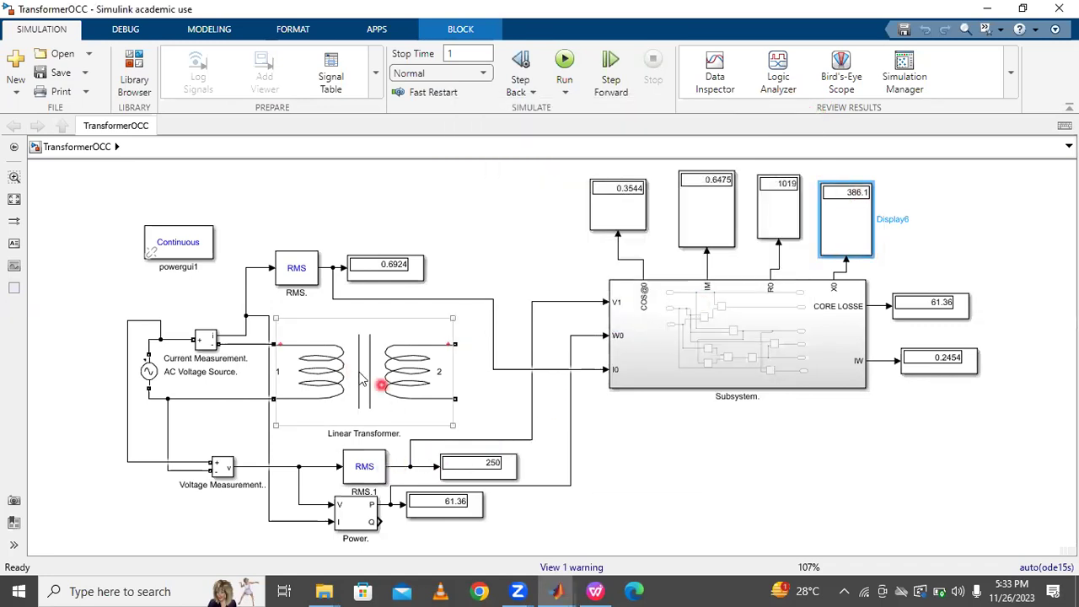
pyautogui.doubleClick(360, 377)
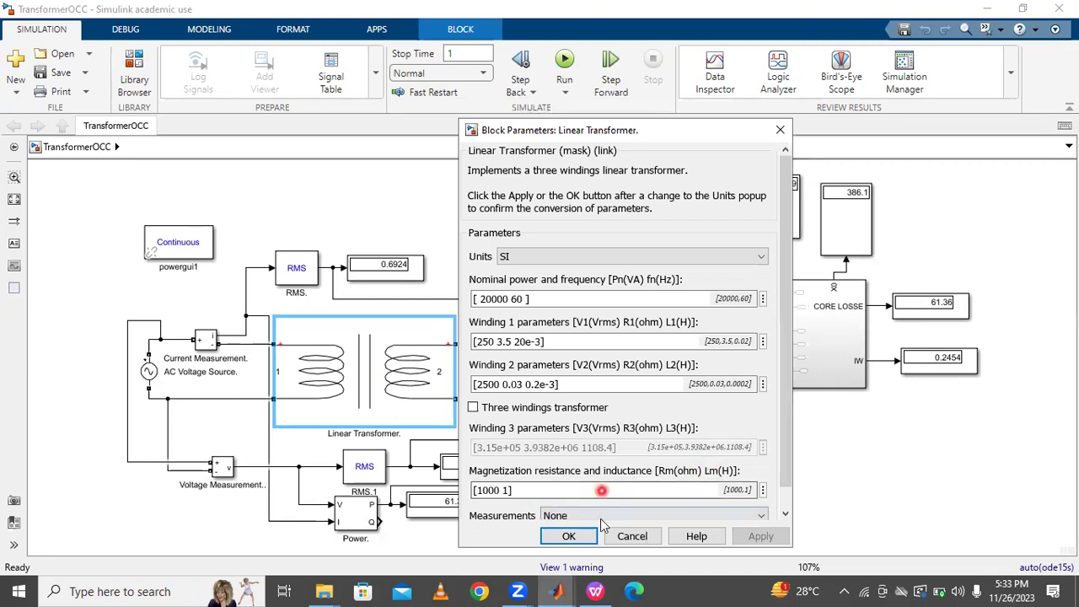
pyautogui.click(779, 130)
pyautogui.click(851, 208)
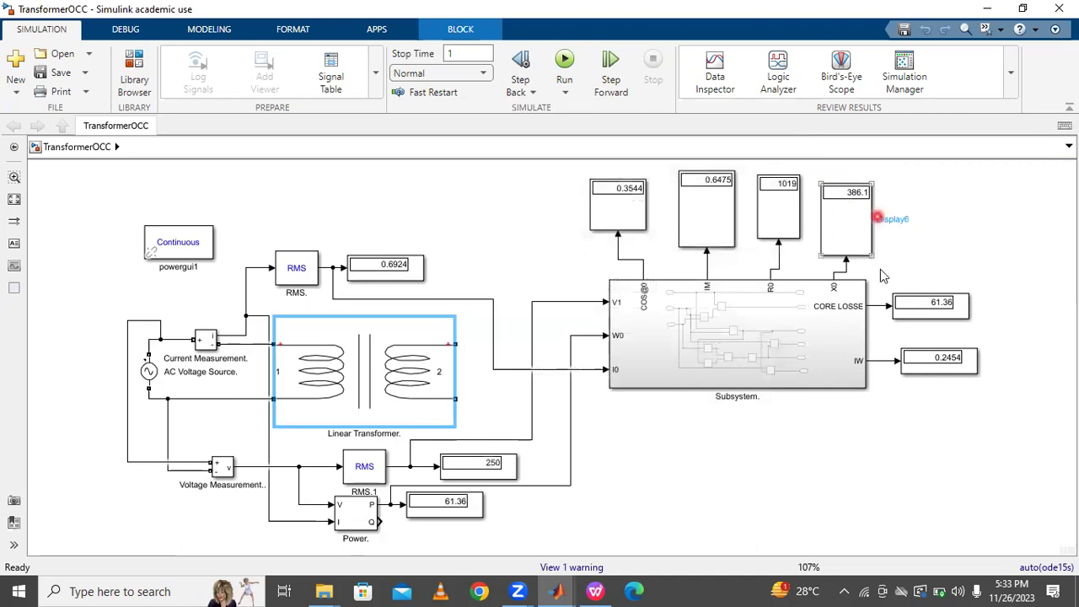
# Step: Compare the core losses display with the Power block's display, and read the IW display
pyautogui.click(948, 310)
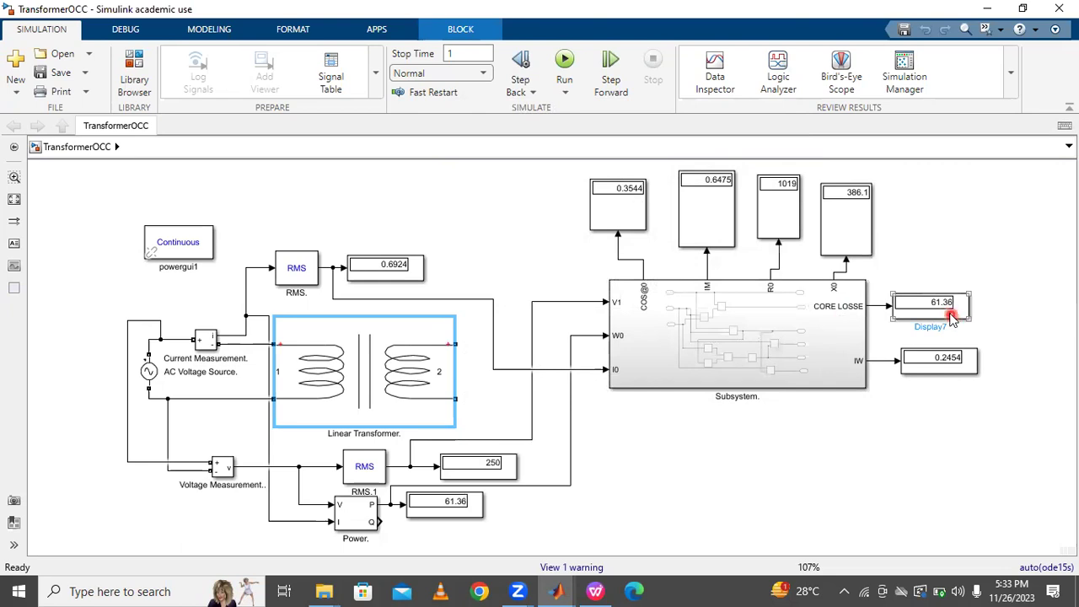
pyautogui.click(652, 462)
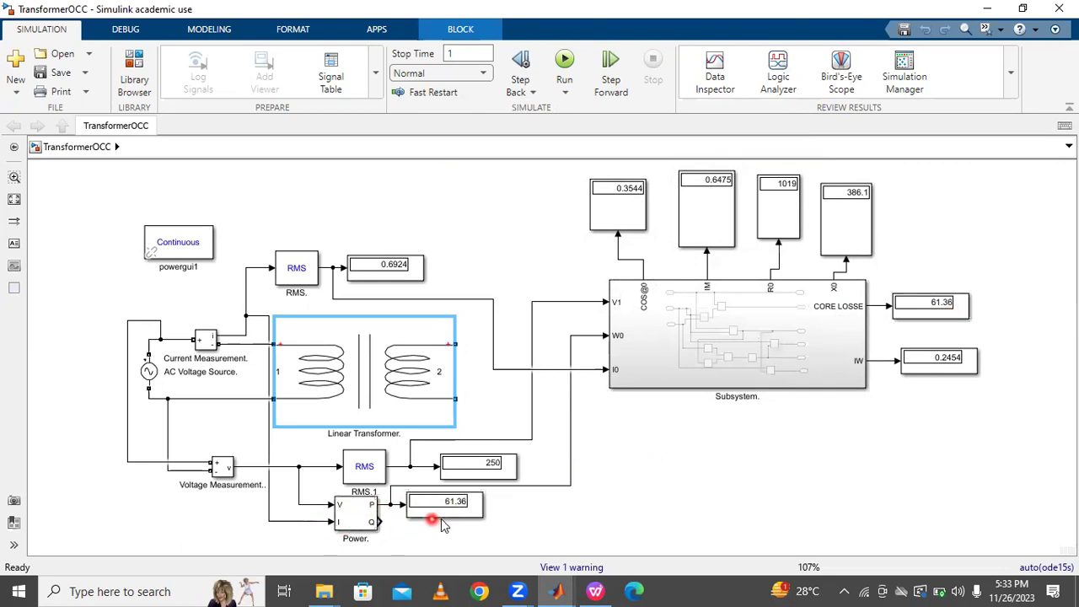
pyautogui.click(967, 357)
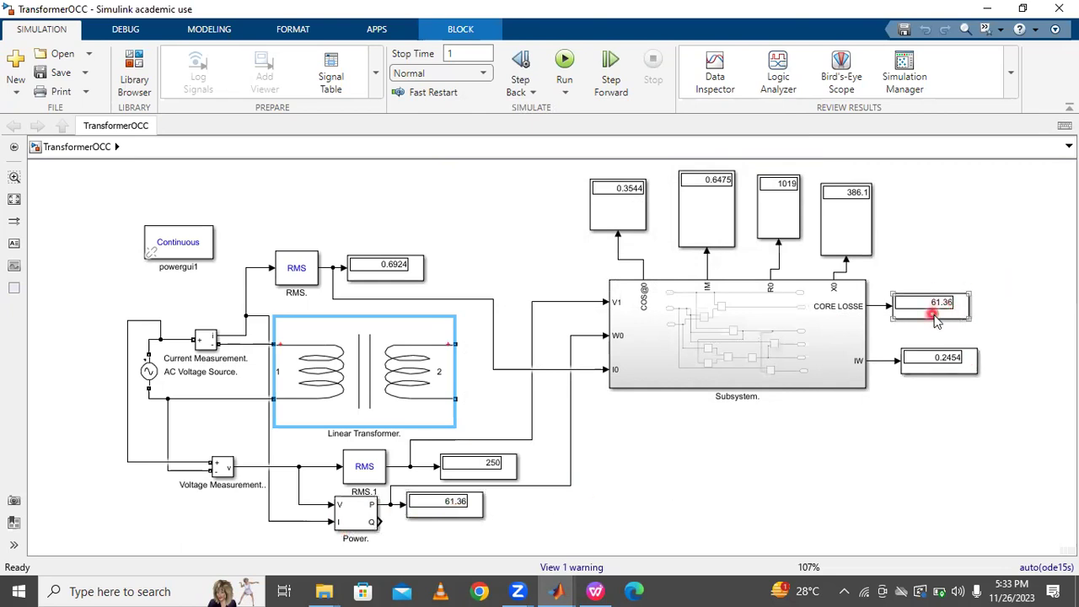
pyautogui.click(930, 369)
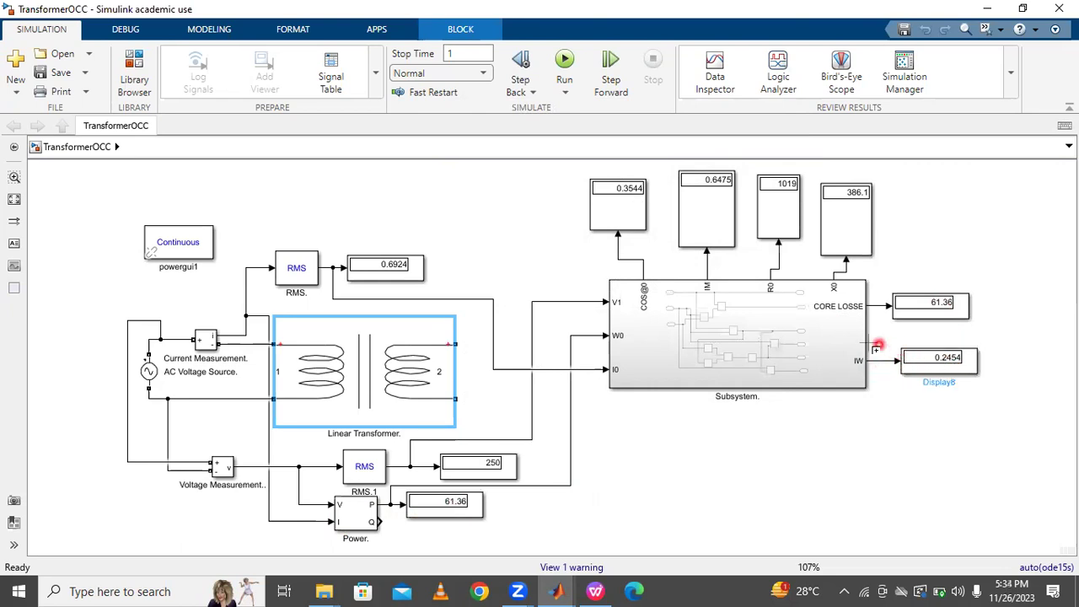
pyautogui.click(461, 220)
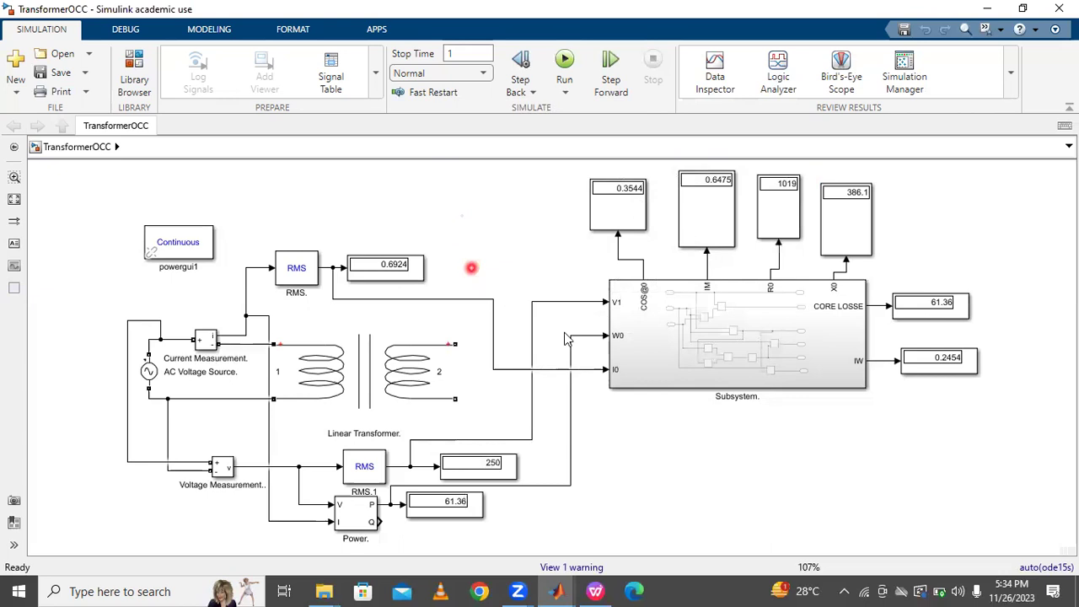
# Step: Check the AC Voltage Source's peak amplitude parameter against the RMS voltage display
pyautogui.click(641, 318)
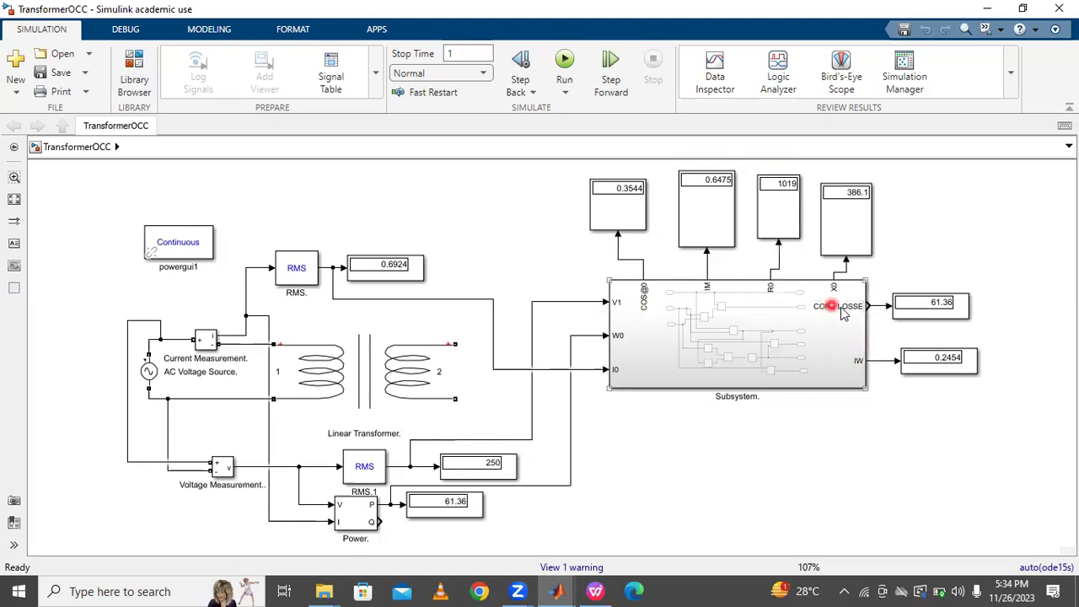
pyautogui.click(425, 405)
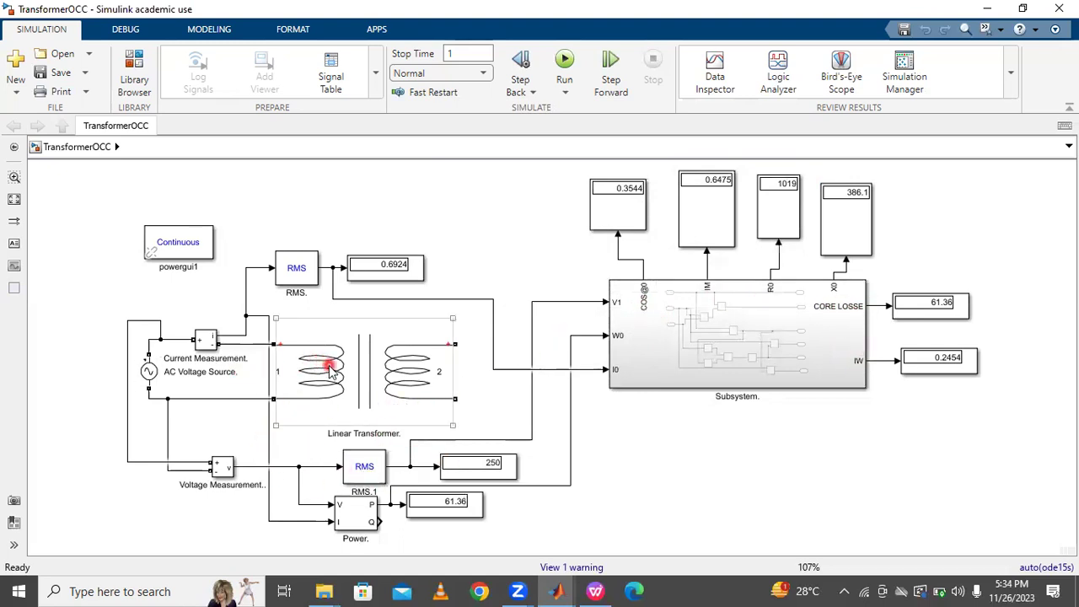
pyautogui.click(163, 371)
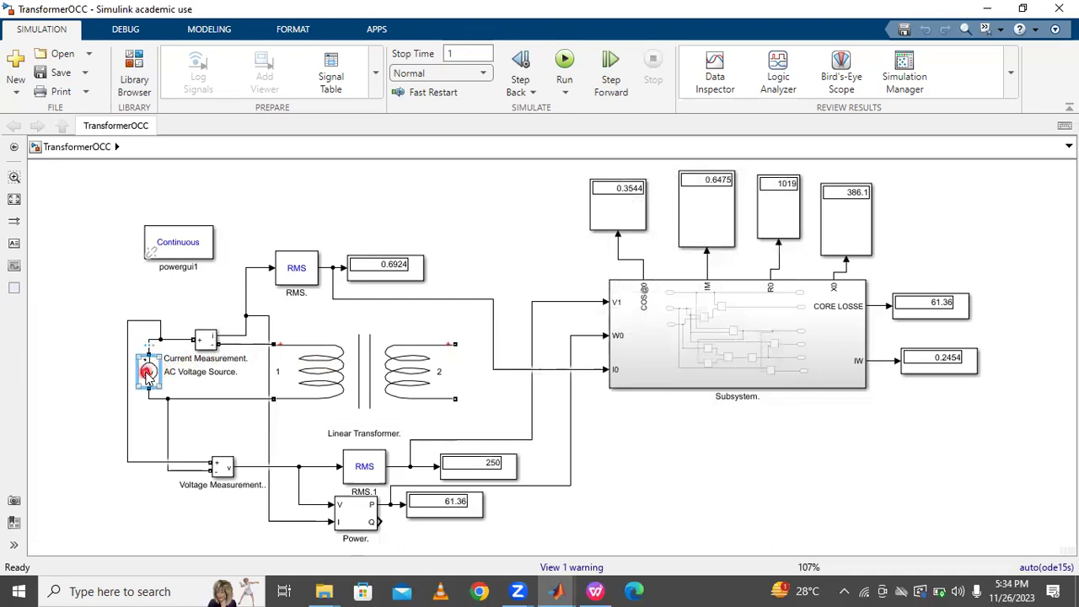
pyautogui.doubleClick(148, 371)
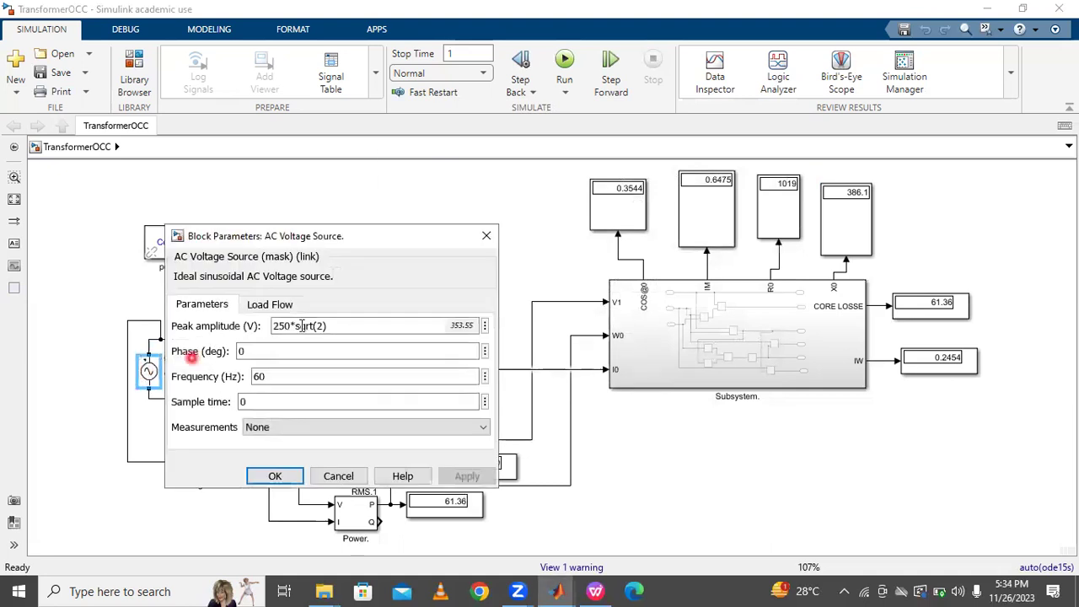
pyautogui.click(486, 236)
pyautogui.click(492, 466)
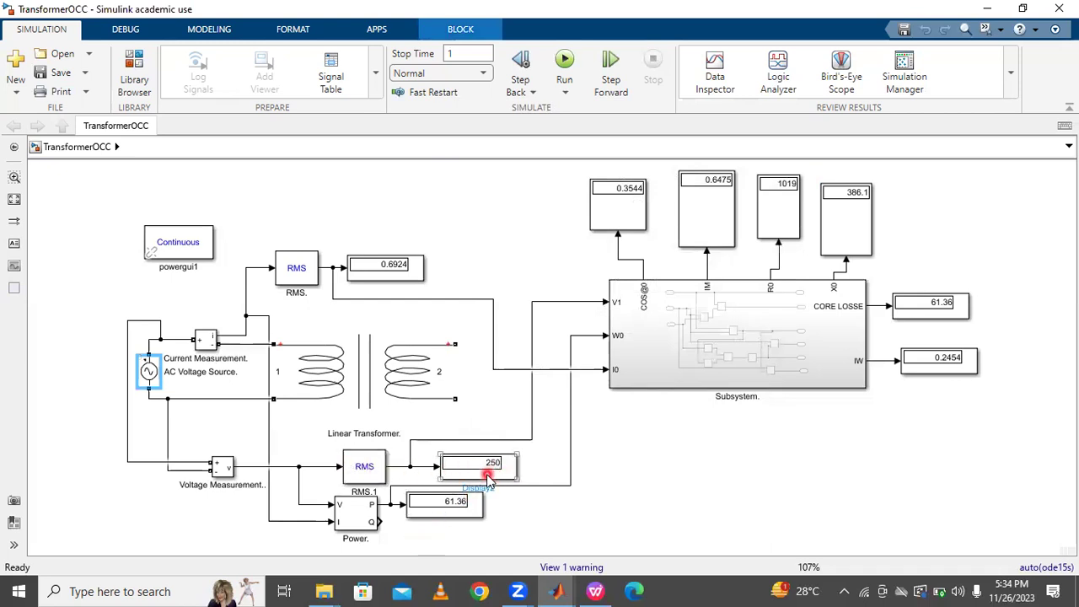
# Step: Read the RMS current display and trace how the measured current feeds the subsystem's I0 input
pyautogui.click(205, 358)
pyautogui.click(403, 280)
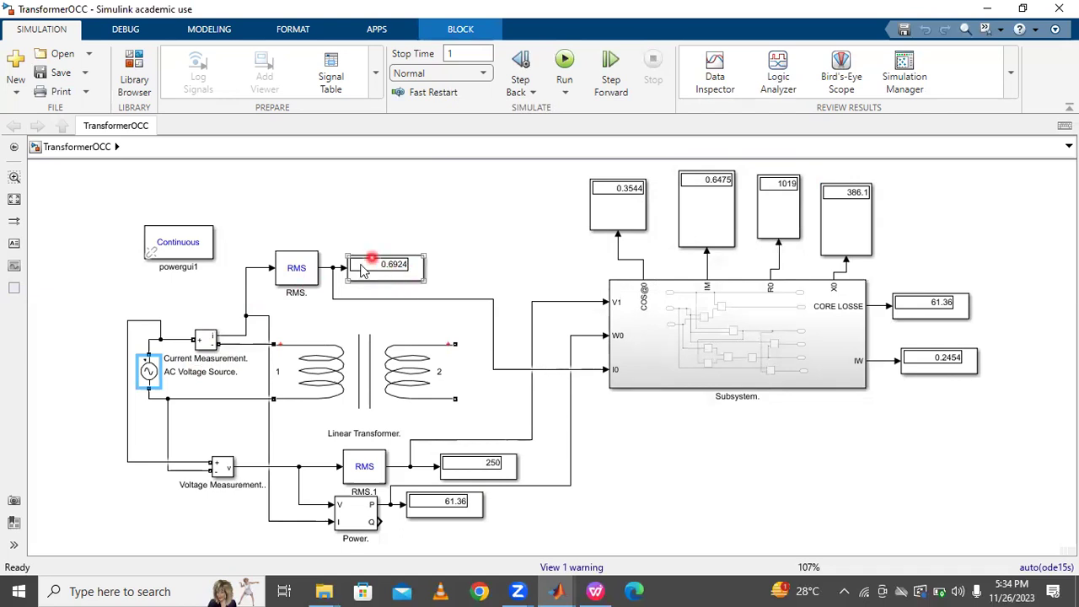
pyautogui.click(774, 324)
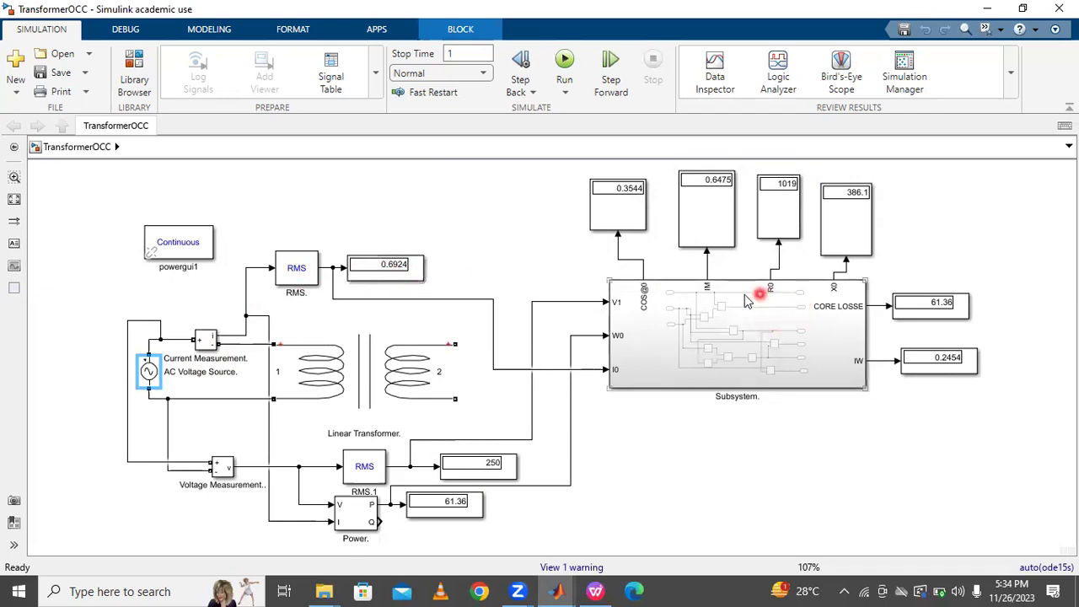
pyautogui.click(549, 378)
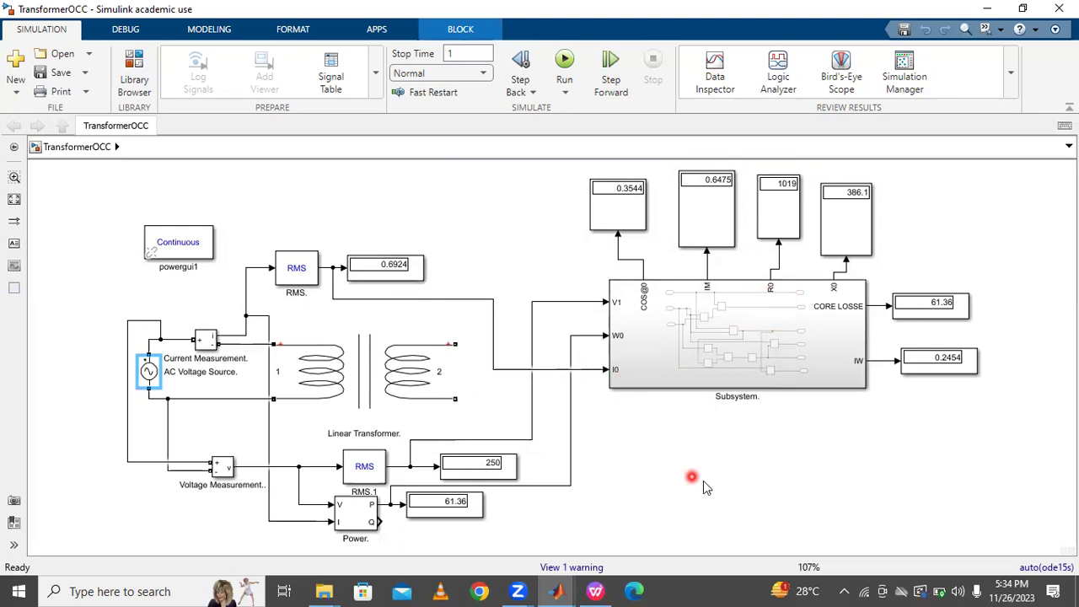